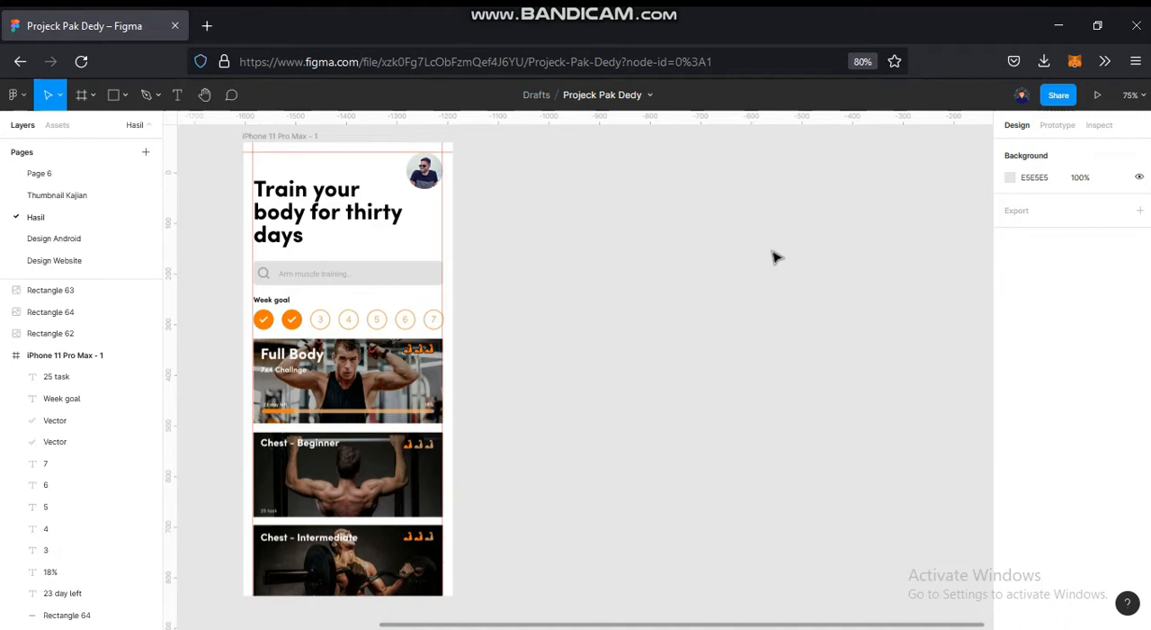
- Add an iPhone 11 Pro Max frame on the canvas beside the existing phone screen, near X -1125, Y -60
{"action": "left_click", "coordinate": [82, 103]}
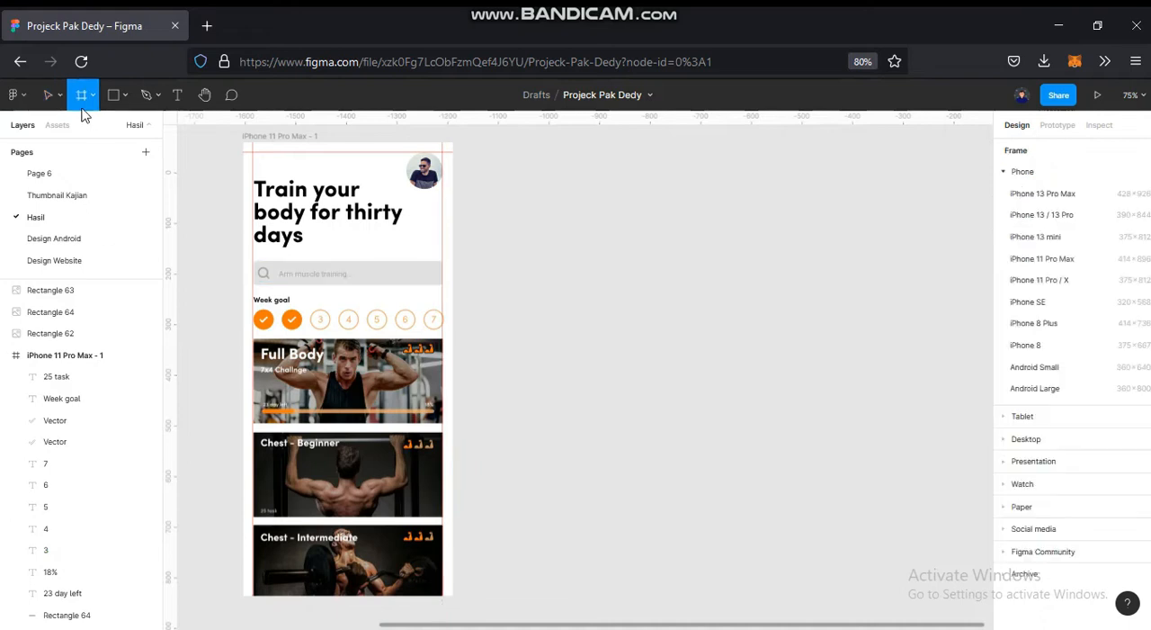
{"action": "left_click", "coordinate": [1074, 268]}
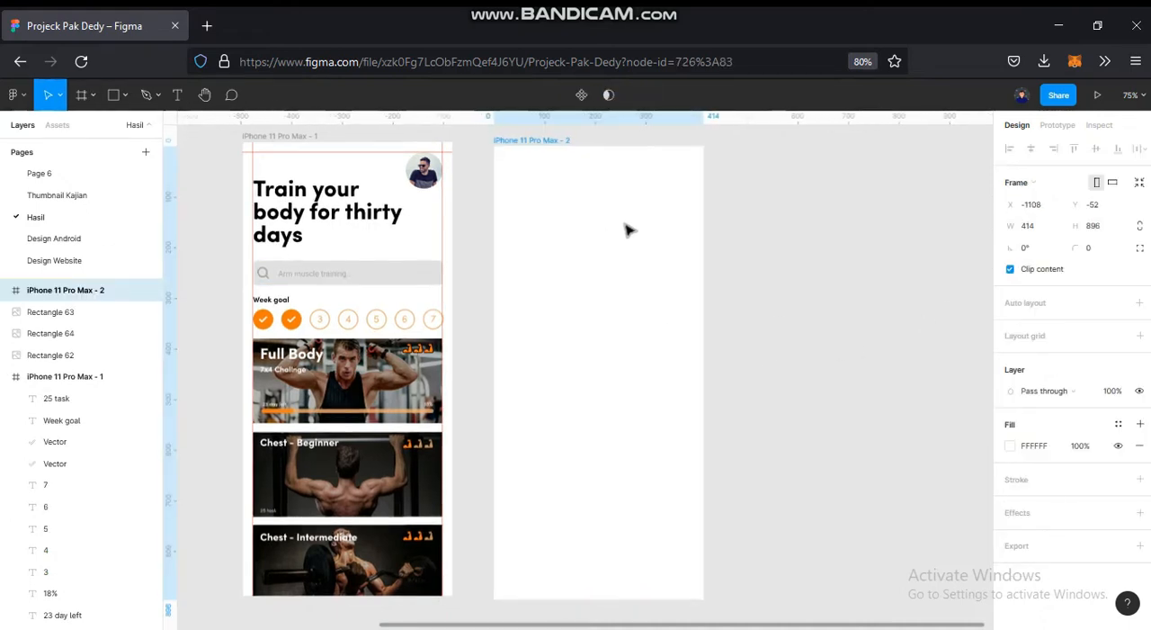
{"action": "left_click_drag", "start_coordinate": [620, 221], "coordinate": [620, 231]}
{"action": "left_click_drag", "start_coordinate": [574, 317], "coordinate": [661, 339]}
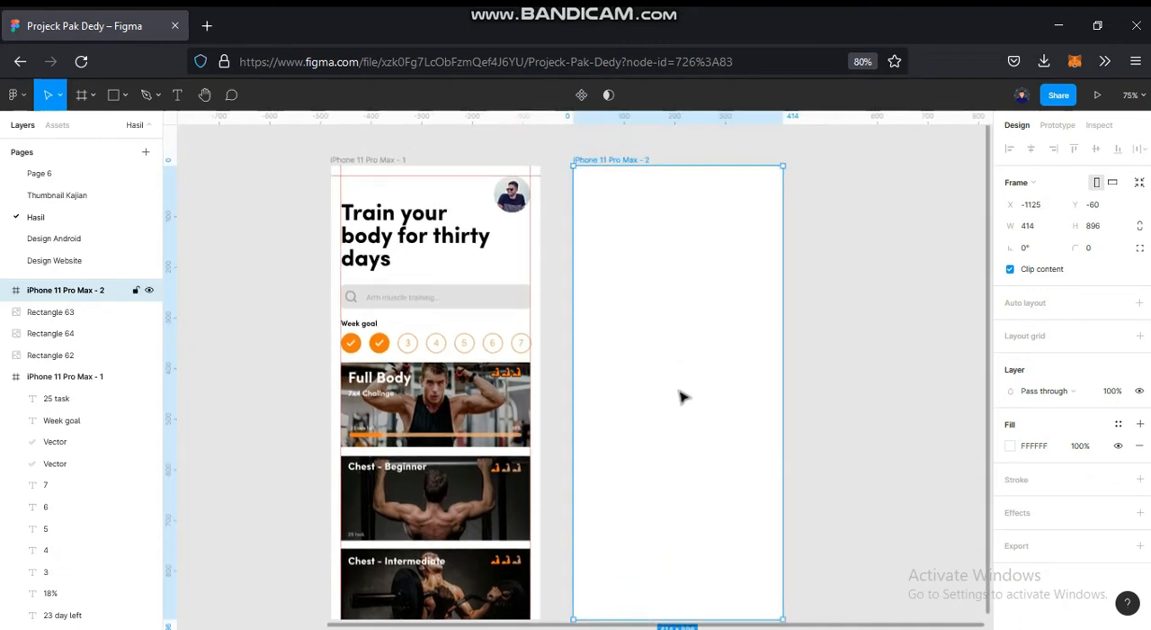
{"action": "left_click_drag", "start_coordinate": [679, 389], "coordinate": [674, 369]}
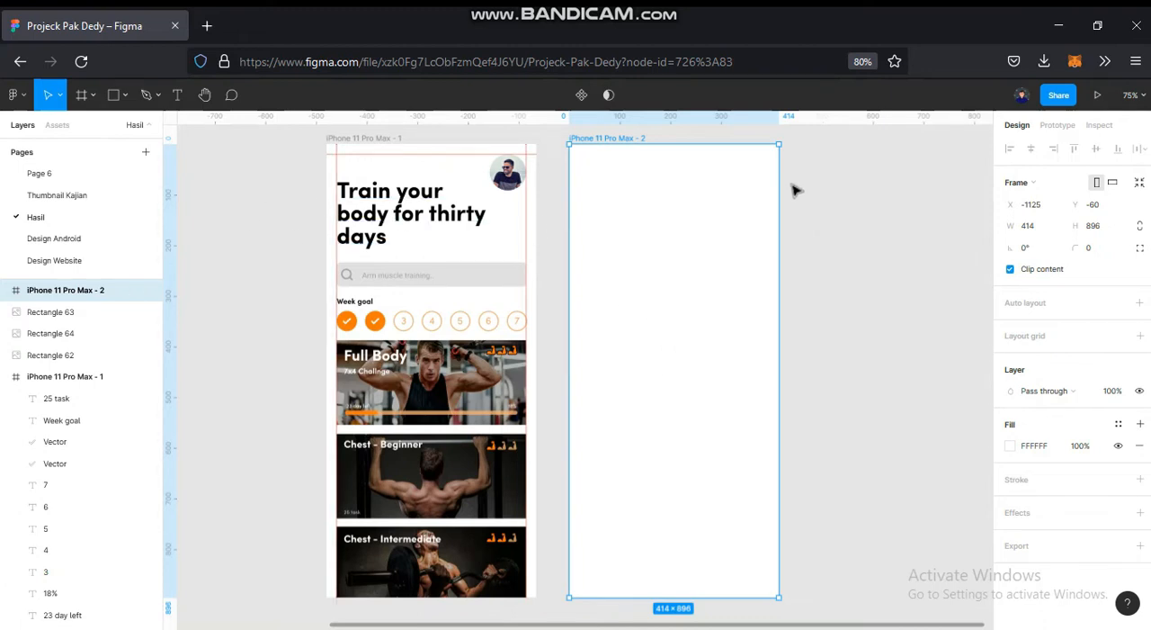
- Place layout guides 20 px inside the left, right and top edges of the new phone frame
{"action": "scroll", "coordinate": [797, 188], "scroll_direction": "up", "scroll_amount": 5}
{"action": "left_click_drag", "start_coordinate": [737, 244], "coordinate": [776, 333]}
{"action": "left_click_drag", "start_coordinate": [171, 263], "coordinate": [391, 306]}
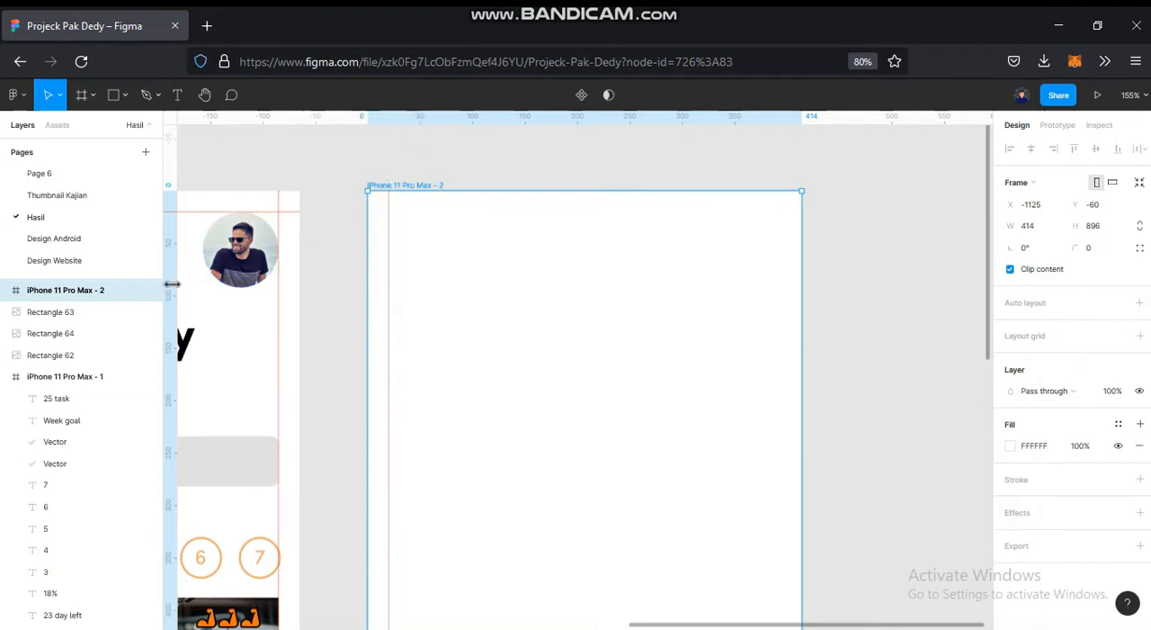
{"action": "left_click_drag", "start_coordinate": [172, 283], "coordinate": [784, 315]}
{"action": "left_click_drag", "start_coordinate": [587, 124], "coordinate": [601, 213]}
{"action": "scroll", "coordinate": [601, 214], "scroll_direction": "up", "scroll_amount": 3}
{"action": "left_click_drag", "start_coordinate": [601, 214], "coordinate": [603, 214]}
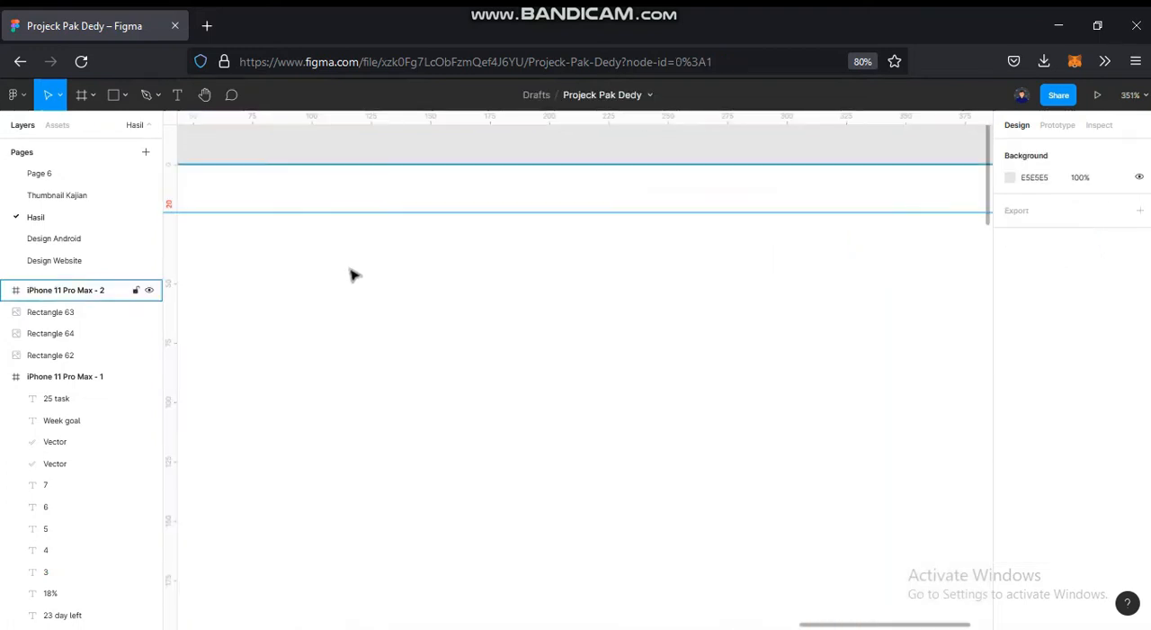
- Draw a circle about 72 × 72 in the new frame's upper corner where the right and top guides meet
{"action": "scroll", "coordinate": [352, 271], "scroll_direction": "down", "scroll_amount": 5}
{"action": "left_click_drag", "start_coordinate": [504, 305], "coordinate": [676, 204]}
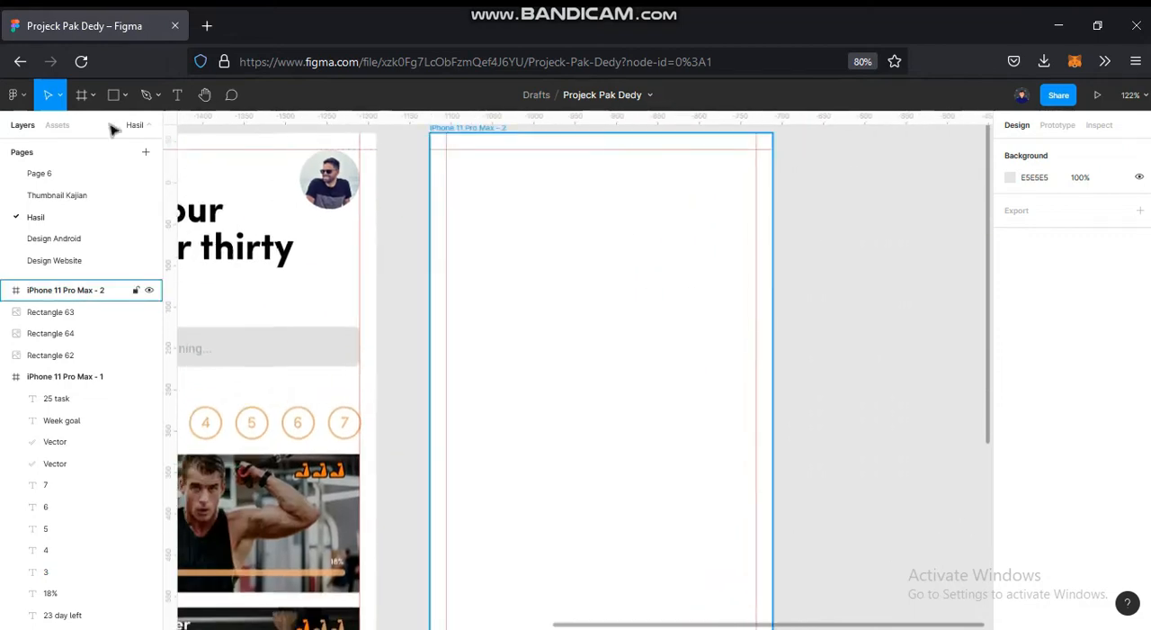
{"action": "left_click", "coordinate": [125, 94]}
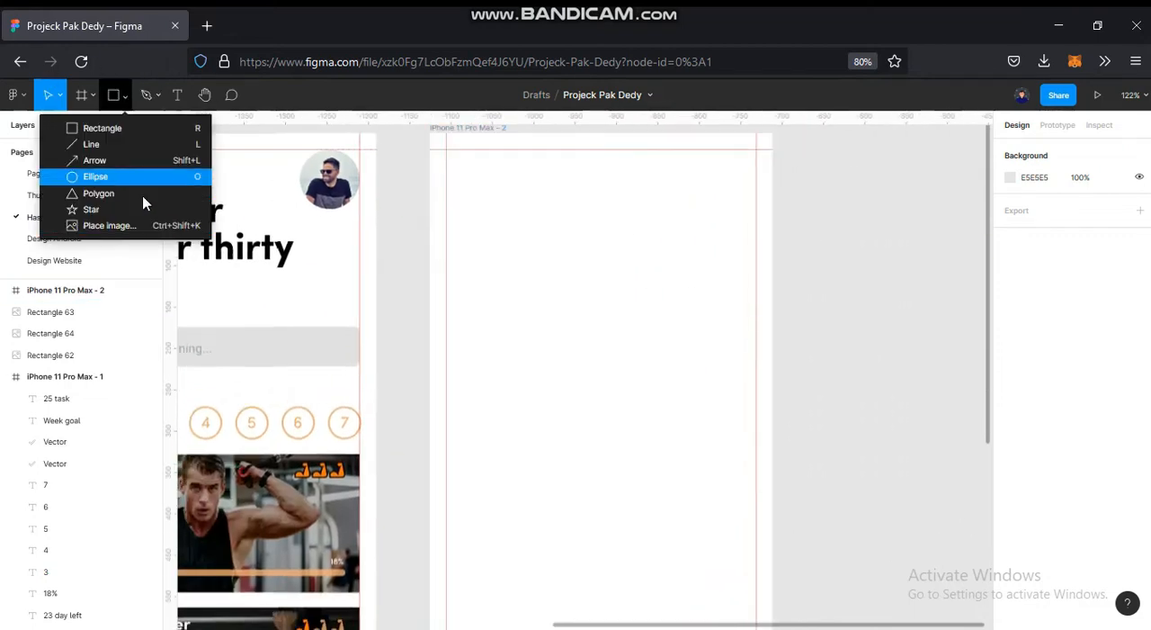
{"action": "left_click", "coordinate": [139, 175]}
{"action": "mouse_move", "coordinate": [641, 200]}
{"action": "left_mouse_down"}
{"action": "mouse_move", "coordinate": [687, 256]}
{"action": "mouse_move", "coordinate": [710, 195]}
{"action": "mouse_move", "coordinate": [729, 179]}
{"action": "left_mouse_up"}
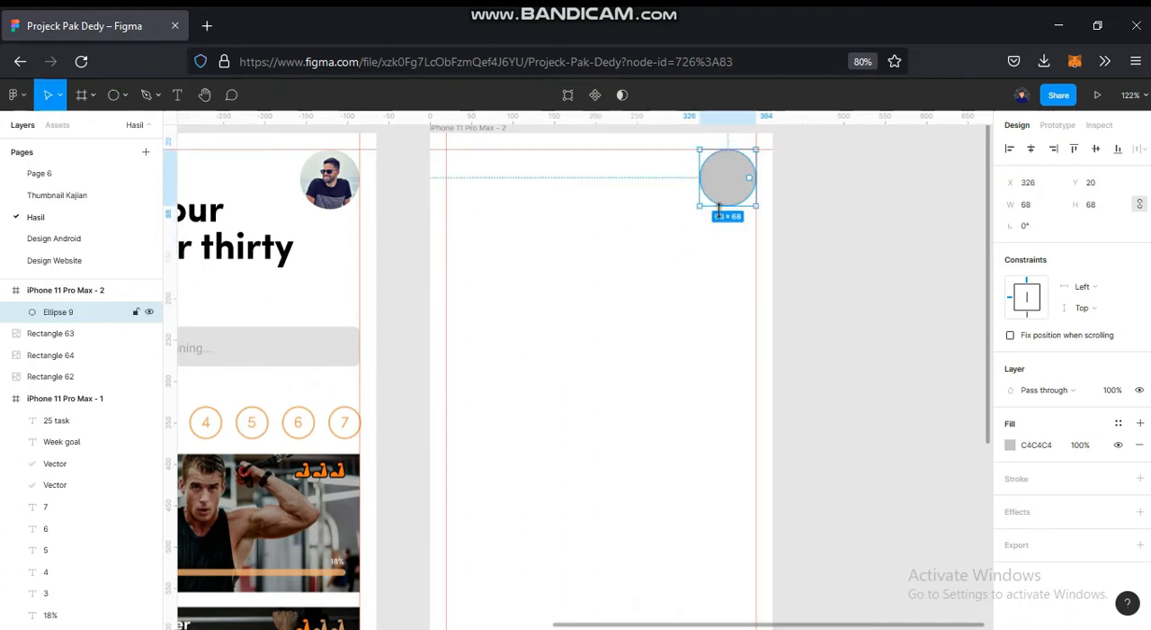
{"action": "left_click_drag", "start_coordinate": [698, 207], "coordinate": [696, 211]}
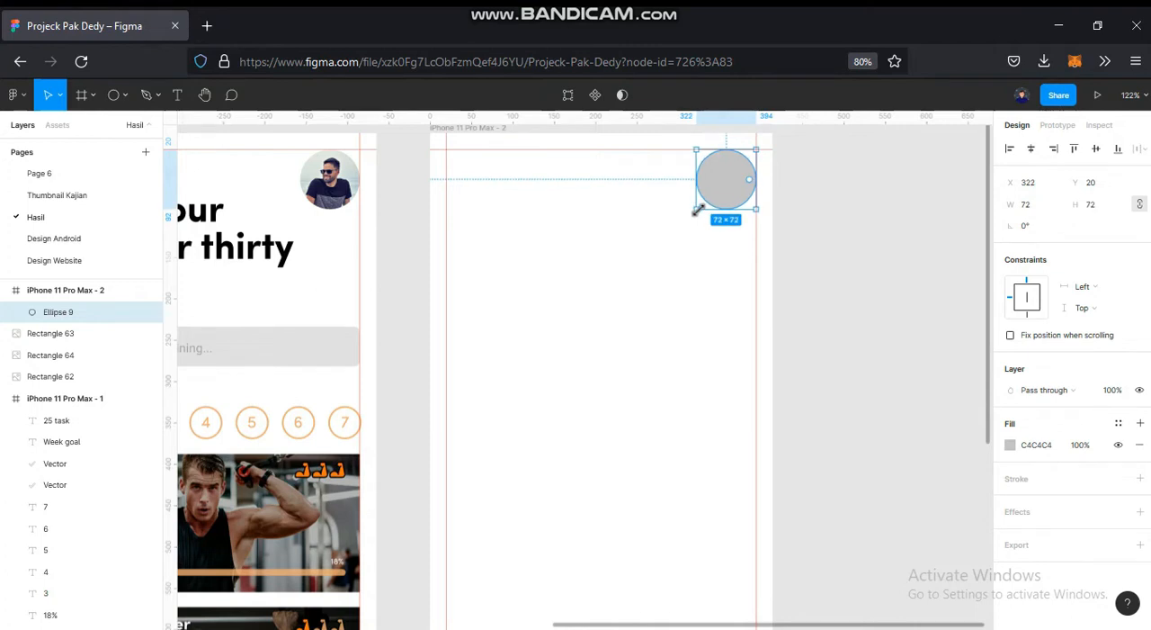
{"action": "left_click", "coordinate": [788, 272]}
- Add the text "Train your body for thirty days" below the circle's level in the new frame
{"action": "scroll", "coordinate": [739, 288], "scroll_direction": "down", "scroll_amount": 3}
{"action": "left_click_drag", "start_coordinate": [666, 334], "coordinate": [686, 321]}
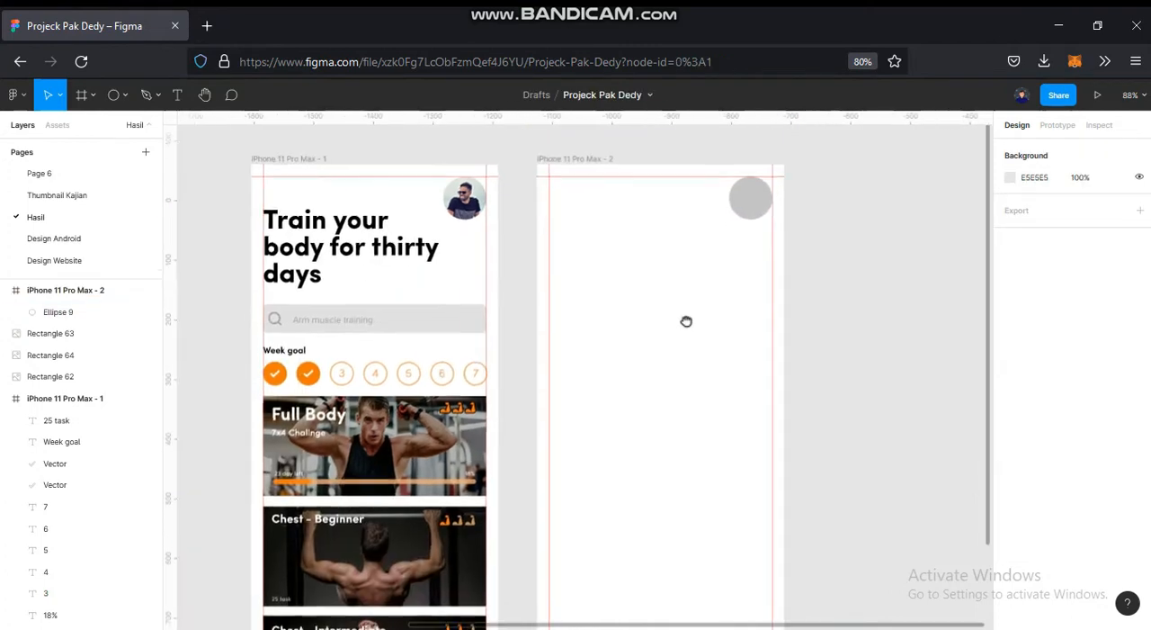
{"action": "left_click", "coordinate": [177, 94]}
{"action": "left_click", "coordinate": [603, 232]}
{"action": "type", "text": "Train your body for thirty days"}
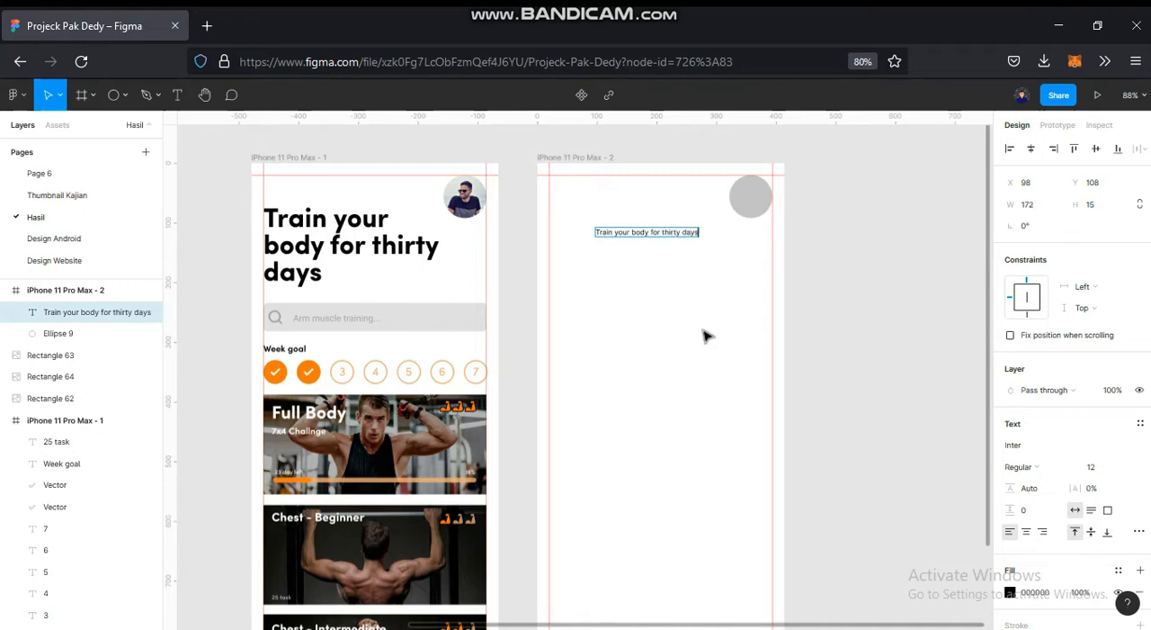
{"action": "key", "text": "Escape"}
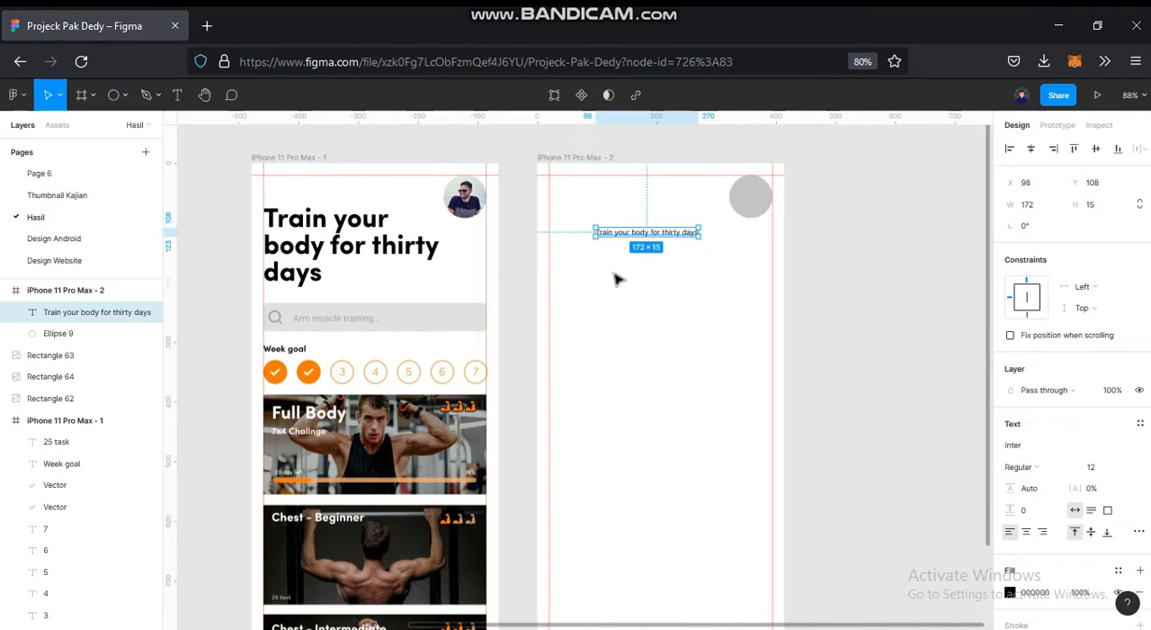
- Match the new headline's typeface to the reference screen's headline by setting it to Sofia Pro Bold
{"action": "scroll", "coordinate": [612, 228], "scroll_direction": "up", "scroll_amount": 1}
{"action": "scroll", "coordinate": [617, 223], "scroll_direction": "up", "scroll_amount": 2}
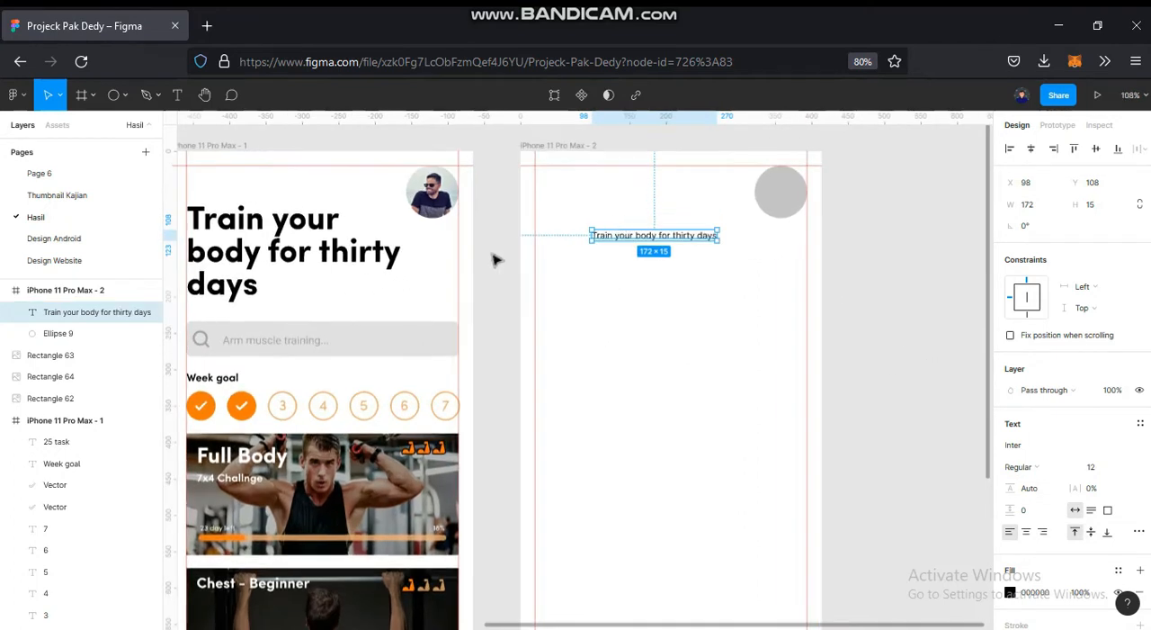
{"action": "left_click", "coordinate": [496, 264]}
{"action": "left_click", "coordinate": [357, 282]}
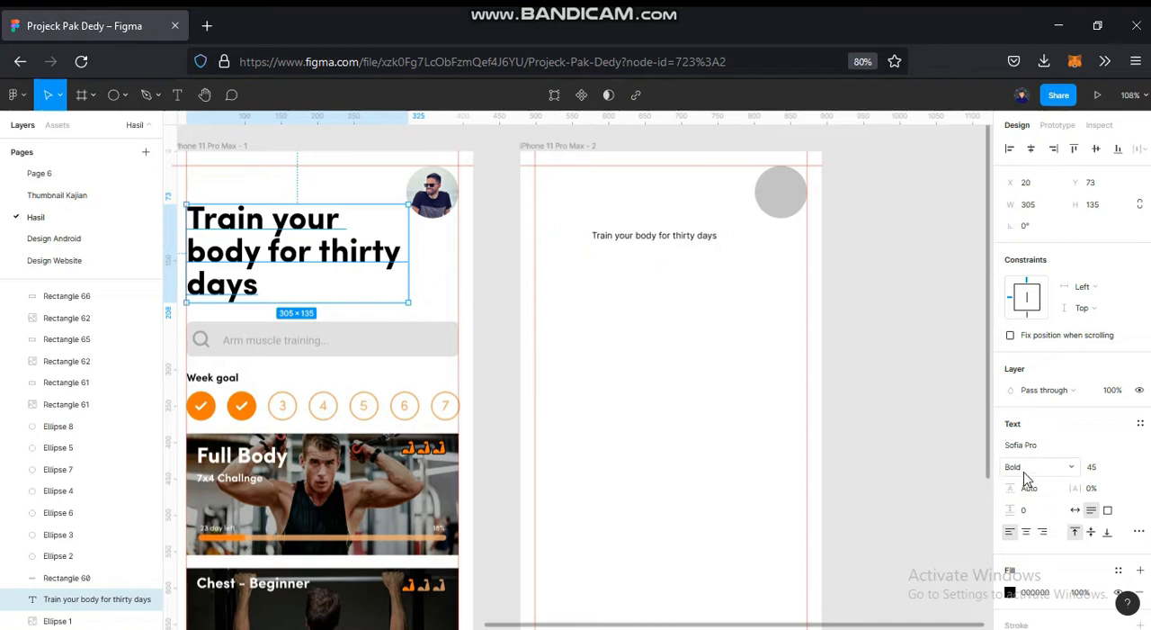
{"action": "left_click", "coordinate": [696, 241]}
{"action": "left_click", "coordinate": [1028, 449]}
{"action": "type", "text": "Sof"}
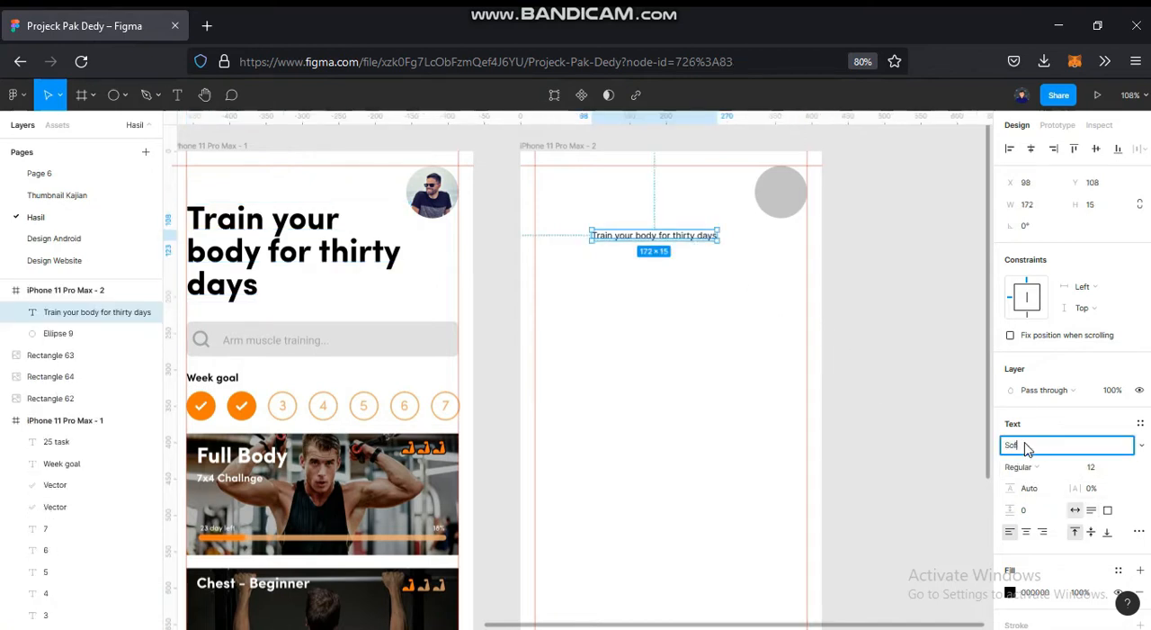
{"action": "key", "text": "Return"}
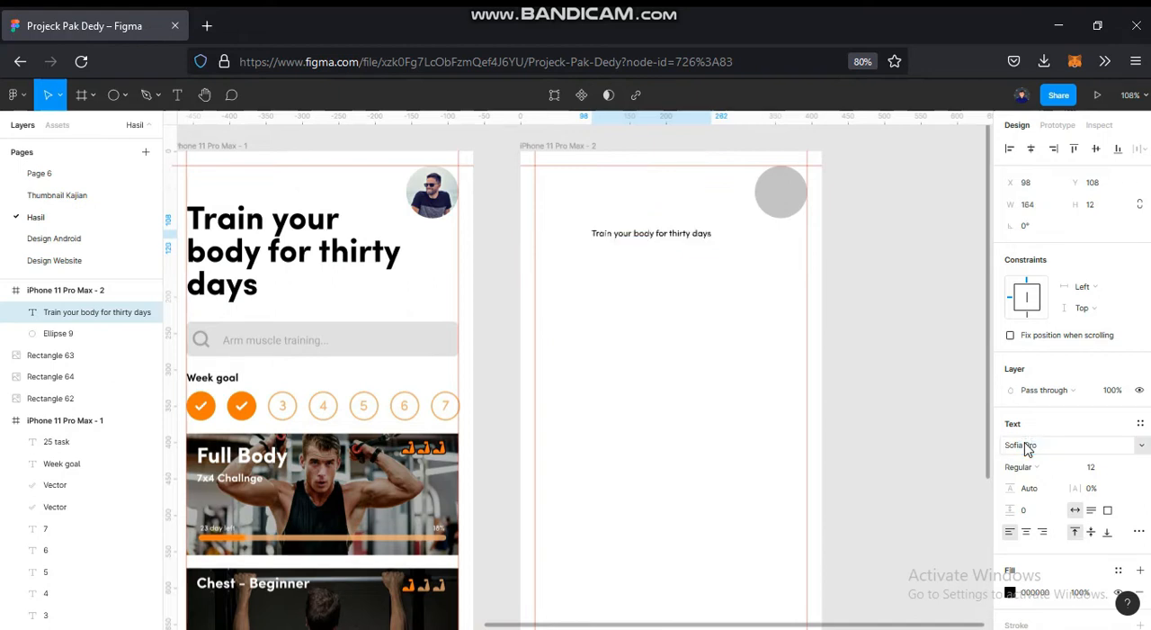
{"action": "scroll", "coordinate": [711, 423], "scroll_direction": "left", "scroll_amount": 2}
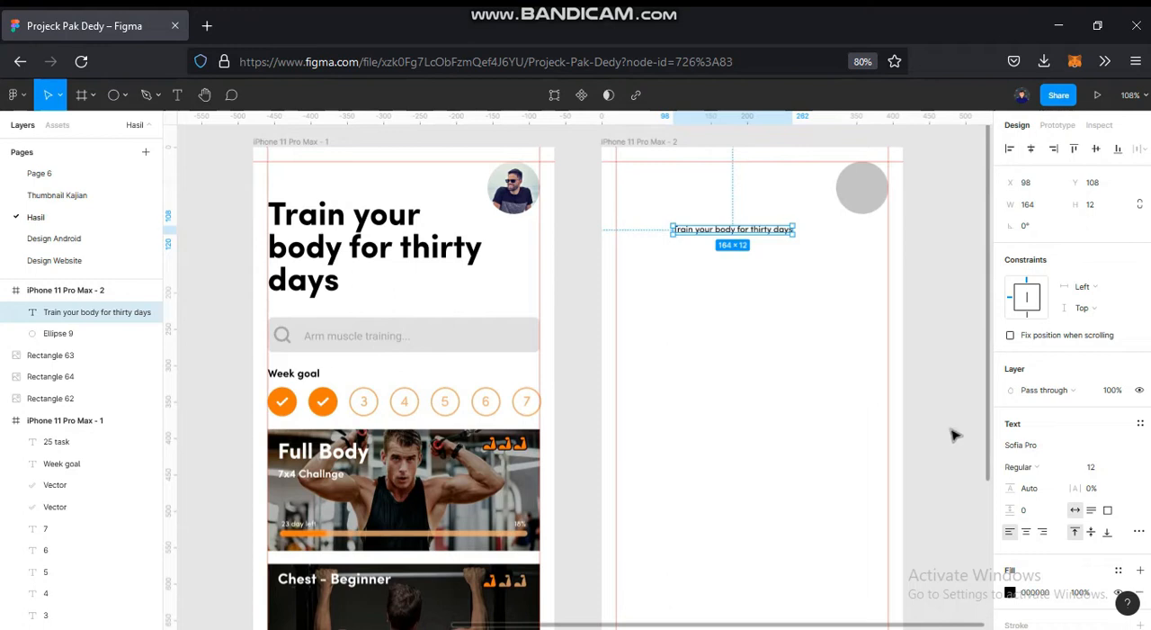
{"action": "left_click", "coordinate": [1024, 463]}
{"action": "left_click", "coordinate": [1055, 455]}
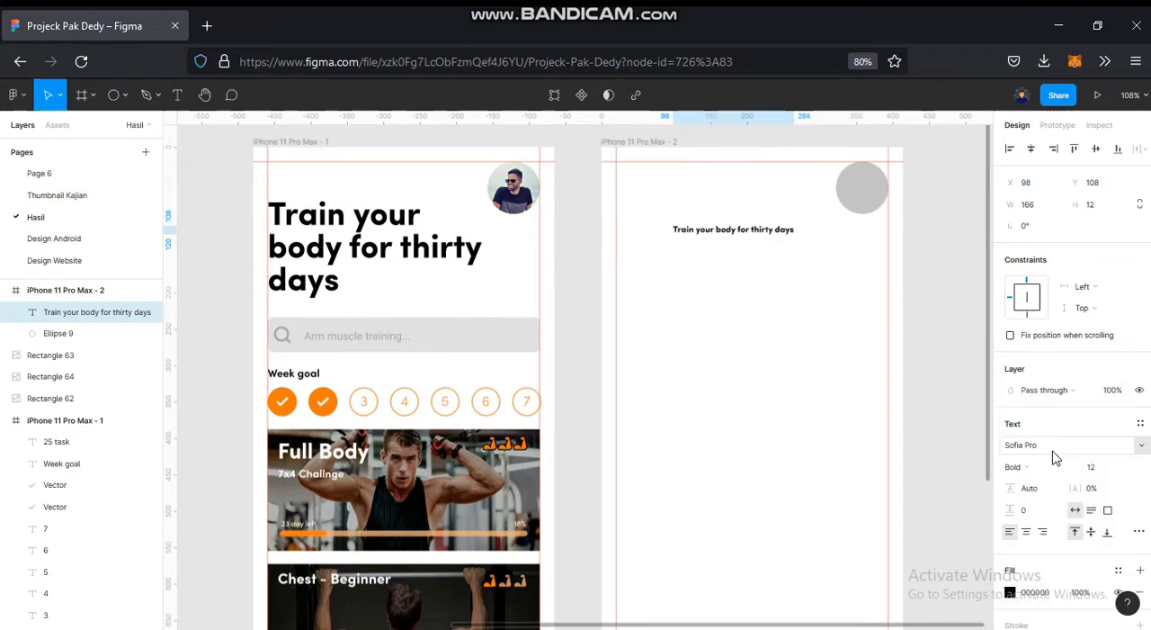
- Set the new headline's font size to 45, as in the reference screen's headline
{"action": "left_click", "coordinate": [430, 253]}
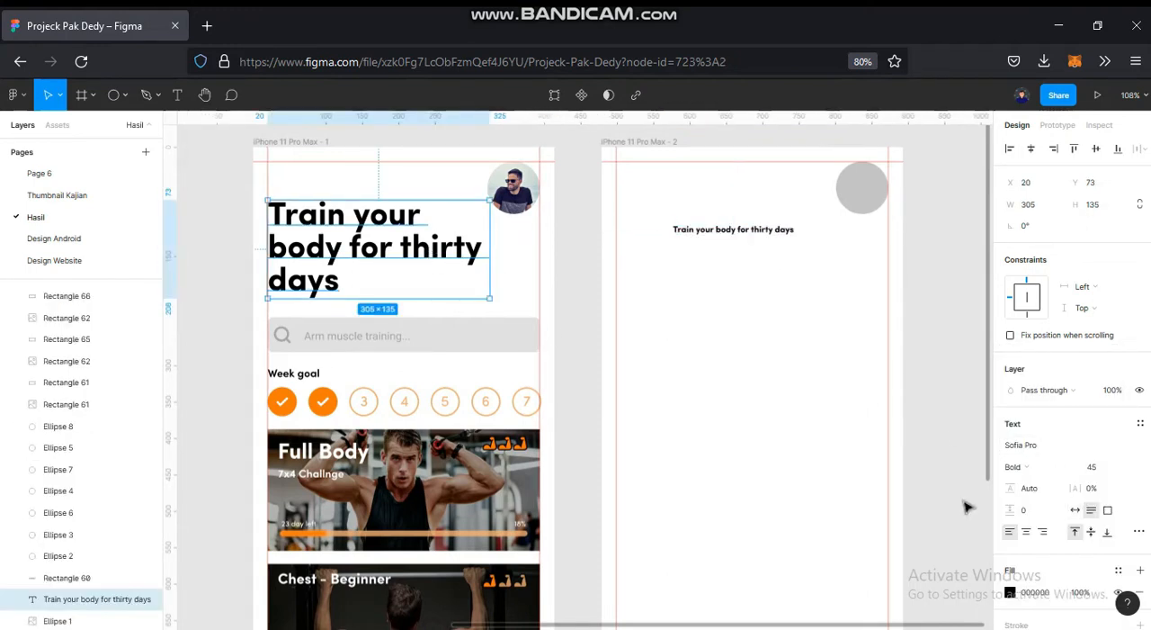
{"action": "left_click", "coordinate": [814, 371]}
{"action": "left_click", "coordinate": [770, 231]}
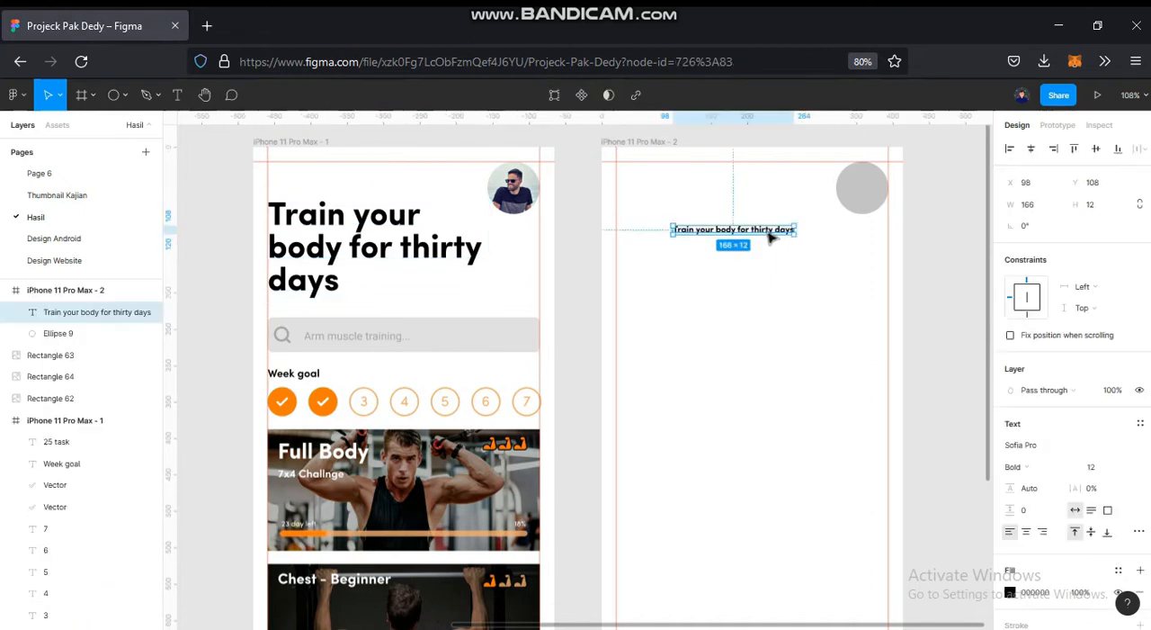
{"action": "left_click", "coordinate": [1102, 468]}
{"action": "type", "text": "4"}
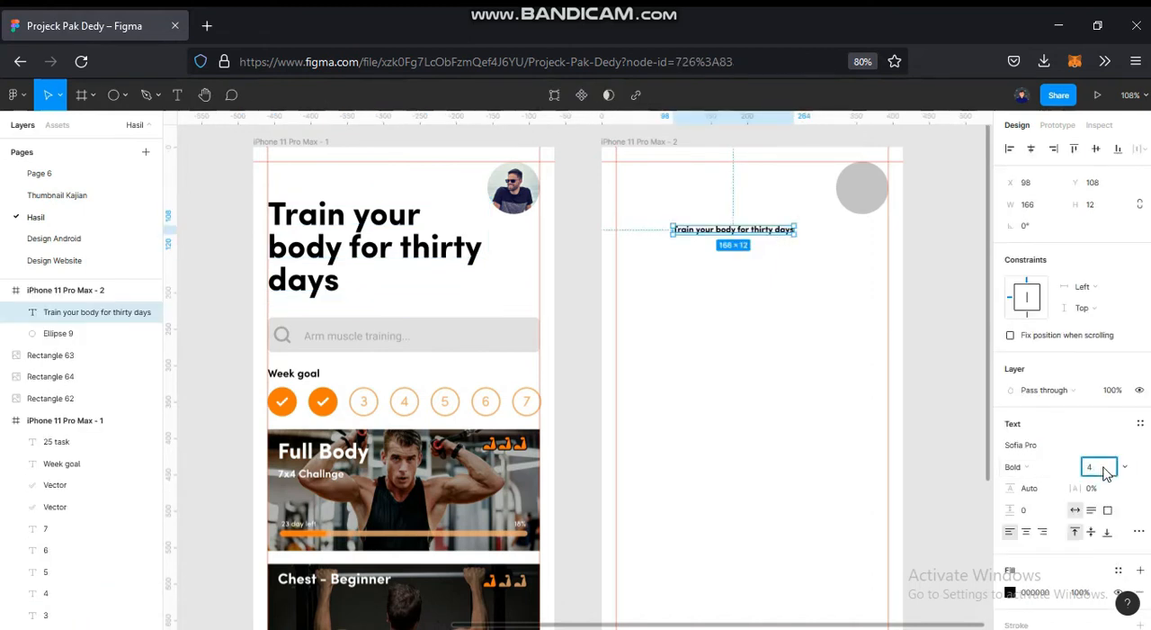
{"action": "type", "text": "5"}
{"action": "key", "text": "Return"}
- Move the headline to the left guide at about Y 81 and narrow its box to about 295 px so it wraps onto three lines
{"action": "scroll", "coordinate": [853, 344], "scroll_direction": "down", "scroll_amount": 2}
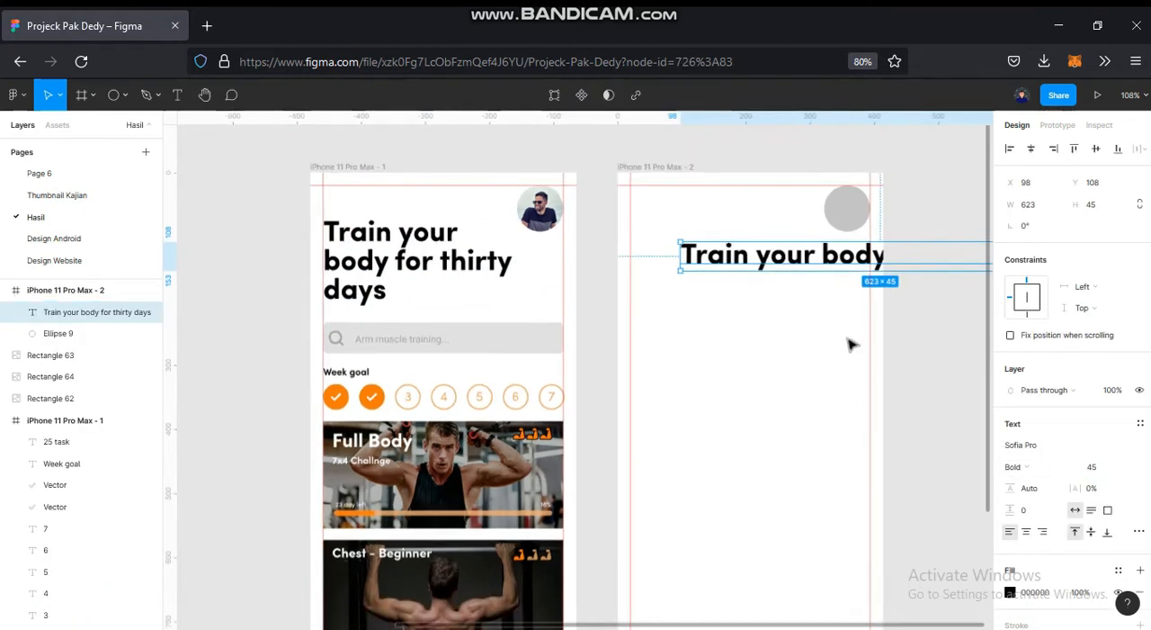
{"action": "left_click_drag", "start_coordinate": [803, 270], "coordinate": [754, 250]}
{"action": "left_click_drag", "start_coordinate": [588, 342], "coordinate": [326, 347]}
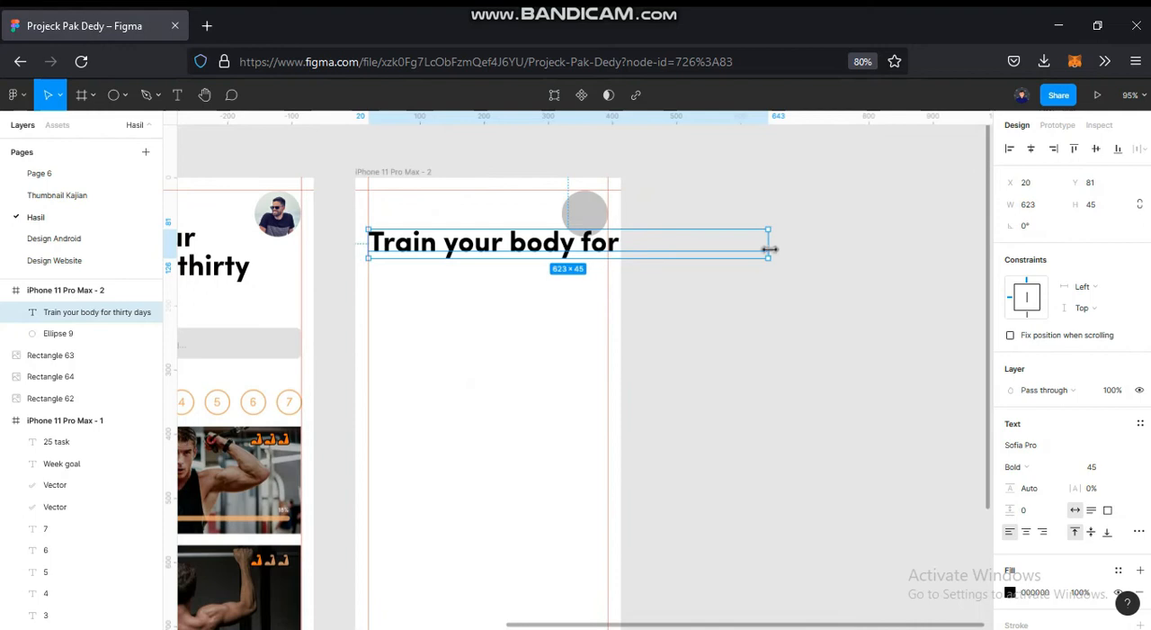
{"action": "left_click_drag", "start_coordinate": [709, 250], "coordinate": [560, 256]}
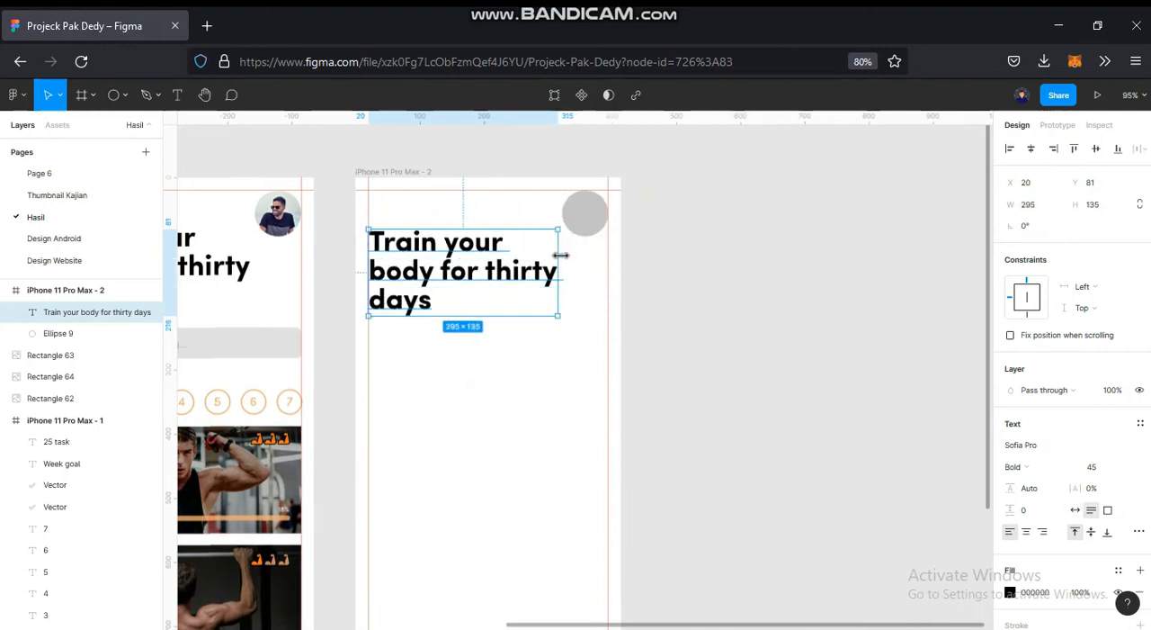
{"action": "left_click_drag", "start_coordinate": [502, 353], "coordinate": [743, 354]}
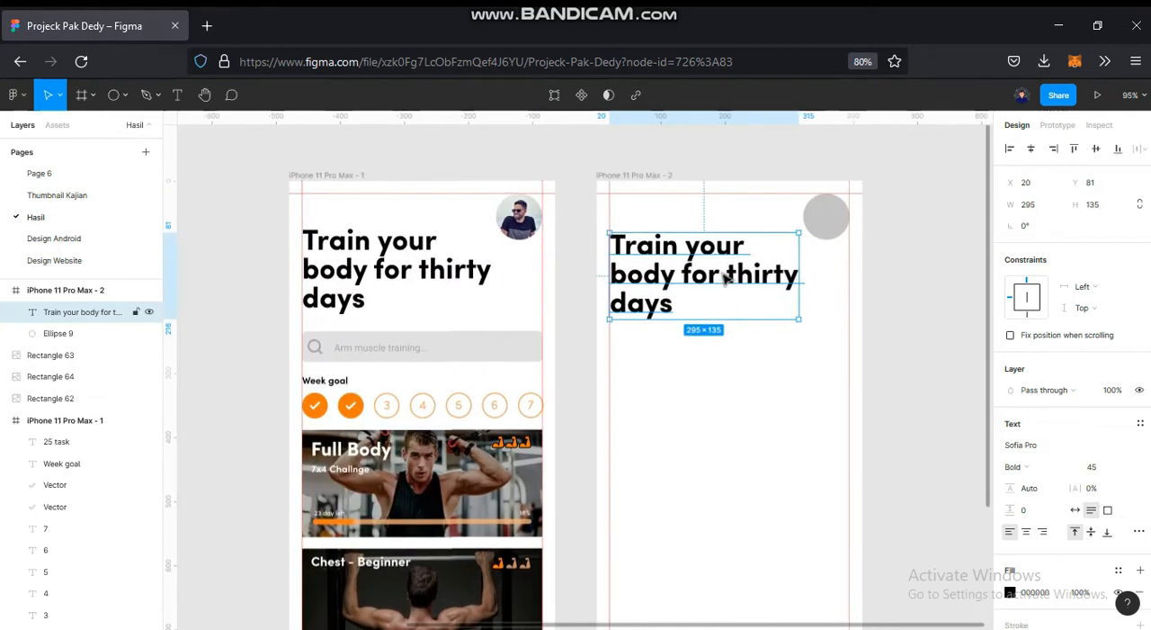
{"action": "left_click", "coordinate": [579, 441]}
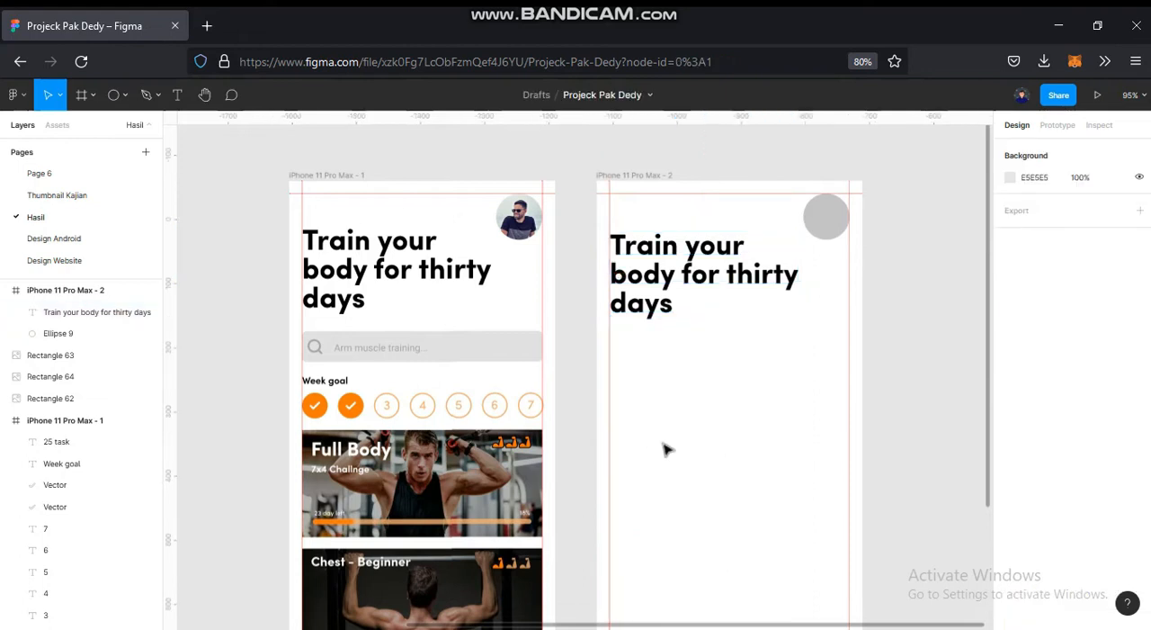
- Draw a search bar rectangle about 374 × 50 between the side guides, just below the new headline
{"action": "left_click", "coordinate": [124, 95]}
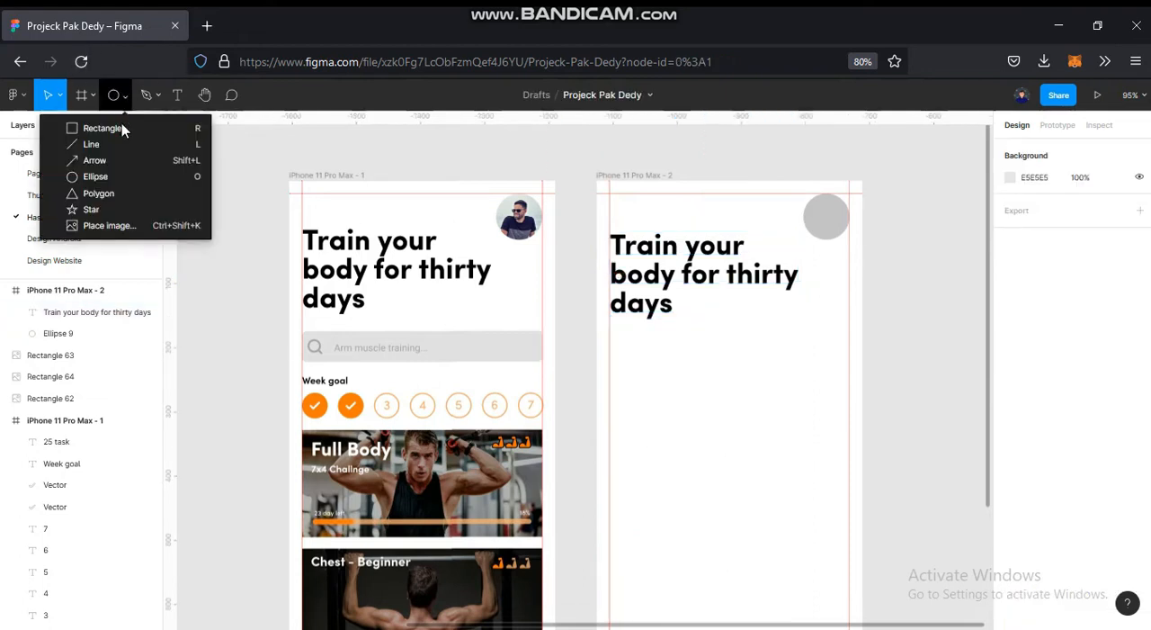
{"action": "left_click", "coordinate": [117, 128]}
{"action": "left_click_drag", "start_coordinate": [615, 333], "coordinate": [850, 367]}
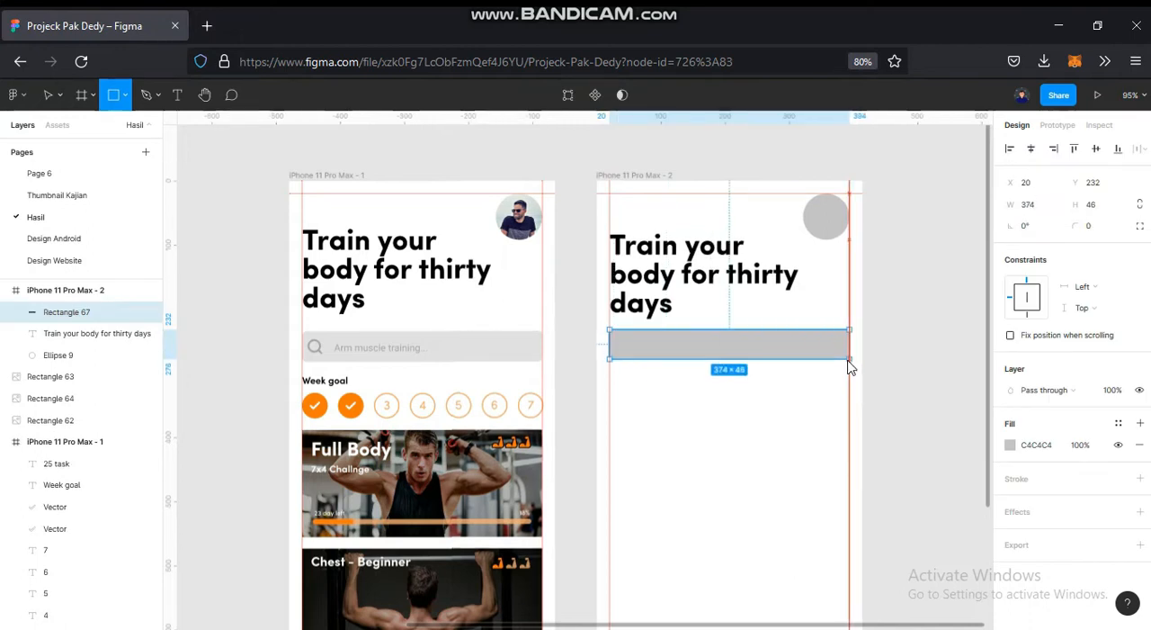
{"action": "scroll", "coordinate": [643, 337], "scroll_direction": "up", "scroll_amount": 5}
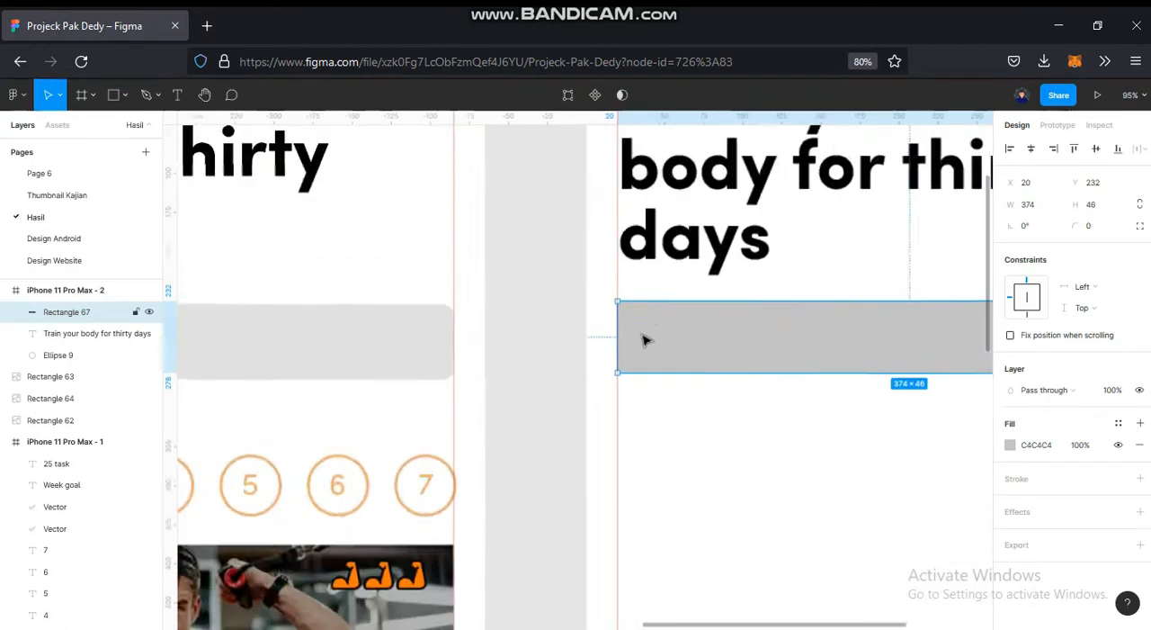
{"action": "scroll", "coordinate": [786, 341], "scroll_direction": "down", "scroll_amount": 3}
{"action": "left_click_drag", "start_coordinate": [787, 341], "coordinate": [712, 330]}
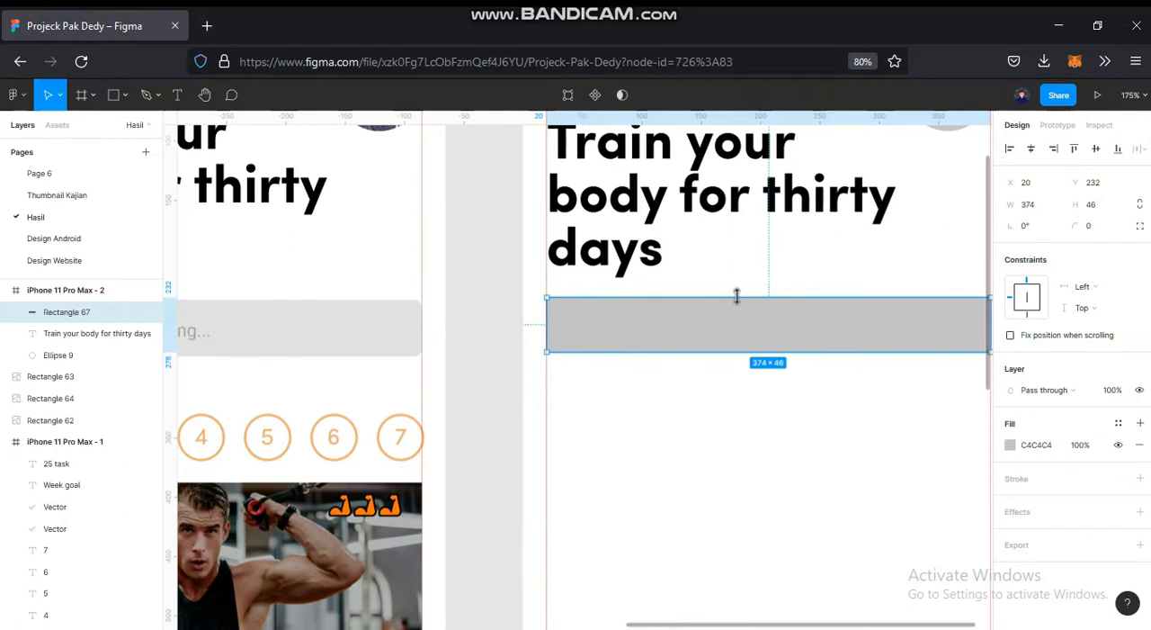
{"action": "key", "text": "Down"}
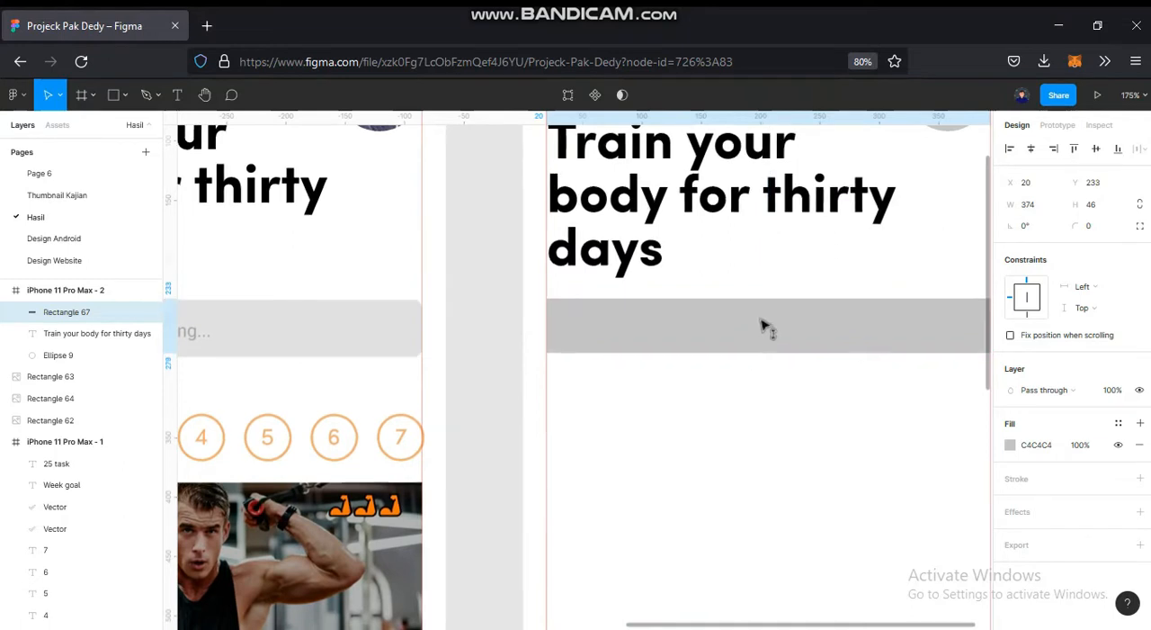
{"action": "left_click_drag", "start_coordinate": [793, 358], "coordinate": [792, 360]}
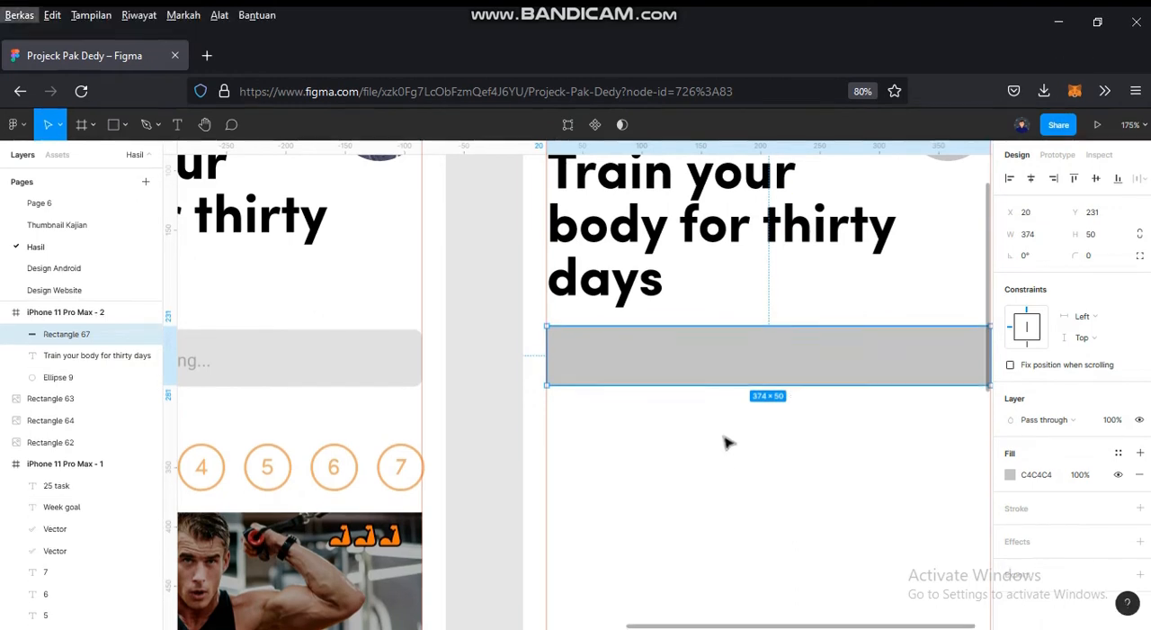
{"action": "left_click", "coordinate": [694, 437]}
{"action": "scroll", "coordinate": [719, 414], "scroll_direction": "down", "scroll_amount": 3}
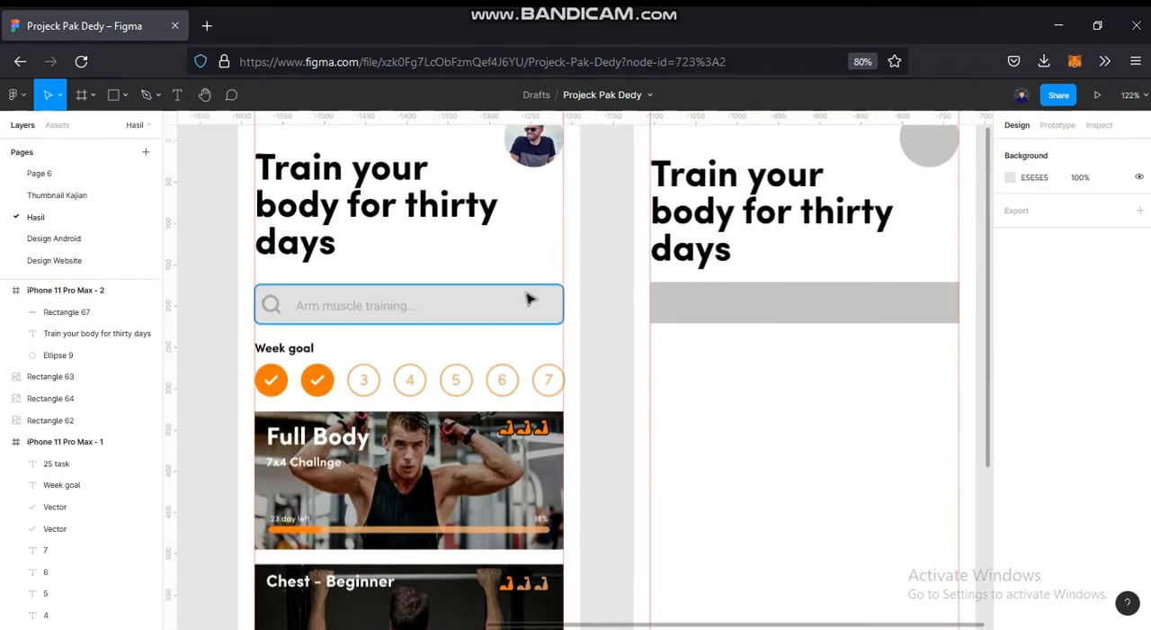
- Check the reference search bar's corner radius and set the new search bar's corner radius to 7
{"action": "left_click", "coordinate": [531, 299]}
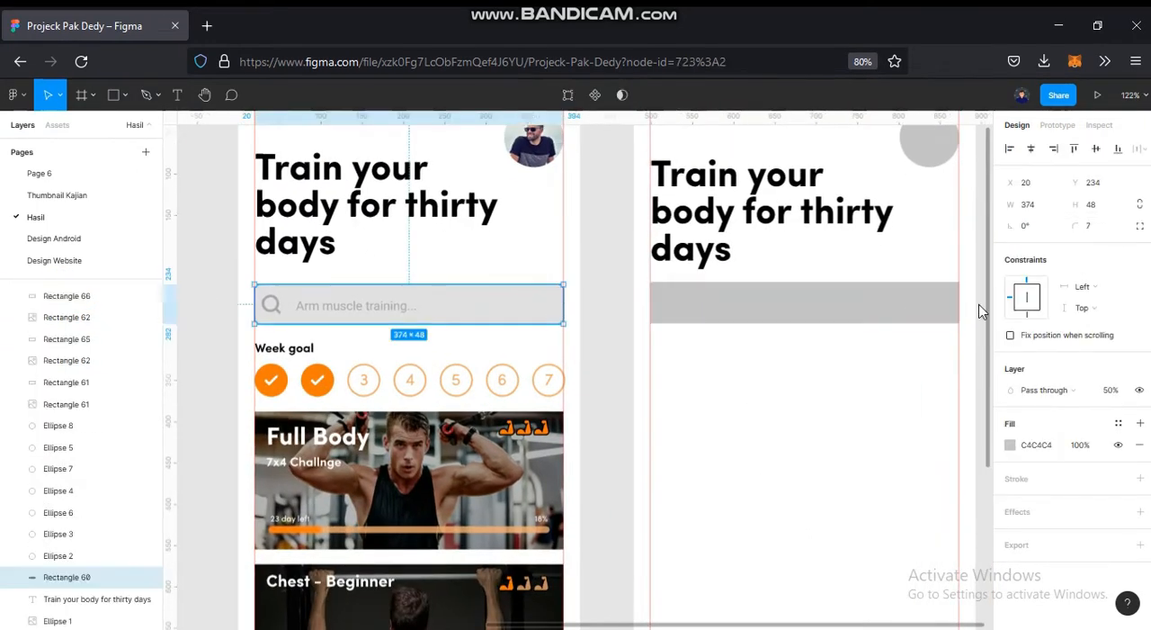
{"action": "left_click", "coordinate": [889, 332]}
{"action": "left_click", "coordinate": [889, 307]}
{"action": "left_click", "coordinate": [1095, 231]}
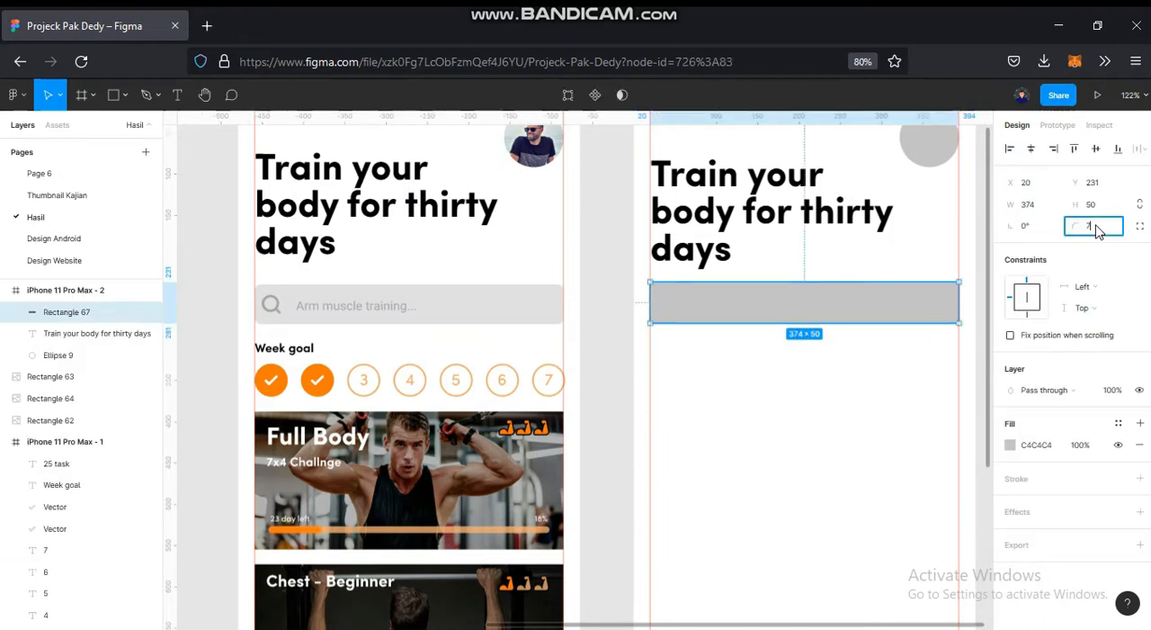
{"action": "type", "text": "7"}
{"action": "key", "text": "Return"}
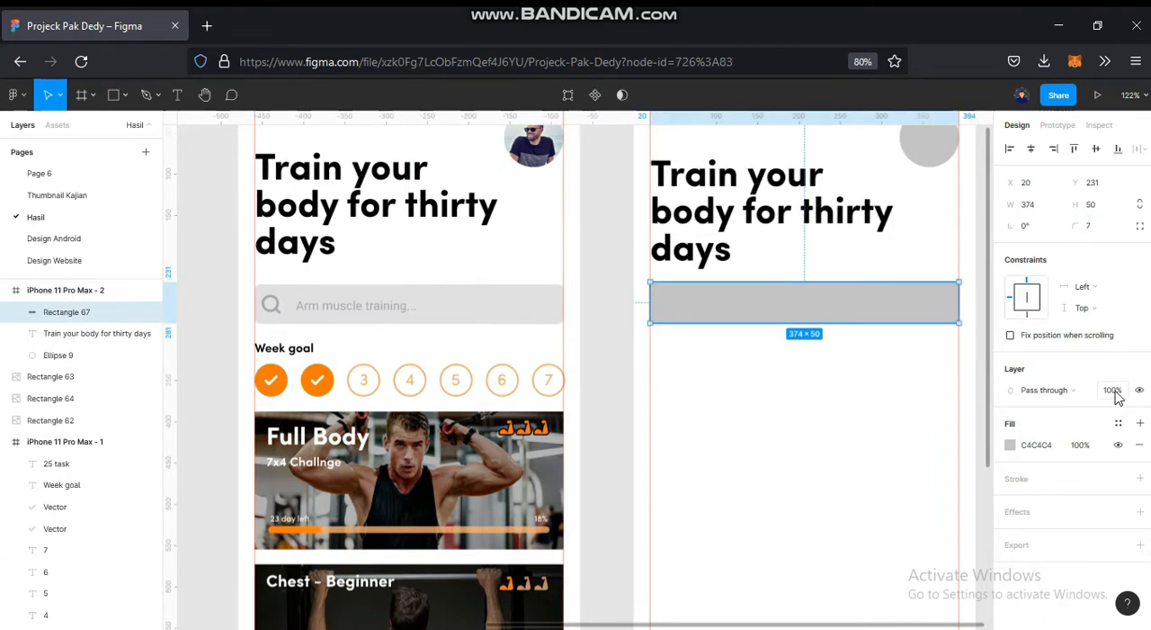
- Set the new search bar's layer opacity to 50%, as on the reference search bar
{"action": "left_click", "coordinate": [554, 315]}
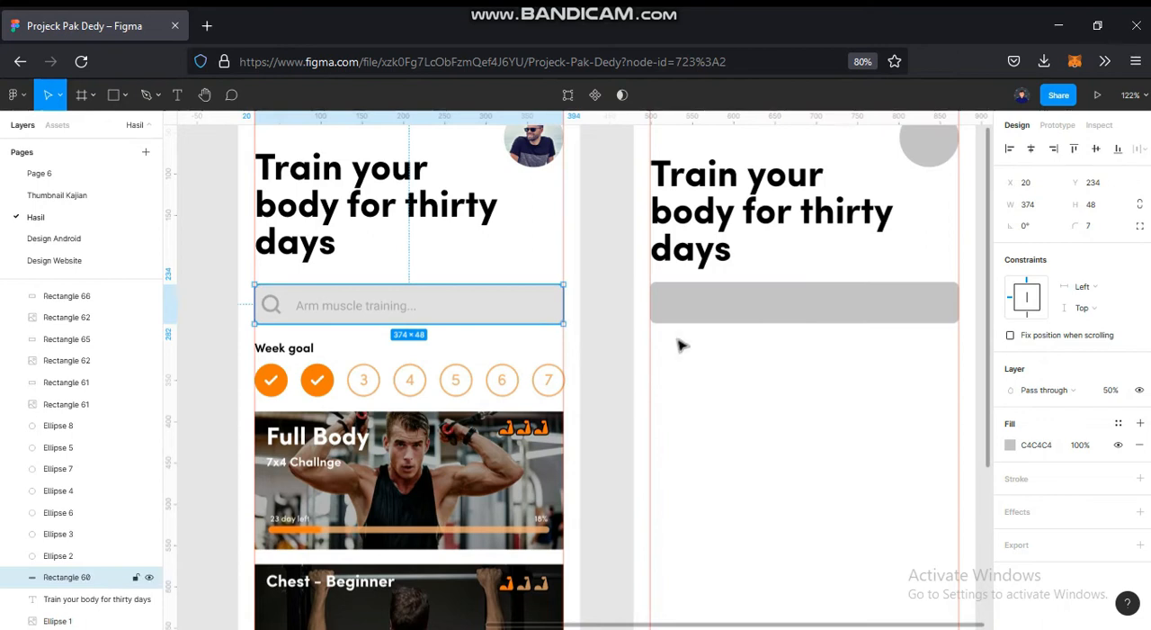
{"action": "left_click", "coordinate": [819, 387]}
{"action": "left_click", "coordinate": [802, 300]}
{"action": "left_click", "coordinate": [1112, 391]}
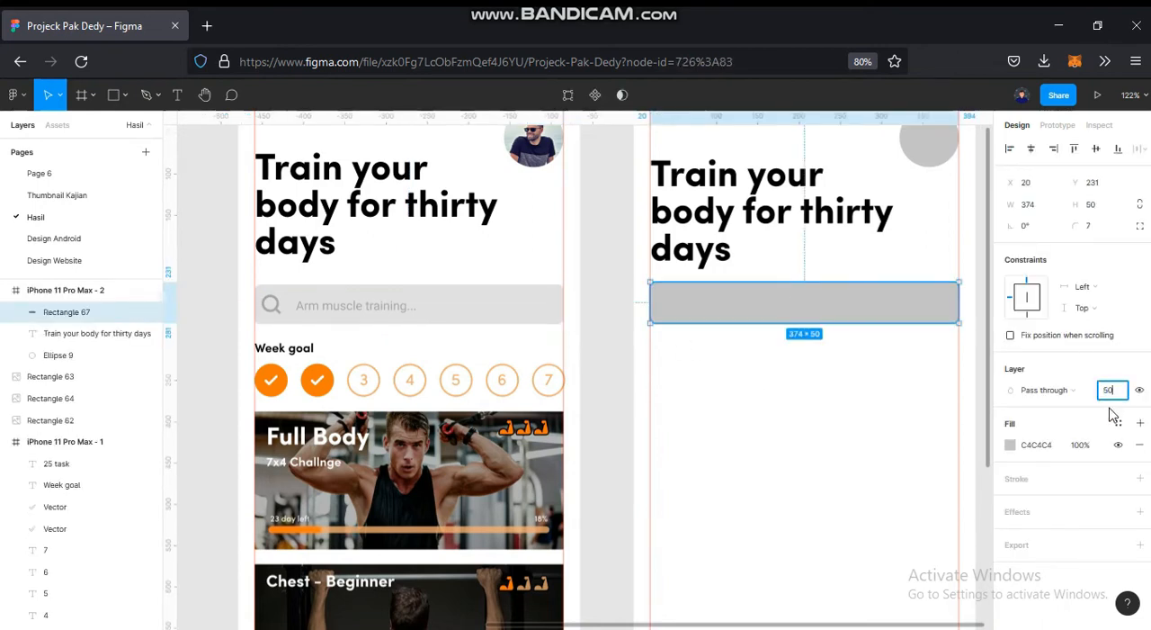
{"action": "key", "text": "Return"}
{"action": "left_click", "coordinate": [619, 421]}
- Launch the Iconify plugin and search its icons for "search"
{"action": "right_click", "coordinate": [610, 413]}
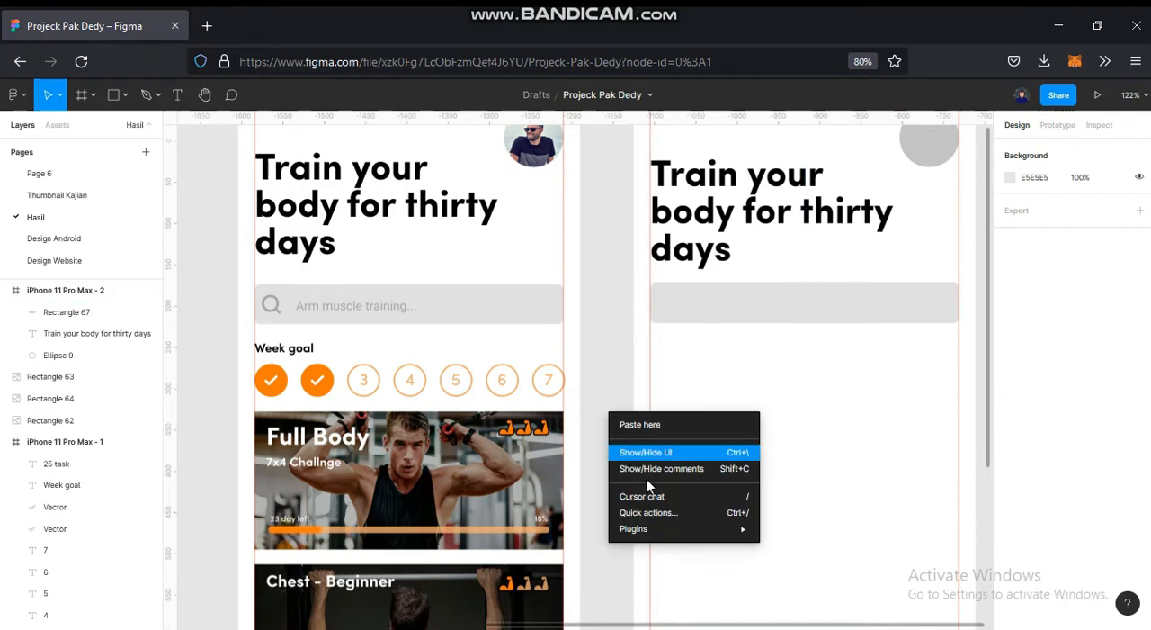
{"action": "mouse_move", "coordinate": [673, 533]}
{"action": "left_click", "coordinate": [829, 291]}
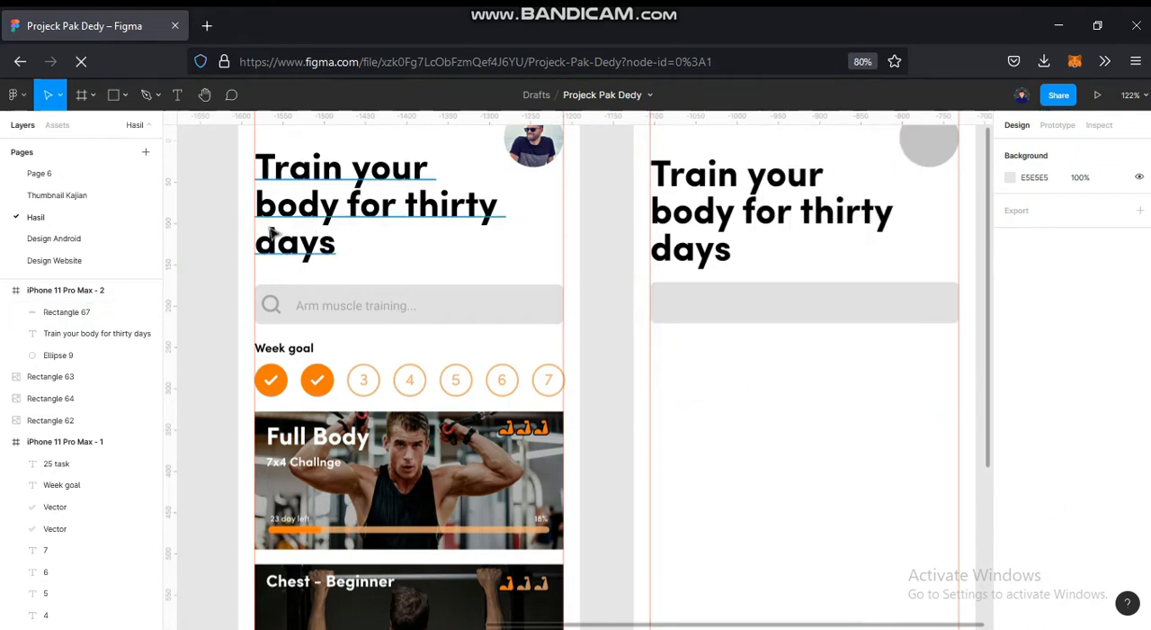
{"action": "type", "text": "barbell"}
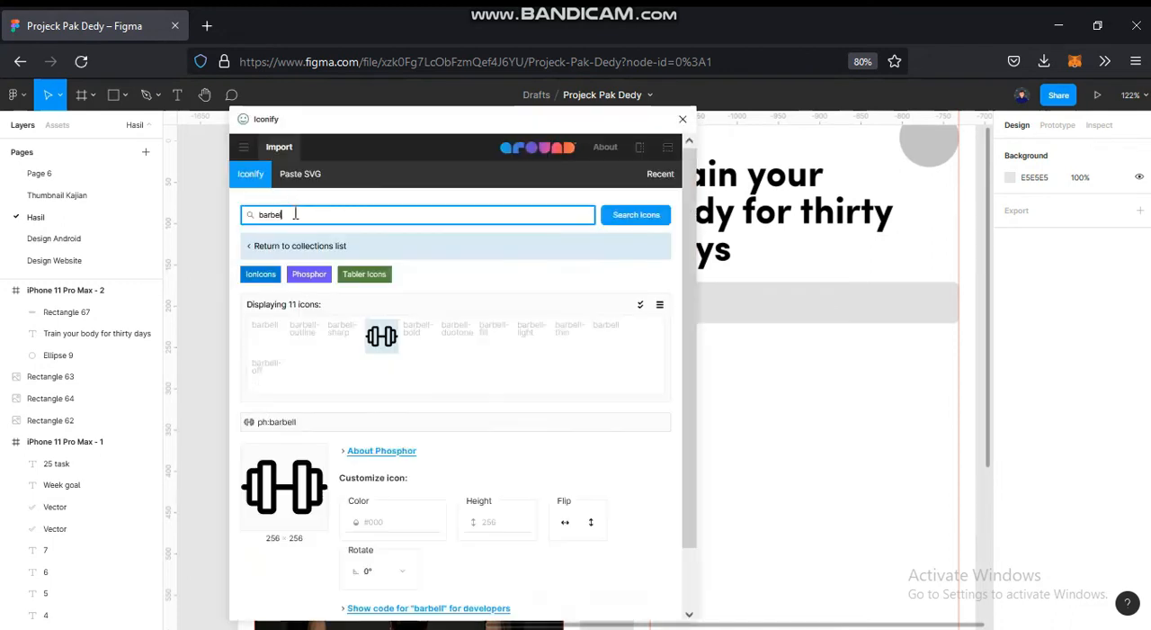
{"action": "key", "text": "ctrl+a"}
{"action": "type", "text": "sea"}
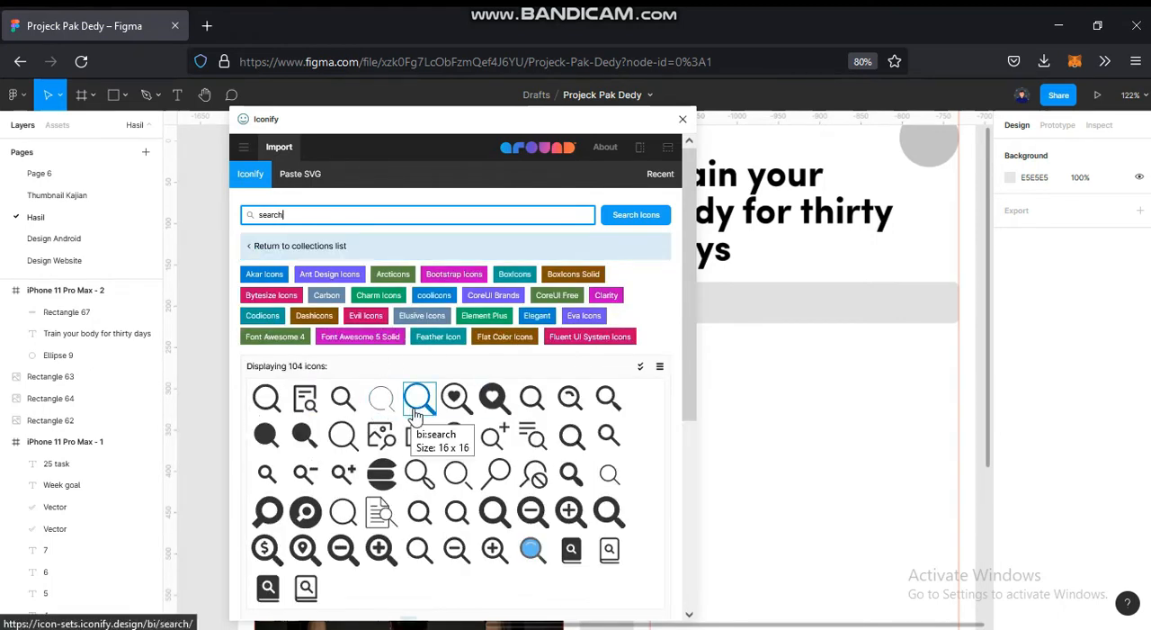
- Import the akar-icons:search magnifier icon and close the plugin window
{"action": "left_click", "coordinate": [267, 397]}
{"action": "scroll", "coordinate": [561, 463], "scroll_direction": "down", "scroll_amount": 2}
{"action": "left_click", "coordinate": [531, 598]}
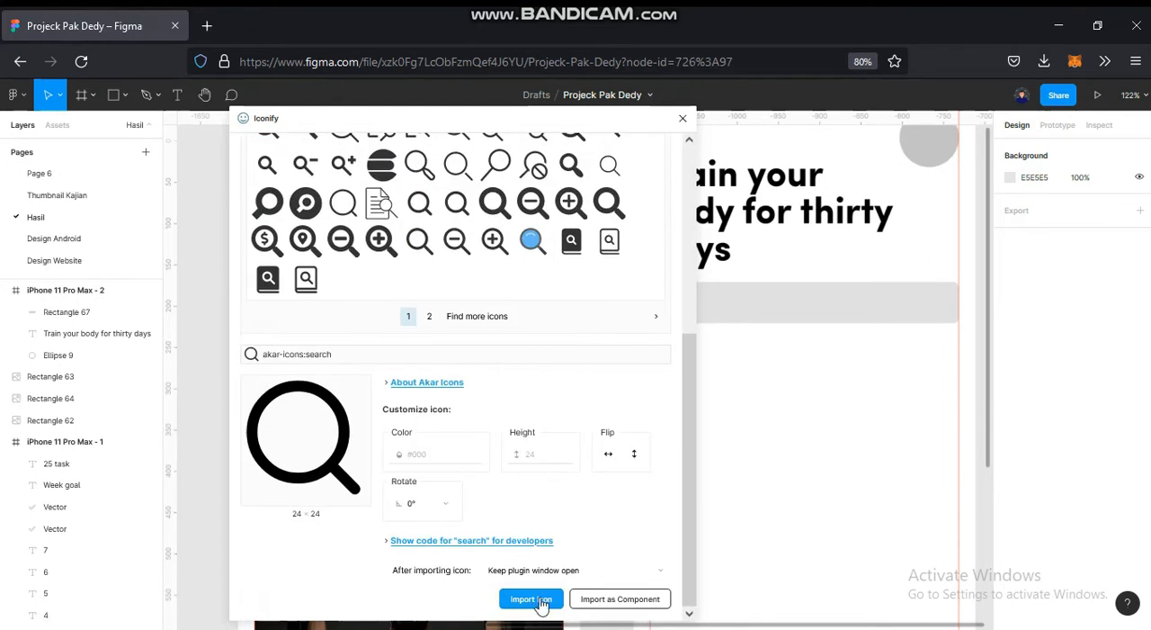
{"action": "left_click", "coordinate": [683, 119]}
- Move the magnifier vector into the start of the new search bar and delete its leftover empty icon frame
{"action": "scroll", "coordinate": [748, 401], "scroll_direction": "down", "scroll_amount": 2}
{"action": "scroll", "coordinate": [689, 396], "scroll_direction": "up", "scroll_amount": 4}
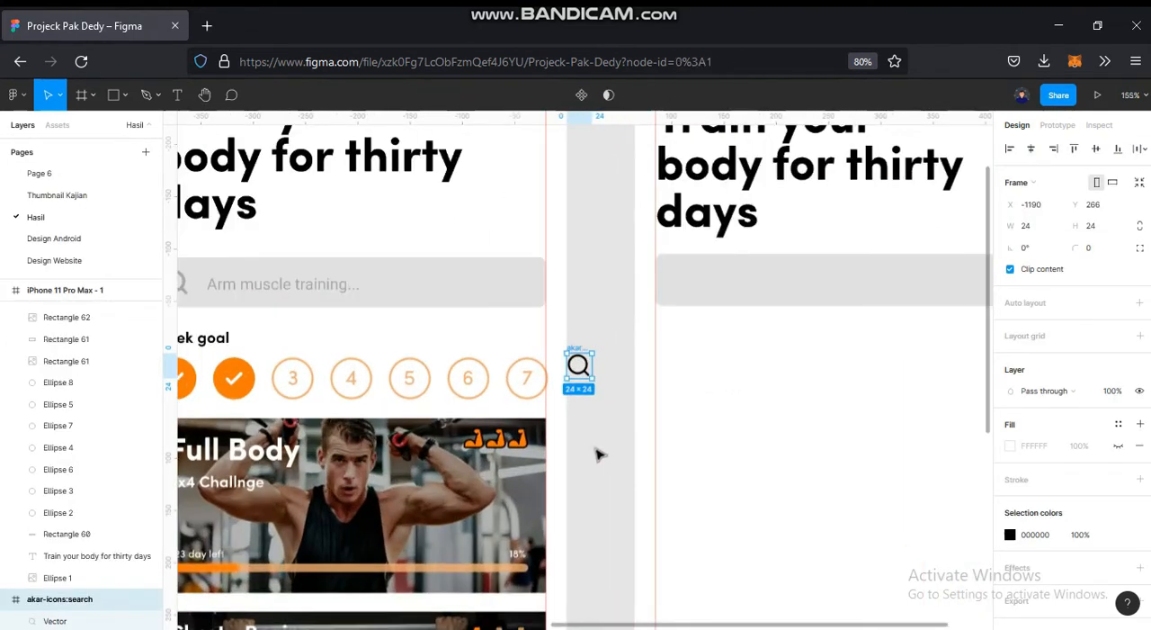
{"action": "left_click", "coordinate": [599, 455]}
{"action": "left_click_drag", "start_coordinate": [583, 376], "coordinate": [681, 286]}
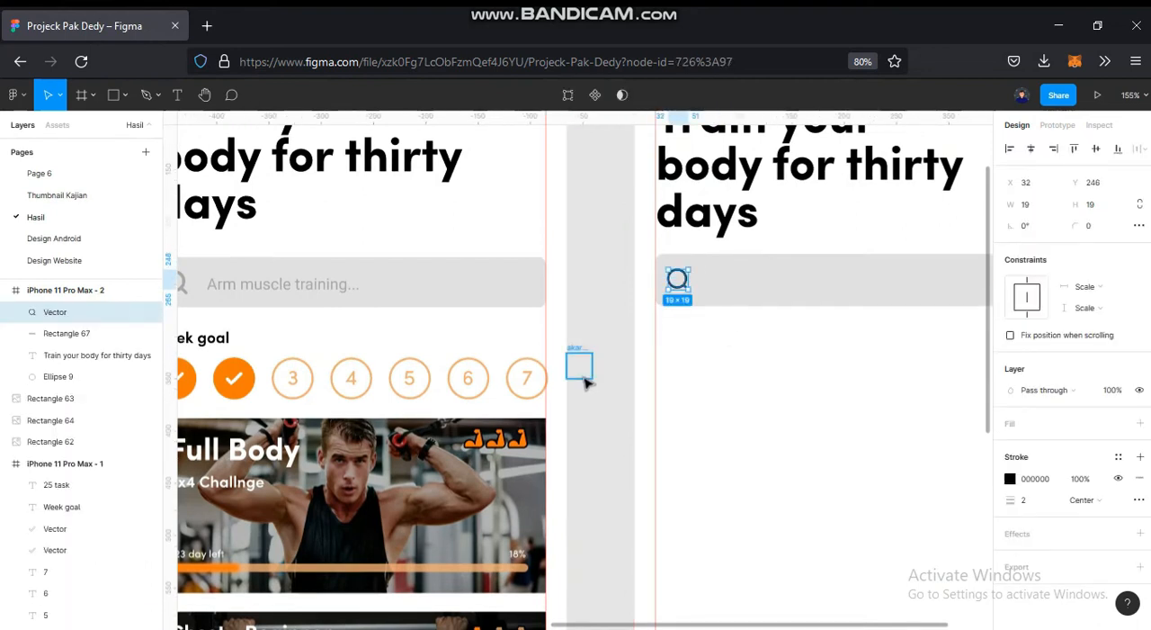
{"action": "left_click", "coordinate": [584, 378]}
{"action": "key", "text": "Delete"}
- Enlarge the magnifier icon in the new search bar to 21 × 21 and position it at X 32, Y 245
{"action": "left_click_drag", "start_coordinate": [615, 365], "coordinate": [681, 360]}
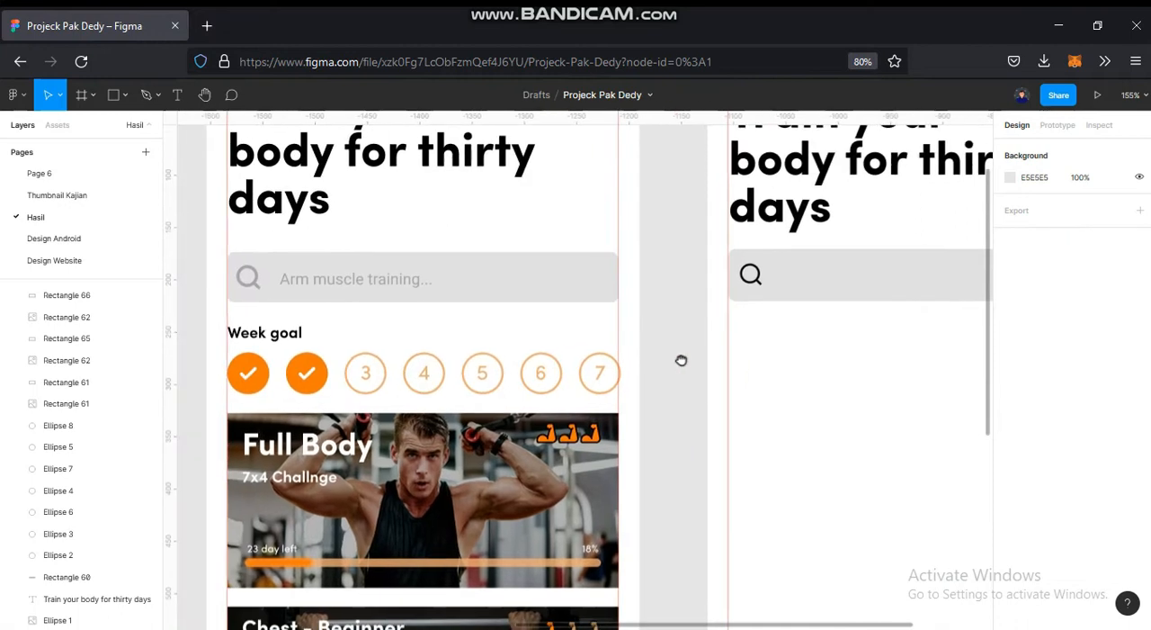
{"action": "scroll", "coordinate": [812, 237], "scroll_direction": "up", "scroll_amount": 5}
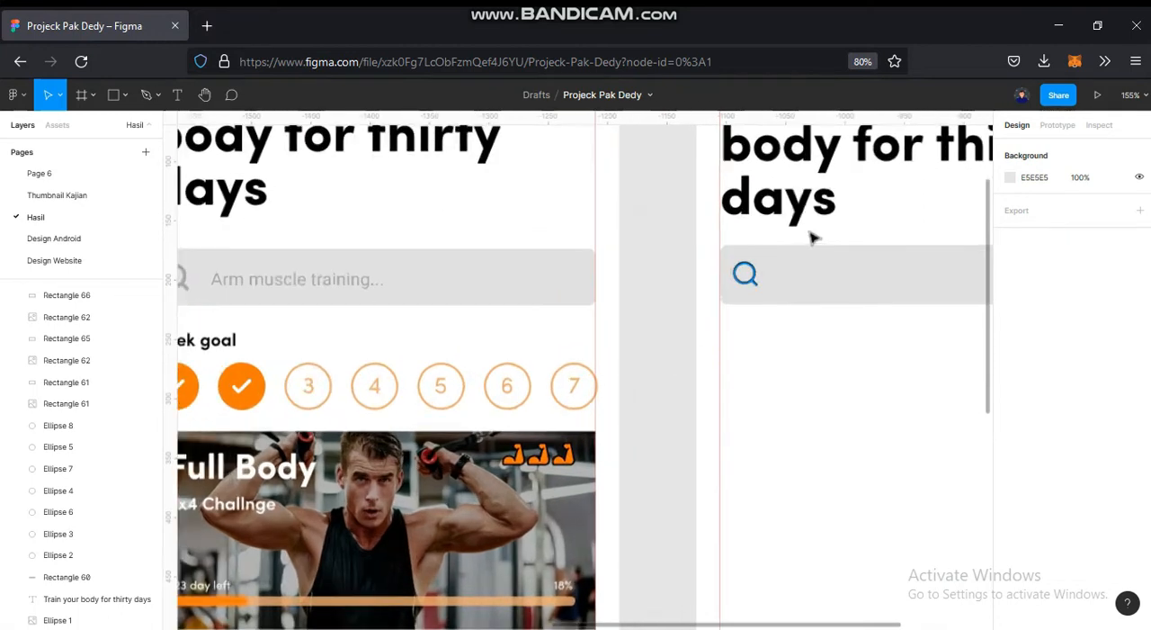
{"action": "double_click", "coordinate": [674, 392]}
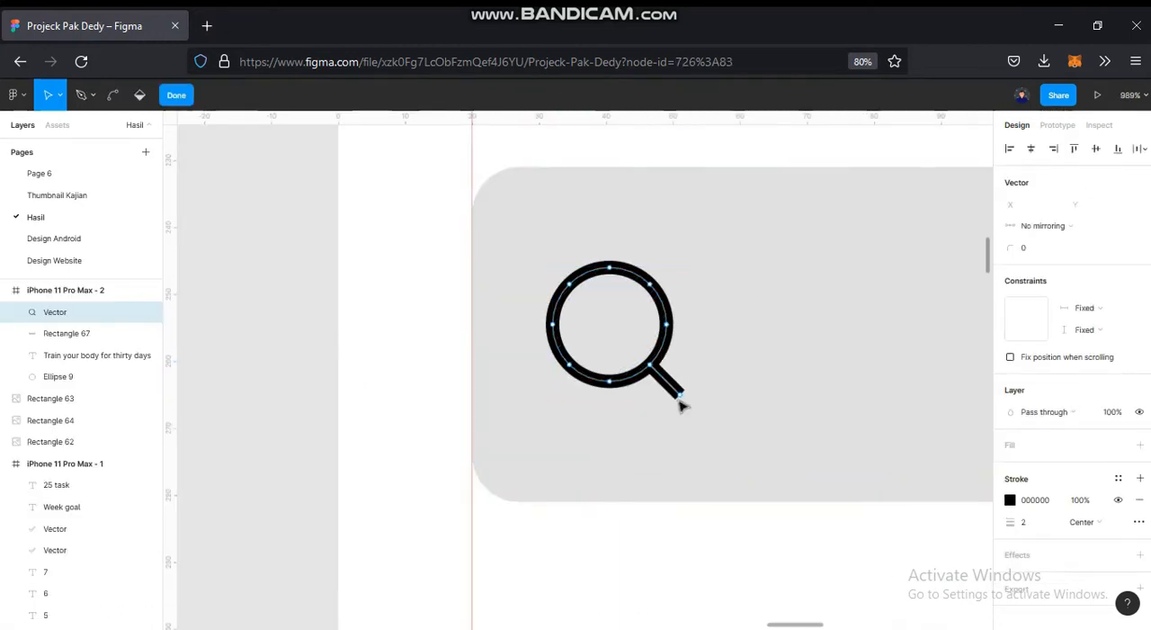
{"action": "left_click", "coordinate": [701, 537]}
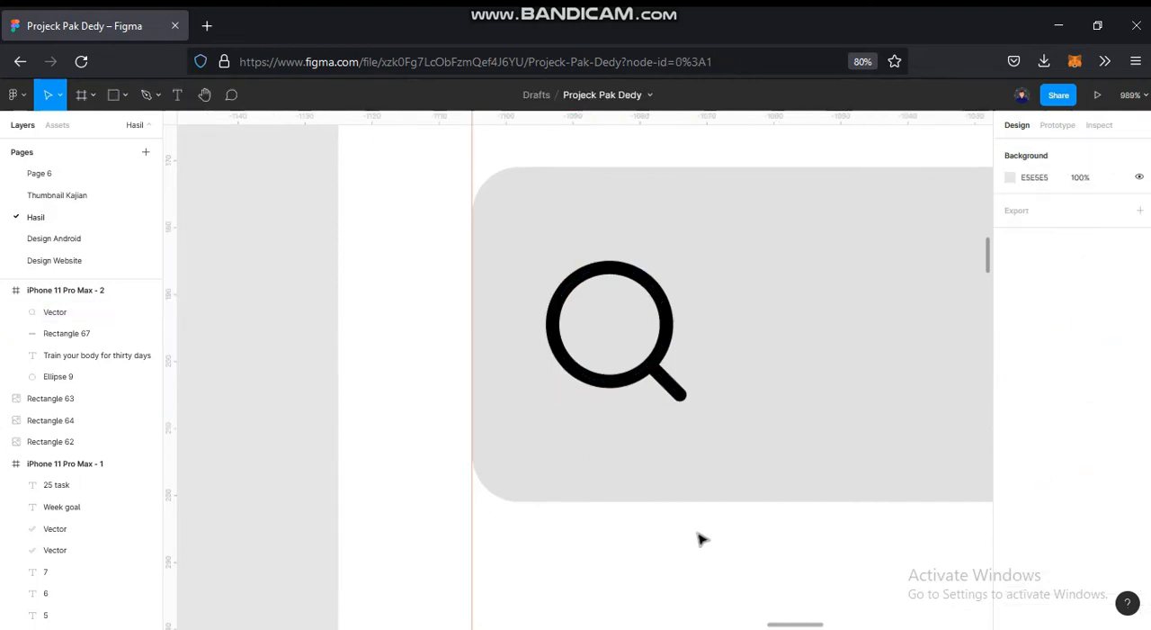
{"action": "scroll", "coordinate": [703, 504], "scroll_direction": "down", "scroll_amount": 2}
{"action": "scroll", "coordinate": [702, 466], "scroll_direction": "down", "scroll_amount": 3}
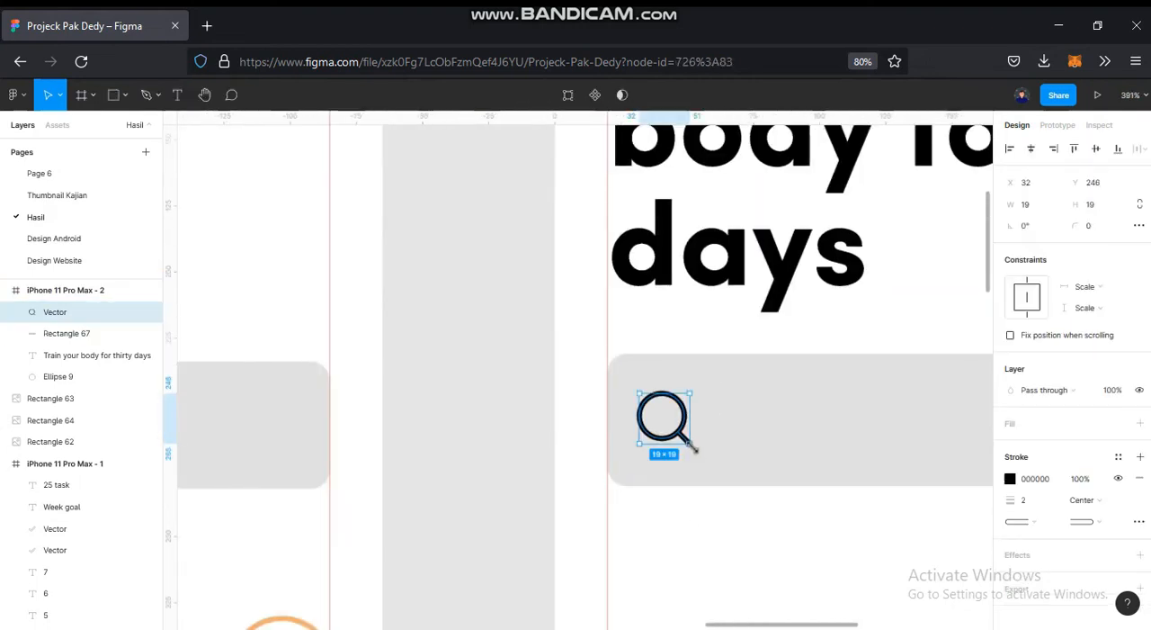
{"action": "left_click_drag", "start_coordinate": [693, 443], "coordinate": [693, 446]}
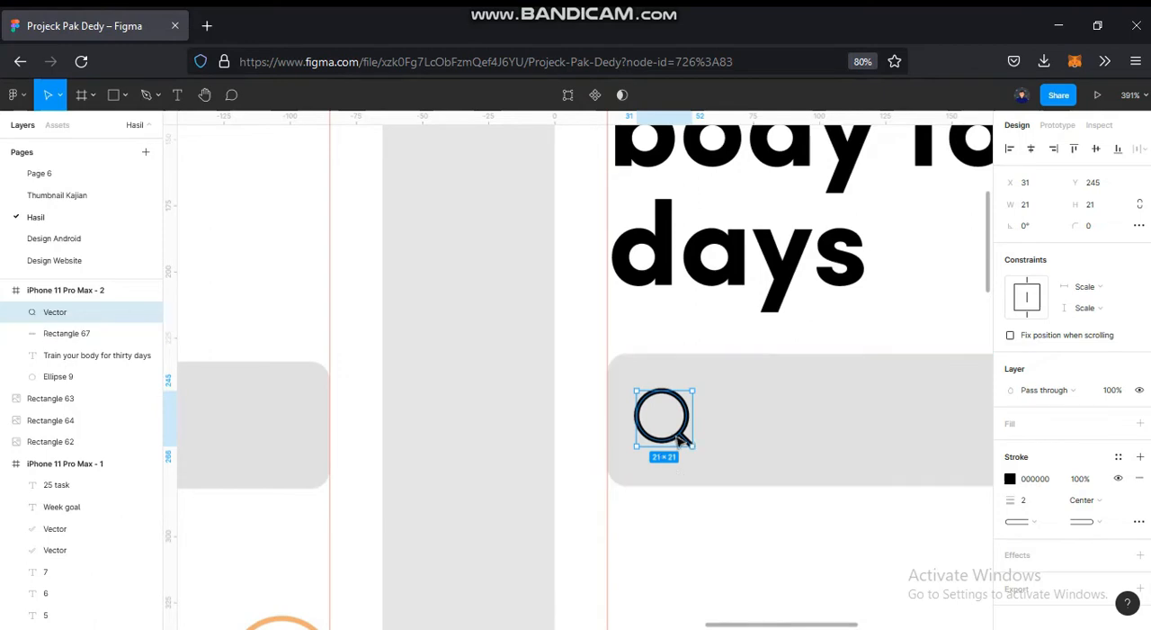
{"action": "left_click_drag", "start_coordinate": [684, 439], "coordinate": [686, 441]}
- Recolour the new magnifier icon's stroke to A5A5A5 by sampling the reference magnifier's grey
{"action": "scroll", "coordinate": [630, 494], "scroll_direction": "down", "scroll_amount": 5}
{"action": "scroll", "coordinate": [628, 492], "scroll_direction": "down", "scroll_amount": 2}
{"action": "left_click_drag", "start_coordinate": [666, 482], "coordinate": [789, 401]}
{"action": "scroll", "coordinate": [784, 405], "scroll_direction": "up", "scroll_amount": 1}
{"action": "scroll", "coordinate": [386, 392], "scroll_direction": "up", "scroll_amount": 4}
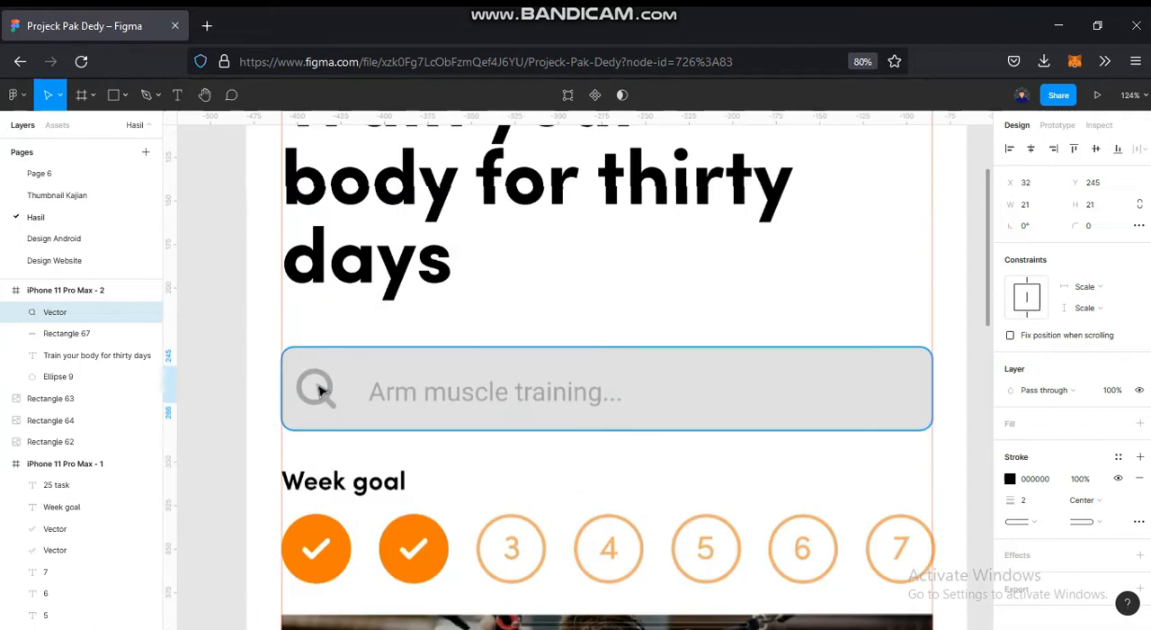
{"action": "scroll", "coordinate": [319, 388], "scroll_direction": "up", "scroll_amount": 5}
{"action": "key", "text": "i"}
{"action": "left_click", "coordinate": [349, 392]}
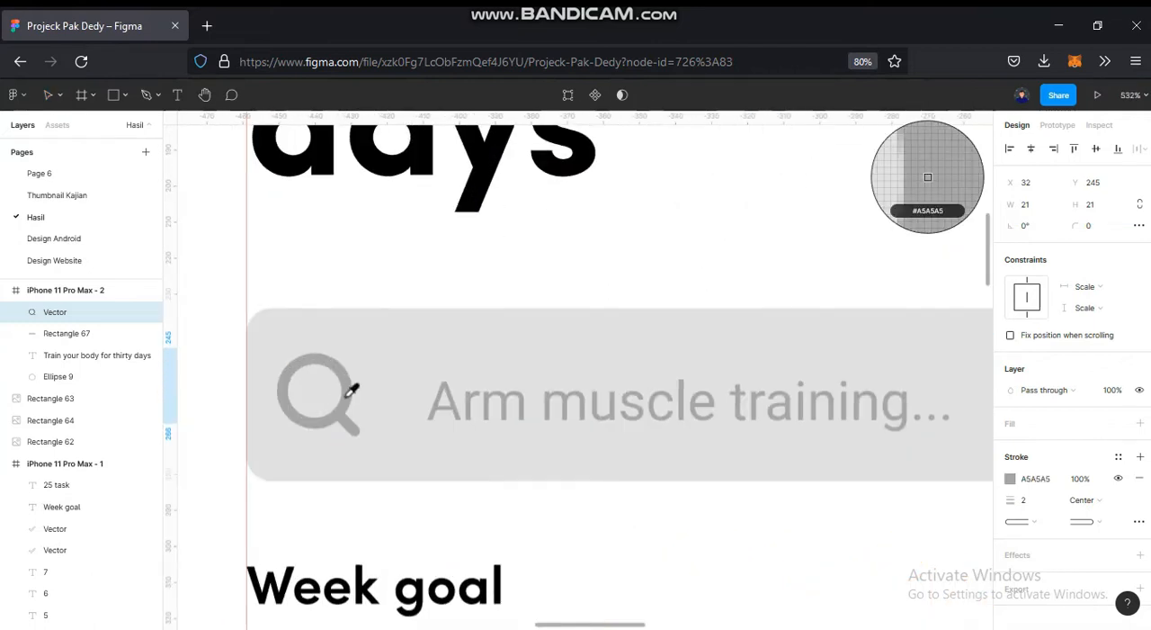
{"action": "scroll", "coordinate": [348, 396], "scroll_direction": "down", "scroll_amount": 3}
{"action": "left_click_drag", "start_coordinate": [951, 340], "coordinate": [441, 310]}
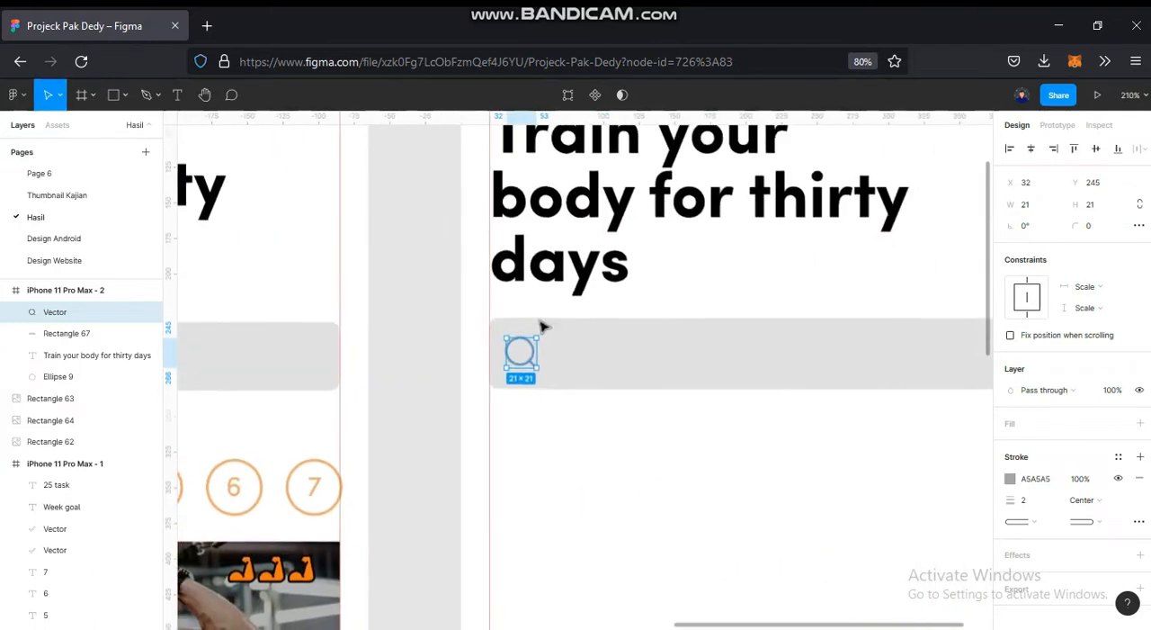
{"action": "left_click", "coordinate": [548, 440]}
- Add the placeholder text "Arm muscle training..." beside the magnifier in the new search bar
{"action": "scroll", "coordinate": [556, 438], "scroll_direction": "down", "scroll_amount": 1}
{"action": "left_click_drag", "start_coordinate": [686, 414], "coordinate": [843, 393]}
{"action": "key", "text": "t"}
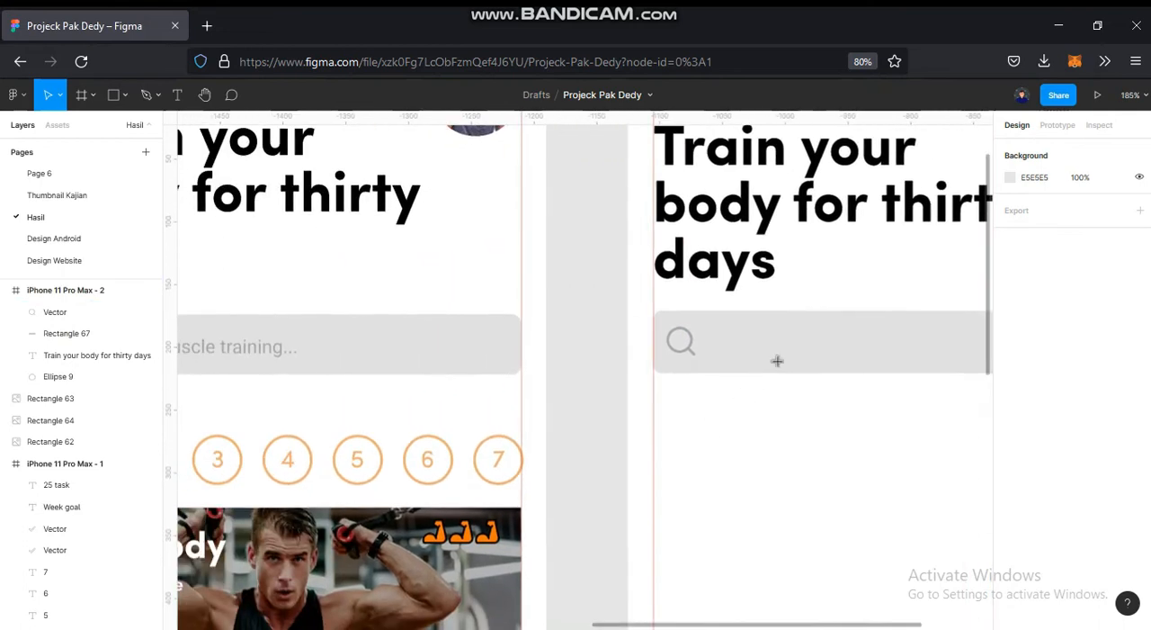
{"action": "left_click", "coordinate": [795, 416]}
{"action": "scroll", "coordinate": [801, 419], "scroll_direction": "down", "scroll_amount": 2}
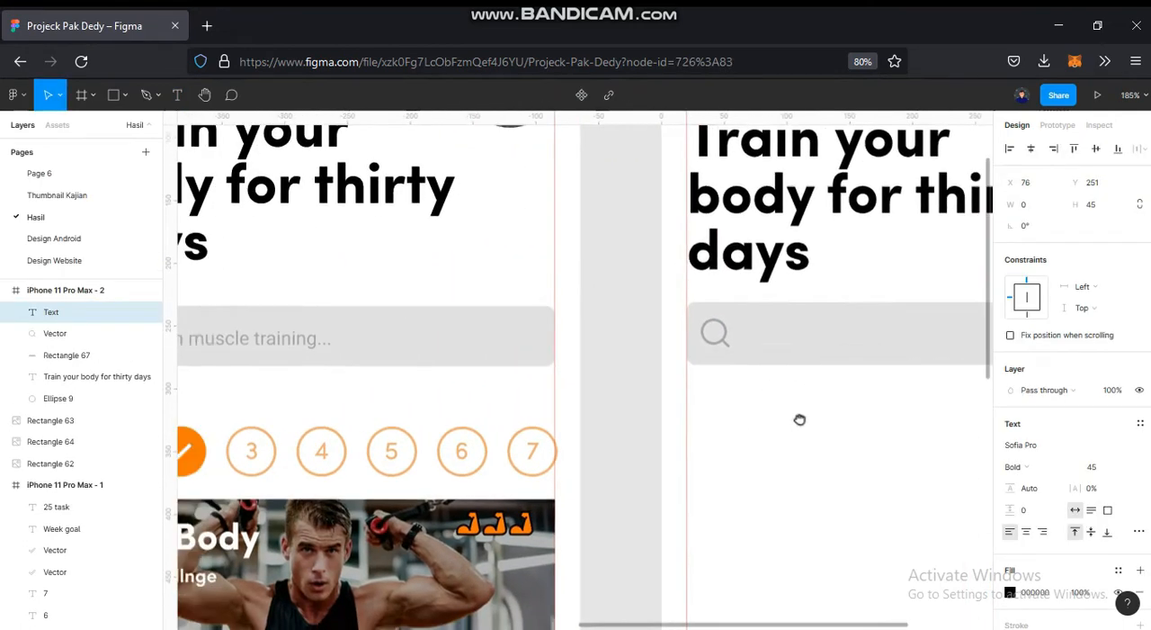
{"action": "type", "text": "Ar"}
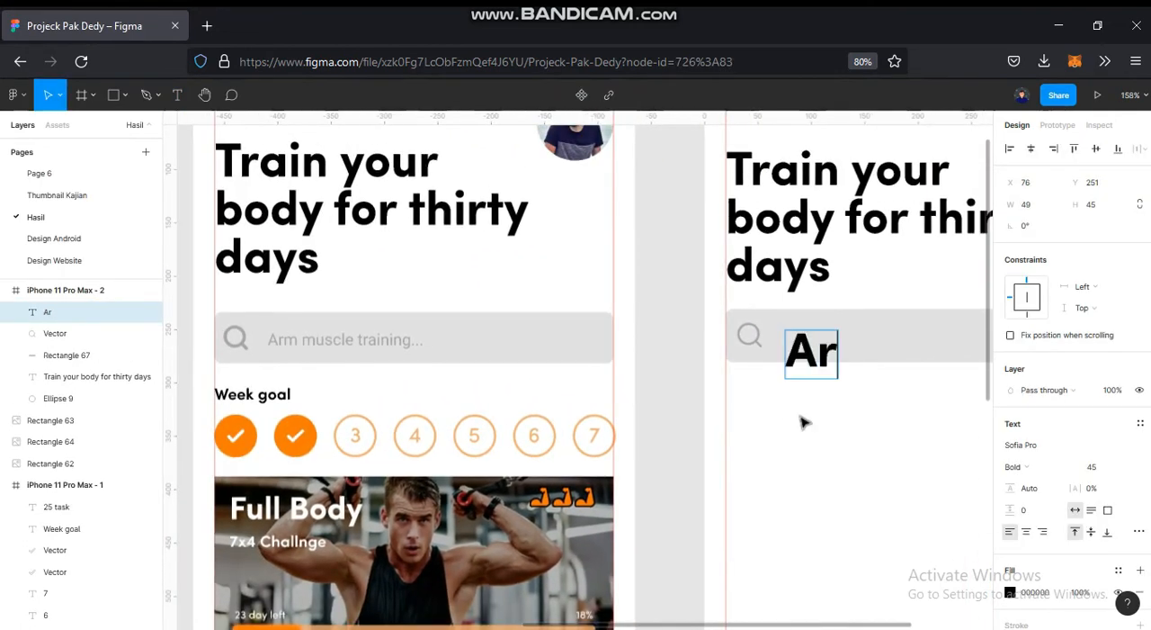
{"action": "type", "text": "m mu"}
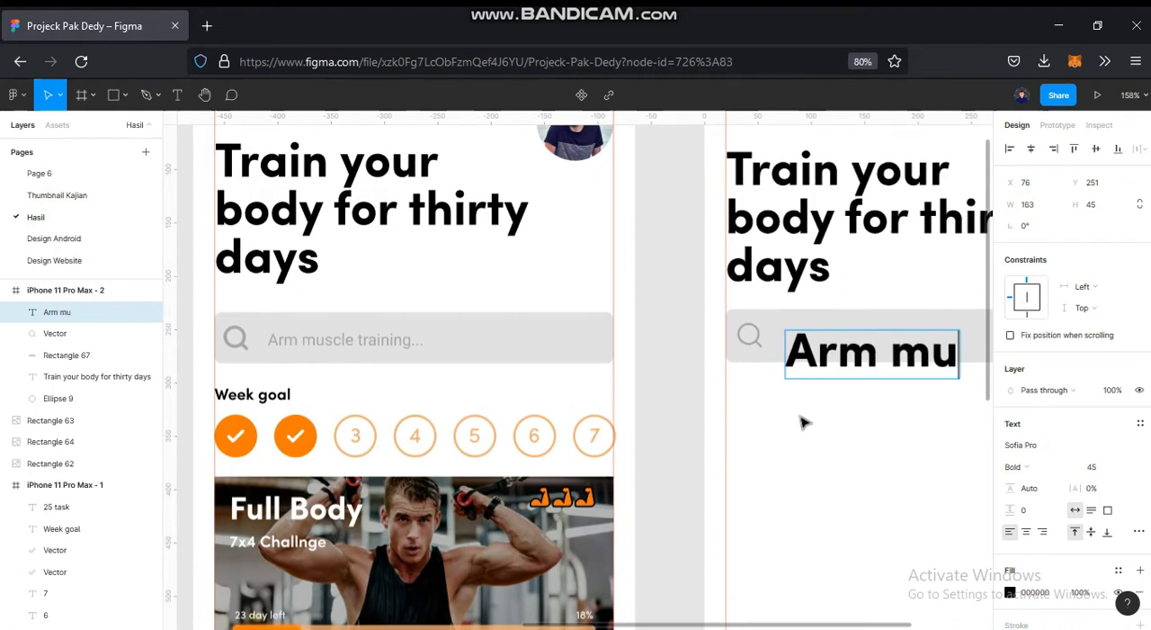
{"action": "type", "text": "scle t"}
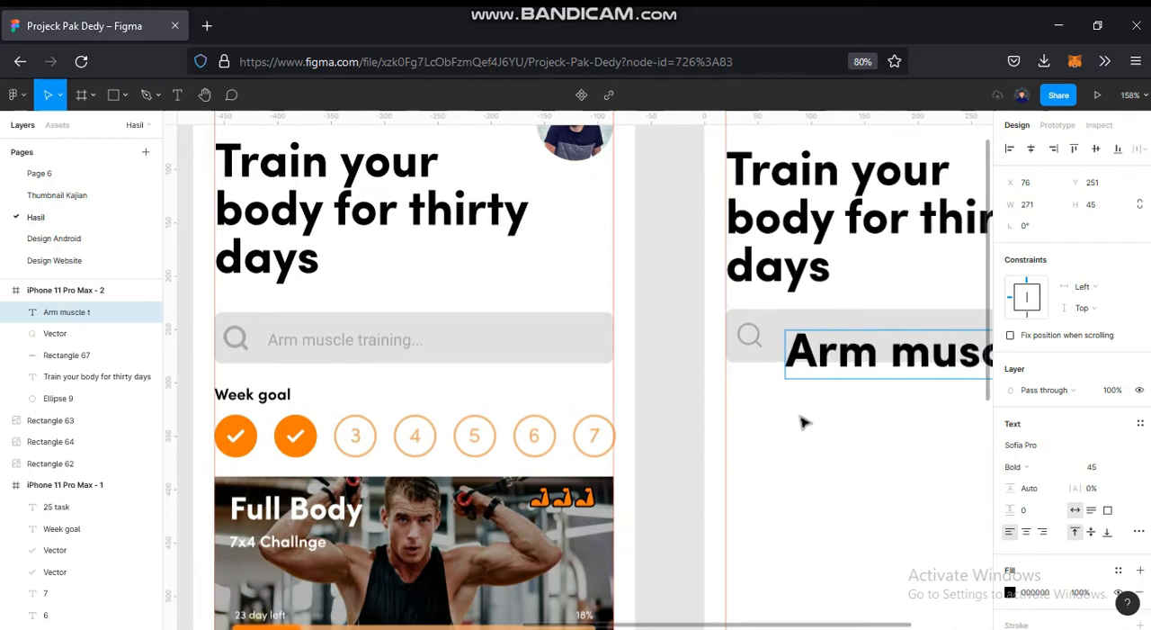
{"action": "type", "text": "raining..."}
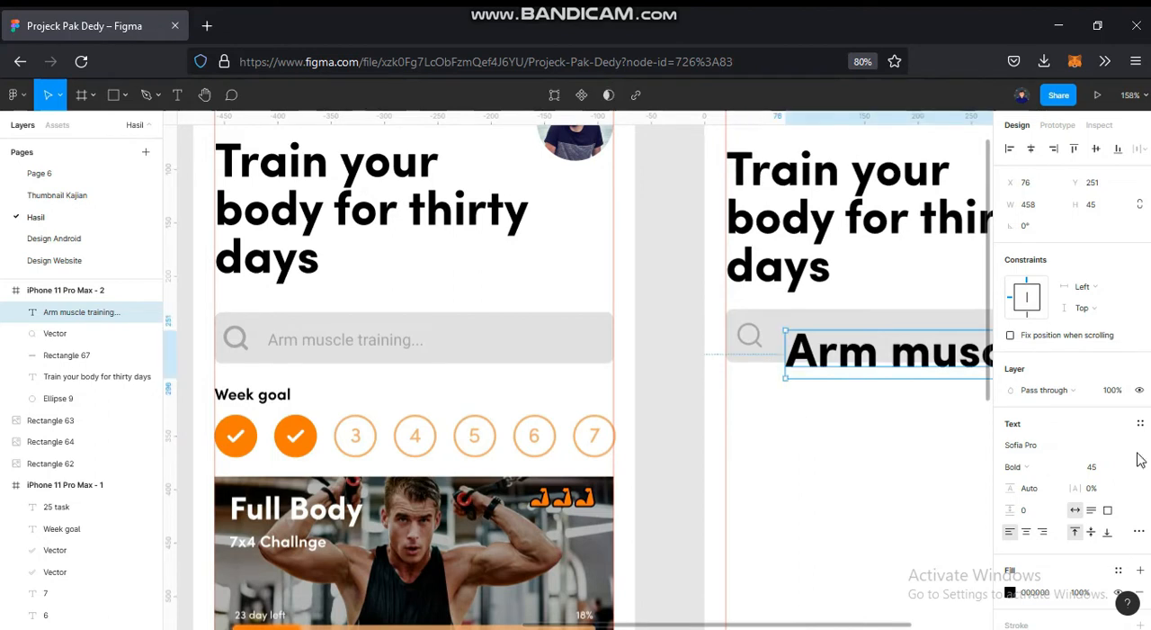
- Set the new placeholder text to size 15 and Regular weight, following the reference placeholder
{"action": "left_click", "coordinate": [406, 350]}
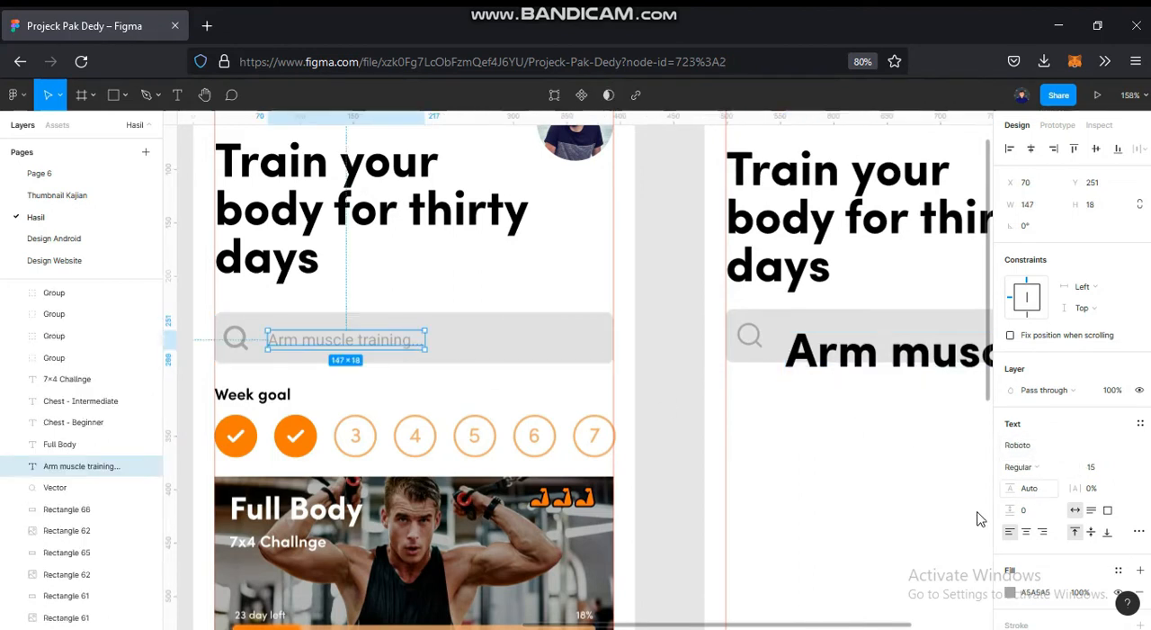
{"action": "left_click", "coordinate": [897, 519]}
{"action": "left_click", "coordinate": [881, 358]}
{"action": "left_click", "coordinate": [1104, 469]}
{"action": "type", "text": "15"}
{"action": "key", "text": "Return"}
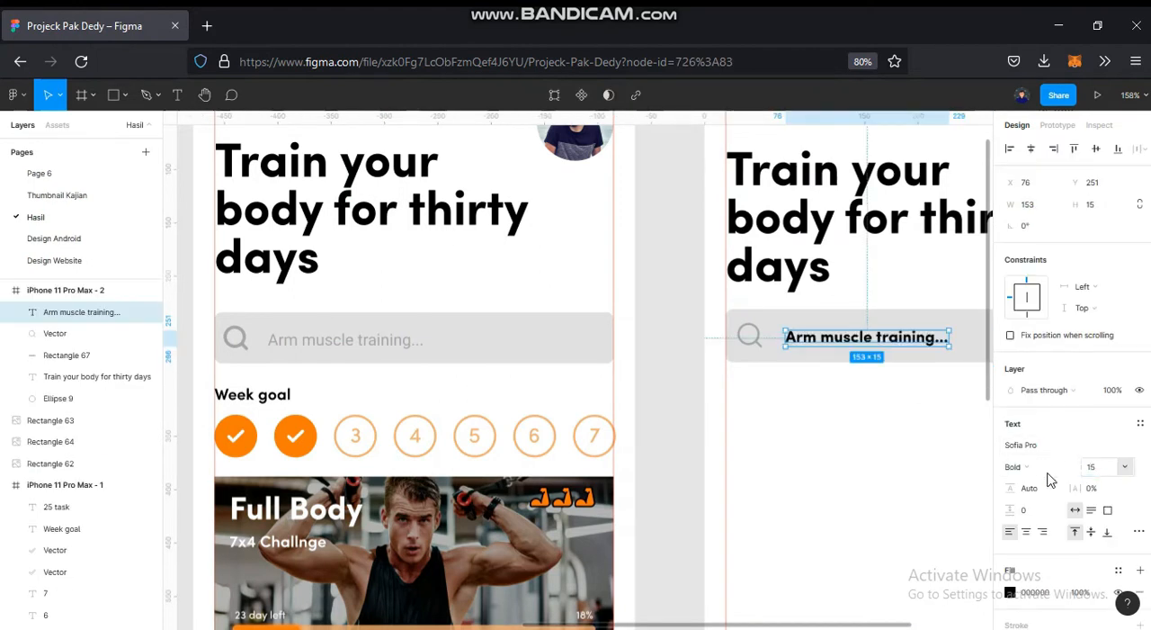
{"action": "left_click", "coordinate": [1016, 465]}
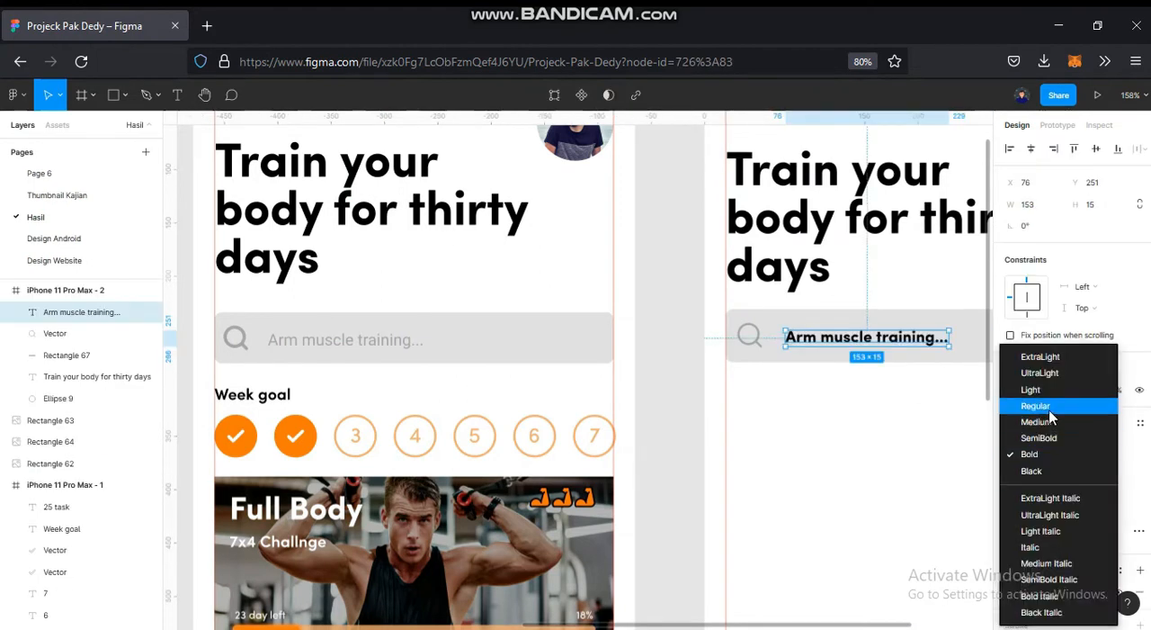
{"action": "left_click", "coordinate": [1039, 405]}
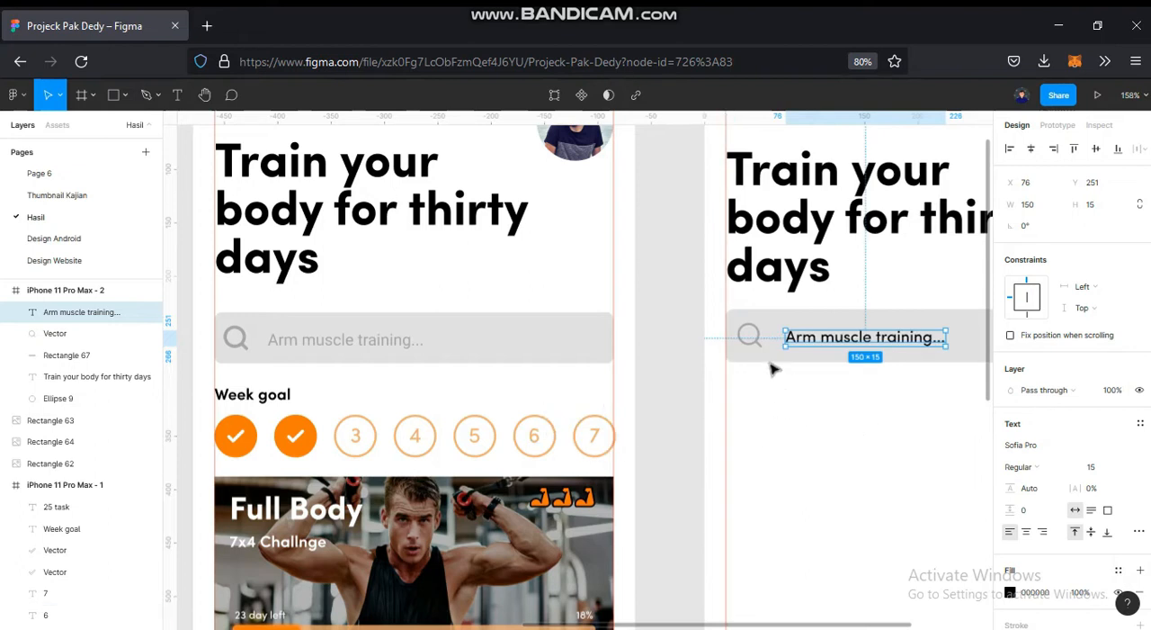
- Recolour the new placeholder text to A5A5A5 by sampling the new magnifier icon
{"action": "scroll", "coordinate": [792, 355], "scroll_direction": "up", "scroll_amount": 5, "text": "ctrl"}
{"action": "key", "text": "i"}
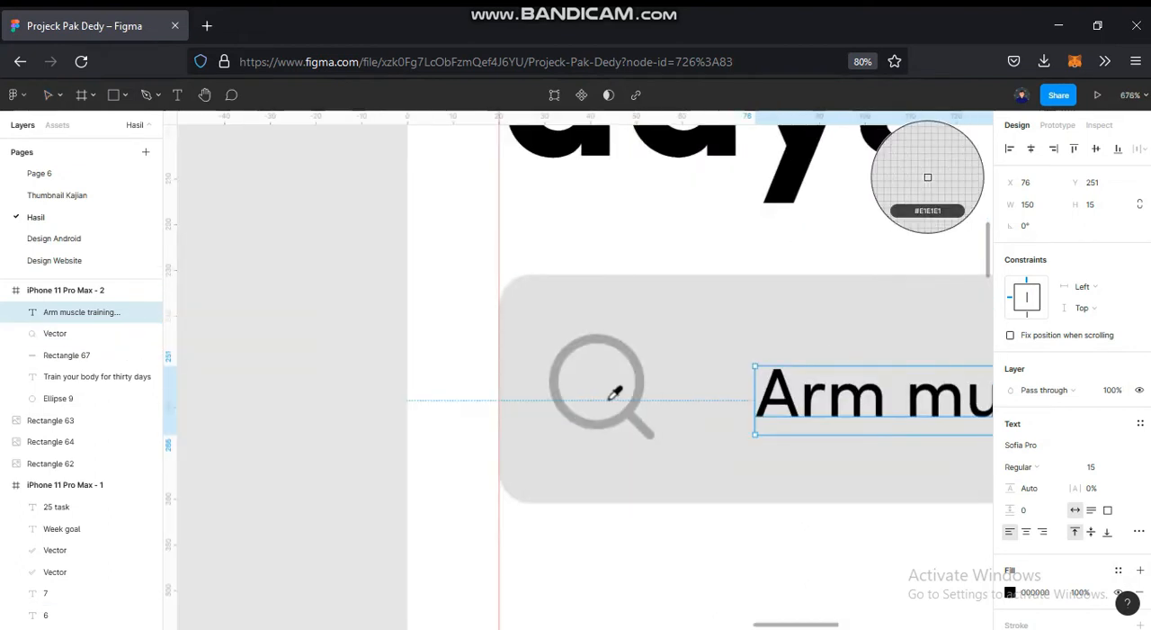
{"action": "left_click", "coordinate": [640, 389]}
- Align the placeholder text to the vertical centre of the new search bar rectangle
{"action": "scroll", "coordinate": [642, 393], "scroll_direction": "down", "scroll_amount": 2}
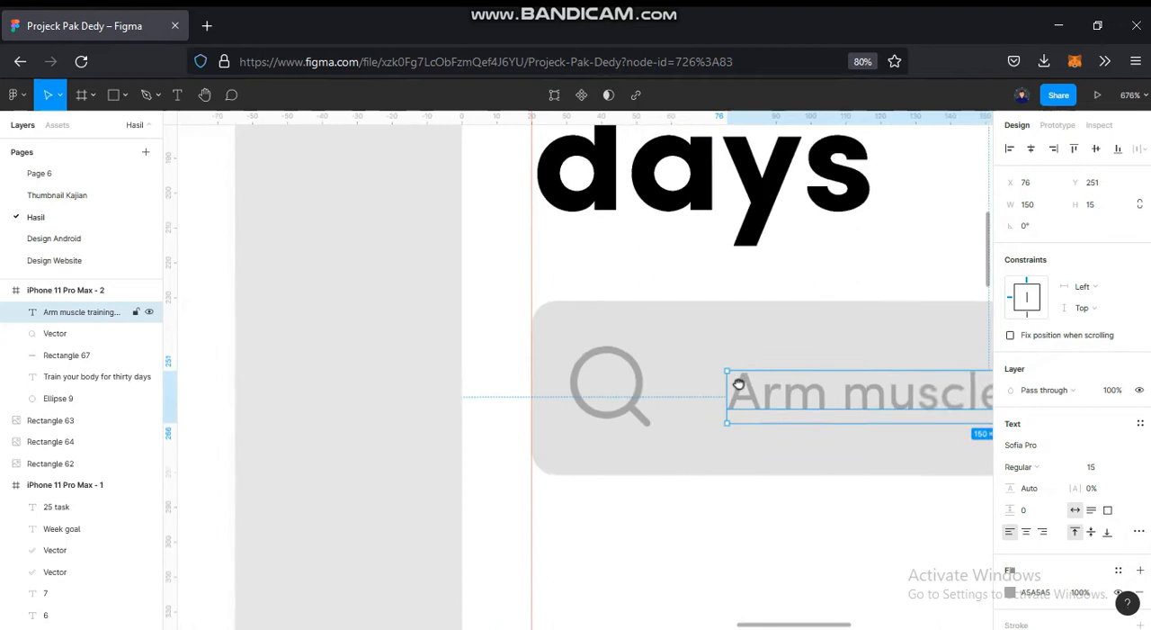
{"action": "scroll", "coordinate": [740, 386], "scroll_direction": "right", "scroll_amount": 3}
{"action": "left_click", "coordinate": [780, 321], "text": "shift"}
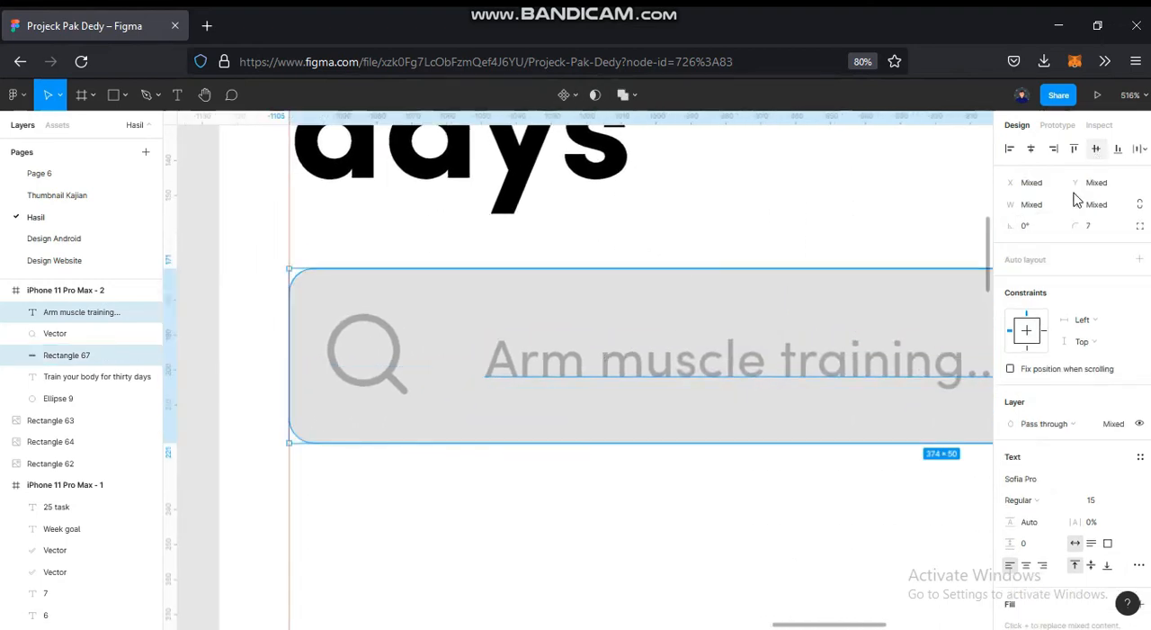
{"action": "left_click", "coordinate": [812, 532]}
{"action": "scroll", "coordinate": [812, 531], "scroll_direction": "up", "scroll_amount": 2}
{"action": "scroll", "coordinate": [812, 531], "scroll_direction": "left", "scroll_amount": 3}
{"action": "scroll", "coordinate": [812, 529], "scroll_direction": "down", "scroll_amount": 2}
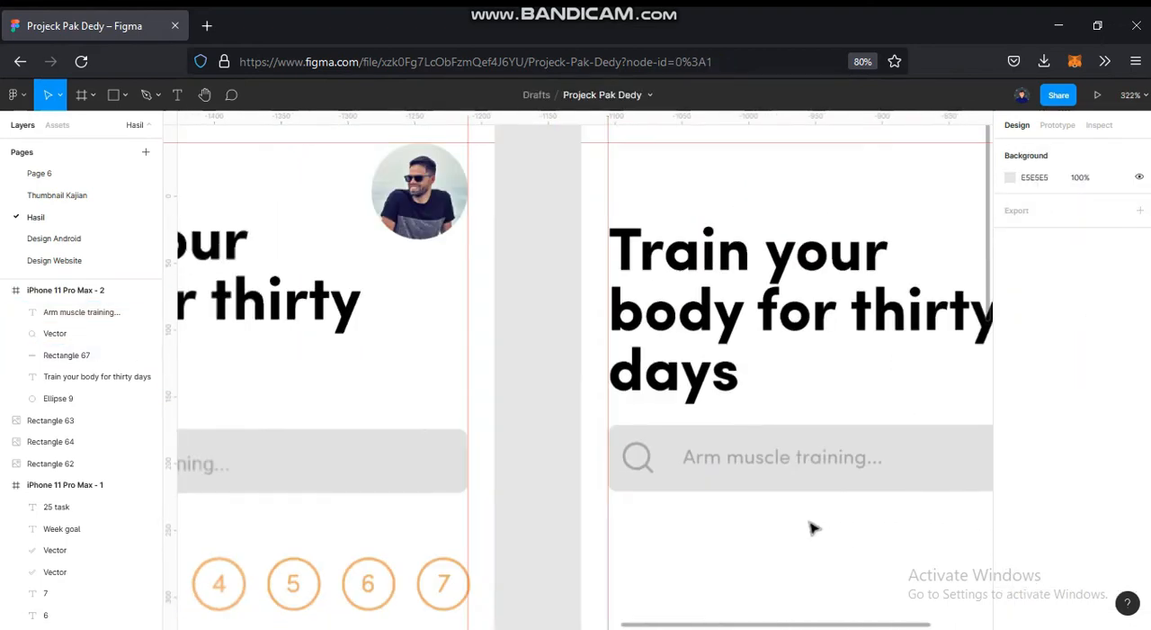
- Fill the grey profile circle in the new frame with an avatar photo using the UI Faces plugin
{"action": "scroll", "coordinate": [675, 478], "scroll_direction": "down", "scroll_amount": 3}
{"action": "left_click_drag", "start_coordinate": [672, 484], "coordinate": [793, 431]}
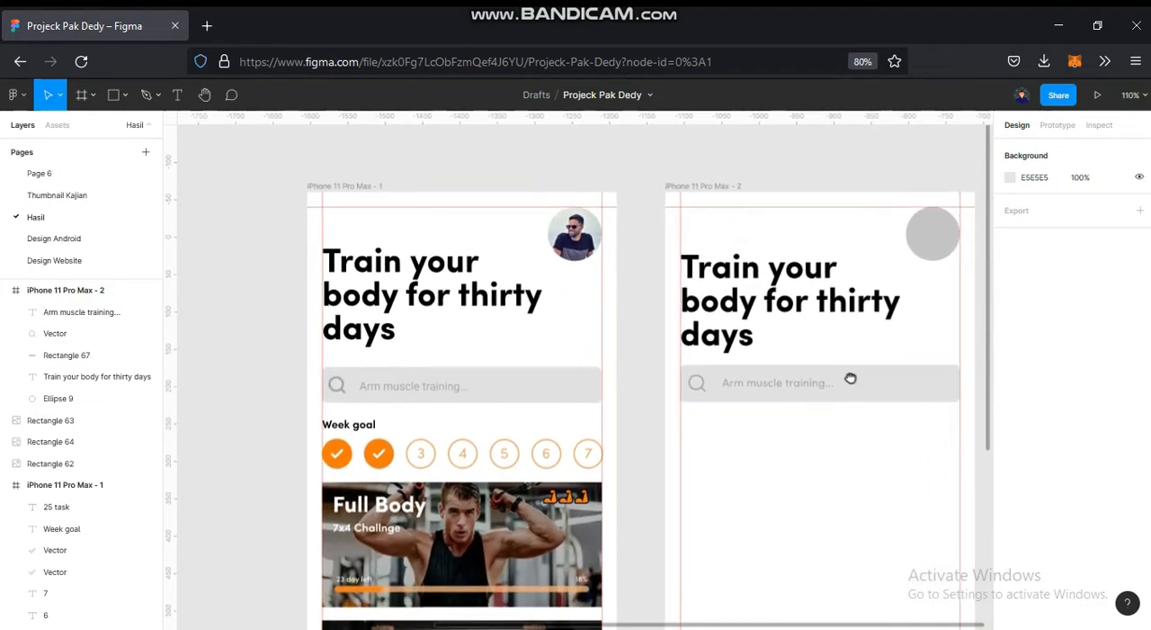
{"action": "scroll", "coordinate": [836, 306], "scroll_direction": "right", "scroll_amount": 2}
{"action": "left_click", "coordinate": [820, 245]}
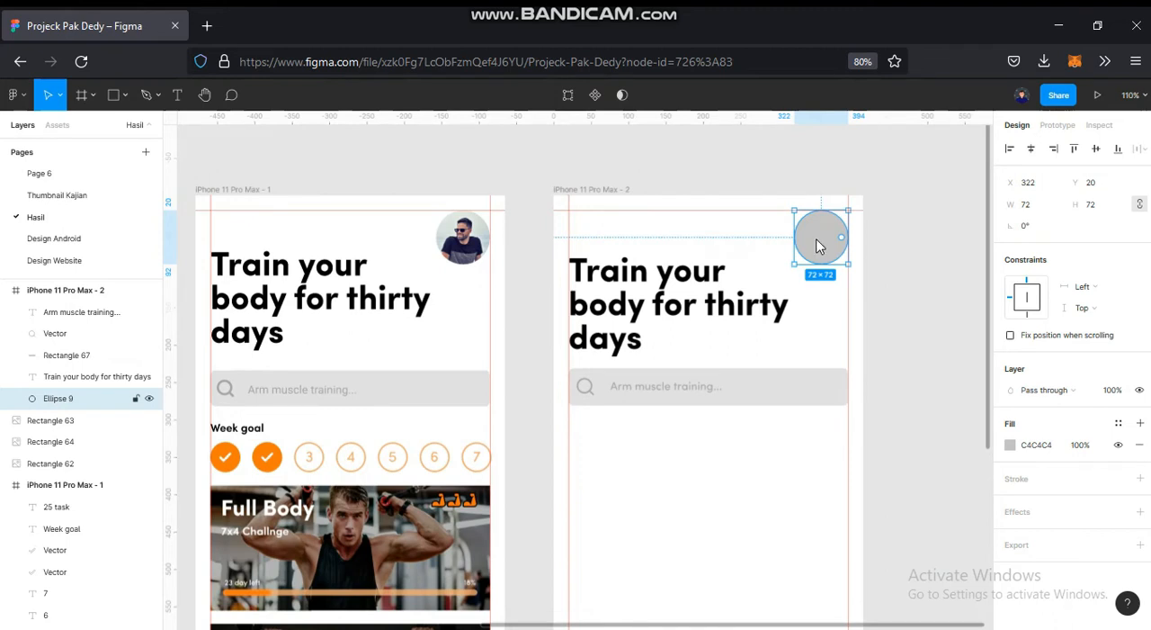
{"action": "right_click", "coordinate": [818, 245]}
{"action": "mouse_move", "coordinate": [935, 510]}
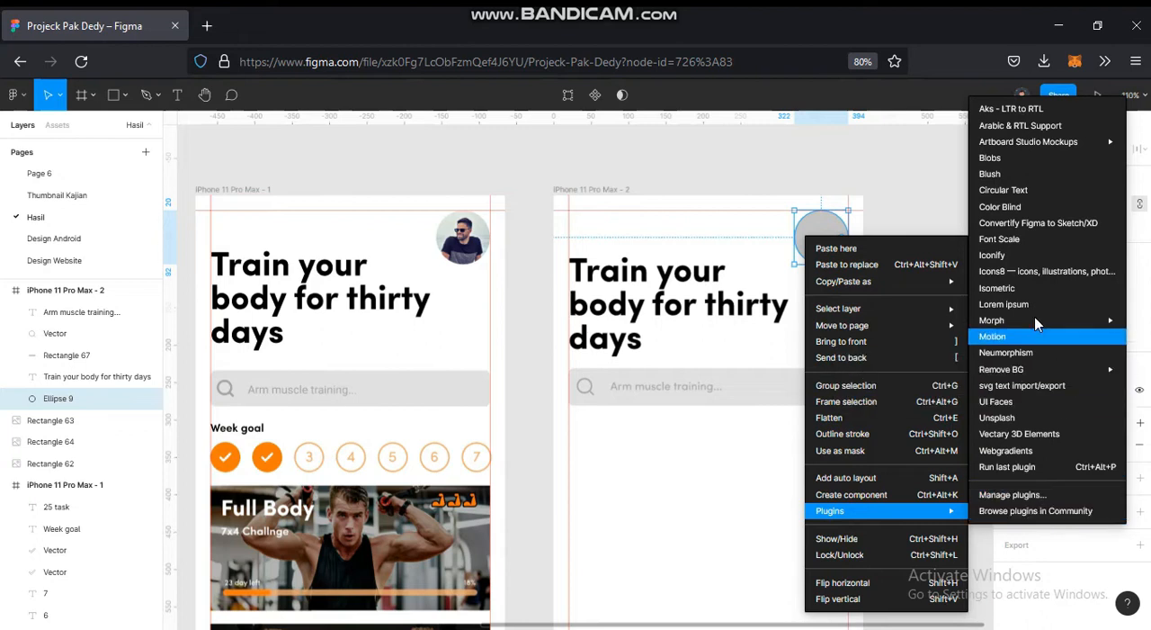
{"action": "left_click", "coordinate": [1016, 417]}
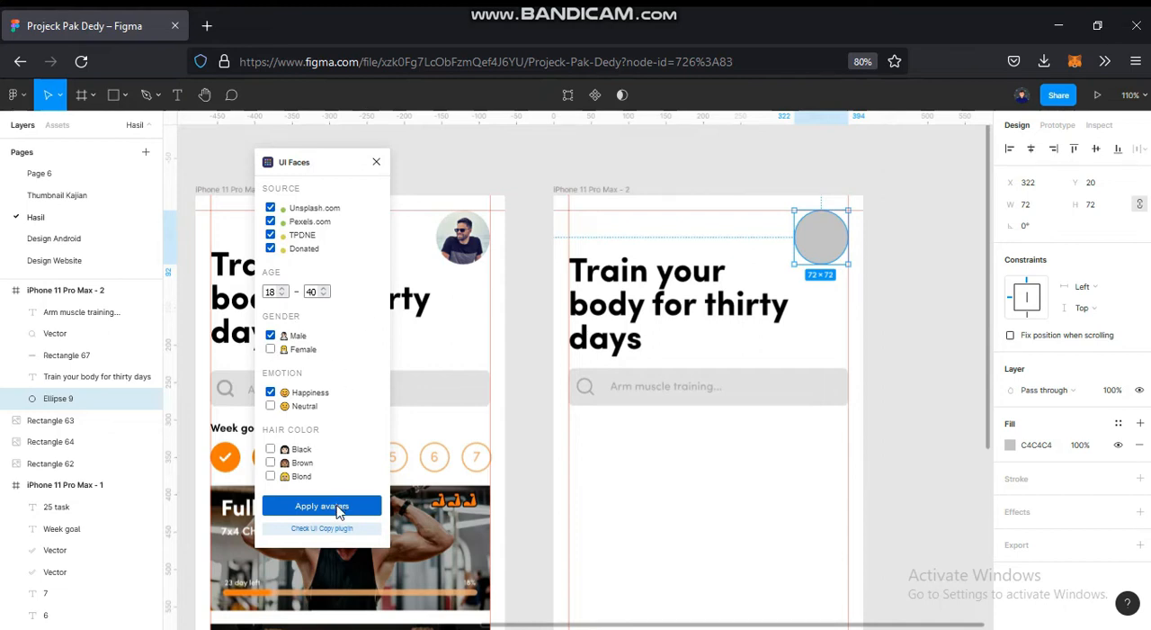
{"action": "left_click", "coordinate": [338, 510]}
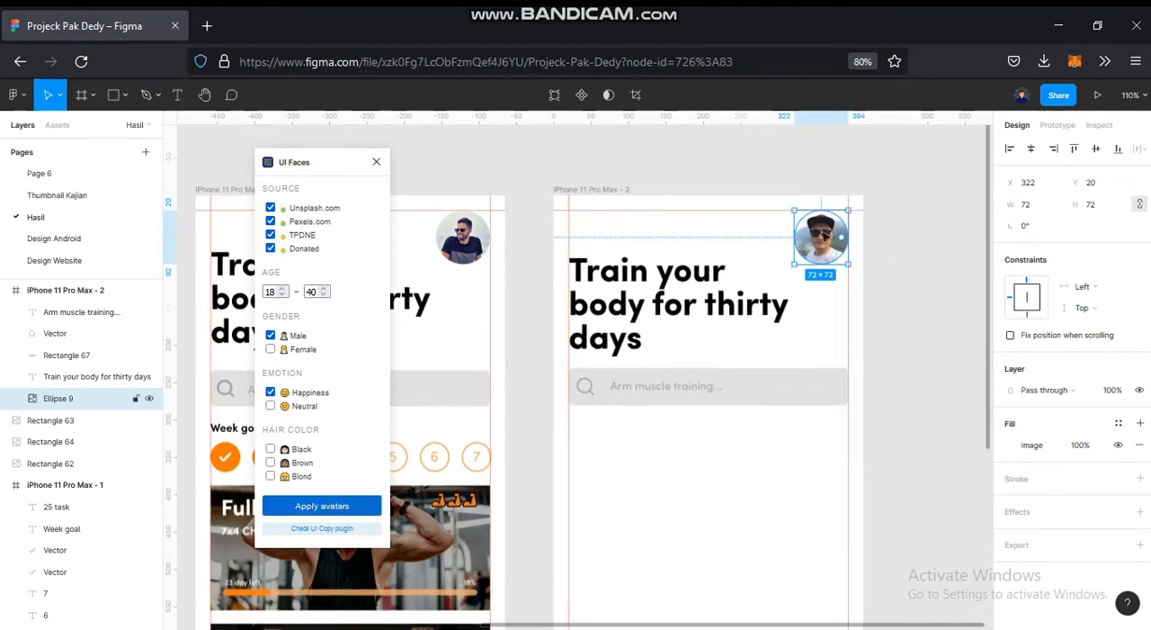
{"action": "left_click", "coordinate": [376, 162]}
- Add the text "Week goal" below the search bar in the new frame
{"action": "left_click_drag", "start_coordinate": [601, 390], "coordinate": [654, 290]}
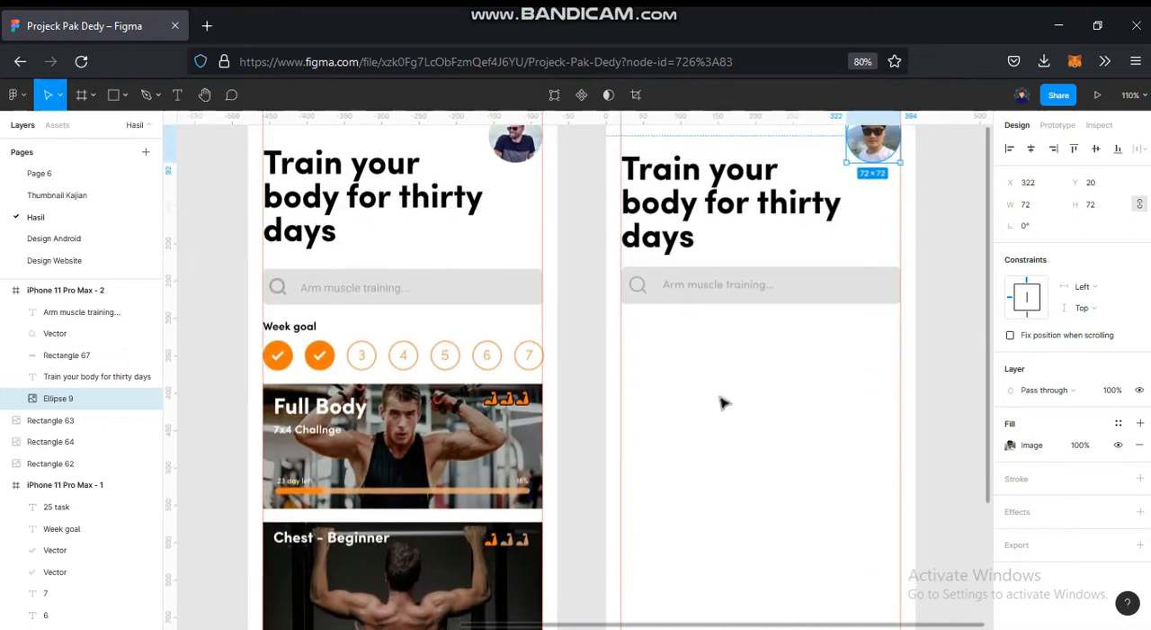
{"action": "left_click", "coordinate": [722, 399]}
{"action": "left_click_drag", "start_coordinate": [721, 353], "coordinate": [693, 354]}
{"action": "left_click", "coordinate": [178, 95]}
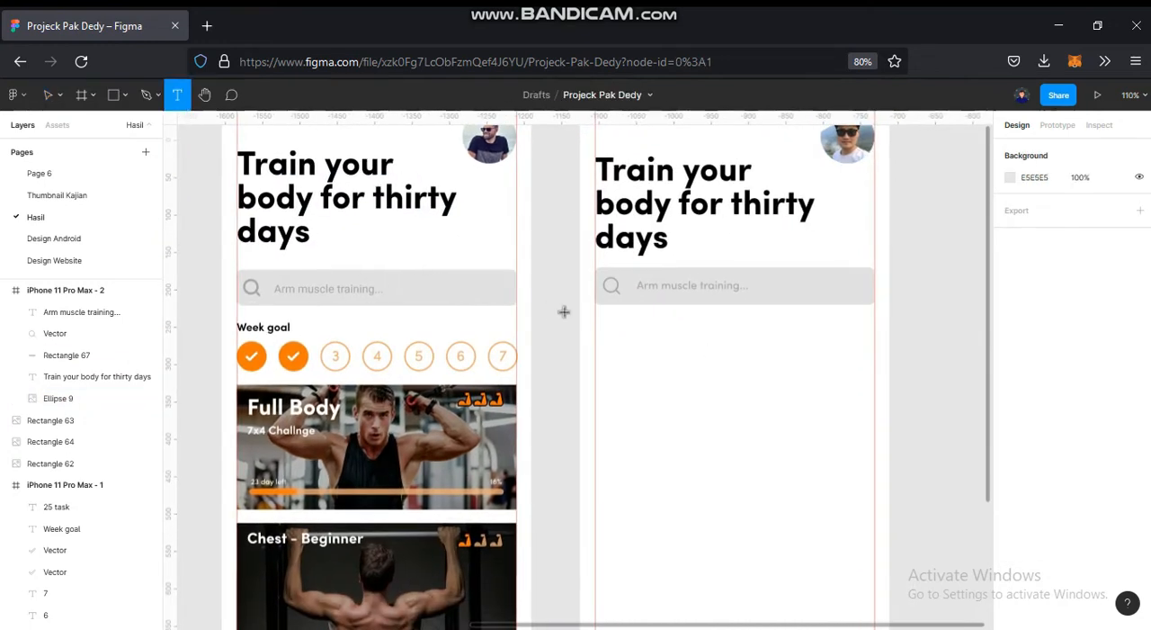
{"action": "left_click", "coordinate": [606, 325]}
{"action": "type", "text": "W"}
{"action": "key", "text": "Escape"}
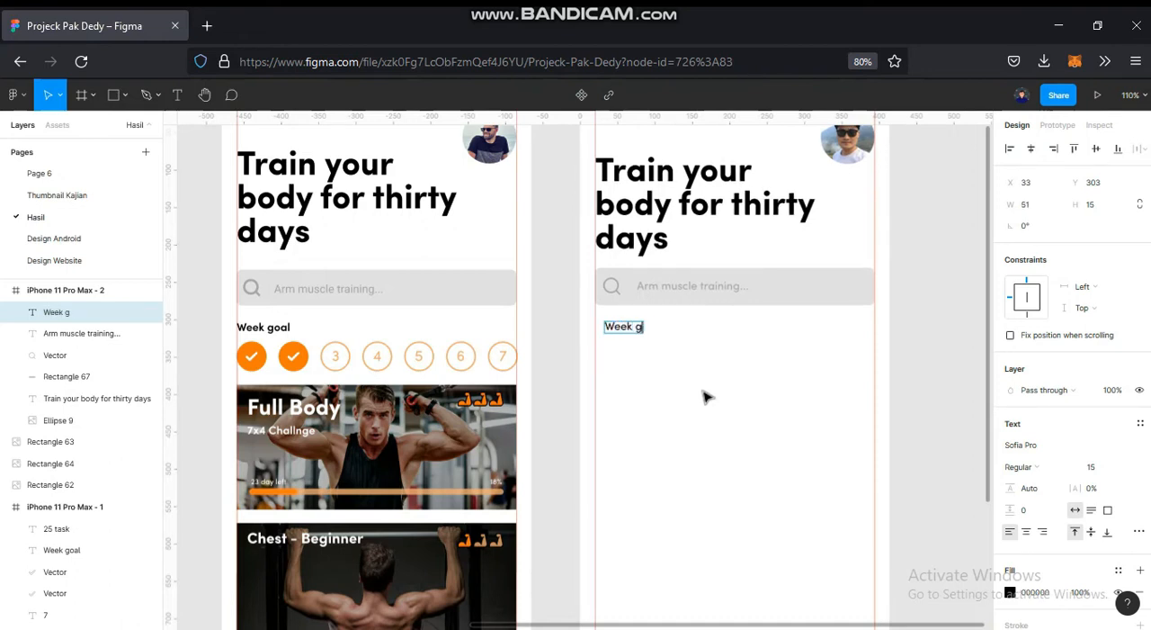
{"action": "key", "text": "Escape"}
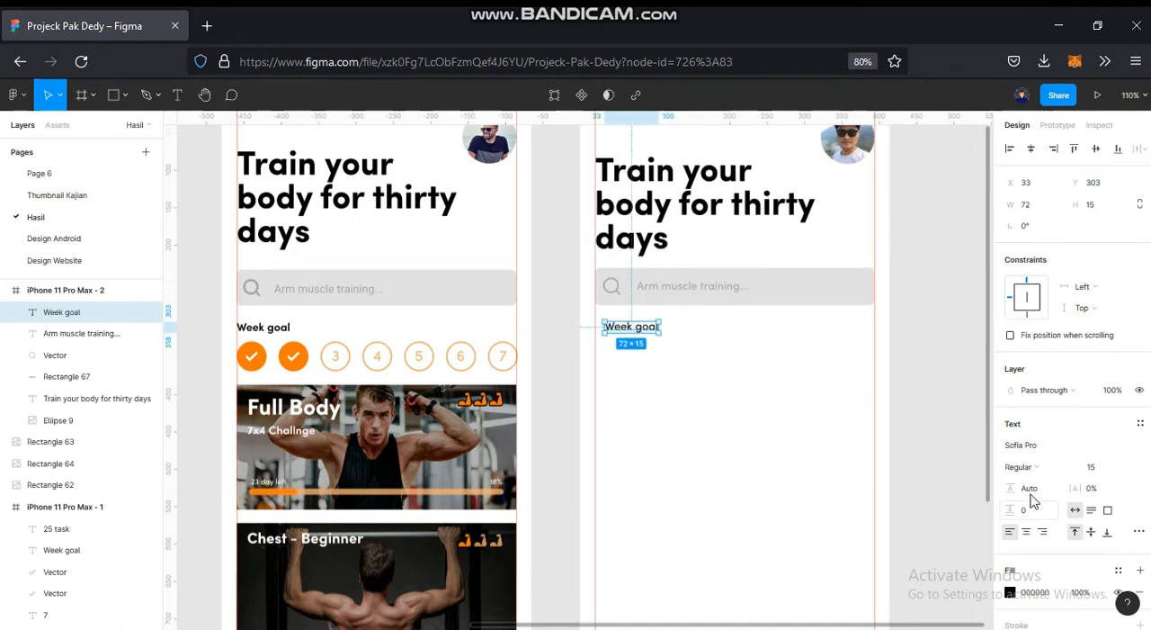
- Set the new "Week goal" label to SemiBold like the reference and align it with the new frame's left margin guide
{"action": "left_click", "coordinate": [1046, 467]}
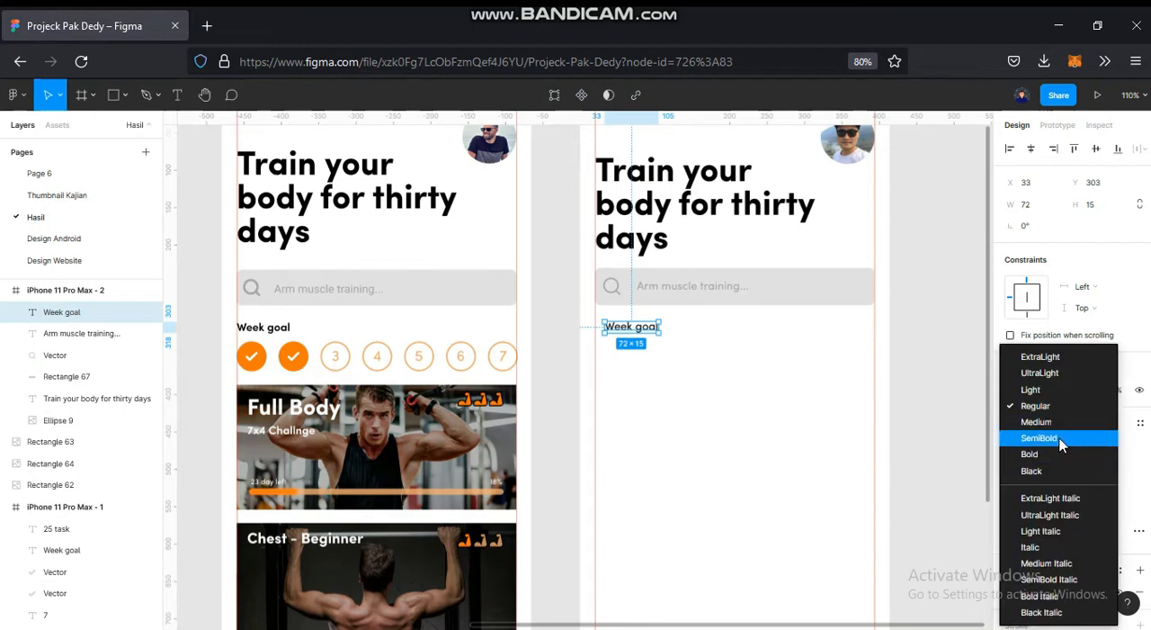
{"action": "left_click", "coordinate": [1064, 440]}
{"action": "key", "text": "Escape"}
{"action": "left_click", "coordinate": [284, 328]}
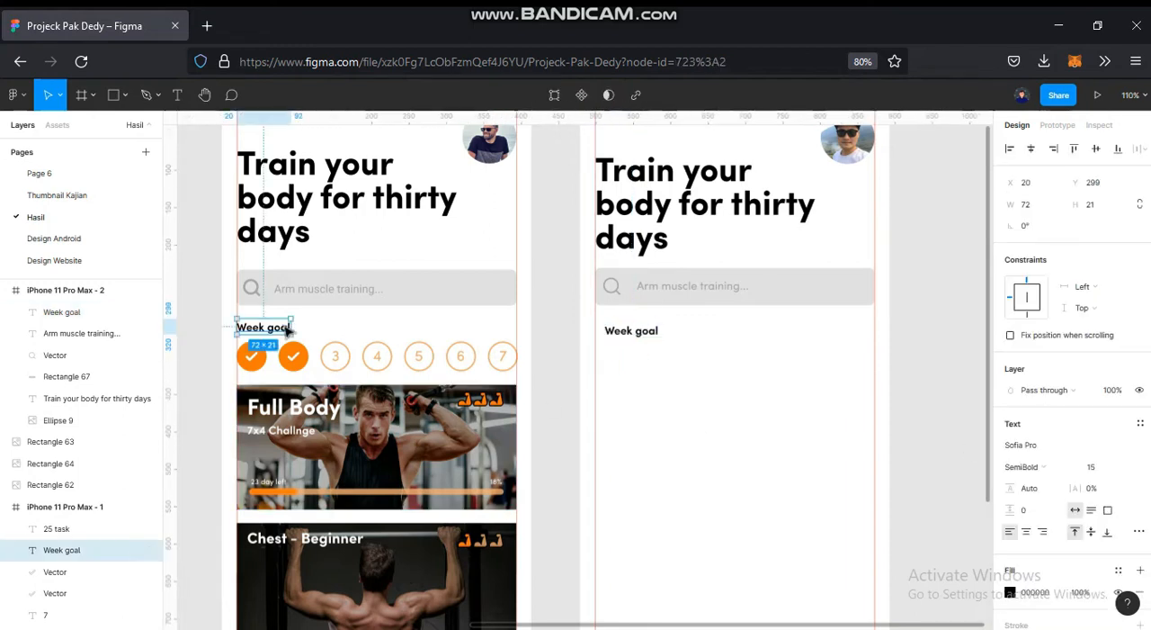
{"action": "key", "text": "Escape"}
{"action": "left_click_drag", "start_coordinate": [615, 335], "coordinate": [622, 341]}
{"action": "left_click", "coordinate": [534, 391]}
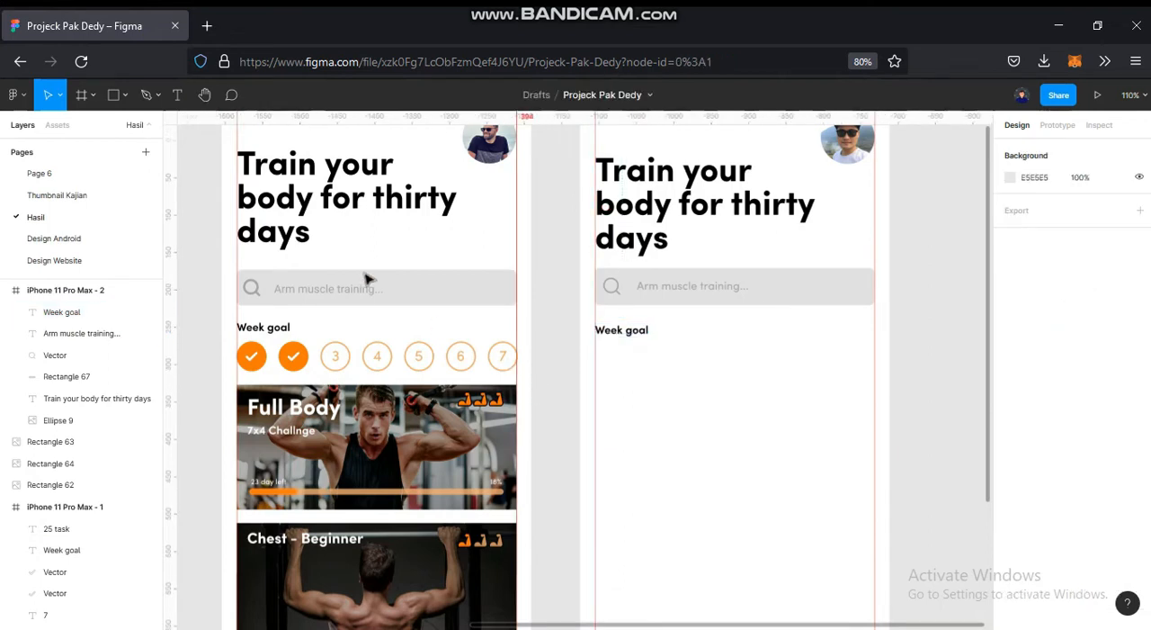
- Draw a 42 × 42 circle under the new "Week goal" label, starting at the left margin guide
{"action": "left_click", "coordinate": [126, 95]}
{"action": "left_click", "coordinate": [117, 183]}
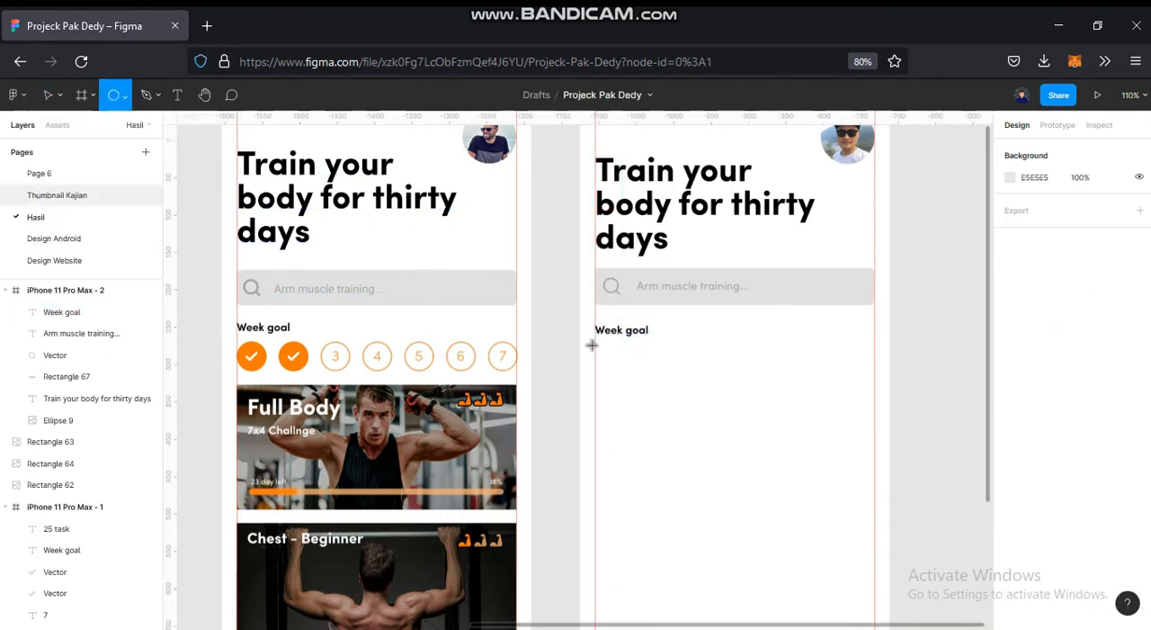
{"action": "left_click_drag", "start_coordinate": [600, 344], "coordinate": [619, 364]}
{"action": "scroll", "coordinate": [621, 362], "scroll_direction": "up", "scroll_amount": 2}
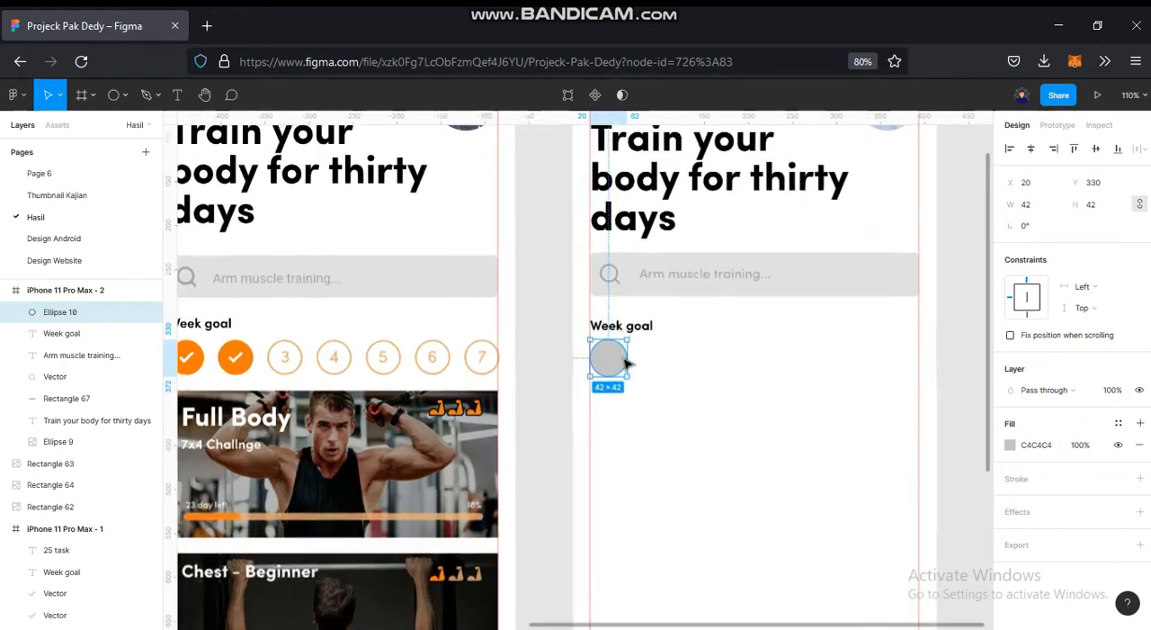
- Move the new "Week goal" label up to Y 300 to match the reference label, using a temporary horizontal guide
{"action": "left_click_drag", "start_coordinate": [533, 279], "coordinate": [528, 321]}
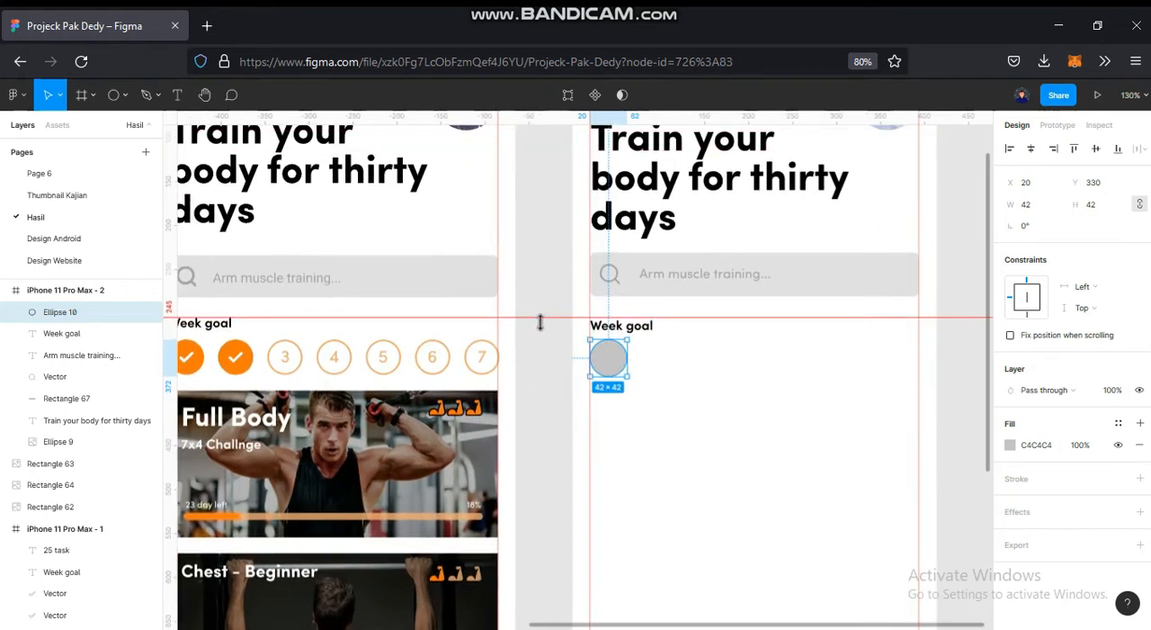
{"action": "scroll", "coordinate": [655, 332], "scroll_direction": "up", "scroll_amount": 2}
{"action": "left_click", "coordinate": [649, 329]}
{"action": "key", "text": "Up"}
{"action": "key", "text": "Up"}
{"action": "key", "text": "Up"}
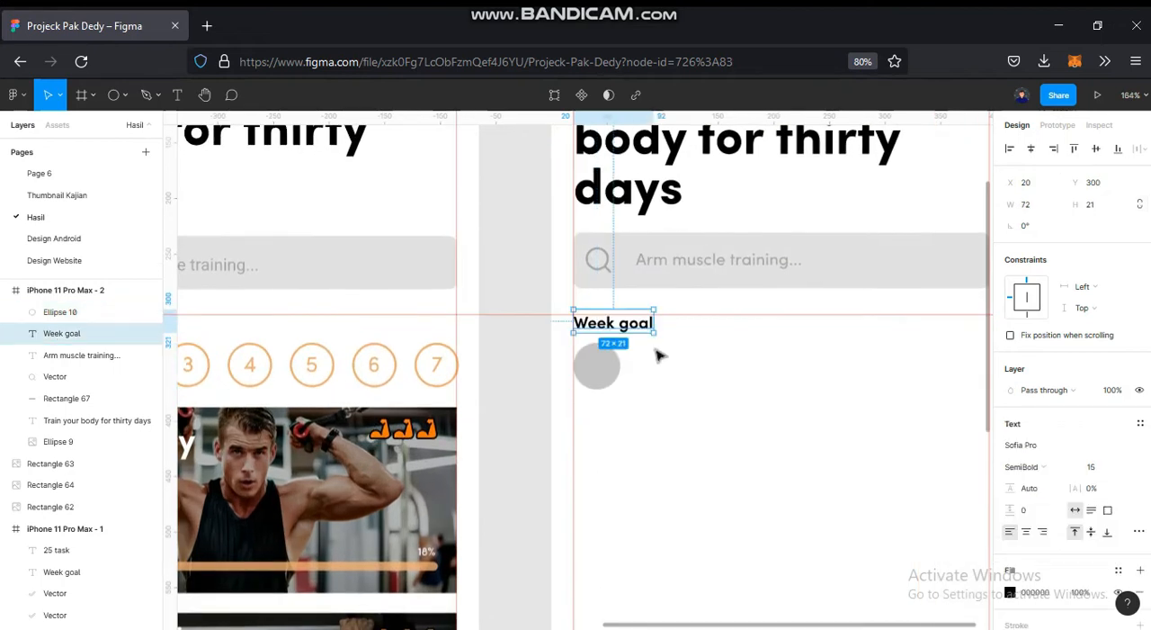
{"action": "left_click", "coordinate": [528, 401]}
{"action": "left_click_drag", "start_coordinate": [698, 386], "coordinate": [790, 365]}
{"action": "left_click_drag", "start_coordinate": [737, 262], "coordinate": [736, 292]}
{"action": "left_click_drag", "start_coordinate": [813, 336], "coordinate": [689, 342]}
{"action": "left_click_drag", "start_coordinate": [639, 297], "coordinate": [622, 120]}
- Duplicate the grey circle under "Week goal" into a row of seven spanning the margin guides
{"action": "left_click_drag", "start_coordinate": [708, 307], "coordinate": [797, 272]}
{"action": "left_click", "coordinate": [799, 277]}
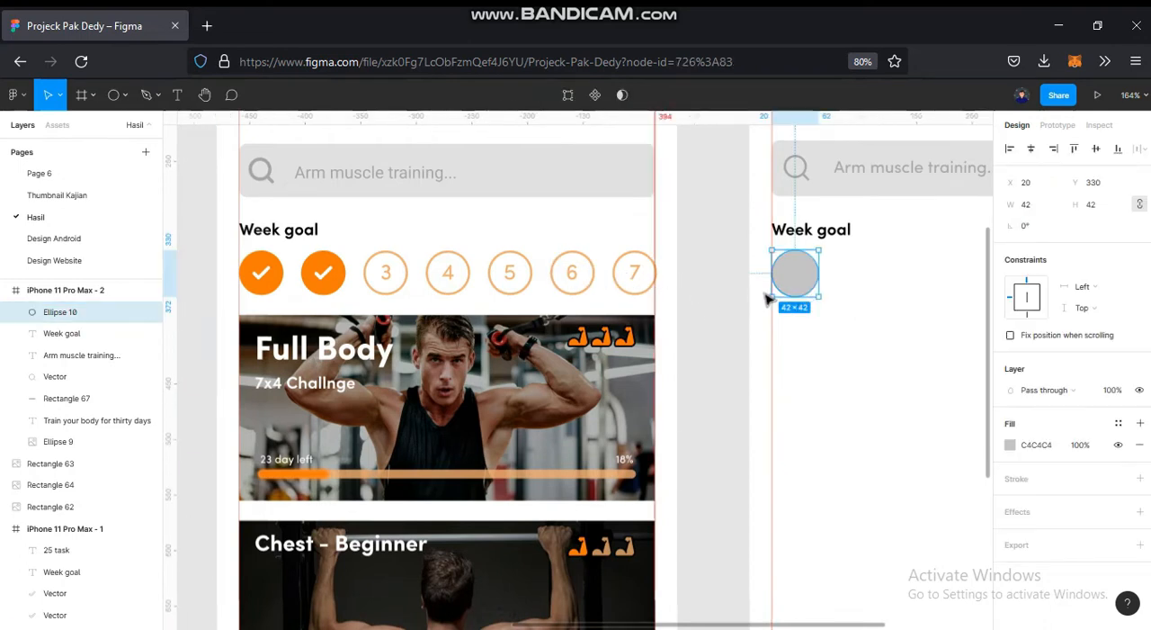
{"action": "scroll", "coordinate": [363, 327], "scroll_direction": "right", "scroll_amount": 5}
{"action": "left_click_drag", "start_coordinate": [402, 311], "coordinate": [775, 317]}
- Distribute the seven week circles with equal horizontal spacing
{"action": "left_click_drag", "start_coordinate": [340, 409], "coordinate": [812, 319]}
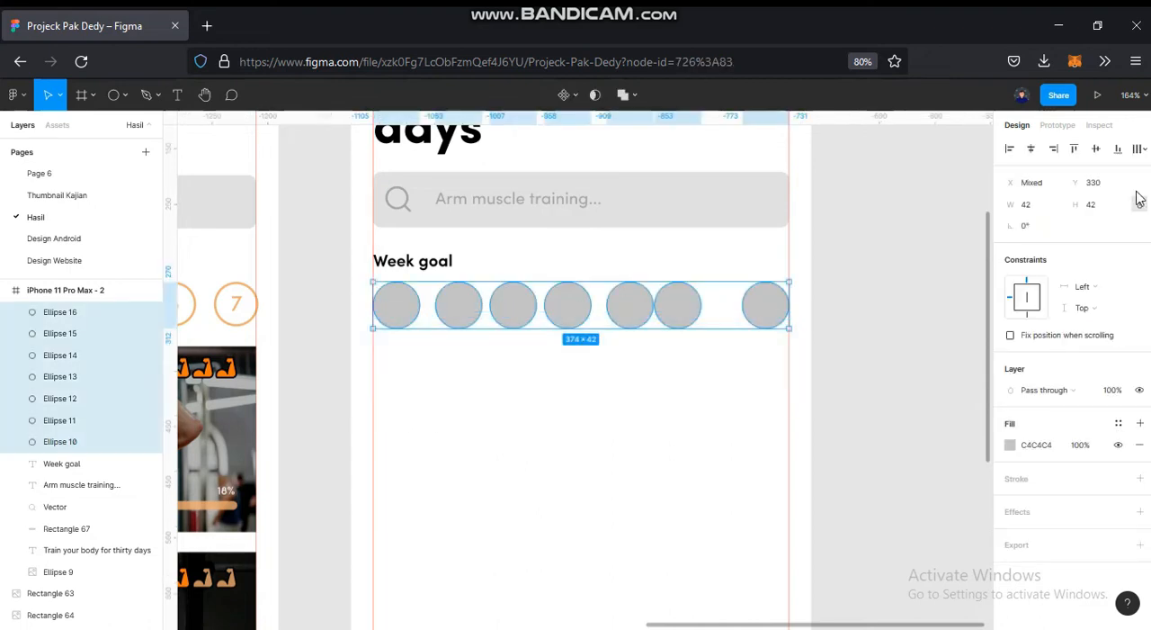
{"action": "left_click", "coordinate": [1138, 150]}
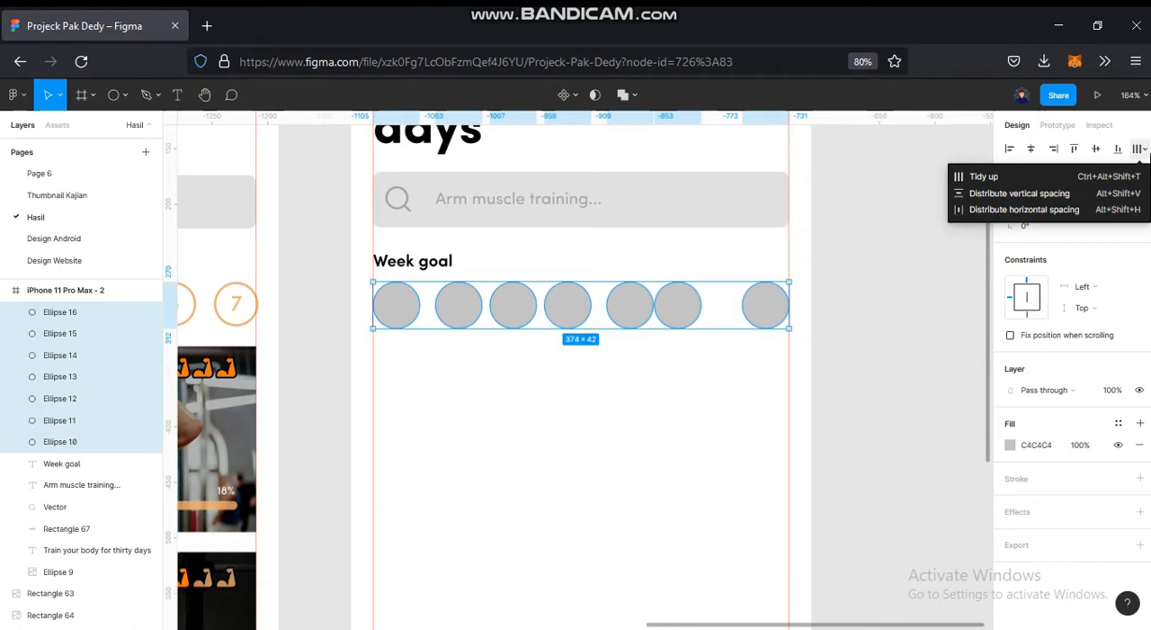
{"action": "left_click", "coordinate": [986, 212]}
{"action": "left_click", "coordinate": [868, 385]}
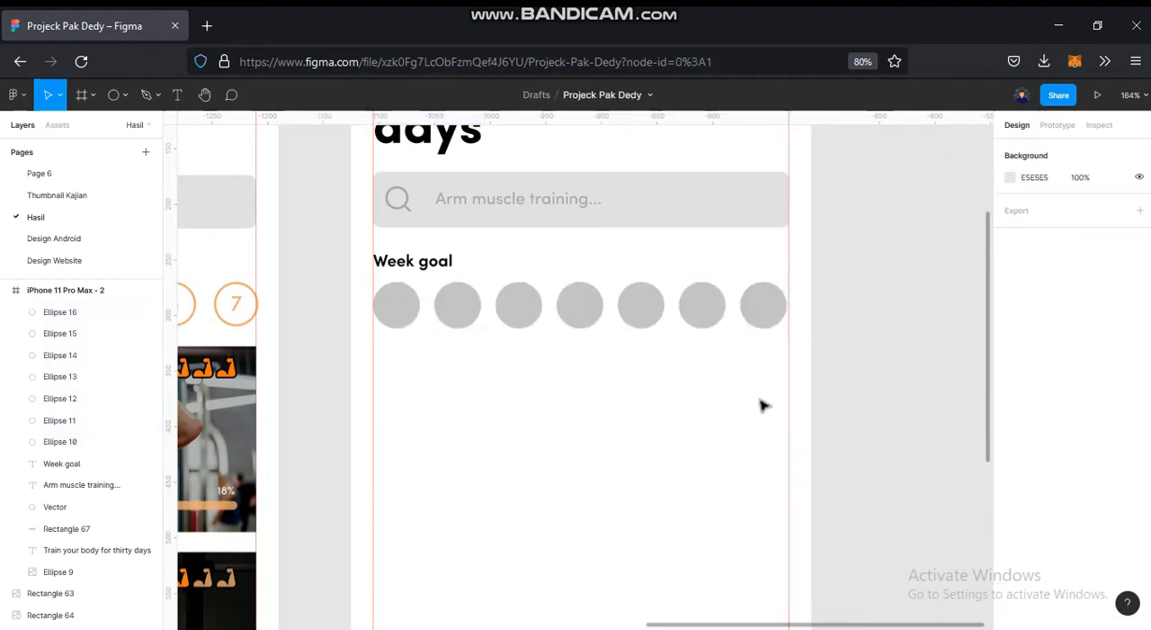
- Add a stroke to the last five week circles and remove their grey fill
{"action": "scroll", "coordinate": [665, 405], "scroll_direction": "down", "scroll_amount": 2}
{"action": "scroll", "coordinate": [659, 411], "scroll_direction": "down", "scroll_amount": 3}
{"action": "left_click_drag", "start_coordinate": [668, 352], "coordinate": [793, 293]}
{"action": "scroll", "coordinate": [720, 332], "scroll_direction": "up", "scroll_amount": 2}
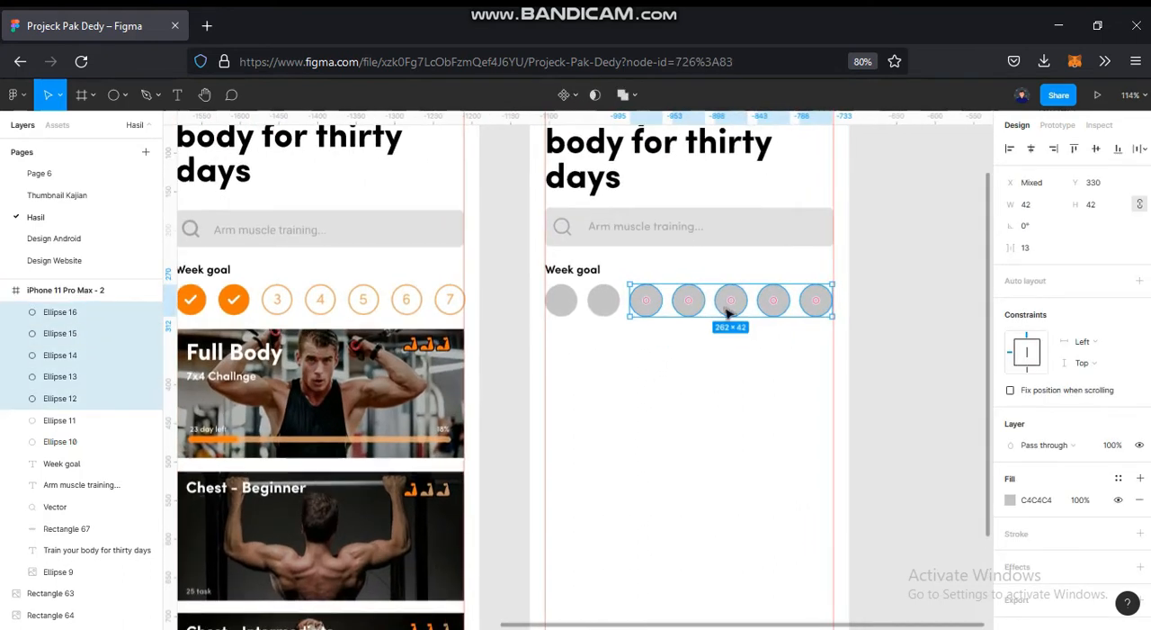
{"action": "left_click", "coordinate": [1141, 533]}
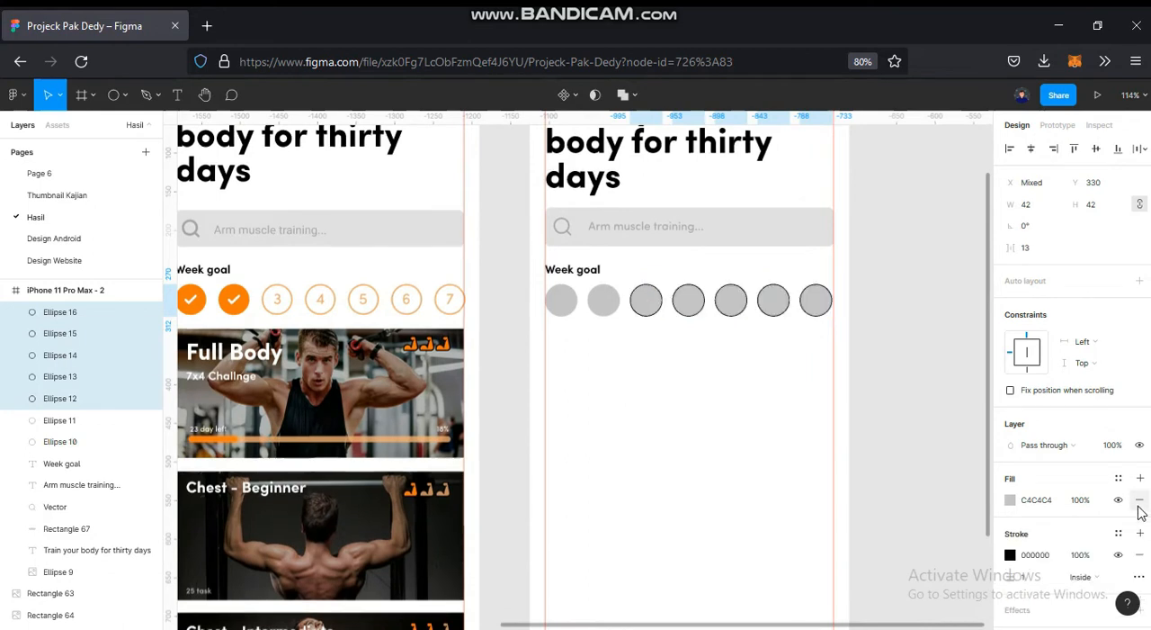
{"action": "left_click", "coordinate": [1139, 500]}
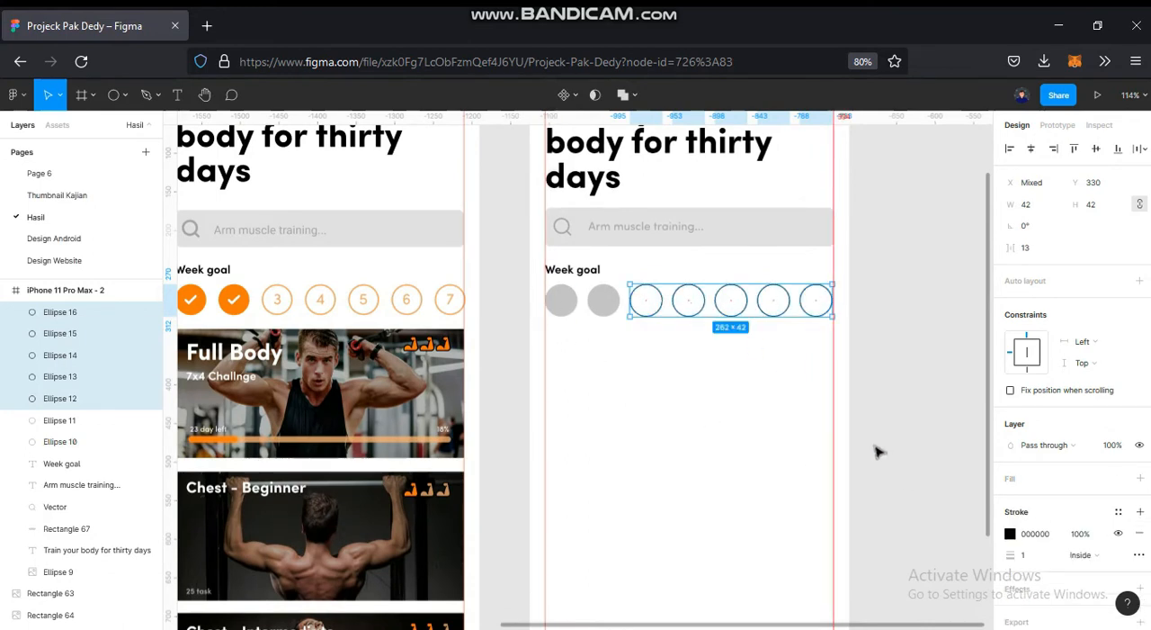
- Recolour the stroke of the five outlined circles to F2AE72 by sampling a numbered circle in the reference design
{"action": "scroll", "coordinate": [372, 304], "scroll_direction": "up", "scroll_amount": 8}
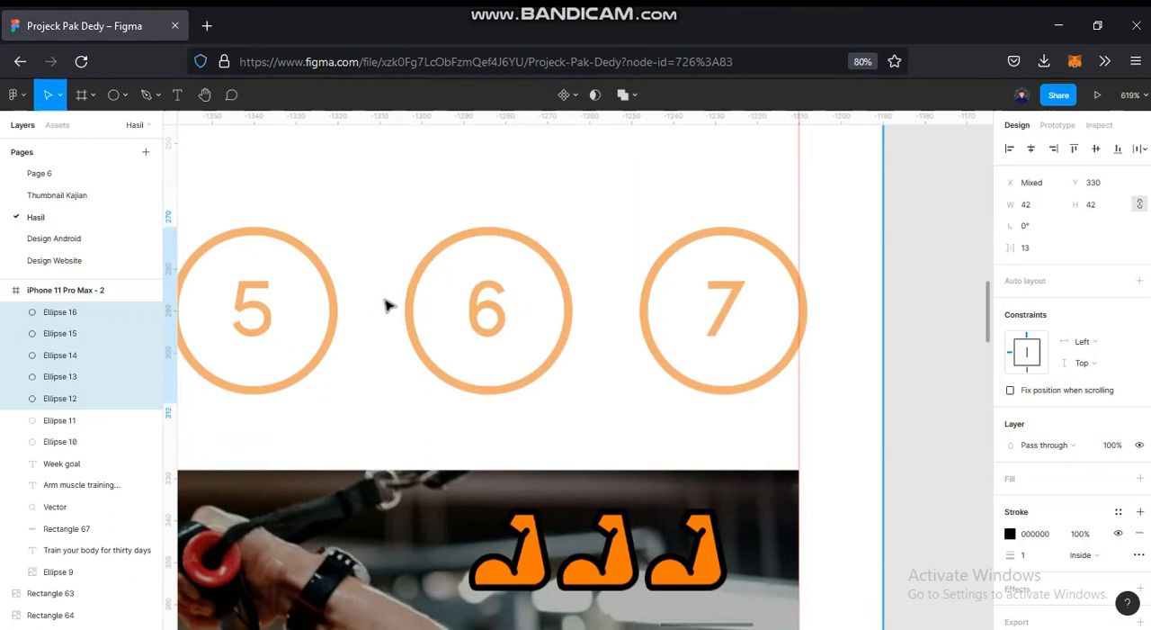
{"action": "scroll", "coordinate": [396, 310], "scroll_direction": "up", "scroll_amount": 8}
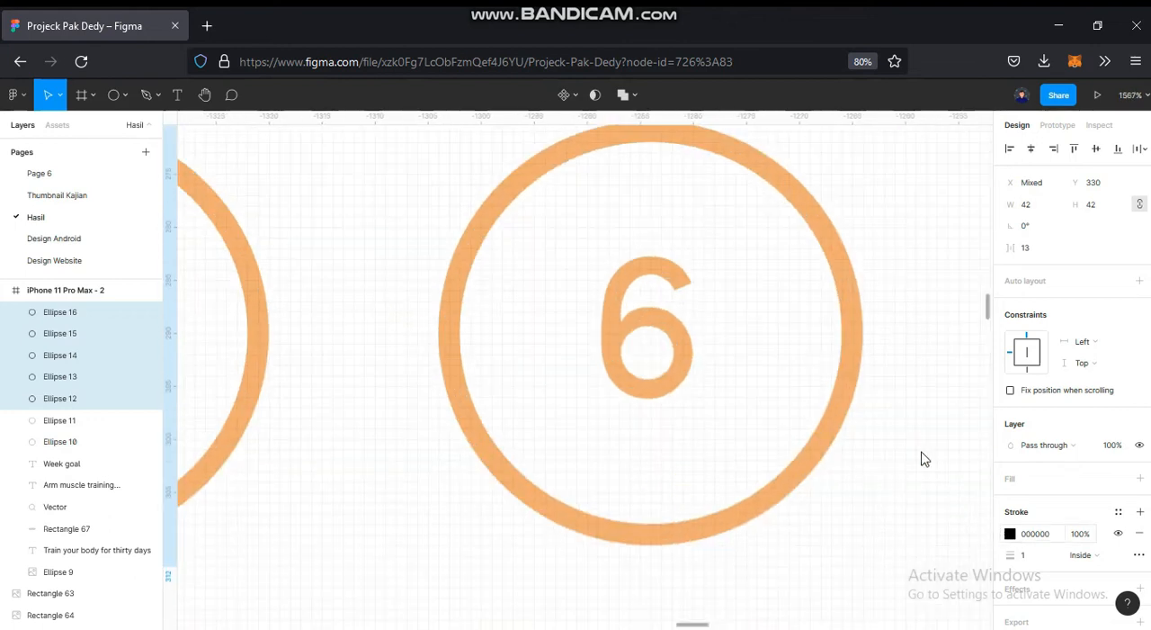
{"action": "left_click", "coordinate": [1010, 533]}
{"action": "left_click", "coordinate": [850, 480]}
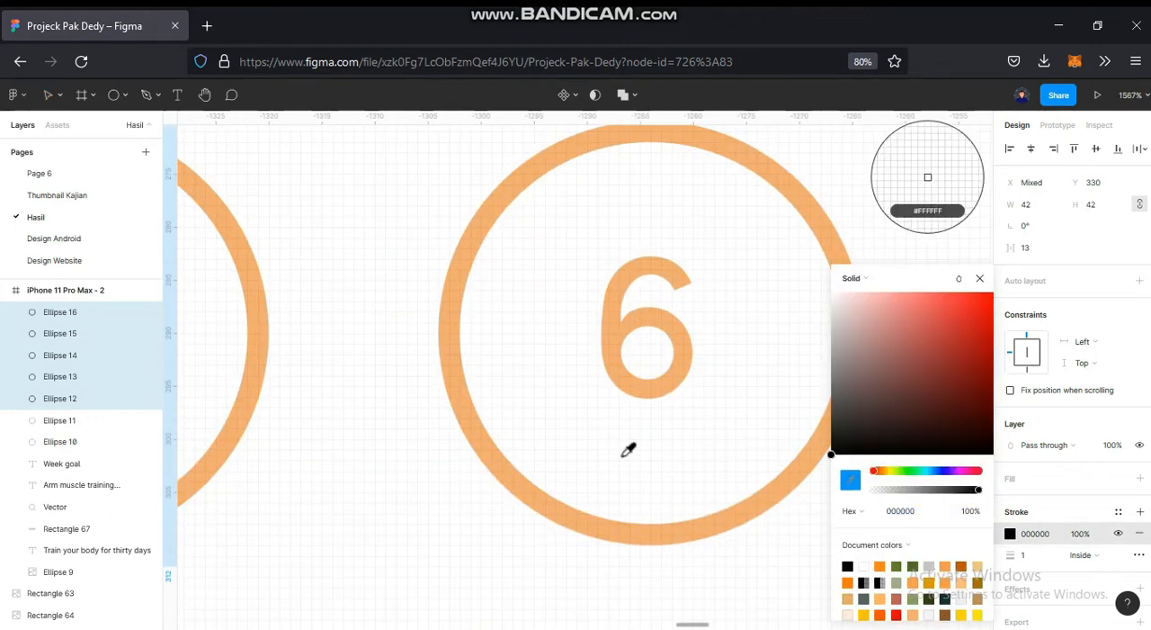
{"action": "left_click", "coordinate": [488, 445]}
{"action": "scroll", "coordinate": [486, 455], "scroll_direction": "down", "scroll_amount": 5}
{"action": "scroll", "coordinate": [486, 454], "scroll_direction": "down", "scroll_amount": 5}
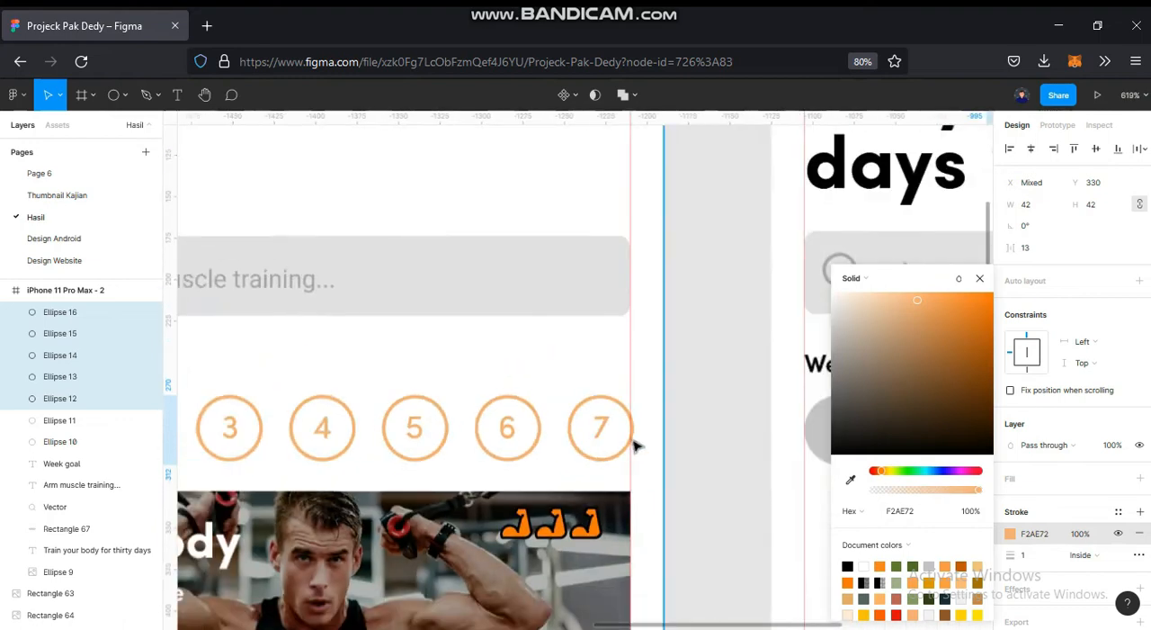
- Set the stroke width of the five outlined week circles to 2
{"action": "left_click_drag", "start_coordinate": [578, 422], "coordinate": [322, 388]}
{"action": "left_click_drag", "start_coordinate": [622, 425], "coordinate": [481, 401]}
{"action": "left_click", "coordinate": [1030, 555]}
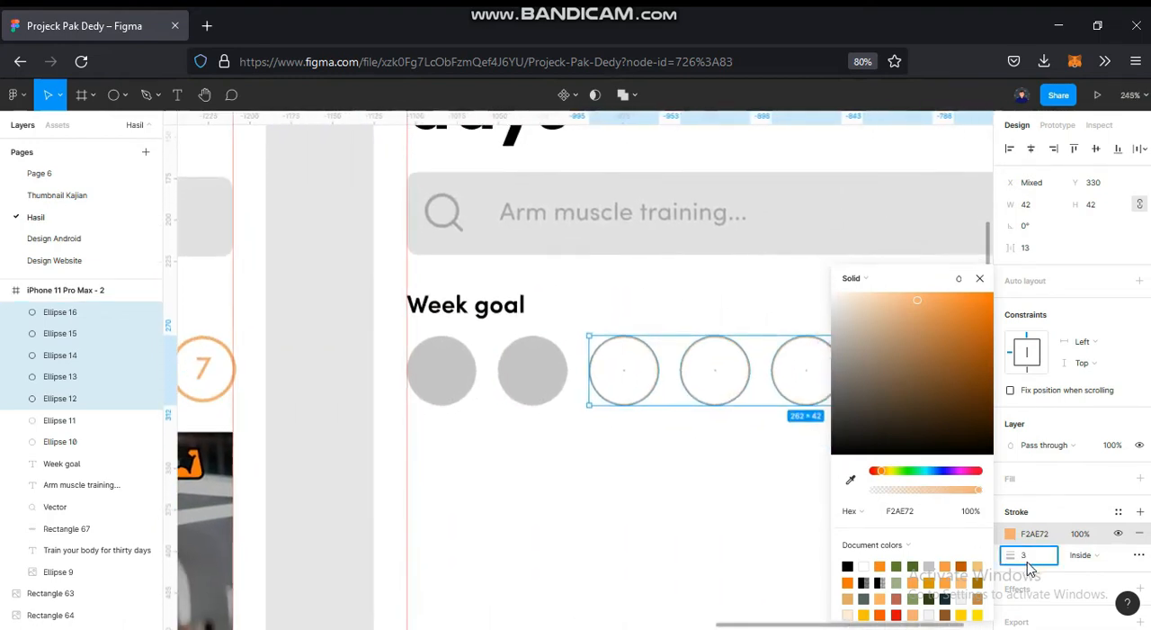
{"action": "type", "text": "3"}
{"action": "key", "text": "Return"}
{"action": "left_click", "coordinate": [1027, 555]}
{"action": "type", "text": "2"}
{"action": "key", "text": "Return"}
{"action": "left_click", "coordinate": [797, 534]}
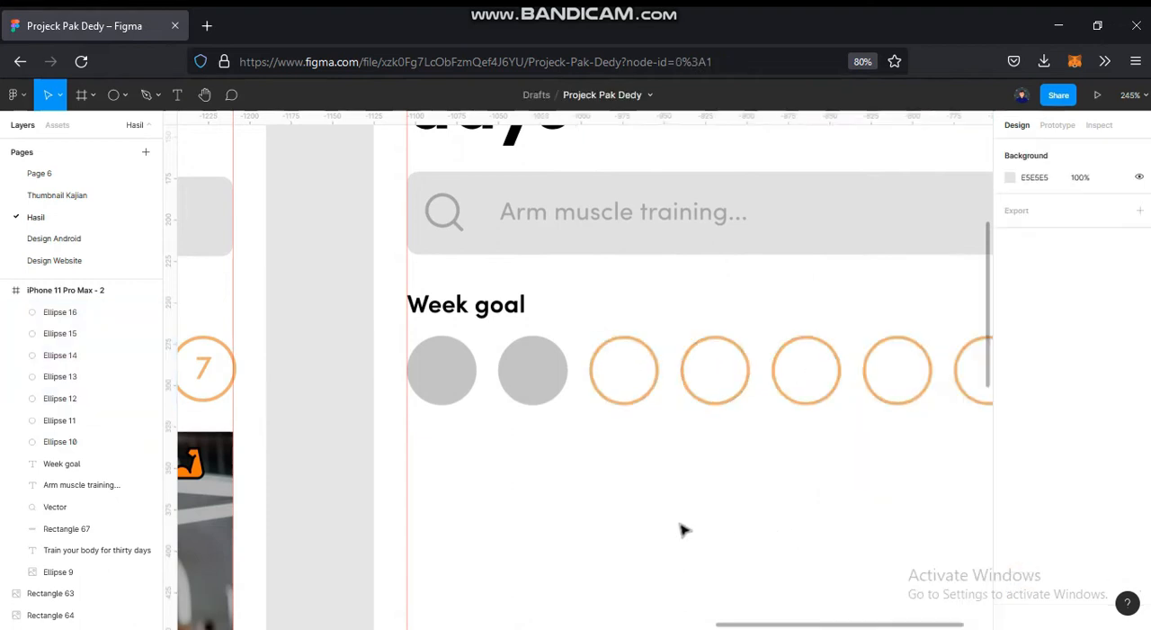
- Recolour the first two week circles to FF7800 by sampling the orange check circles in the reference design
{"action": "scroll", "coordinate": [624, 505], "scroll_direction": "down", "scroll_amount": 4}
{"action": "left_click_drag", "start_coordinate": [754, 470], "coordinate": [972, 416]}
{"action": "scroll", "coordinate": [849, 442], "scroll_direction": "down", "scroll_amount": 1}
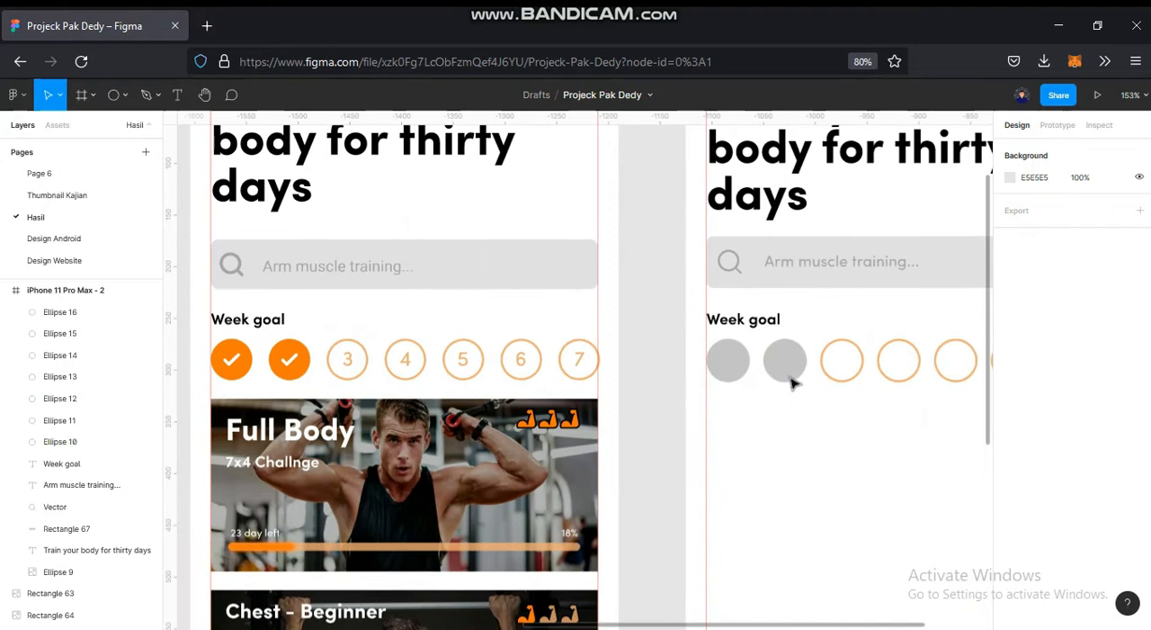
{"action": "left_click", "coordinate": [789, 376]}
{"action": "left_click", "coordinate": [740, 384], "text": "shift"}
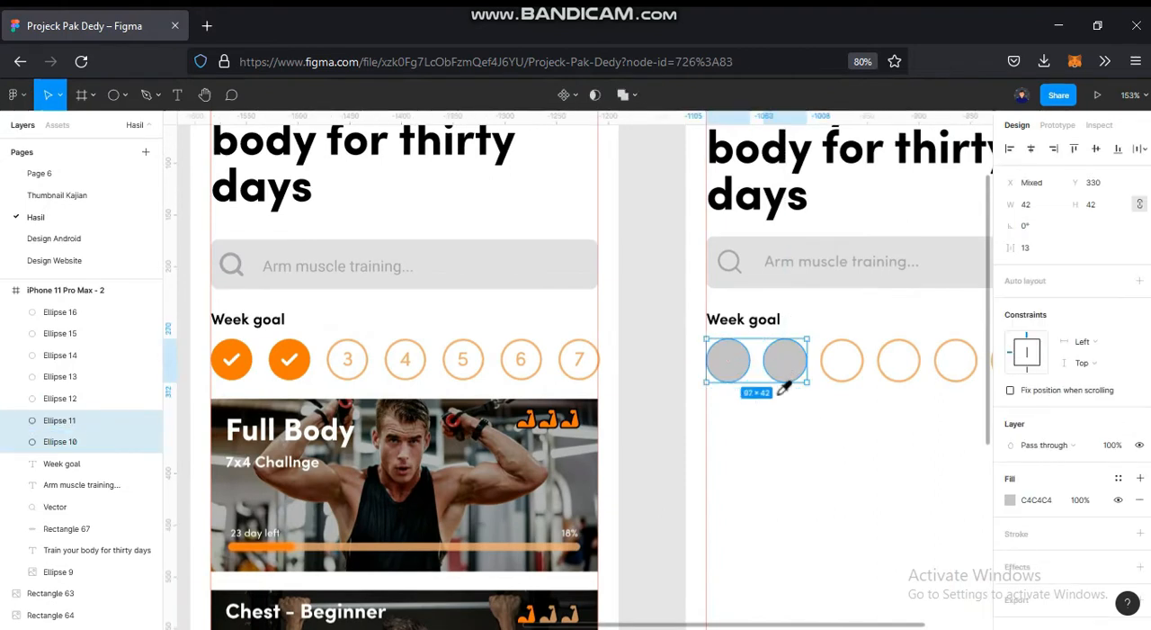
{"action": "key", "text": "i"}
{"action": "left_click", "coordinate": [355, 372]}
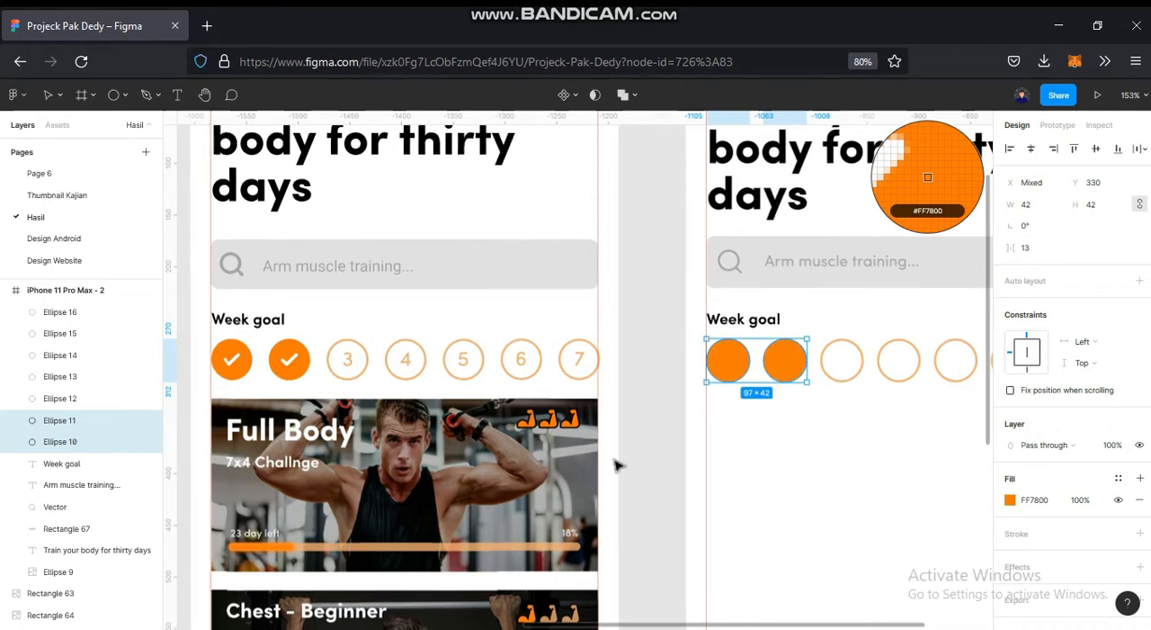
{"action": "left_click", "coordinate": [747, 462]}
- Open the Iconify plugin and search its icons for "Checklist"
{"action": "scroll", "coordinate": [609, 459], "scroll_direction": "down", "scroll_amount": 1}
{"action": "scroll", "coordinate": [610, 459], "scroll_direction": "right", "scroll_amount": 1}
{"action": "right_click", "coordinate": [610, 455]}
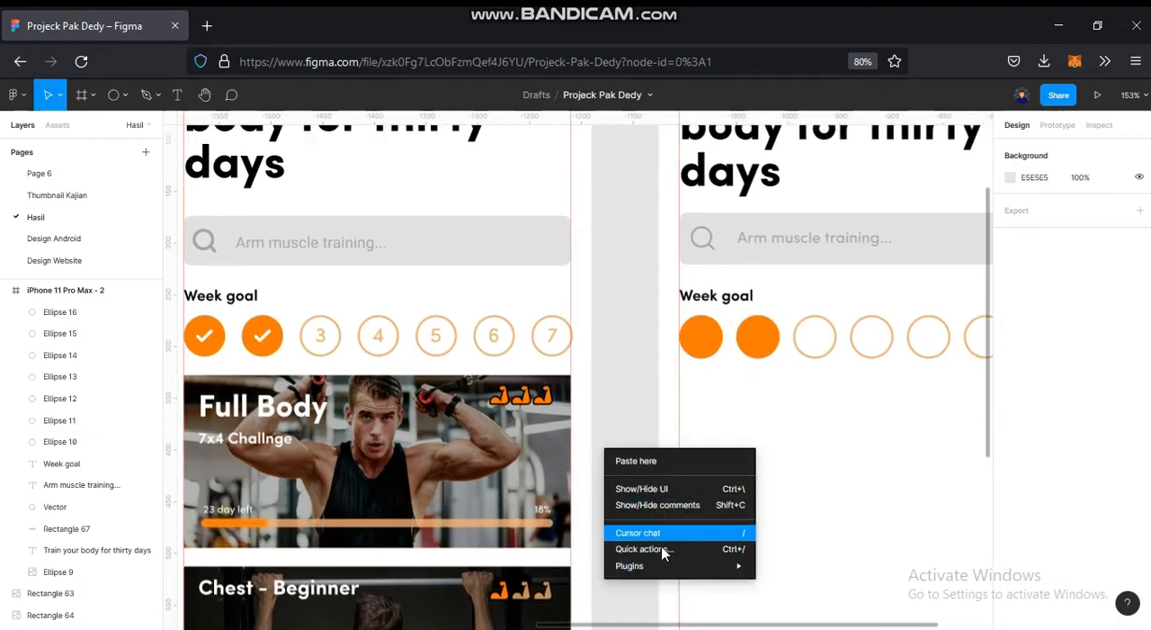
{"action": "mouse_move", "coordinate": [629, 565]}
{"action": "left_click", "coordinate": [819, 312]}
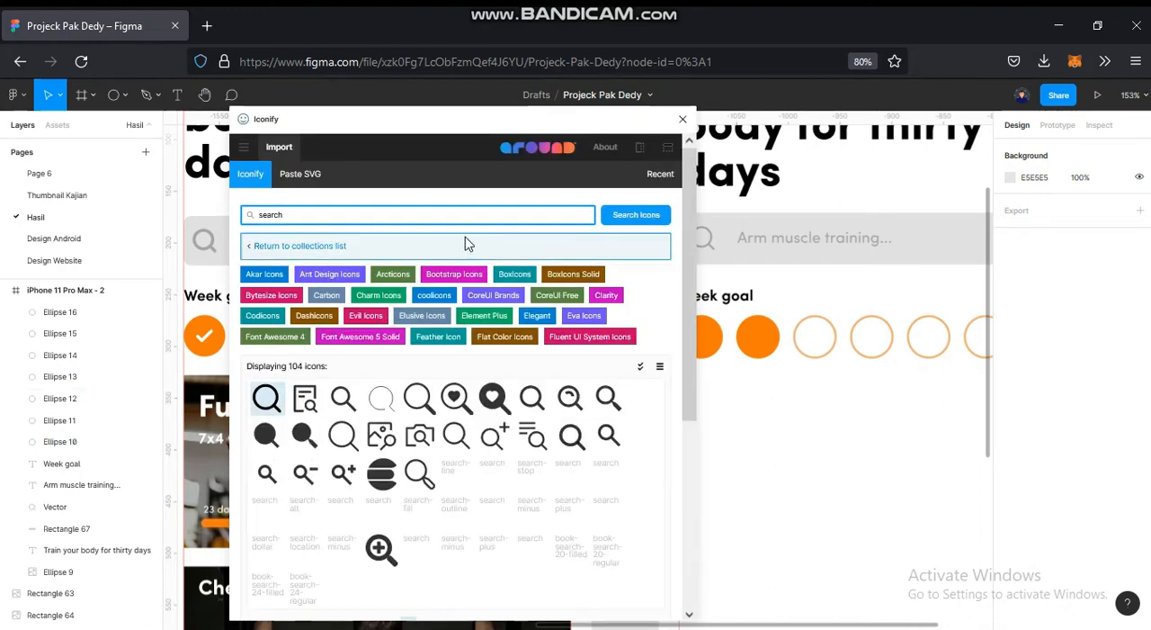
{"action": "key", "text": "BackSpace"}
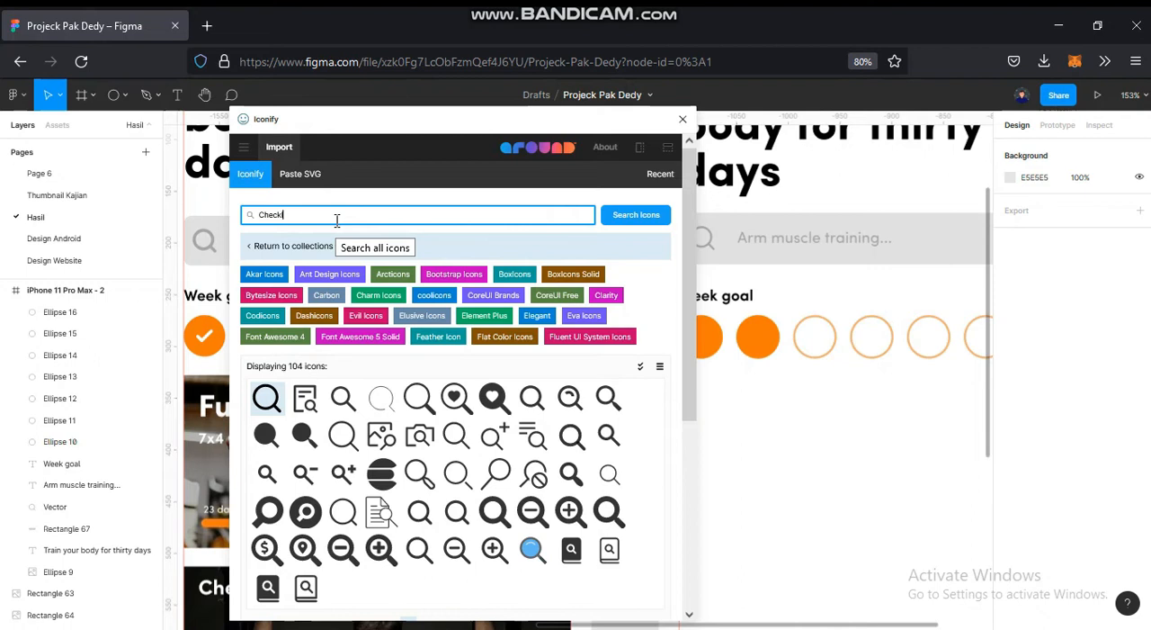
{"action": "key", "text": "Return"}
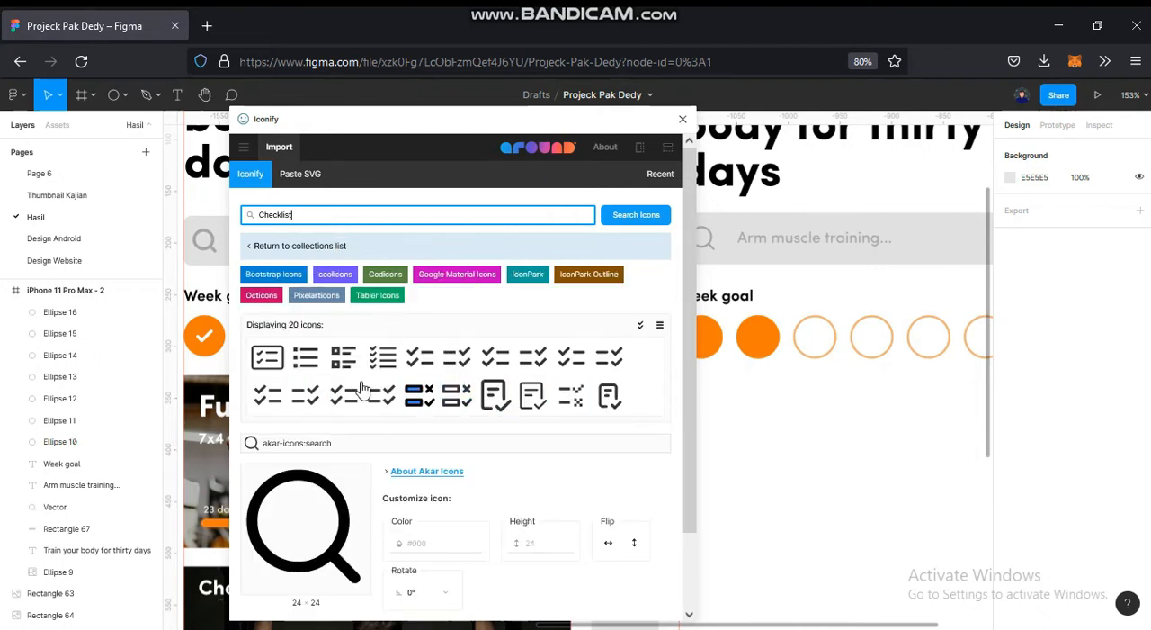
- Import the octicon checklist-16 icon onto the canvas and close the plugin
{"action": "left_click", "coordinate": [500, 405]}
{"action": "scroll", "coordinate": [585, 513], "scroll_direction": "down", "scroll_amount": 2}
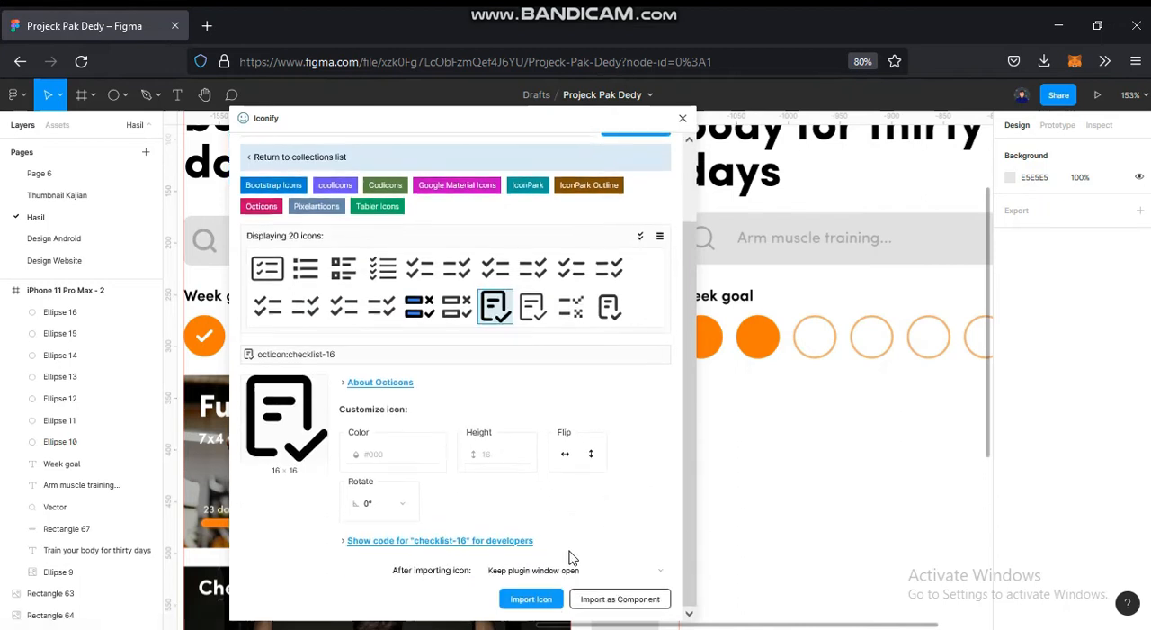
{"action": "left_click", "coordinate": [531, 599]}
{"action": "left_click", "coordinate": [682, 118]}
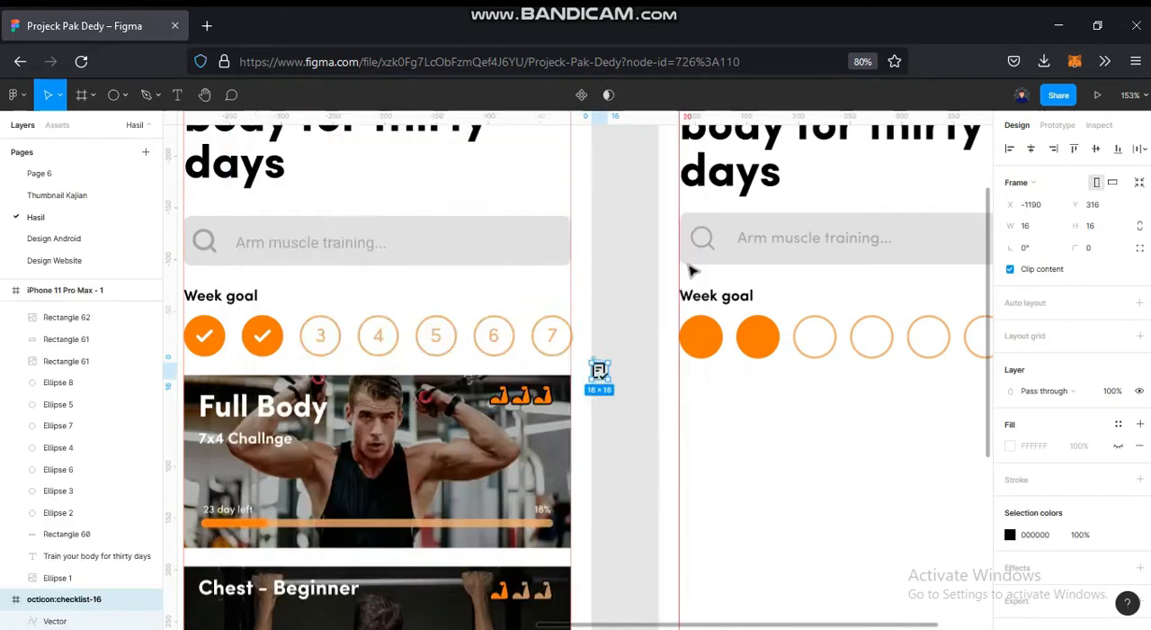
- Move the checklist vector out of its imported frame and delete the empty frame
{"action": "scroll", "coordinate": [654, 351], "scroll_direction": "up", "scroll_amount": 3}
{"action": "left_click", "coordinate": [640, 371]}
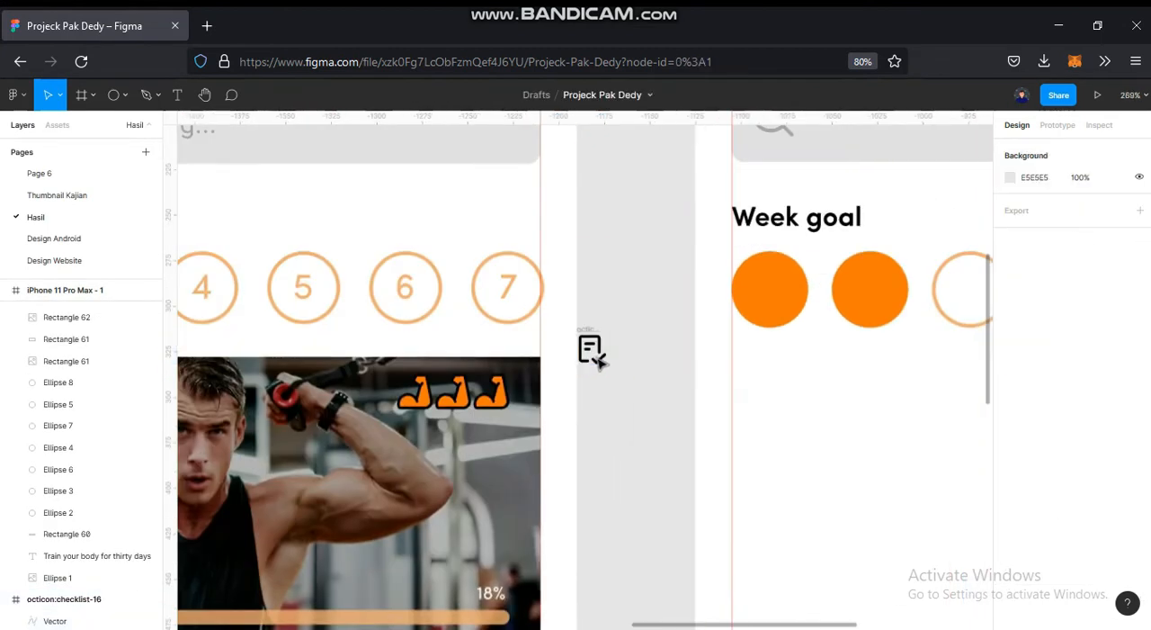
{"action": "left_click_drag", "start_coordinate": [600, 359], "coordinate": [639, 287]}
{"action": "left_click", "coordinate": [587, 352]}
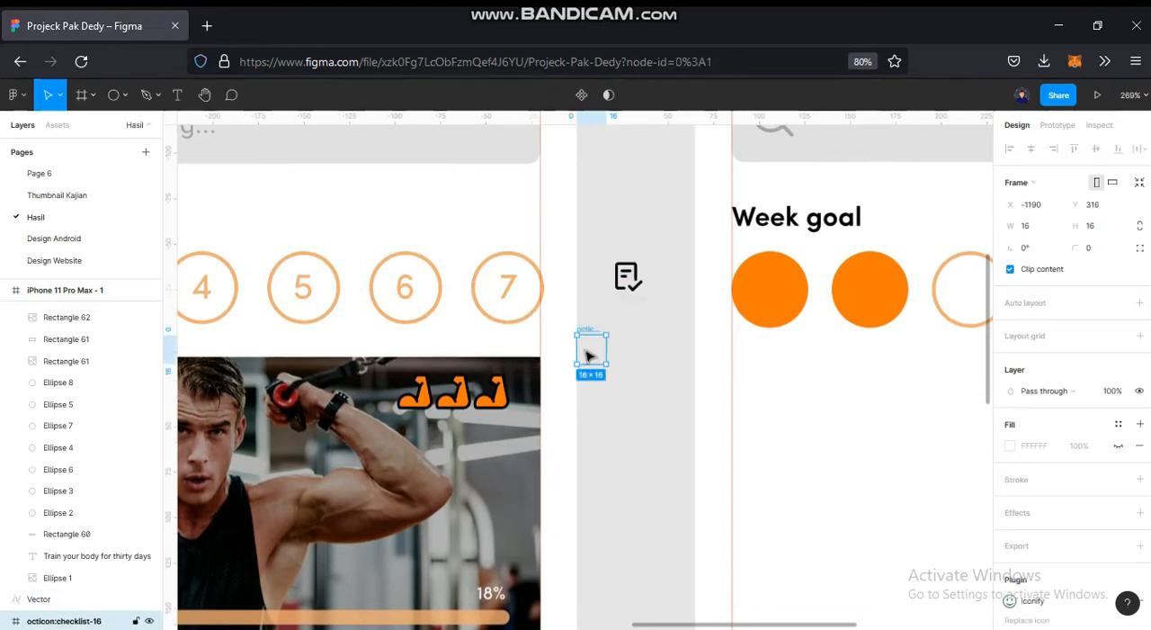
{"action": "key", "text": "Delete"}
- Edit the checklist vector's points and delete the document outline and its two lines, keeping only the check mark
{"action": "left_click", "coordinate": [630, 279]}
{"action": "double_click", "coordinate": [630, 279]}
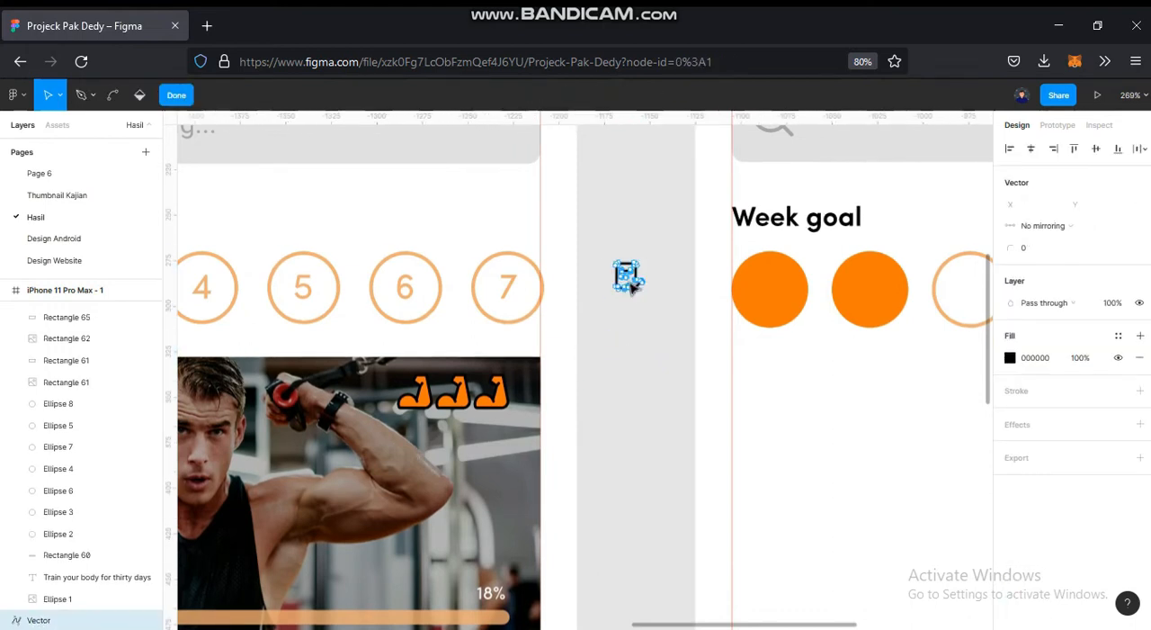
{"action": "scroll", "coordinate": [661, 270], "scroll_direction": "up", "scroll_amount": 5}
{"action": "left_click_drag", "start_coordinate": [665, 248], "coordinate": [666, 339]}
{"action": "scroll", "coordinate": [666, 339], "scroll_direction": "up", "scroll_amount": 1}
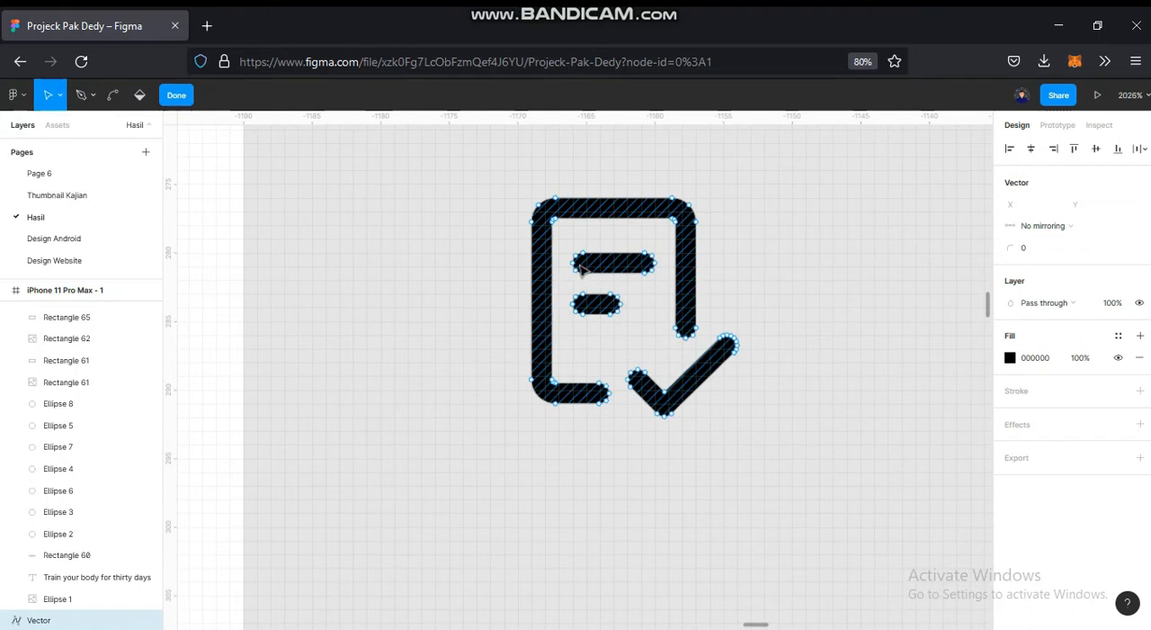
{"action": "left_click_drag", "start_coordinate": [519, 177], "coordinate": [708, 345]}
{"action": "key", "text": "Delete"}
{"action": "left_click_drag", "start_coordinate": [496, 235], "coordinate": [615, 457]}
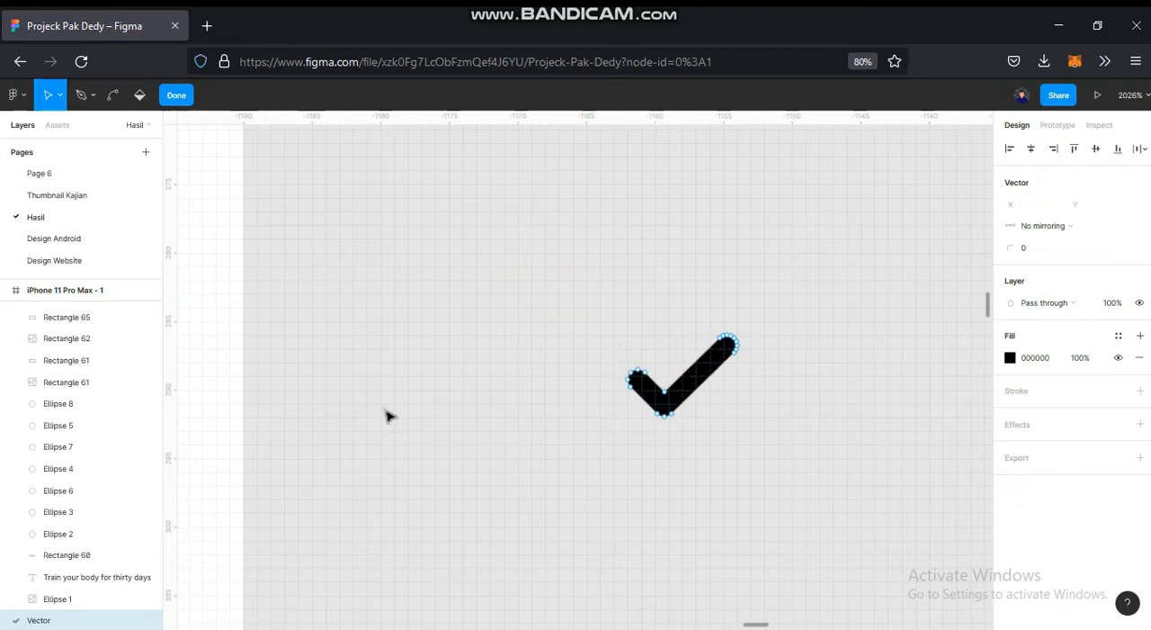
{"action": "key", "text": "Escape"}
- Move the check mark into the first orange week circle and centre it there
{"action": "scroll", "coordinate": [456, 367], "scroll_direction": "down", "scroll_amount": 8}
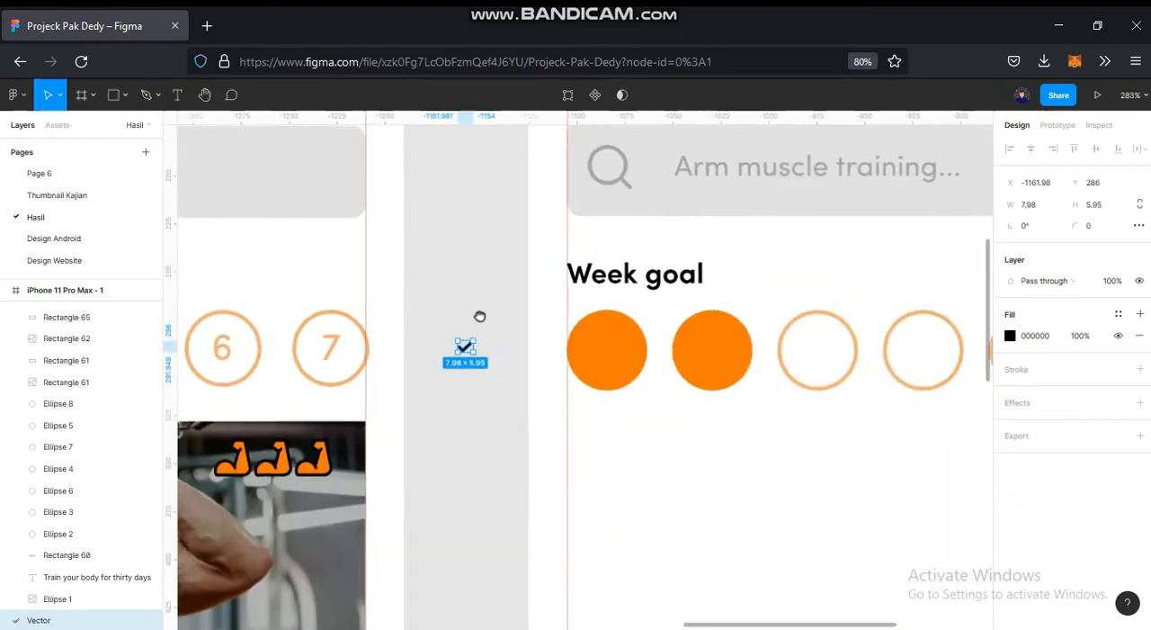
{"action": "left_click_drag", "start_coordinate": [450, 347], "coordinate": [594, 357]}
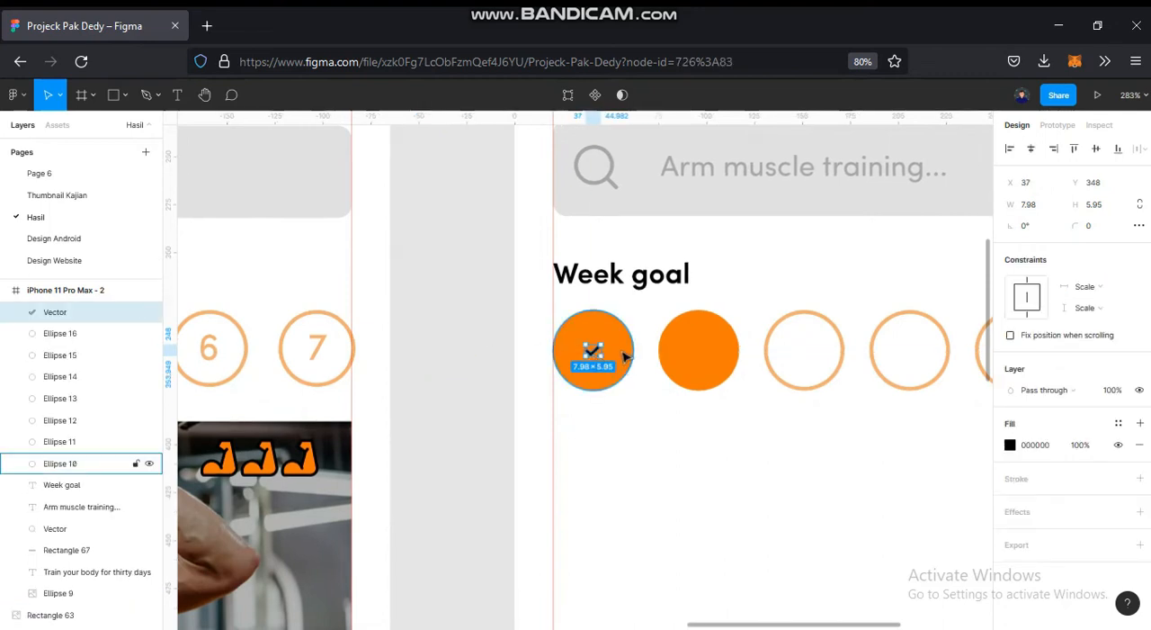
{"action": "left_click", "coordinate": [621, 364], "text": "shift"}
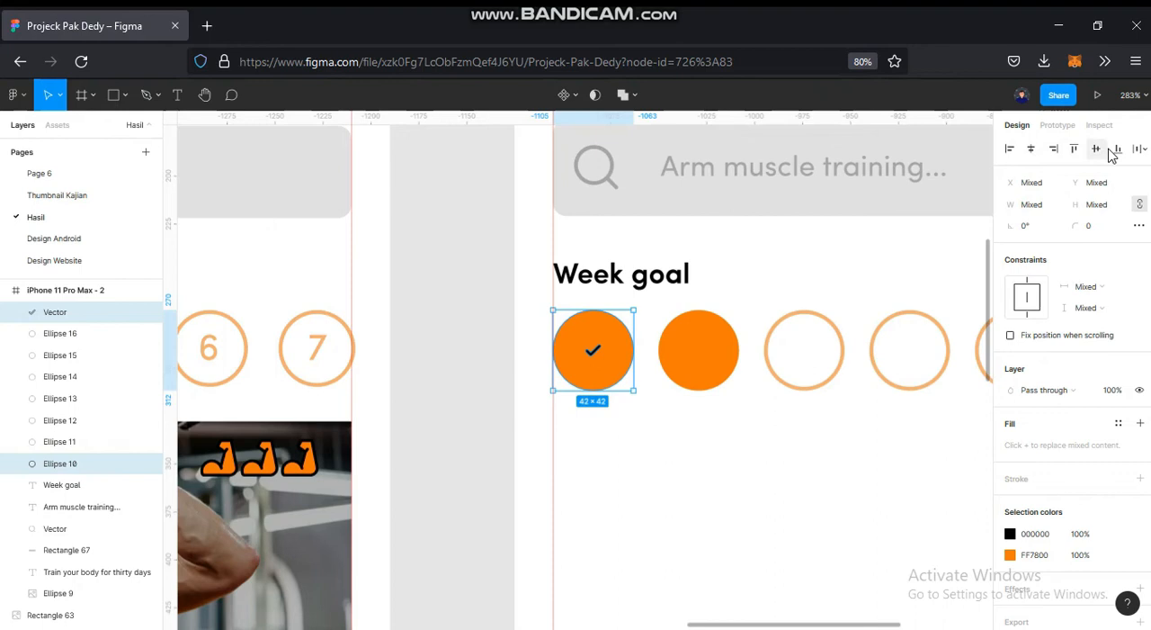
{"action": "left_click", "coordinate": [769, 284]}
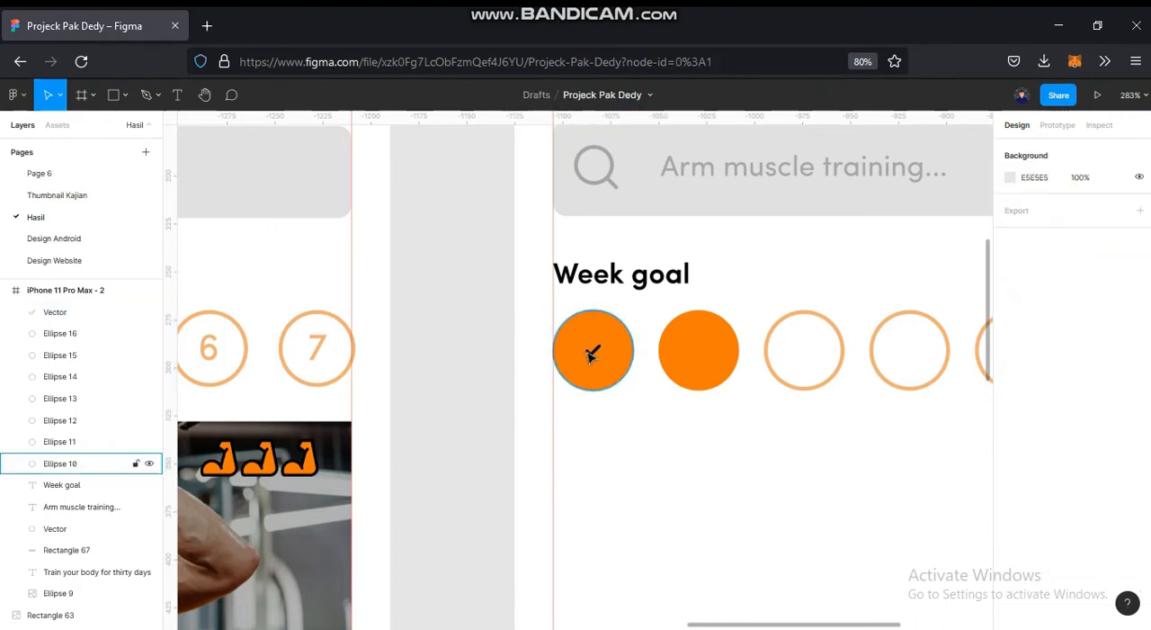
- Recolour the check mark to FFFFFF by sampling the white background and enlarge it proportionally to 18 × 14 inside its circle
{"action": "left_click", "coordinate": [598, 353]}
{"action": "key", "text": "i"}
{"action": "left_click", "coordinate": [771, 260]}
{"action": "key", "text": "alt"}
{"action": "key", "text": "alt"}
{"action": "left_click_drag", "start_coordinate": [601, 343], "coordinate": [608, 340]}
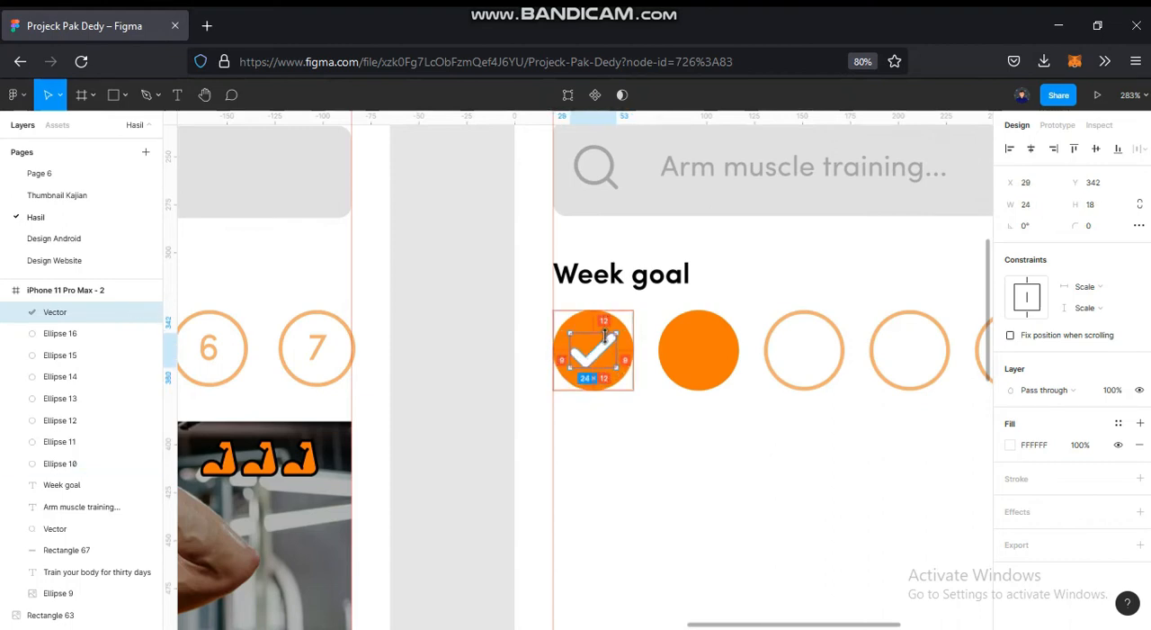
{"action": "left_click", "coordinate": [660, 423]}
- Duplicate the white check mark into the centre of the second orange week circle
{"action": "scroll", "coordinate": [645, 418], "scroll_direction": "down", "scroll_amount": 3}
{"action": "left_click_drag", "start_coordinate": [640, 418], "coordinate": [847, 349]}
{"action": "scroll", "coordinate": [793, 346], "scroll_direction": "down", "scroll_amount": 1}
{"action": "scroll", "coordinate": [854, 332], "scroll_direction": "down", "scroll_amount": 3}
{"action": "scroll", "coordinate": [810, 323], "scroll_direction": "up", "scroll_amount": 8}
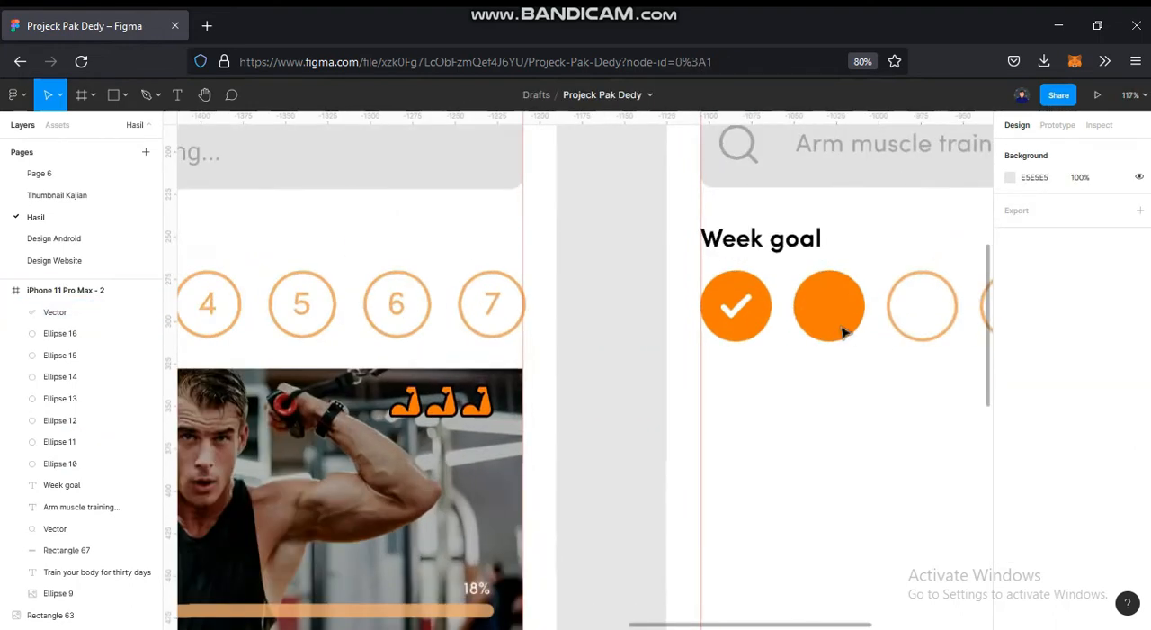
{"action": "scroll", "coordinate": [665, 355], "scroll_direction": "up", "scroll_amount": 1}
{"action": "left_click", "coordinate": [600, 362]}
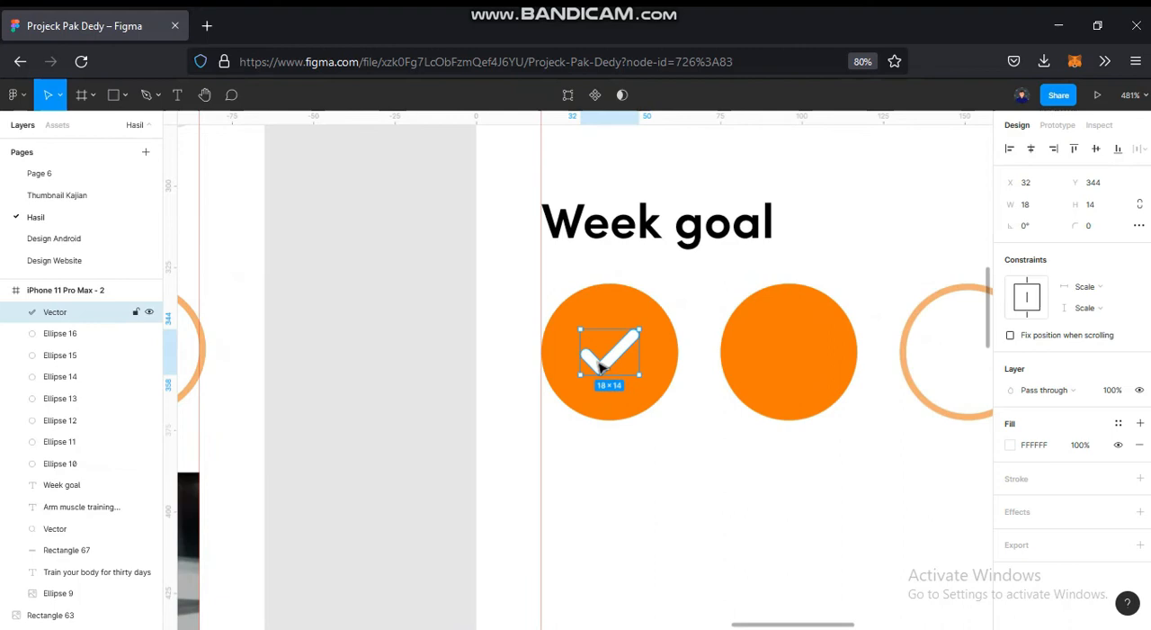
{"action": "left_click_drag", "start_coordinate": [690, 369], "coordinate": [780, 369]}
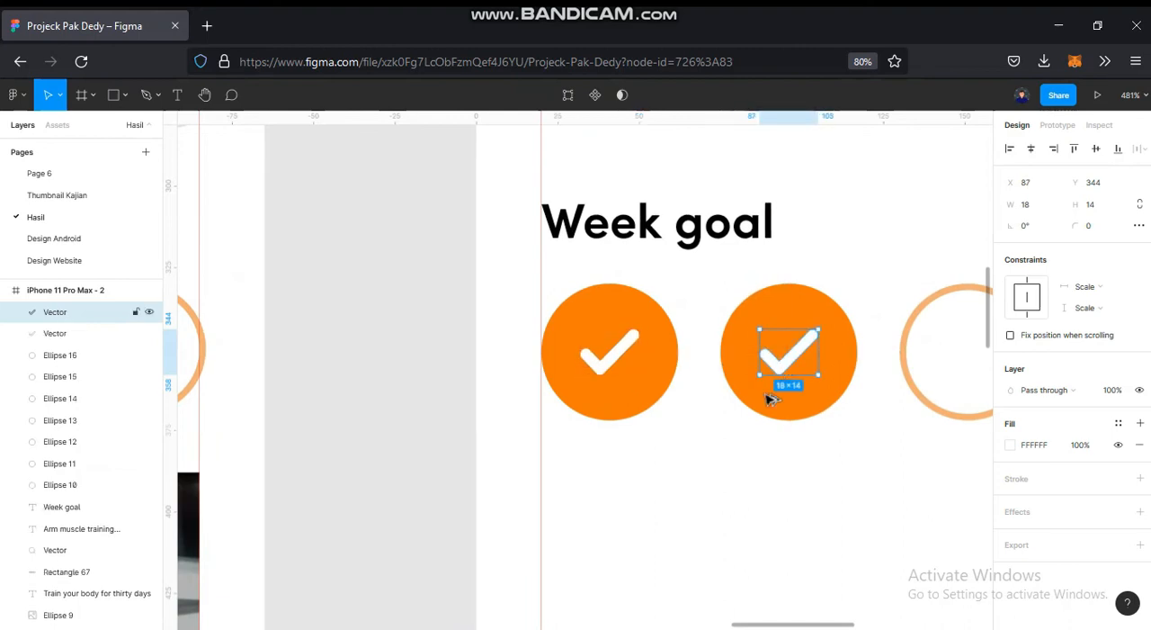
{"action": "left_click", "coordinate": [758, 427]}
- Add the text "3" inside the third week circle
{"action": "scroll", "coordinate": [806, 375], "scroll_direction": "right", "scroll_amount": 5}
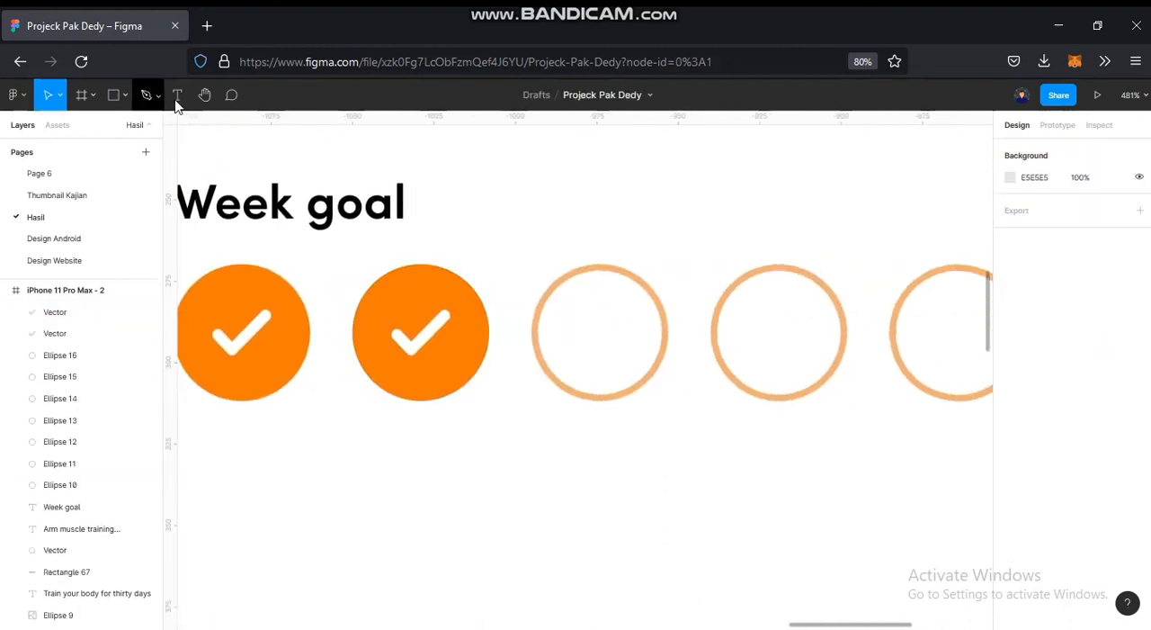
{"action": "left_click", "coordinate": [179, 103]}
{"action": "scroll", "coordinate": [577, 312], "scroll_direction": "down", "scroll_amount": 3}
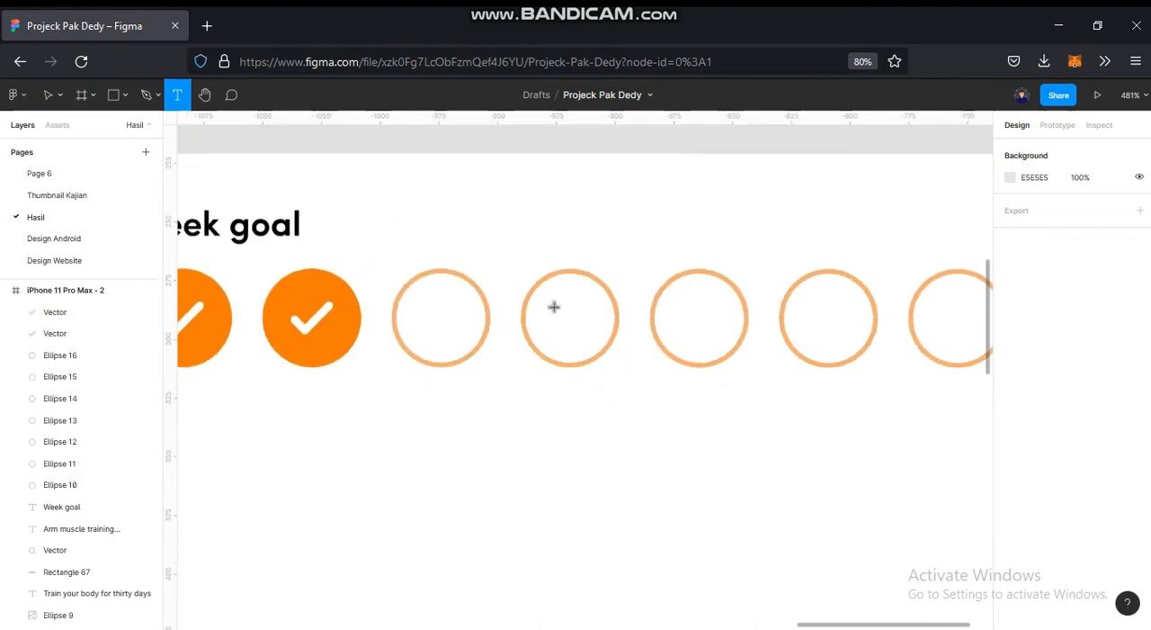
{"action": "left_click", "coordinate": [402, 308]}
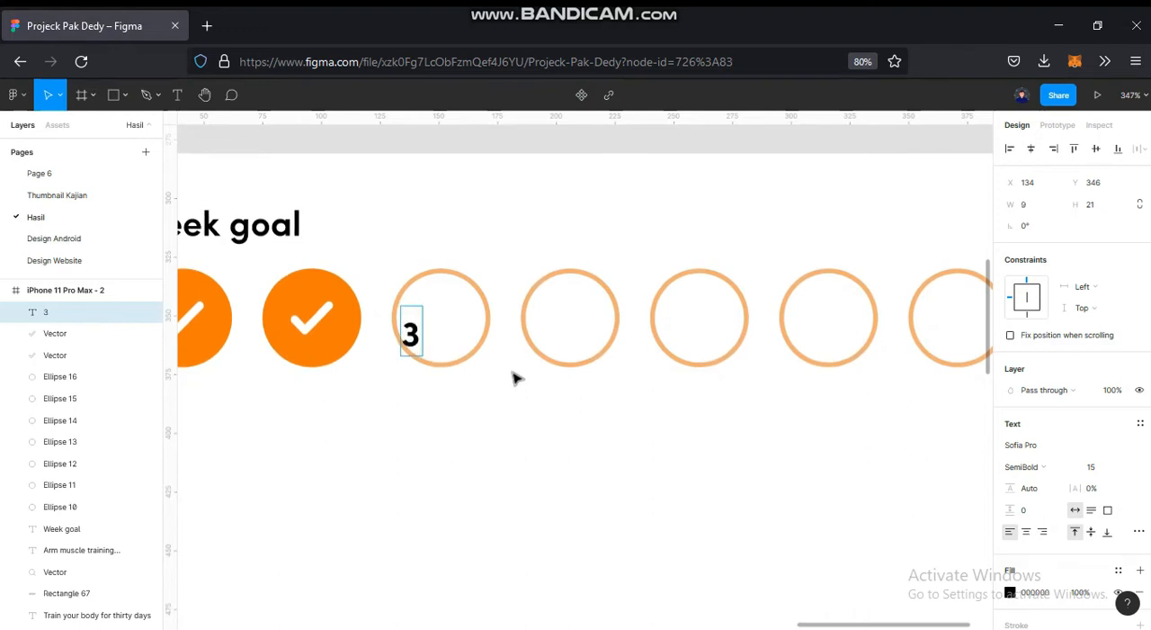
{"action": "key", "text": "Escape"}
- Recolour the number 3 to F2AE72 by sampling the outline of its week circle
{"action": "scroll", "coordinate": [449, 360], "scroll_direction": "up", "scroll_amount": 2}
{"action": "scroll", "coordinate": [459, 400], "scroll_direction": "down", "scroll_amount": 2}
{"action": "key", "text": "i"}
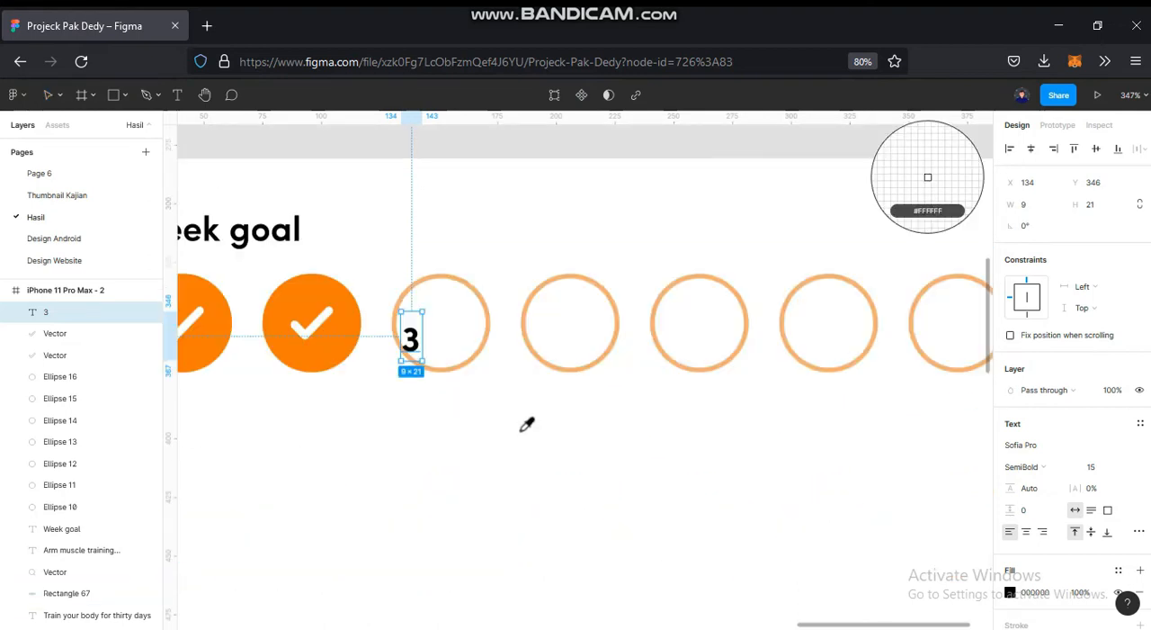
{"action": "left_click", "coordinate": [493, 336]}
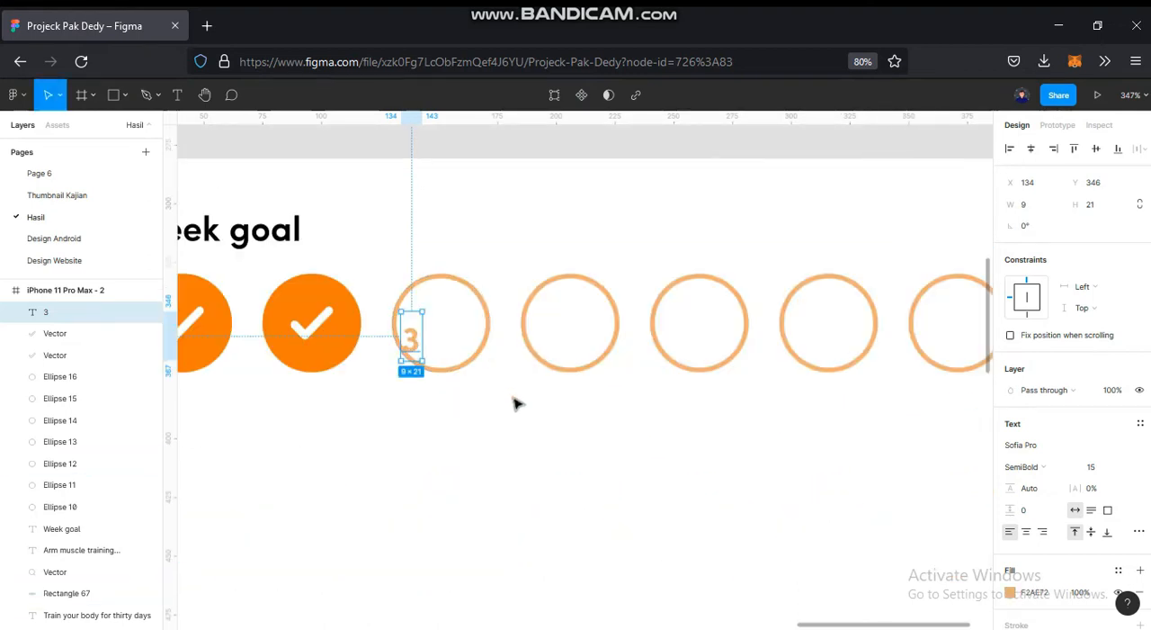
{"action": "left_click", "coordinate": [470, 420]}
- Set the font size of the number 3 to 20 and centre it in the third week circle
{"action": "scroll", "coordinate": [450, 437], "scroll_direction": "down", "scroll_amount": 5}
{"action": "scroll", "coordinate": [450, 437], "scroll_direction": "down", "scroll_amount": 4}
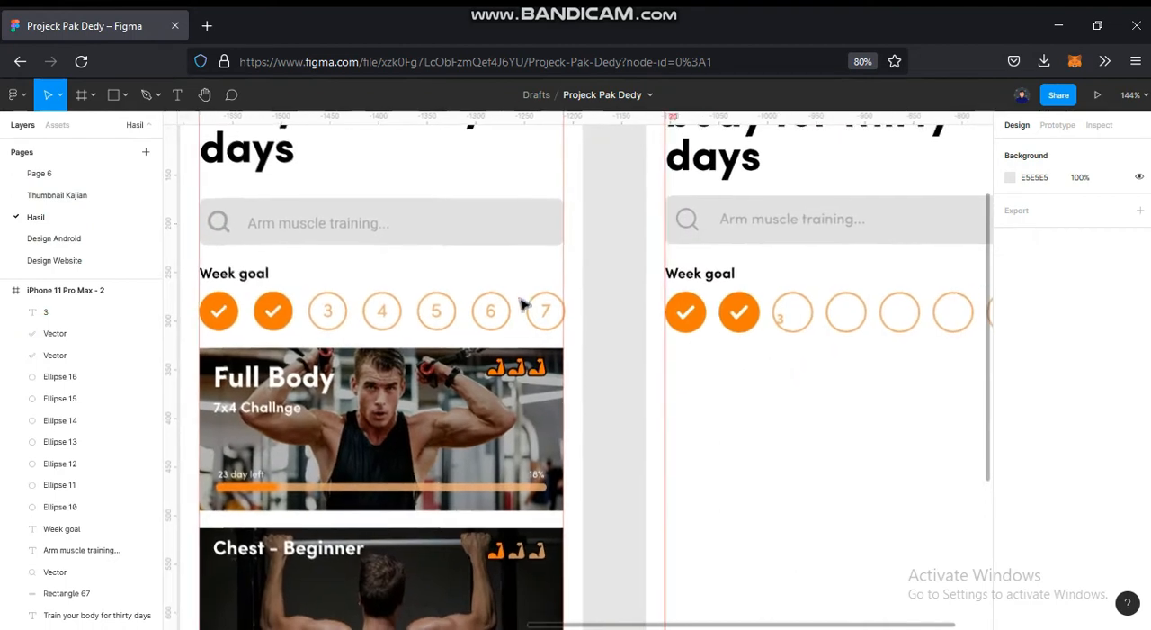
{"action": "left_click", "coordinate": [491, 313]}
{"action": "left_click", "coordinate": [828, 411]}
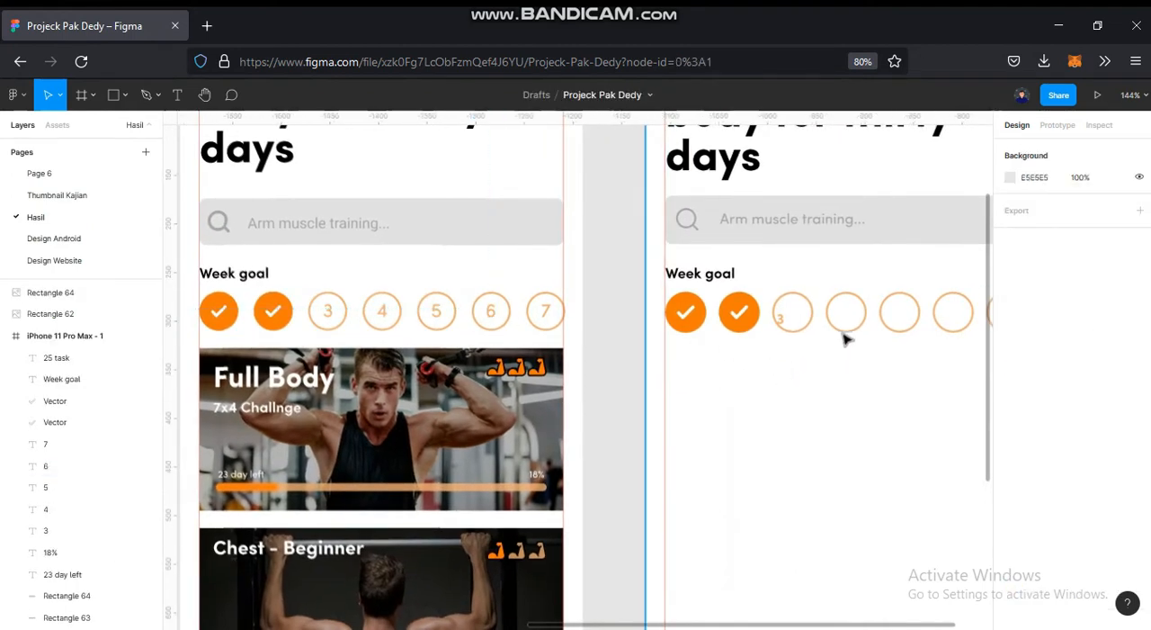
{"action": "scroll", "coordinate": [809, 311], "scroll_direction": "up", "scroll_amount": 5}
{"action": "left_click", "coordinate": [641, 325]}
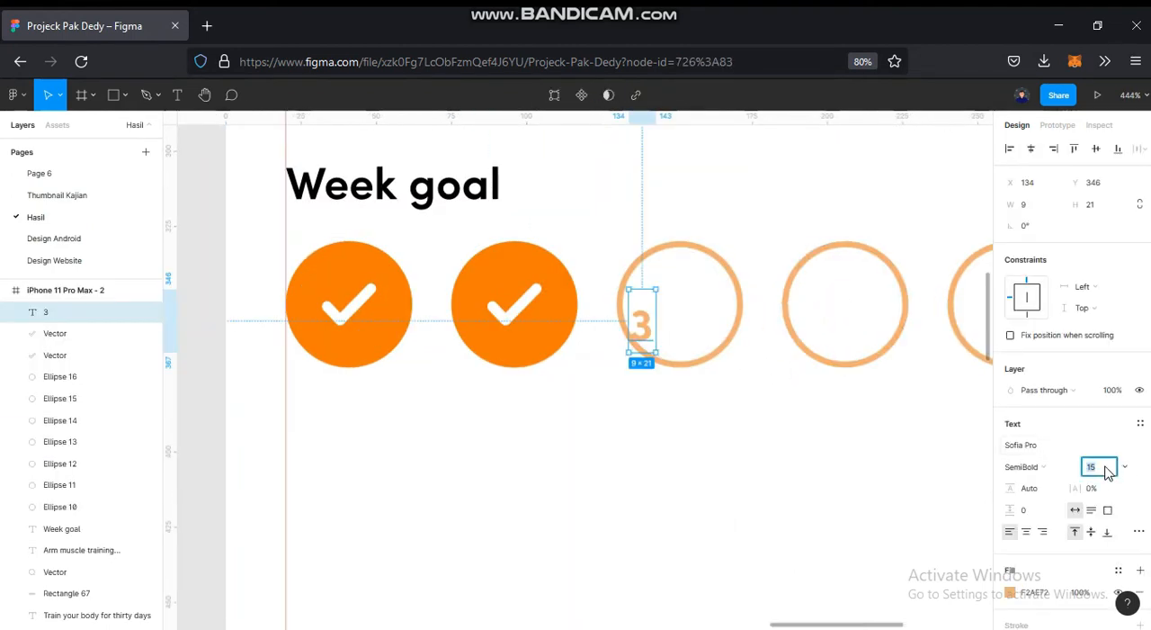
{"action": "key", "text": "Return"}
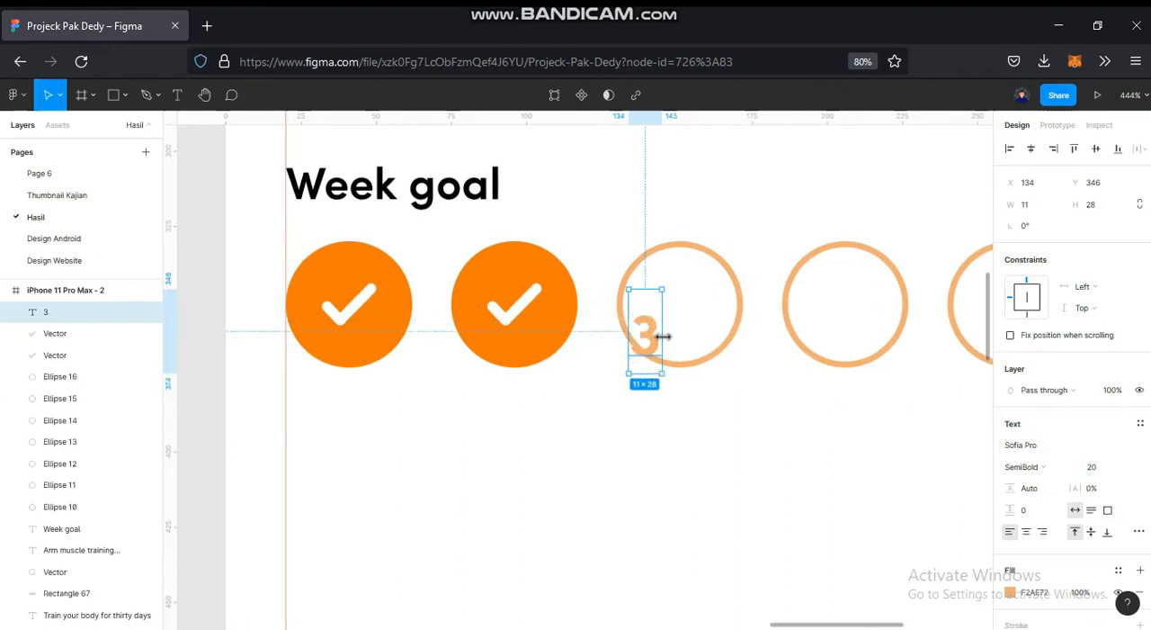
{"action": "left_click_drag", "start_coordinate": [658, 340], "coordinate": [688, 312]}
{"action": "left_click", "coordinate": [776, 419]}
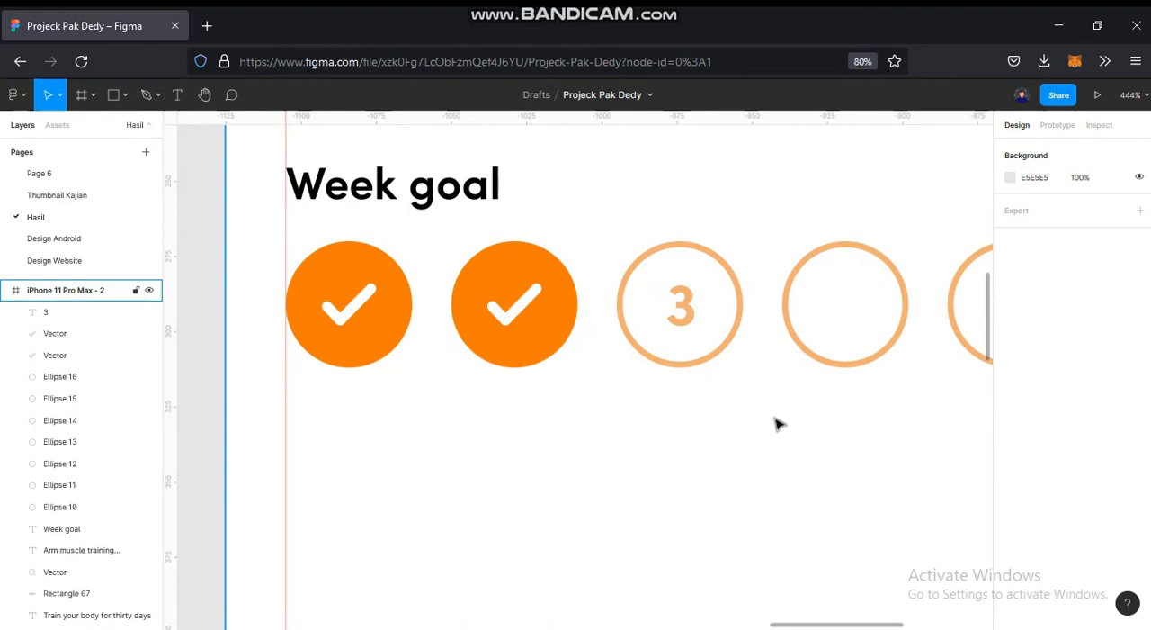
- Compare the number 3 with the reference design and set its font size to 25
{"action": "scroll", "coordinate": [622, 398], "scroll_direction": "down", "scroll_amount": 4}
{"action": "left_click_drag", "start_coordinate": [622, 397], "coordinate": [470, 394]}
{"action": "left_click_drag", "start_coordinate": [592, 412], "coordinate": [655, 390]}
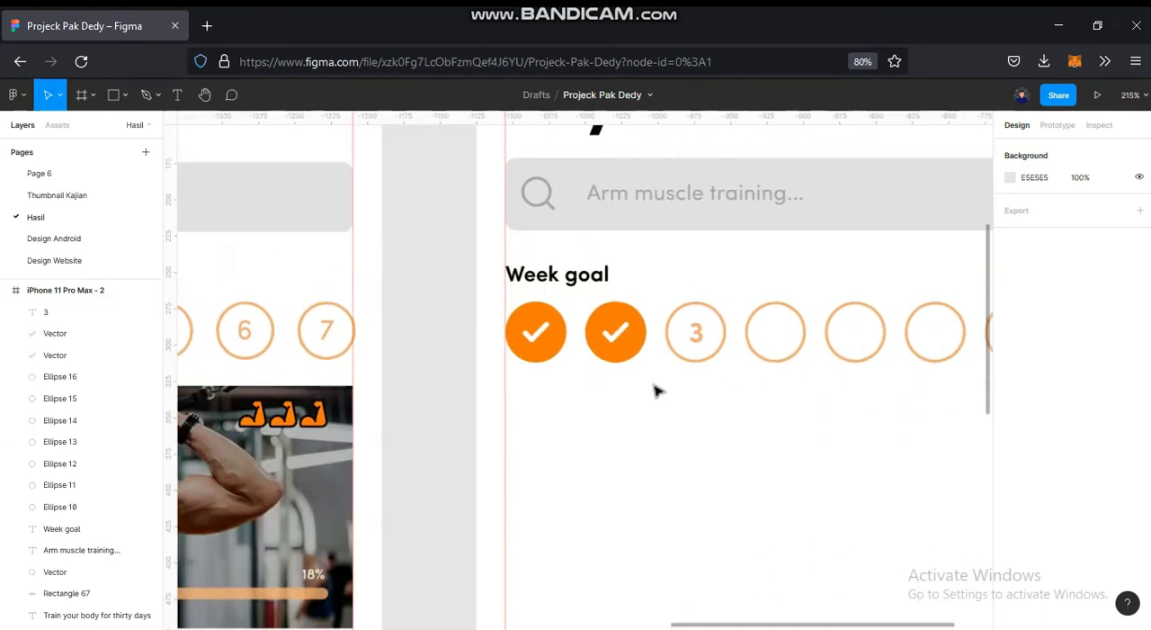
{"action": "scroll", "coordinate": [778, 324], "scroll_direction": "up", "scroll_amount": 2}
{"action": "scroll", "coordinate": [779, 324], "scroll_direction": "up", "scroll_amount": 5}
{"action": "left_click", "coordinate": [582, 392]}
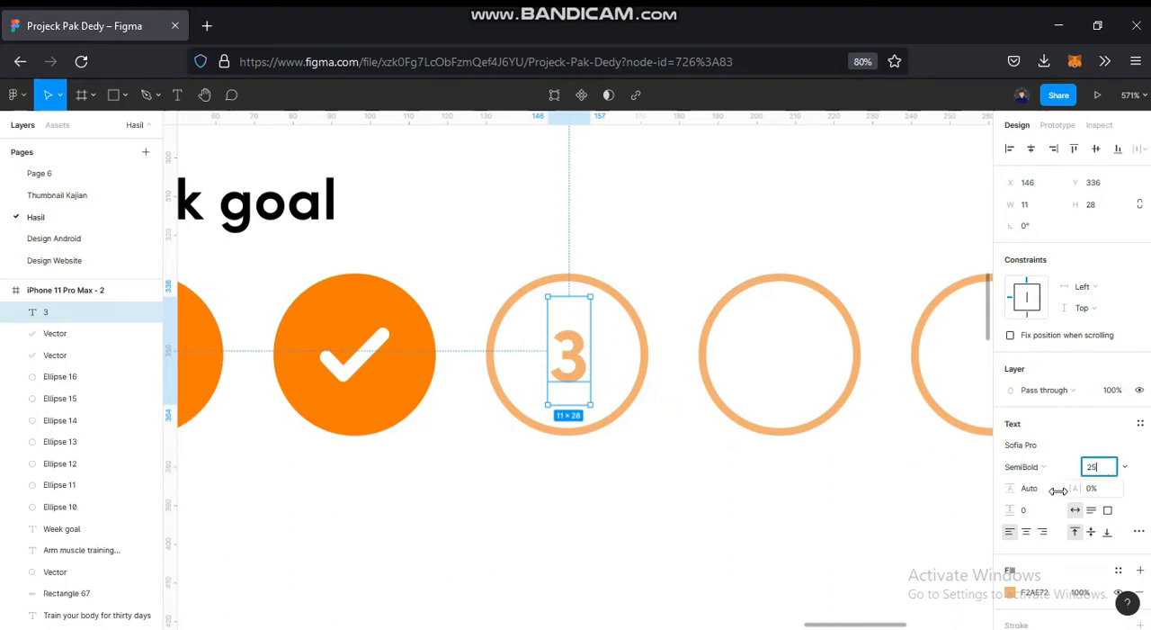
{"action": "type", "text": "25"}
{"action": "key", "text": "Return"}
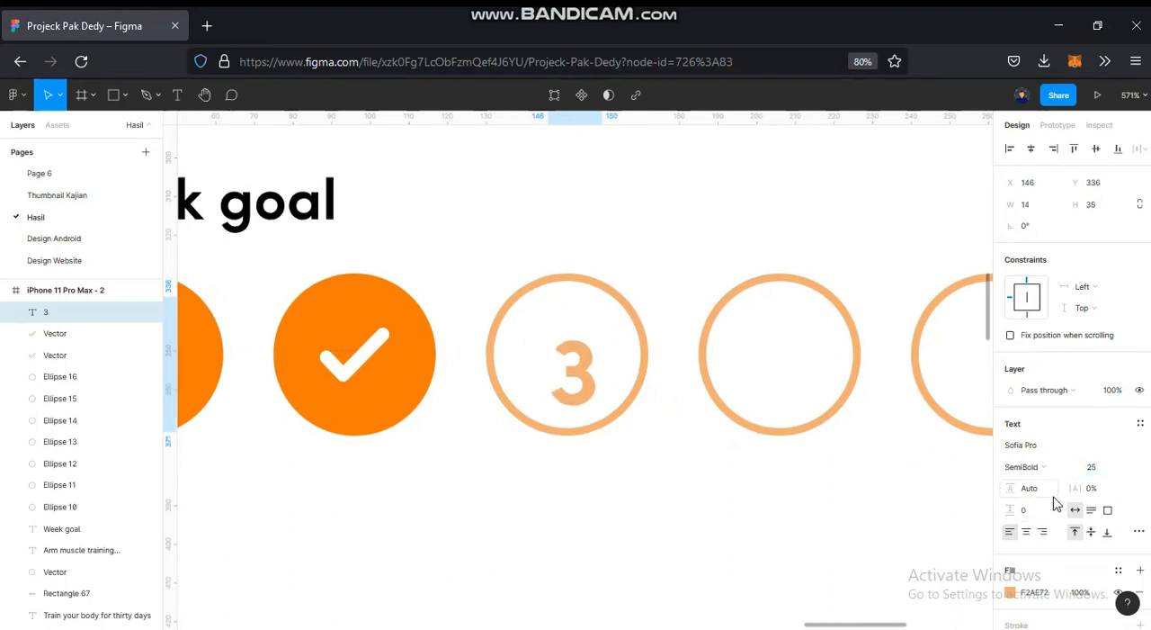
- Duplicate the re-centred number 3 into the fourth week circle and change the copy to a centred "4"
{"action": "left_click_drag", "start_coordinate": [584, 366], "coordinate": [794, 357]}
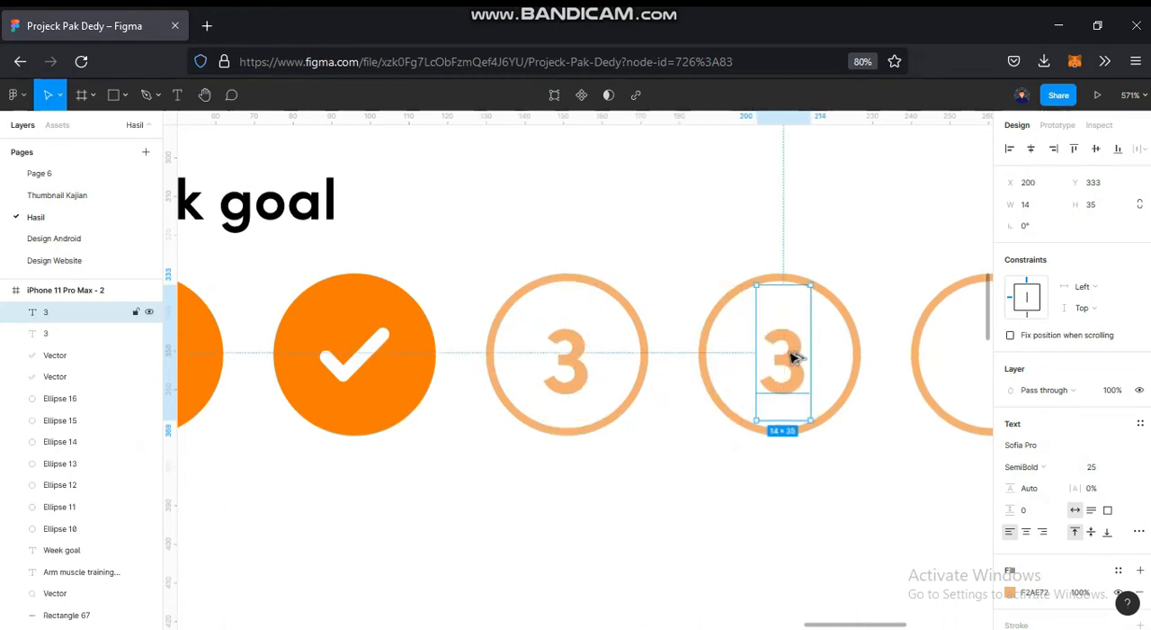
{"action": "double_click", "coordinate": [792, 357]}
{"action": "type", "text": "4"}
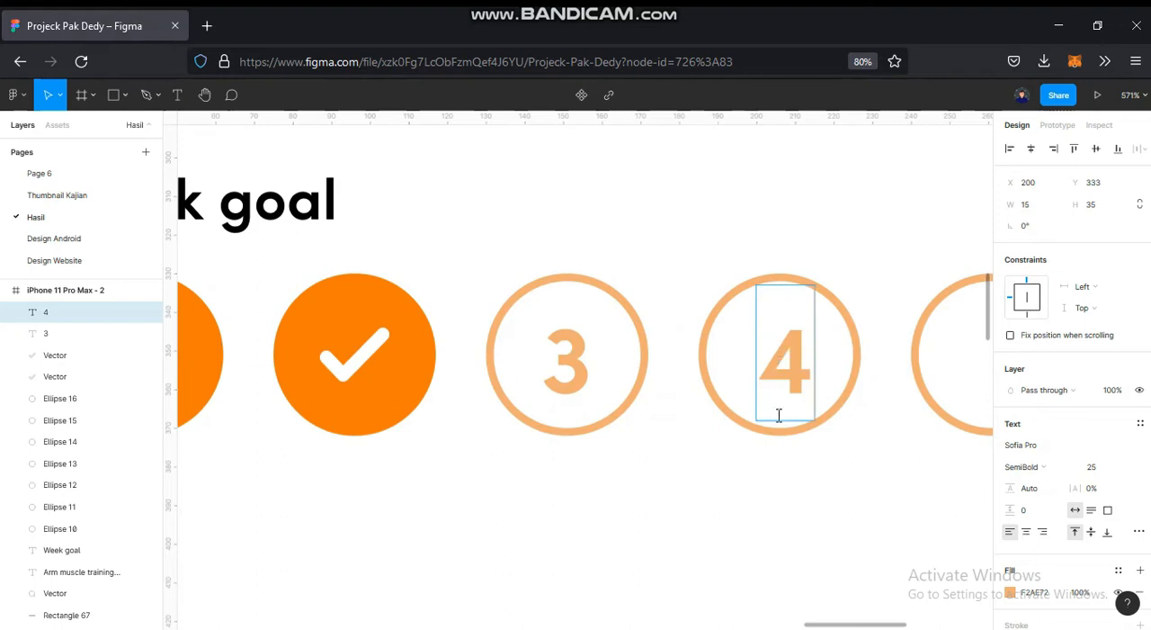
{"action": "key", "text": "Escape"}
{"action": "left_click_drag", "start_coordinate": [801, 381], "coordinate": [797, 383]}
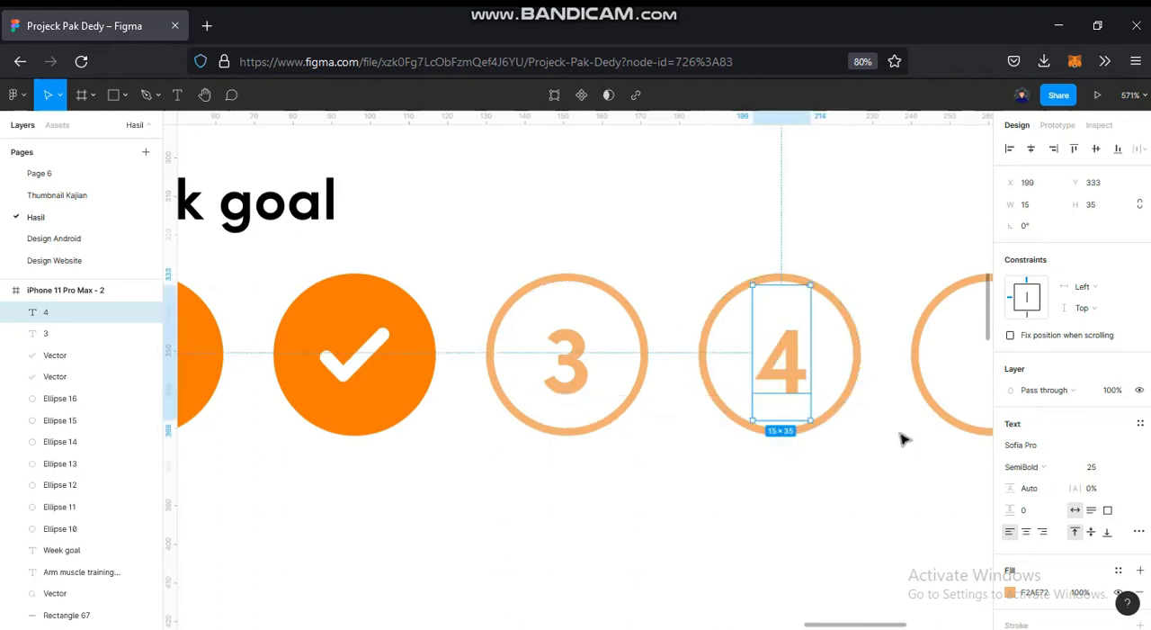
- Duplicate the number 4 into the fifth, sixth and seventh week circles
{"action": "scroll", "coordinate": [904, 439], "scroll_direction": "right", "scroll_amount": 5}
{"action": "left_click_drag", "start_coordinate": [397, 373], "coordinate": [641, 371]}
{"action": "scroll", "coordinate": [712, 401], "scroll_direction": "left", "scroll_amount": 8}
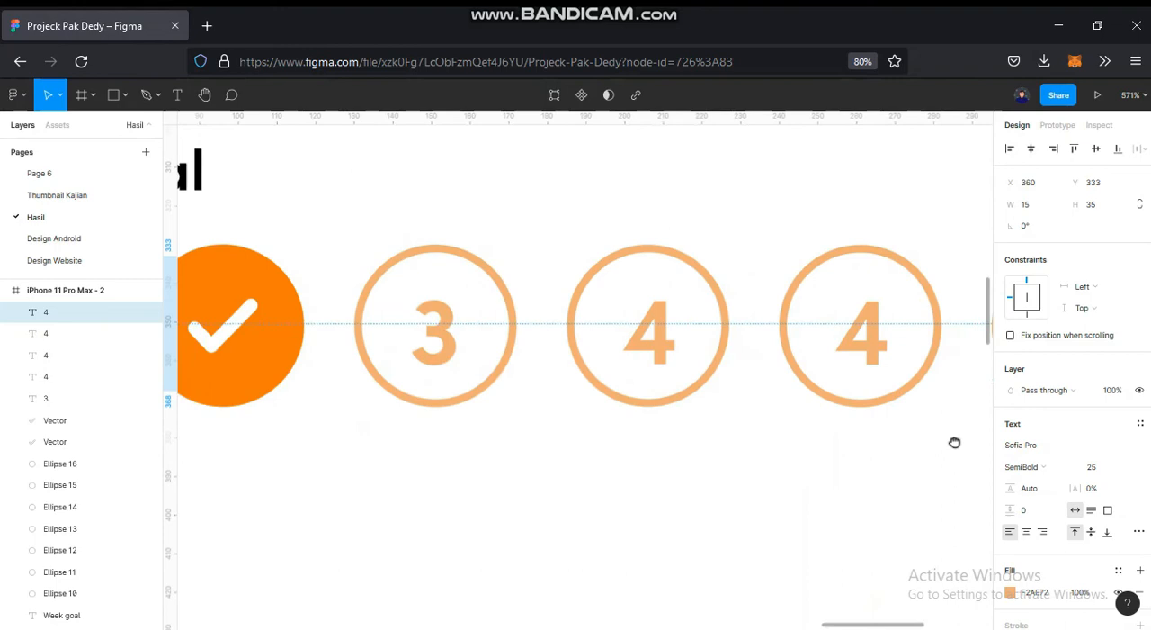
- Change the number in the fifth week circle to "5" and centre it in the circle
{"action": "scroll", "coordinate": [955, 443], "scroll_direction": "right", "scroll_amount": 5}
{"action": "left_click", "coordinate": [555, 404]}
{"action": "double_click", "coordinate": [553, 401]}
{"action": "type", "text": "5"}
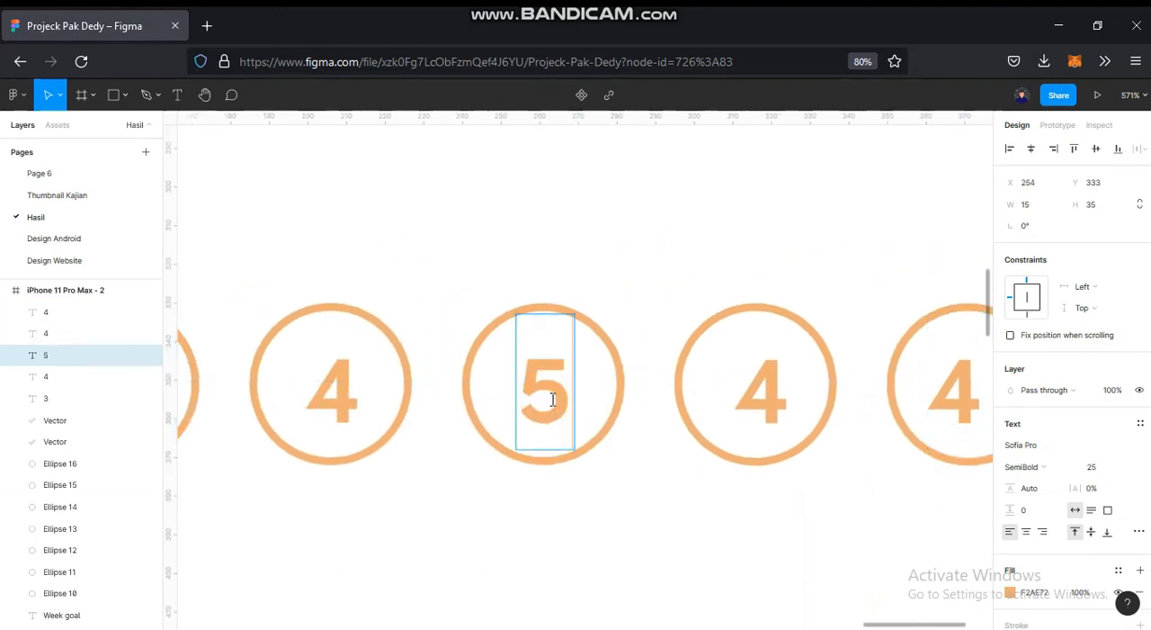
{"action": "key", "text": "Escape"}
{"action": "mouse_move", "coordinate": [562, 386]}
{"action": "left_mouse_down"}
{"action": "mouse_move", "coordinate": [550, 386]}
{"action": "mouse_move", "coordinate": [565, 388]}
{"action": "left_mouse_up"}
{"action": "left_click", "coordinate": [631, 477]}
- Change the numbers in the last two week circles to "6" and "7", centring each in its circle
{"action": "scroll", "coordinate": [471, 444], "scroll_direction": "right", "scroll_amount": 5}
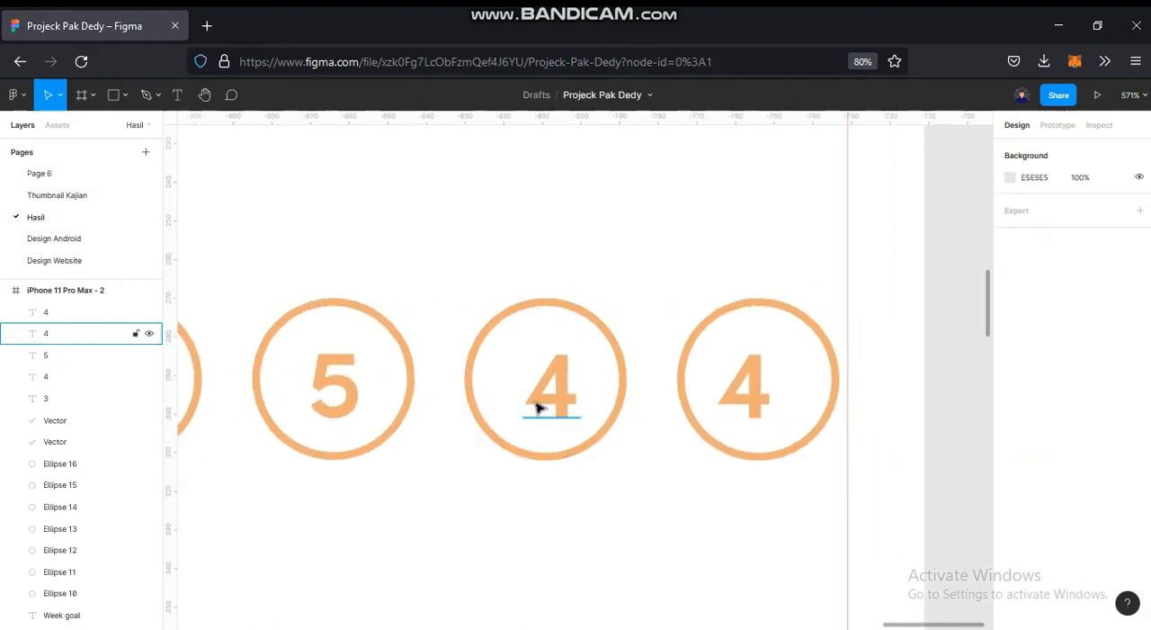
{"action": "double_click", "coordinate": [547, 398]}
{"action": "type", "text": "6"}
{"action": "key", "text": "Escape"}
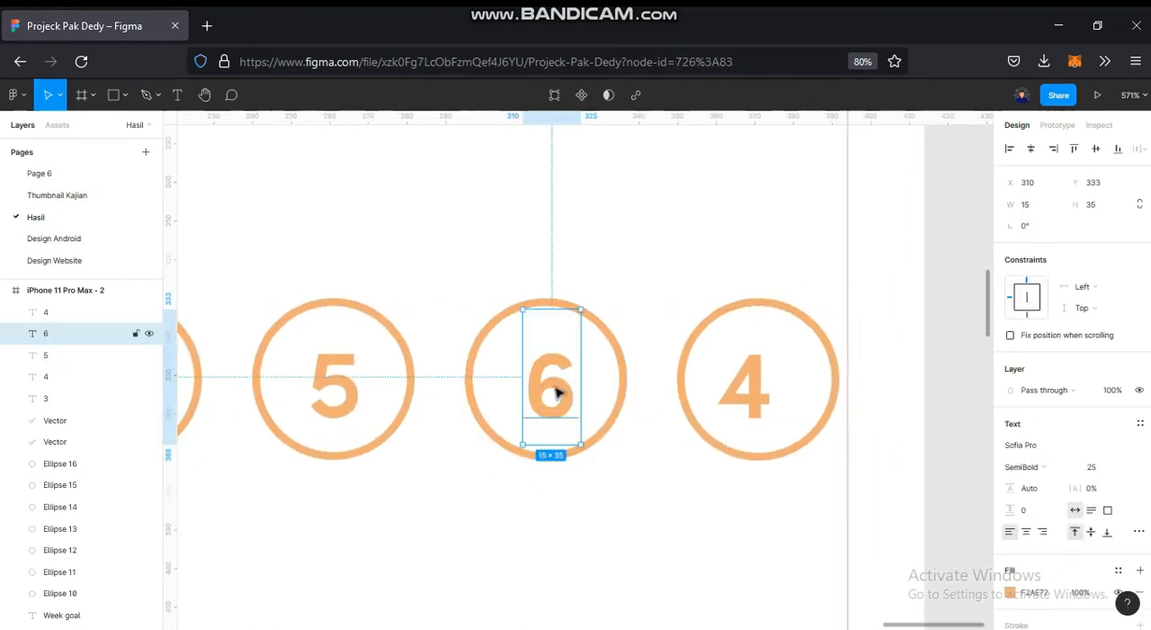
{"action": "double_click", "coordinate": [747, 402]}
{"action": "type", "text": "7"}
{"action": "key", "text": "Escape"}
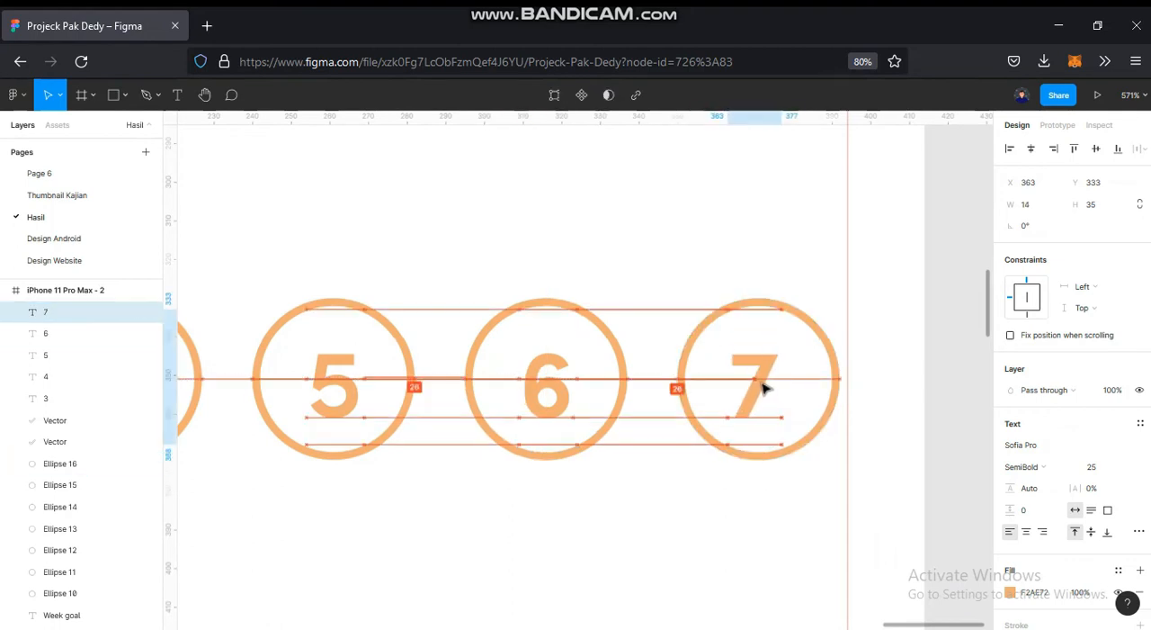
{"action": "left_click", "coordinate": [686, 480]}
- Move the topmost loose gym photo into the new frame below the week circles, aligned to both margin guides at X 20, Y 385
{"action": "scroll", "coordinate": [682, 481], "scroll_direction": "down", "scroll_amount": 2}
{"action": "scroll", "coordinate": [683, 478], "scroll_direction": "down", "scroll_amount": 10}
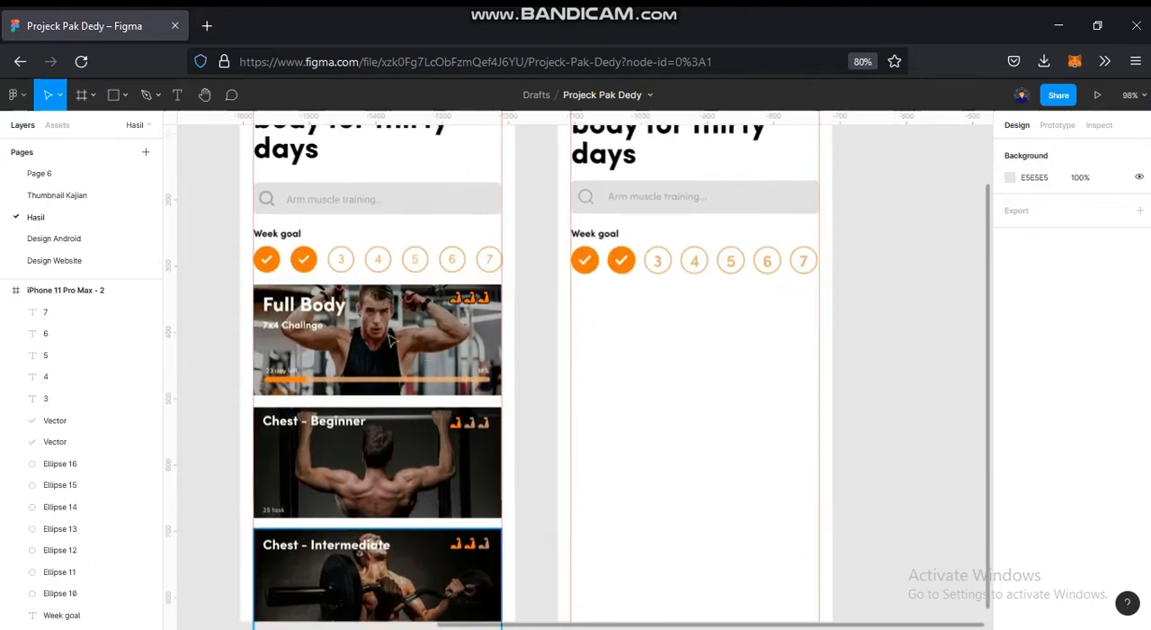
{"action": "scroll", "coordinate": [473, 477], "scroll_direction": "down", "scroll_amount": 3}
{"action": "scroll", "coordinate": [496, 455], "scroll_direction": "left", "scroll_amount": 5}
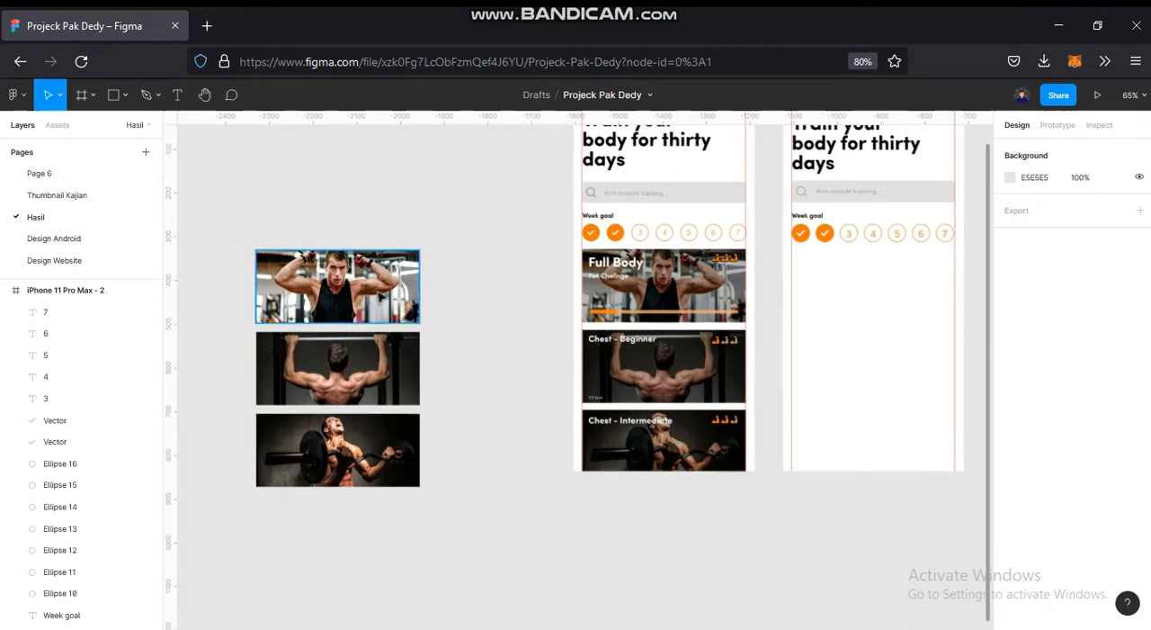
{"action": "left_click_drag", "start_coordinate": [861, 324], "coordinate": [911, 288]}
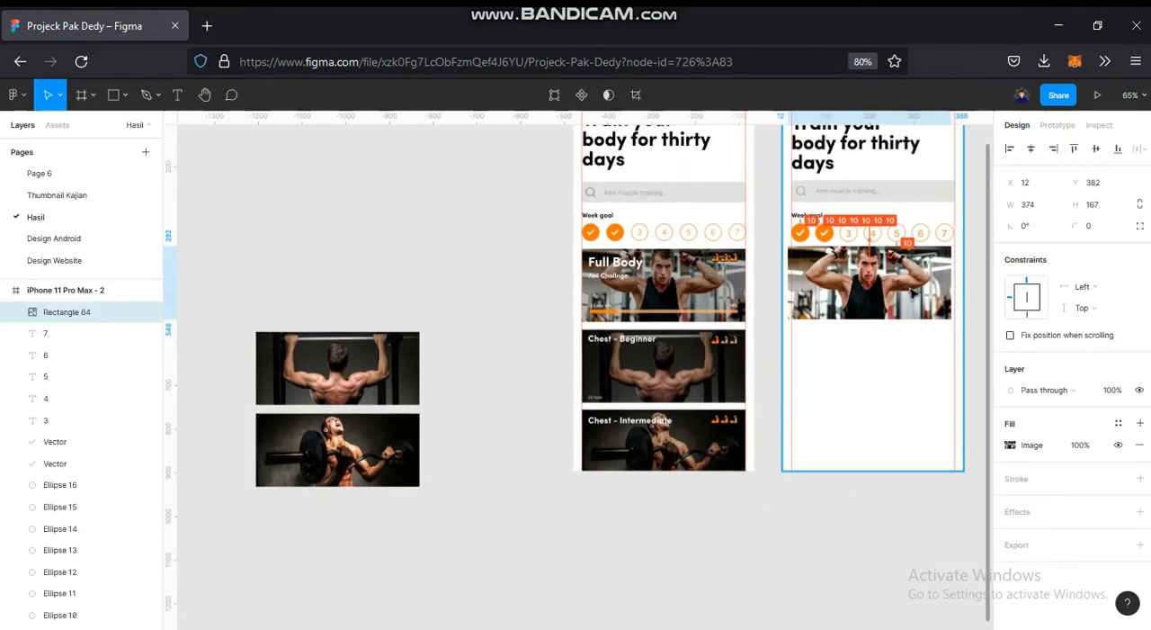
{"action": "left_click_drag", "start_coordinate": [896, 327], "coordinate": [681, 360]}
{"action": "scroll", "coordinate": [634, 335], "scroll_direction": "up", "scroll_amount": 3}
{"action": "left_click_drag", "start_coordinate": [610, 307], "coordinate": [646, 309]}
- Draw a rectangle about 372 × 170 over the gym photo in the new frame
{"action": "left_click", "coordinate": [114, 99]}
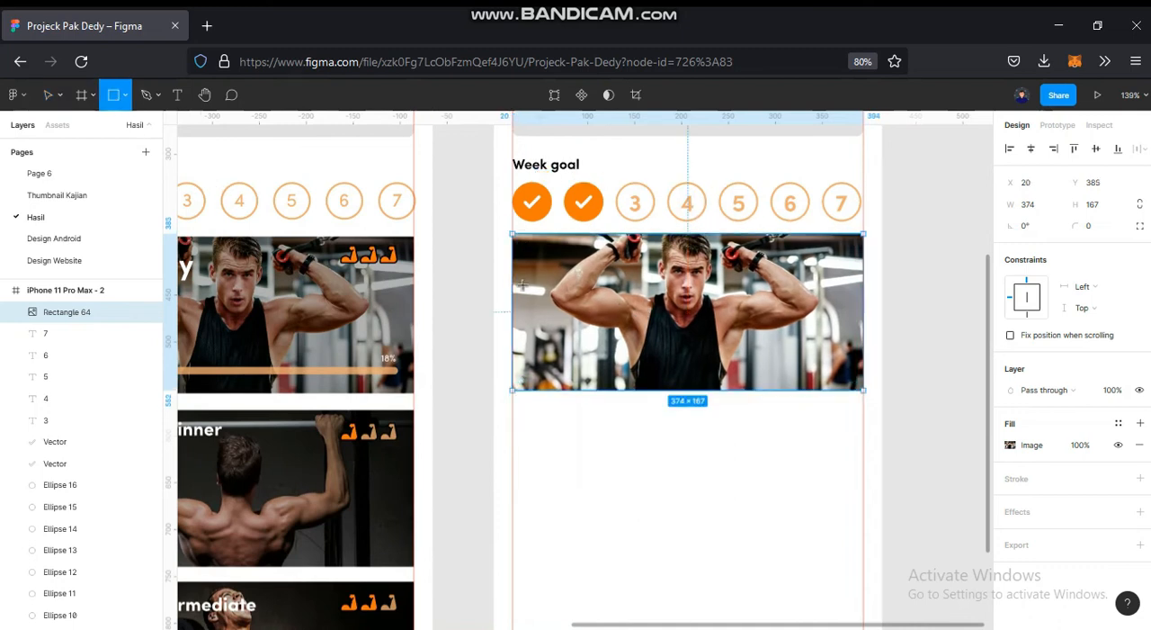
{"action": "scroll", "coordinate": [531, 316], "scroll_direction": "up", "scroll_amount": 3}
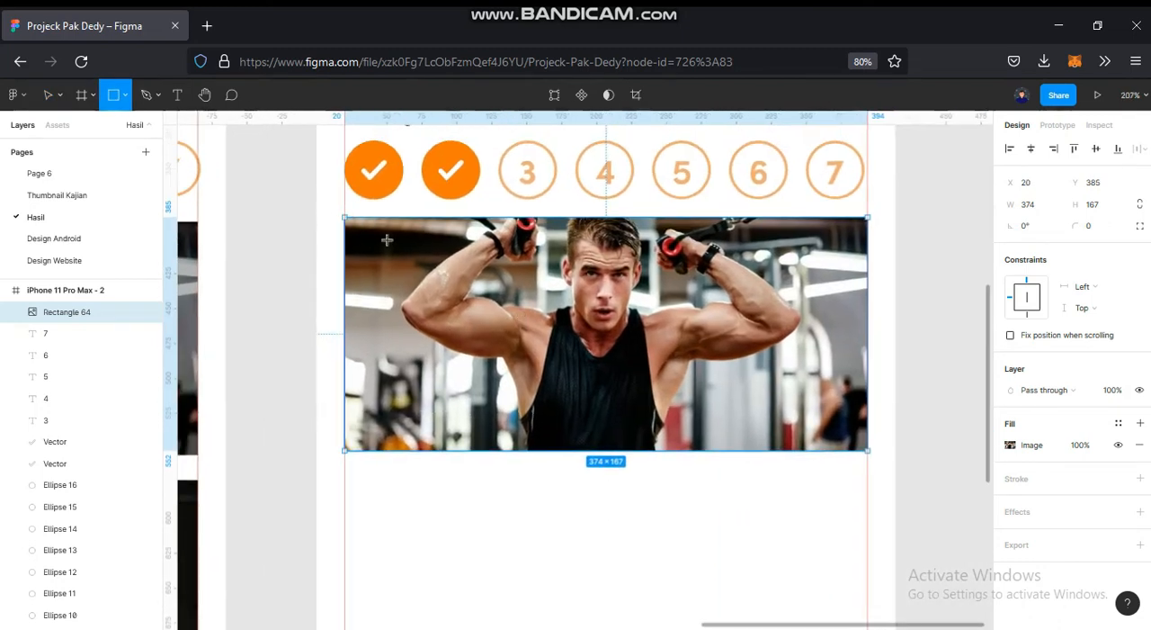
{"action": "left_click_drag", "start_coordinate": [344, 213], "coordinate": [866, 452]}
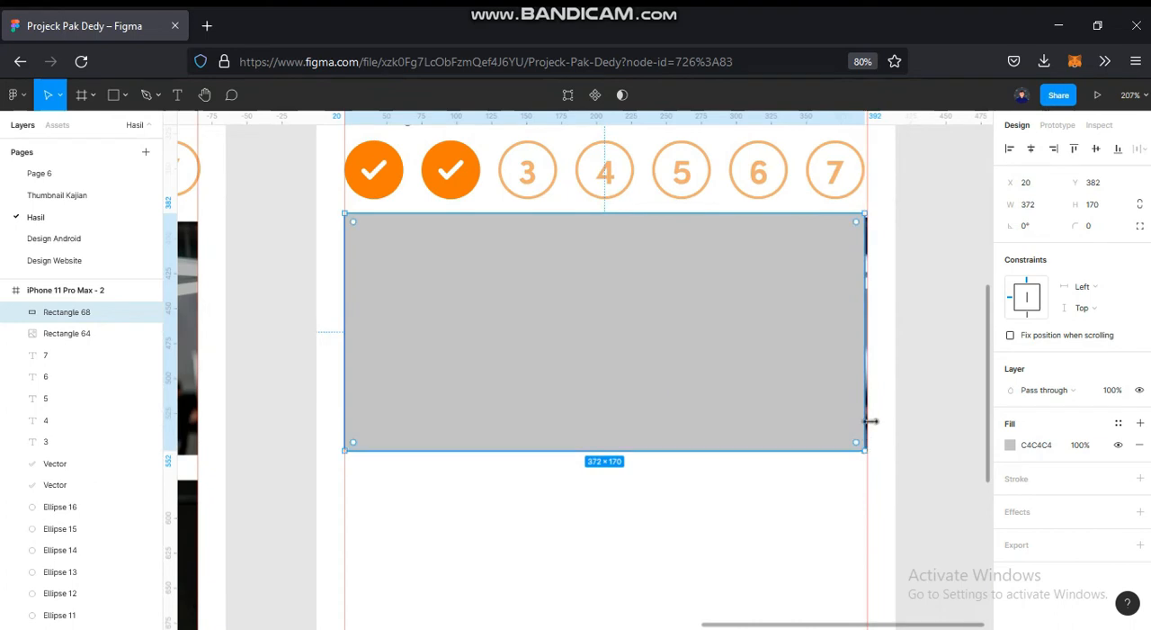
- Resize the grey rectangle to 374 × 167 with its top edge at Y 385, covering the gym photo exactly
{"action": "scroll", "coordinate": [870, 433], "scroll_direction": "up", "scroll_amount": 10}
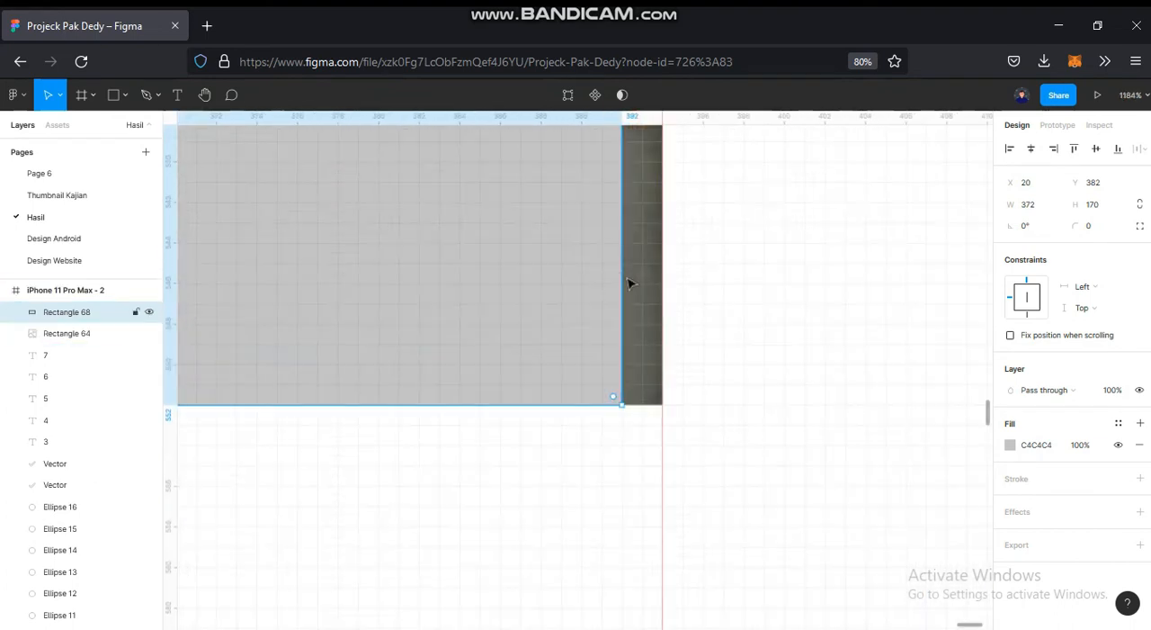
{"action": "scroll", "coordinate": [627, 286], "scroll_direction": "up", "scroll_amount": 5}
{"action": "left_click_drag", "start_coordinate": [659, 289], "coordinate": [681, 469]}
{"action": "scroll", "coordinate": [668, 283], "scroll_direction": "down", "scroll_amount": 7}
{"action": "left_click_drag", "start_coordinate": [698, 333], "coordinate": [708, 575]}
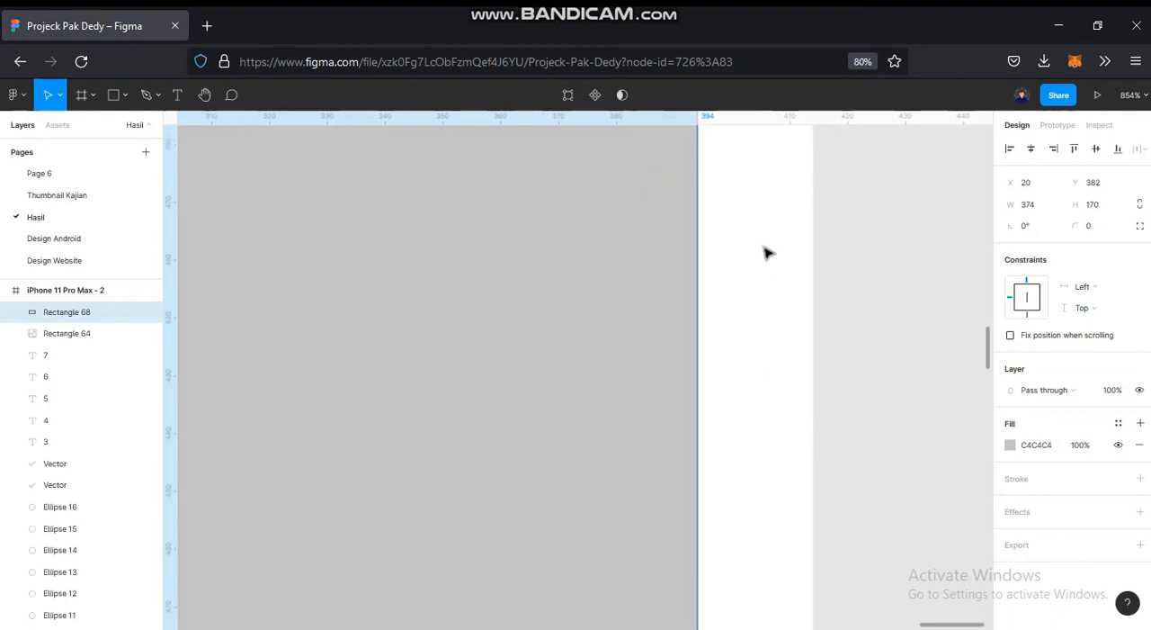
{"action": "left_click_drag", "start_coordinate": [763, 259], "coordinate": [722, 492]}
{"action": "scroll", "coordinate": [654, 408], "scroll_direction": "up", "scroll_amount": 7}
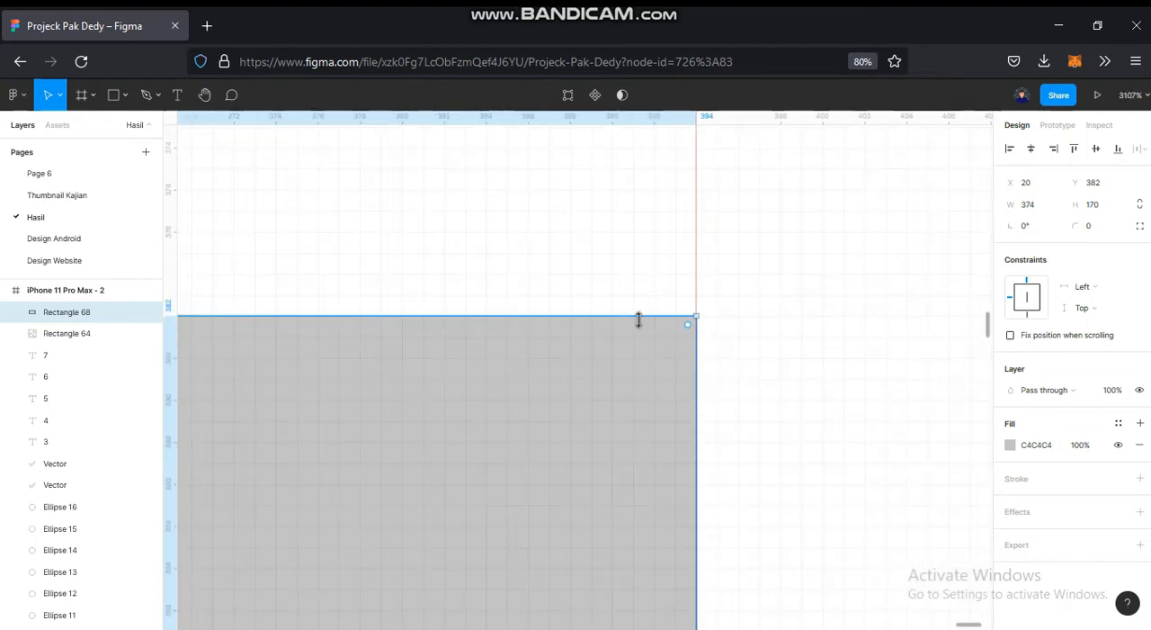
{"action": "left_click_drag", "start_coordinate": [644, 361], "coordinate": [646, 385]}
{"action": "scroll", "coordinate": [646, 385], "scroll_direction": "down", "scroll_amount": 9}
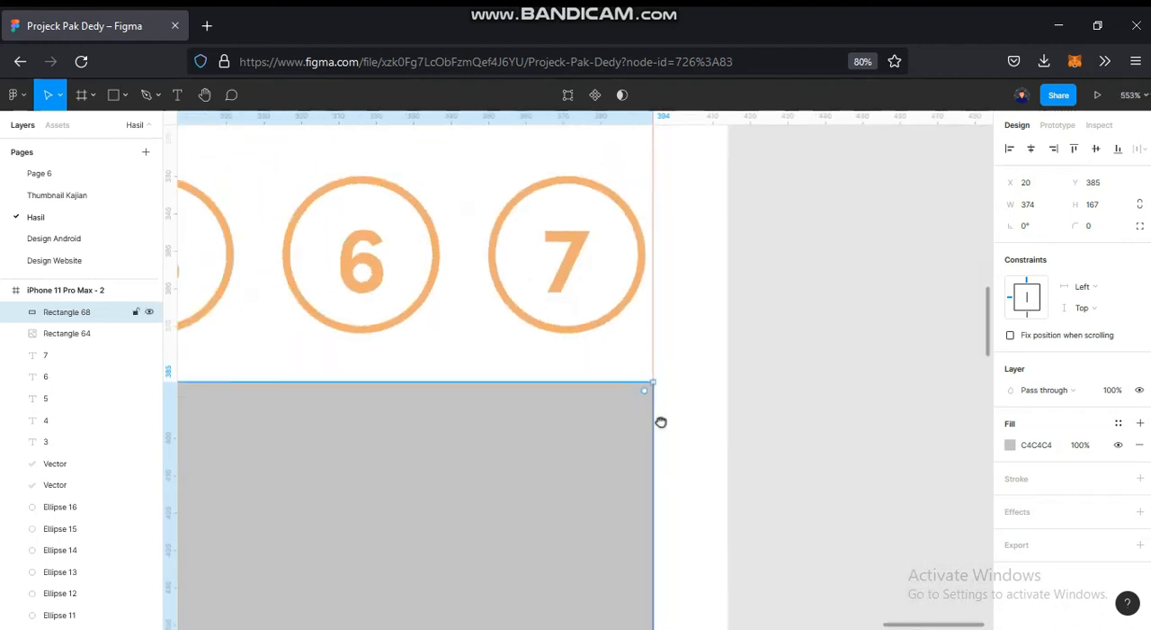
- Set the fill colour of the rectangle covering the photo to 000000
{"action": "left_click", "coordinate": [1010, 445]}
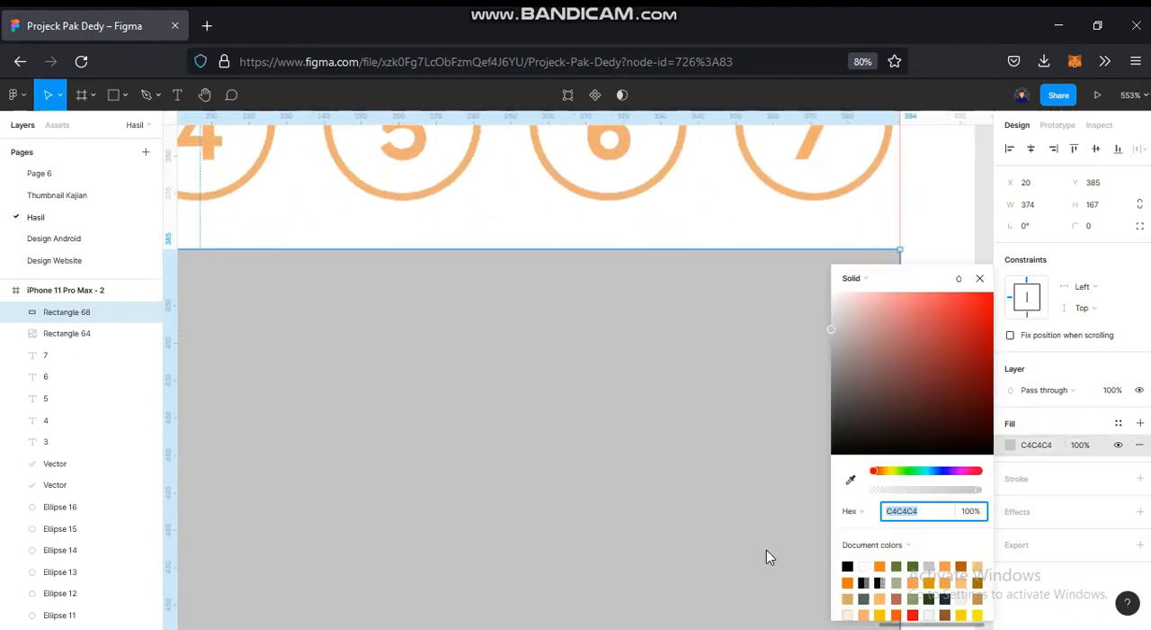
{"action": "type", "text": "000000"}
{"action": "key", "text": "Return"}
{"action": "scroll", "coordinate": [696, 462], "scroll_direction": "down", "scroll_amount": 2}
{"action": "scroll", "coordinate": [698, 460], "scroll_direction": "down", "scroll_amount": 3}
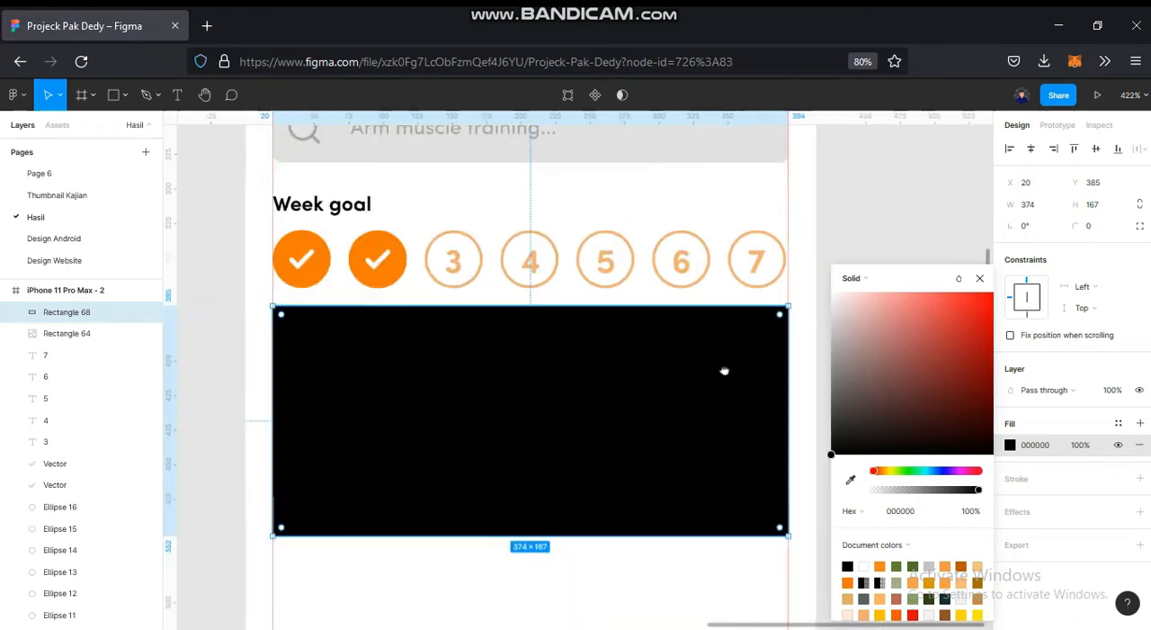
{"action": "left_click", "coordinate": [819, 415]}
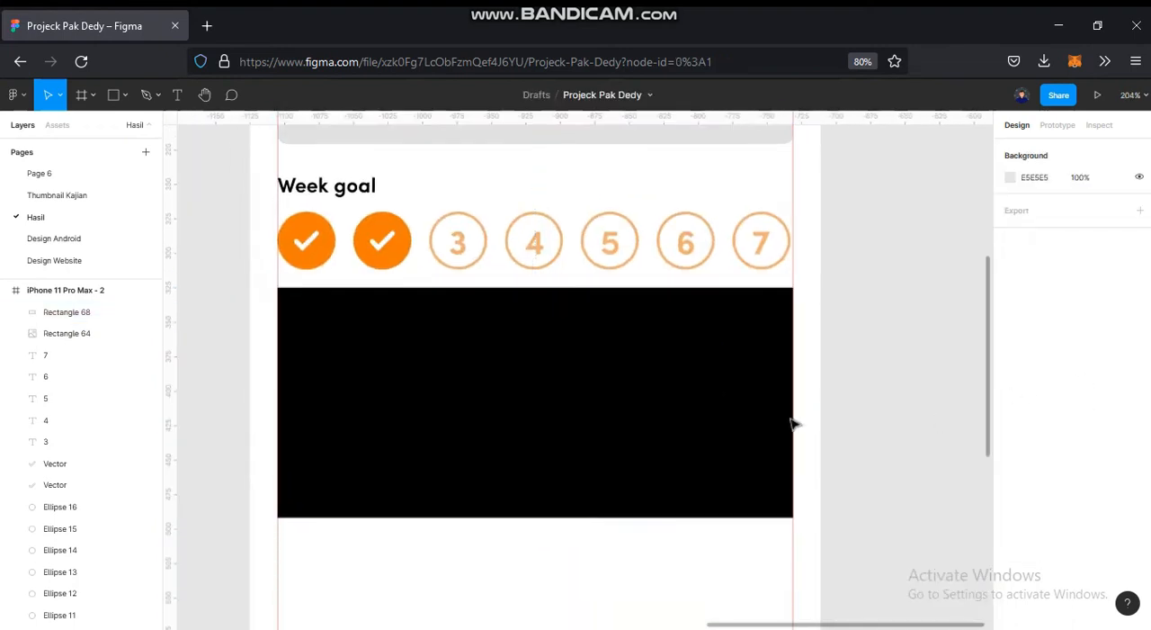
- Set the black rectangle's layer opacity to 50% so it darkens the photo beneath it
{"action": "left_click", "coordinate": [756, 418]}
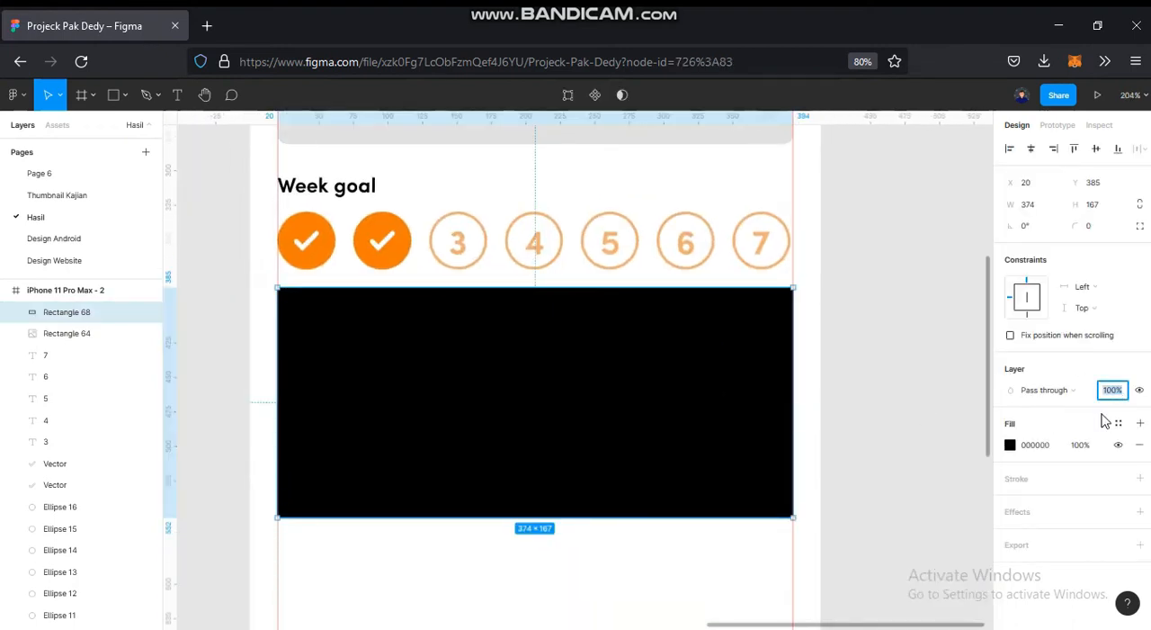
{"action": "type", "text": "50"}
{"action": "key", "text": "Return"}
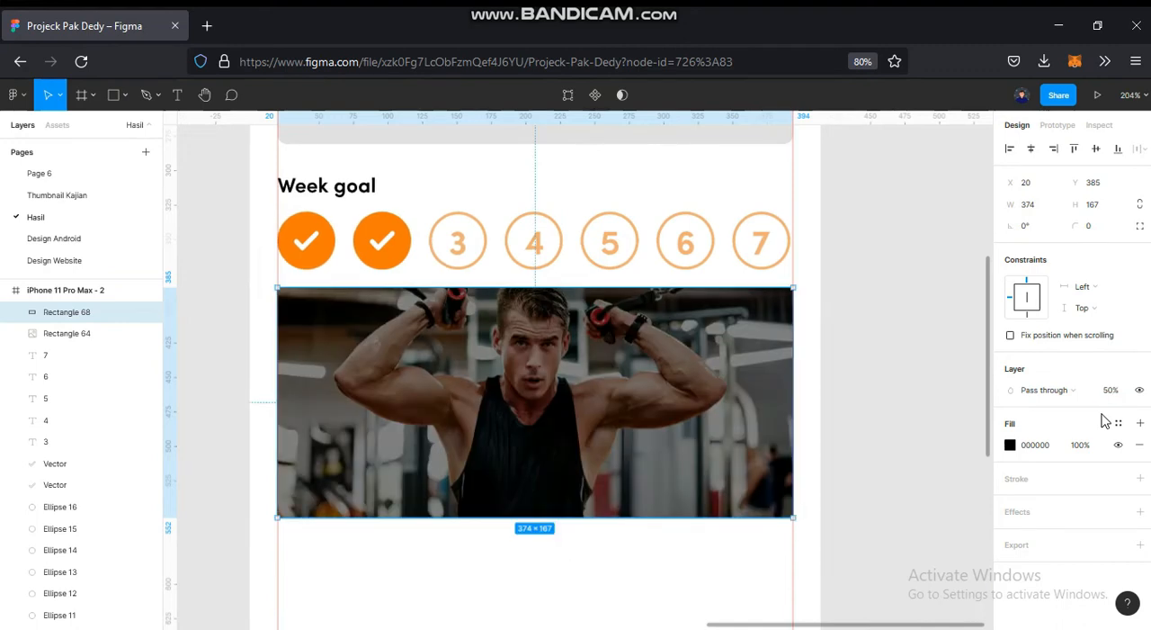
{"action": "left_click", "coordinate": [846, 366]}
- Search the Iconify plugin for "muscle" and import the filled IconPark muscle icon
{"action": "scroll", "coordinate": [845, 366], "scroll_direction": "down", "scroll_amount": 4}
{"action": "left_click_drag", "start_coordinate": [486, 404], "coordinate": [493, 379]}
{"action": "right_click", "coordinate": [491, 380]}
{"action": "mouse_move", "coordinate": [539, 493]}
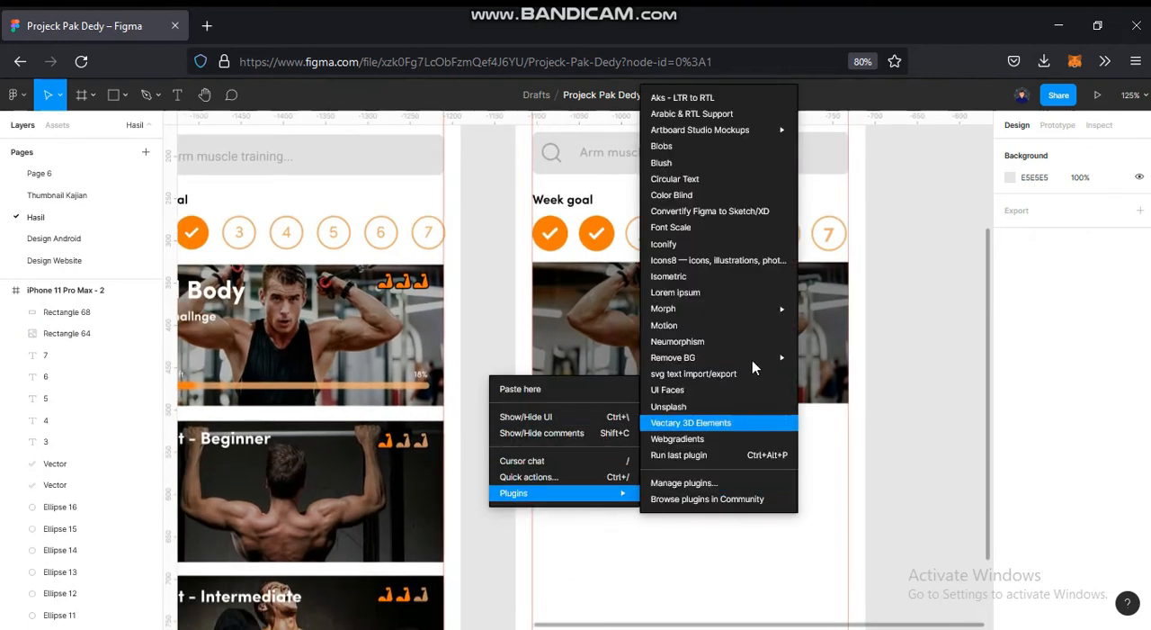
{"action": "left_click", "coordinate": [666, 243]}
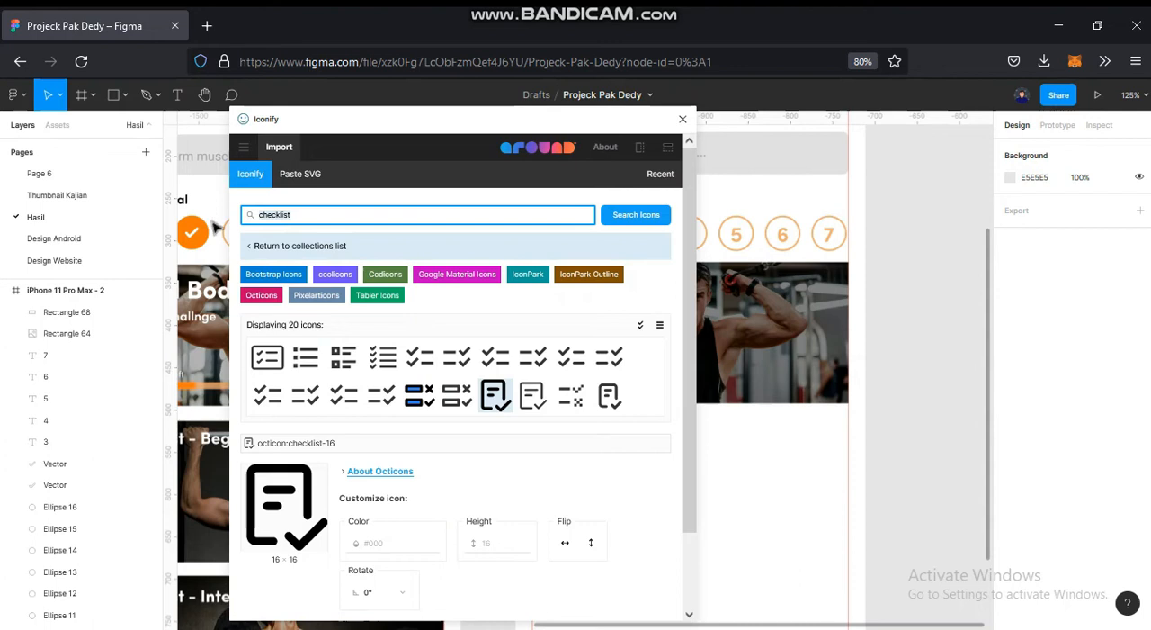
{"action": "type", "text": "muscle"}
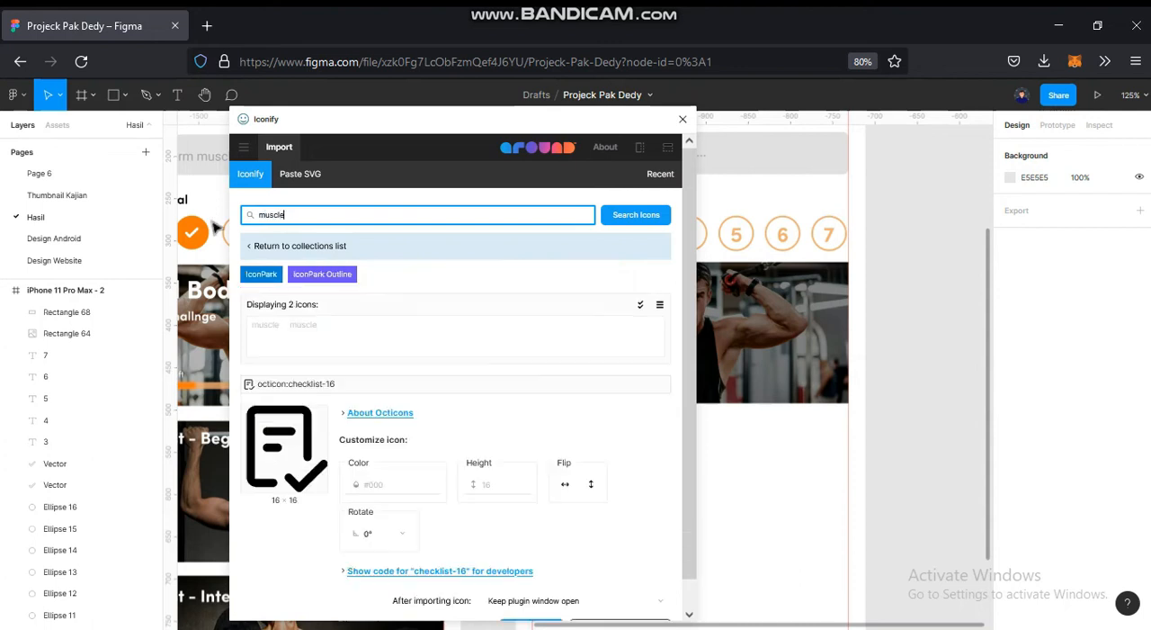
{"action": "left_click", "coordinate": [272, 339]}
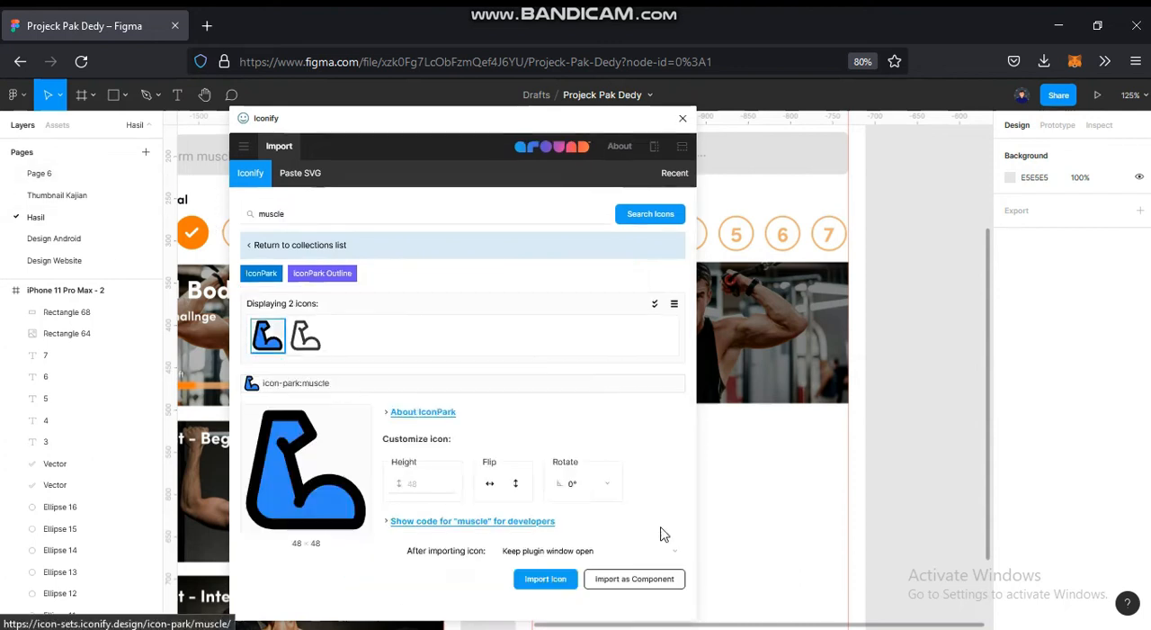
- Close the plugin and place the ungrouped muscle icon on the upper right part of the darkened photo
{"action": "left_click", "coordinate": [682, 118]}
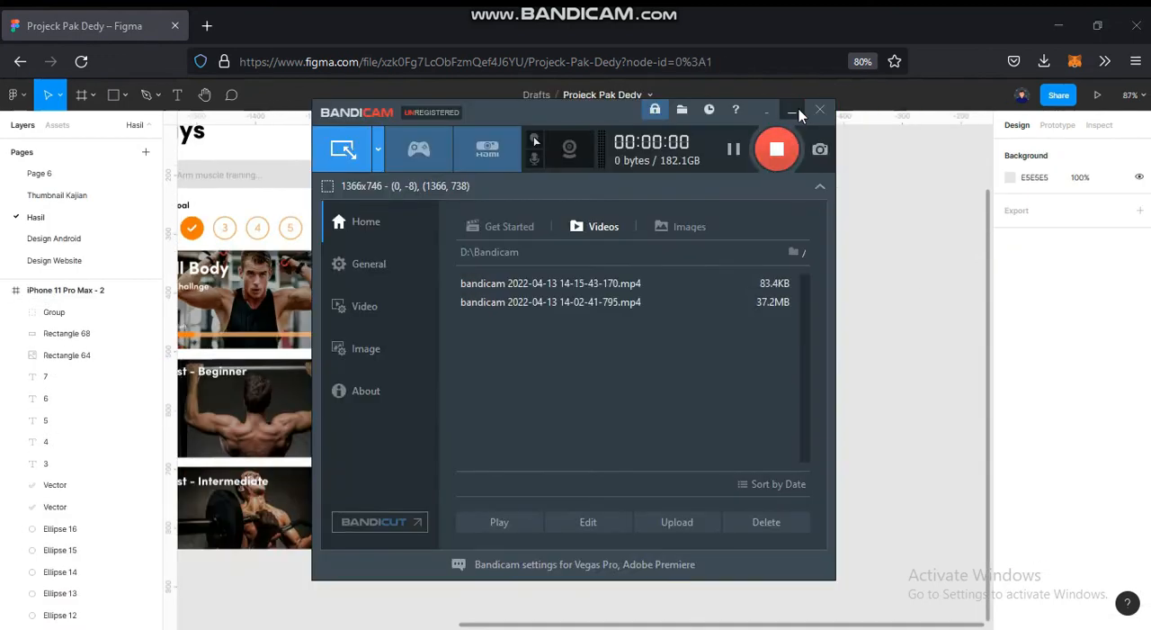
{"action": "left_click", "coordinate": [792, 110]}
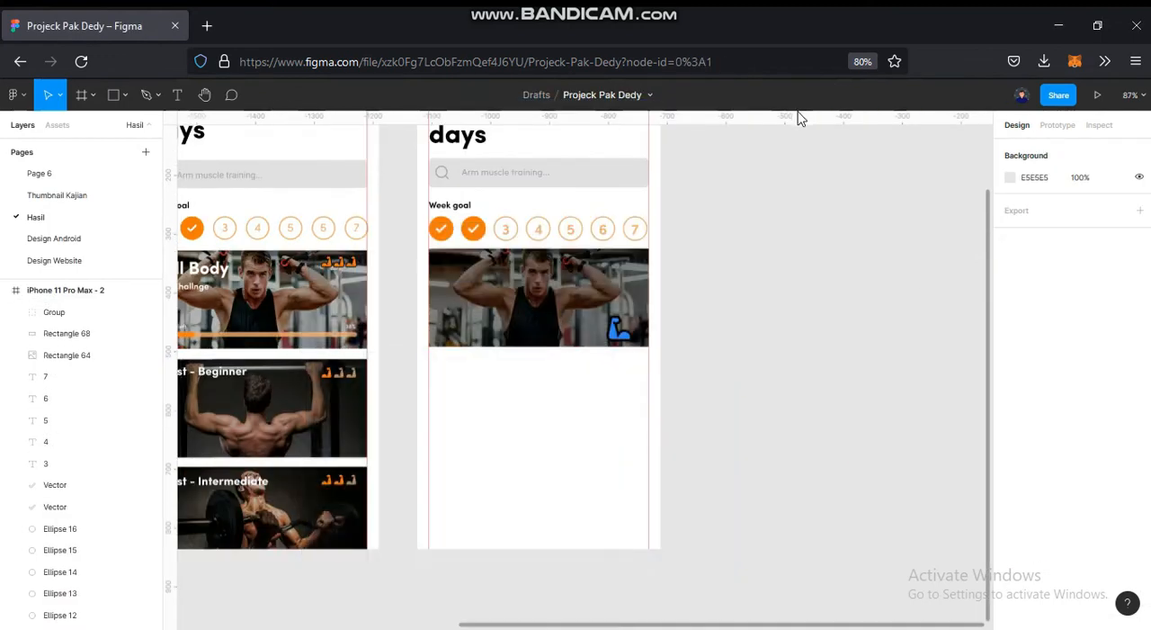
{"action": "scroll", "coordinate": [617, 329], "scroll_direction": "up", "scroll_amount": 2}
{"action": "scroll", "coordinate": [693, 293], "scroll_direction": "up", "scroll_amount": 3}
{"action": "left_click", "coordinate": [620, 331]}
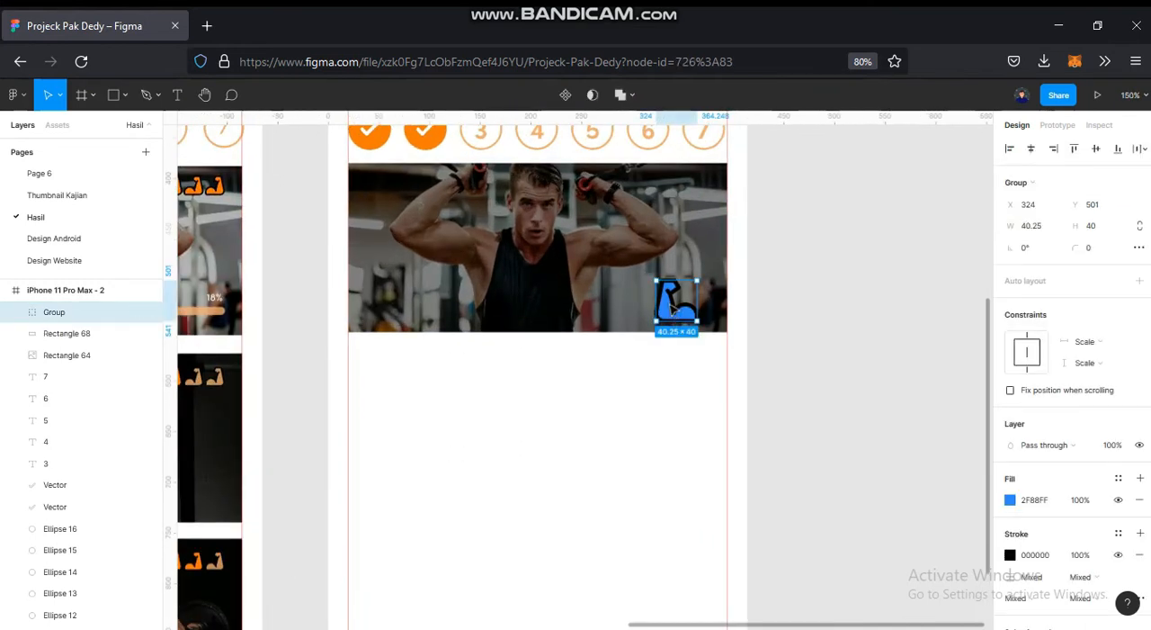
{"action": "left_click_drag", "start_coordinate": [668, 282], "coordinate": [665, 201]}
{"action": "scroll", "coordinate": [670, 234], "scroll_direction": "up", "scroll_amount": 2}
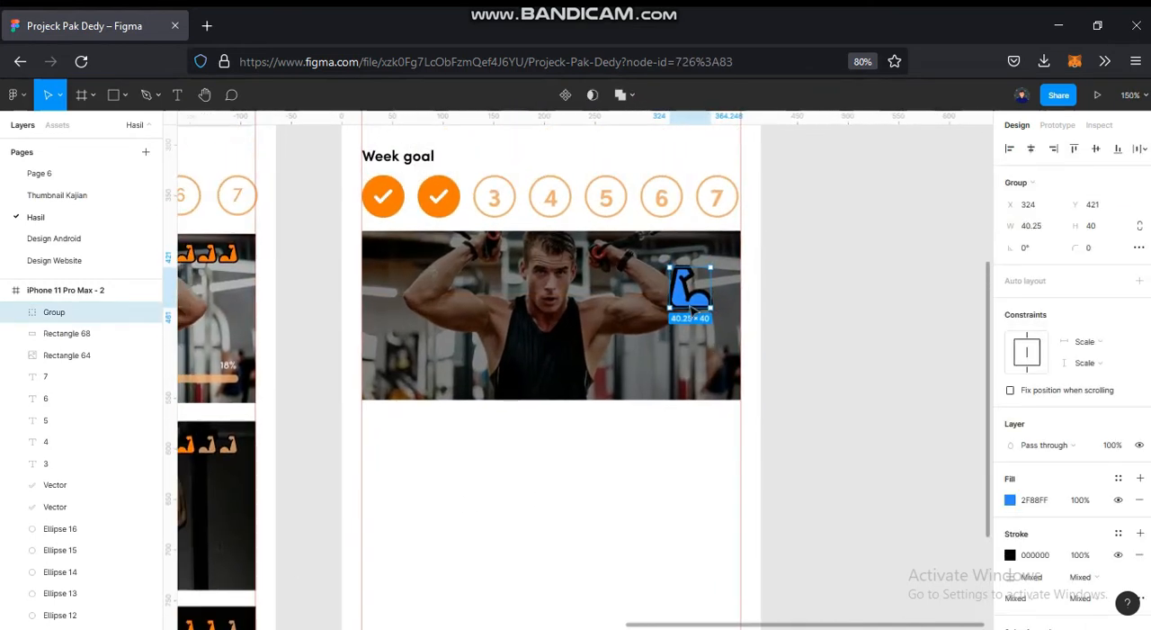
{"action": "scroll", "coordinate": [675, 270], "scroll_direction": "up", "scroll_amount": 1}
- Flip the muscle icon horizontally and move it slightly up and left on the photo, to about Y 412
{"action": "right_click", "coordinate": [667, 289]}
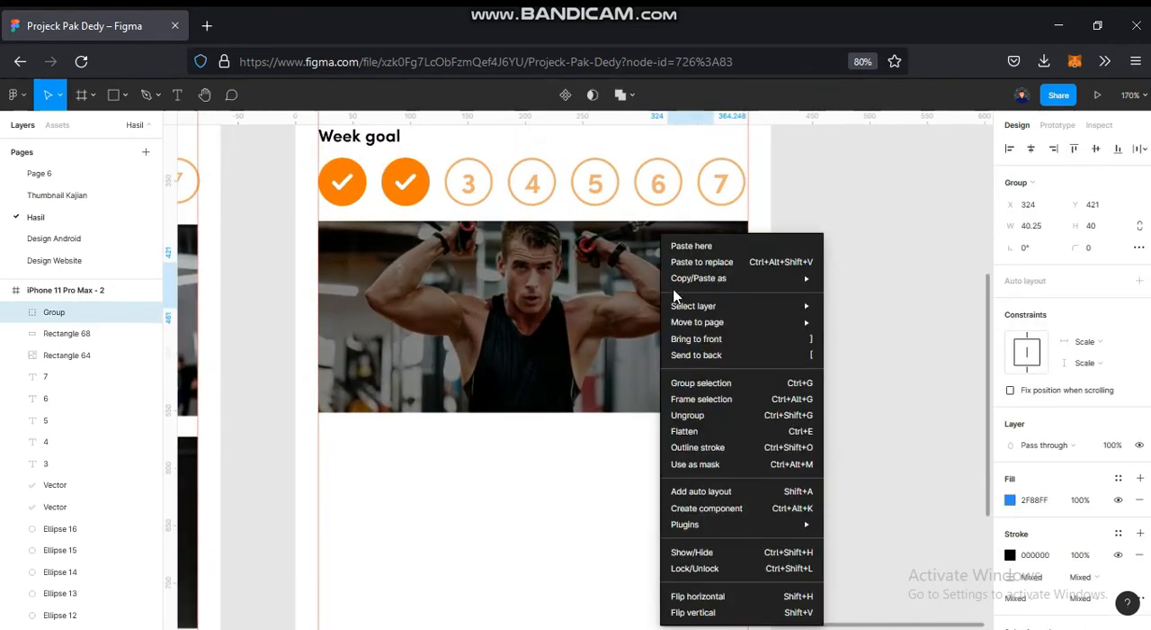
{"action": "left_click", "coordinate": [710, 596]}
{"action": "left_click", "coordinate": [825, 332]}
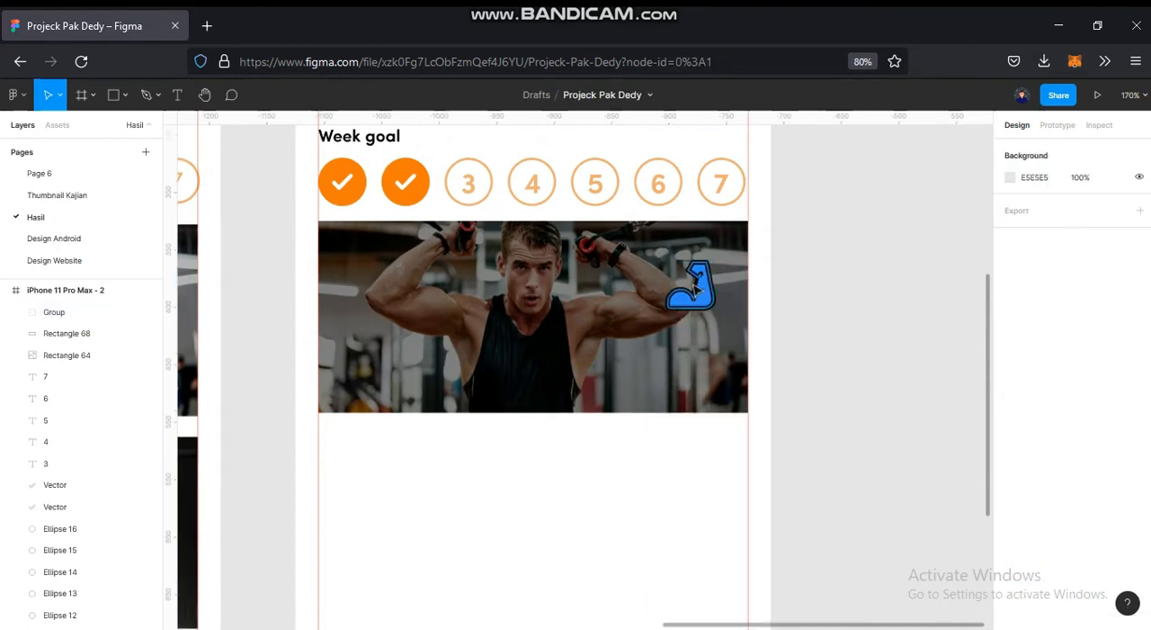
{"action": "scroll", "coordinate": [694, 288], "scroll_direction": "up", "scroll_amount": 3}
{"action": "left_click_drag", "start_coordinate": [697, 300], "coordinate": [632, 329]}
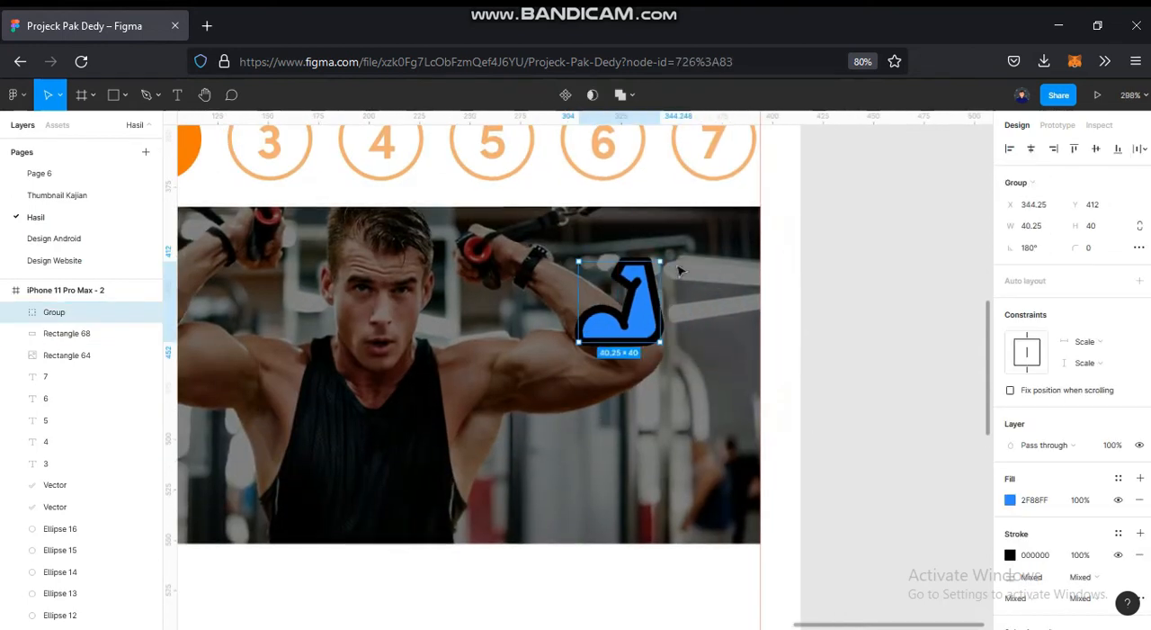
- Set the muscle icon's stroke weight to 2, shrink it to about 26 × 26 and move it up to Y 402
{"action": "left_click_drag", "start_coordinate": [661, 261], "coordinate": [663, 307]}
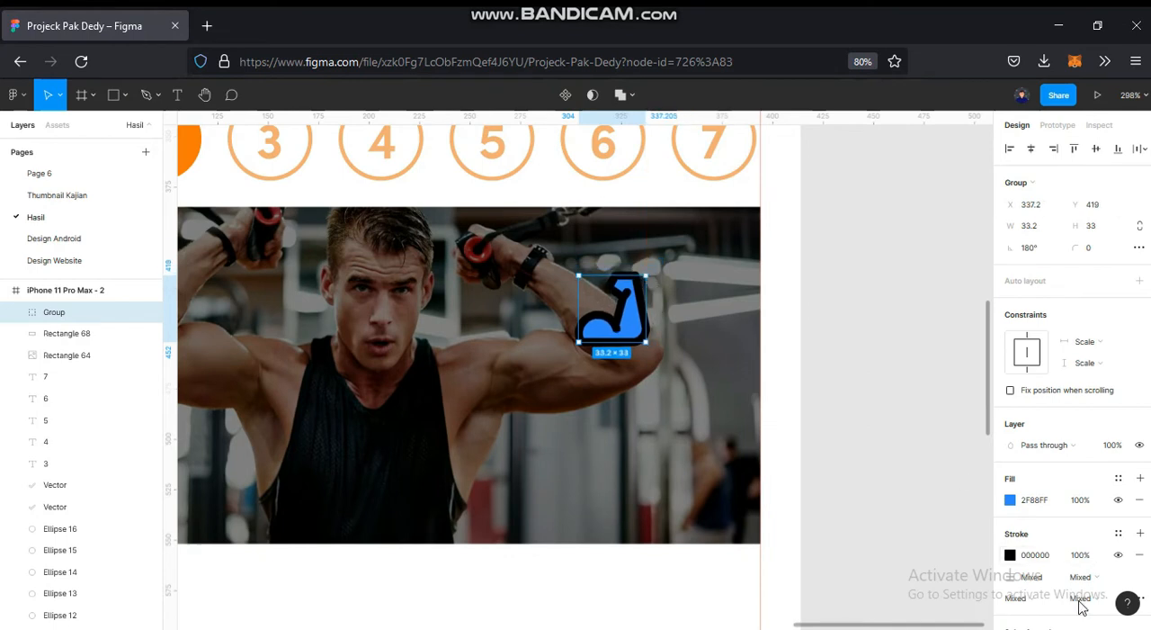
{"action": "scroll", "coordinate": [1034, 486], "scroll_direction": "down", "scroll_amount": 2}
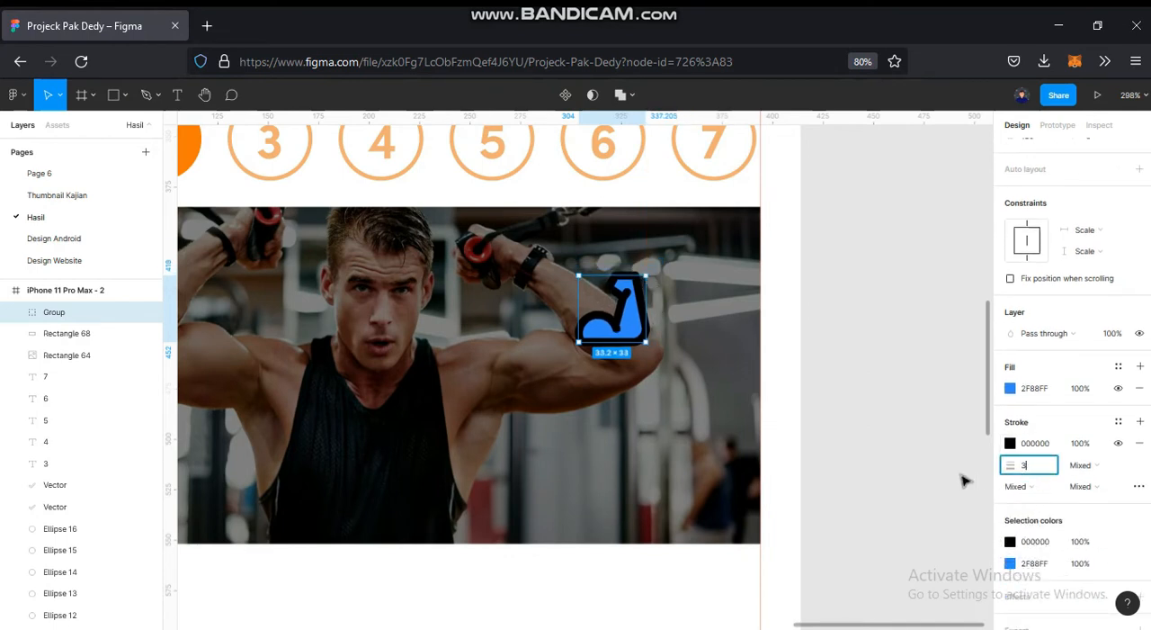
{"action": "key", "text": "Return"}
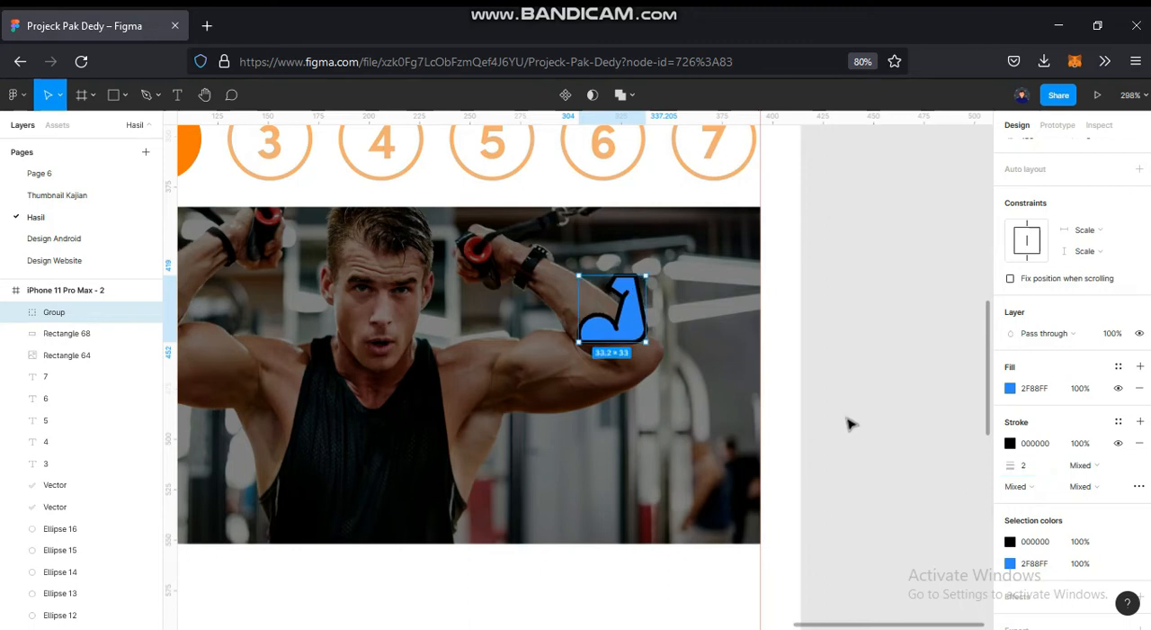
{"action": "mouse_move", "coordinate": [646, 276]}
{"action": "left_mouse_down"}
{"action": "mouse_move", "coordinate": [619, 307]}
{"action": "mouse_move", "coordinate": [636, 296]}
{"action": "mouse_move", "coordinate": [628, 269]}
{"action": "left_mouse_up"}
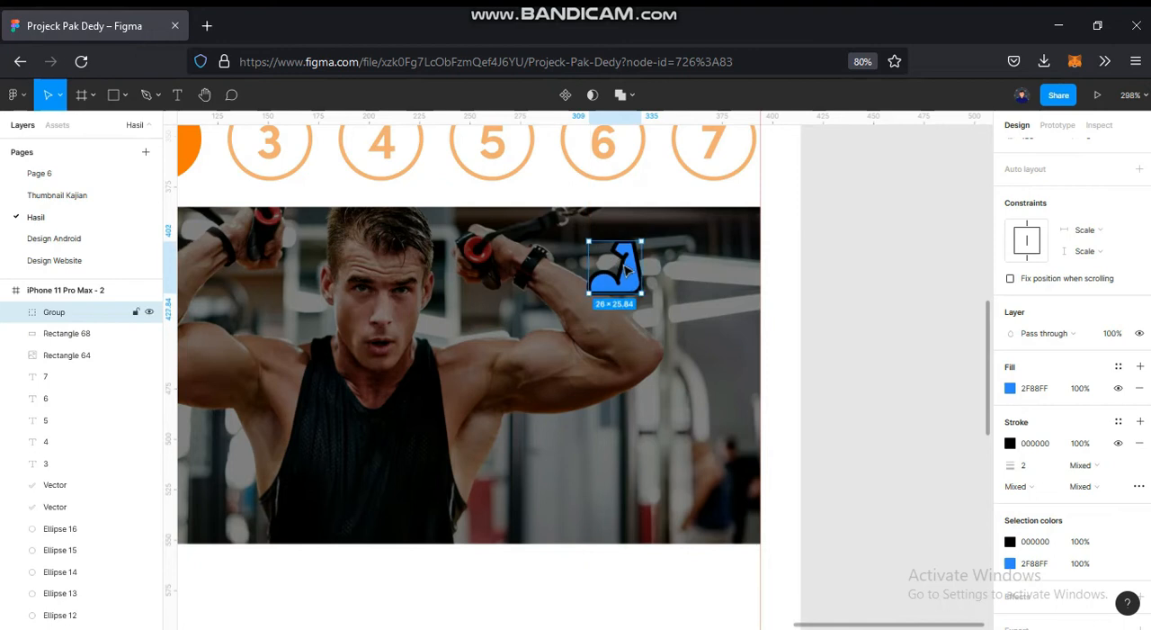
- Try to recolour the muscle icon with the orange sampled from the second week circle
{"action": "left_click_drag", "start_coordinate": [500, 266], "coordinate": [654, 286]}
{"action": "key", "text": "i"}
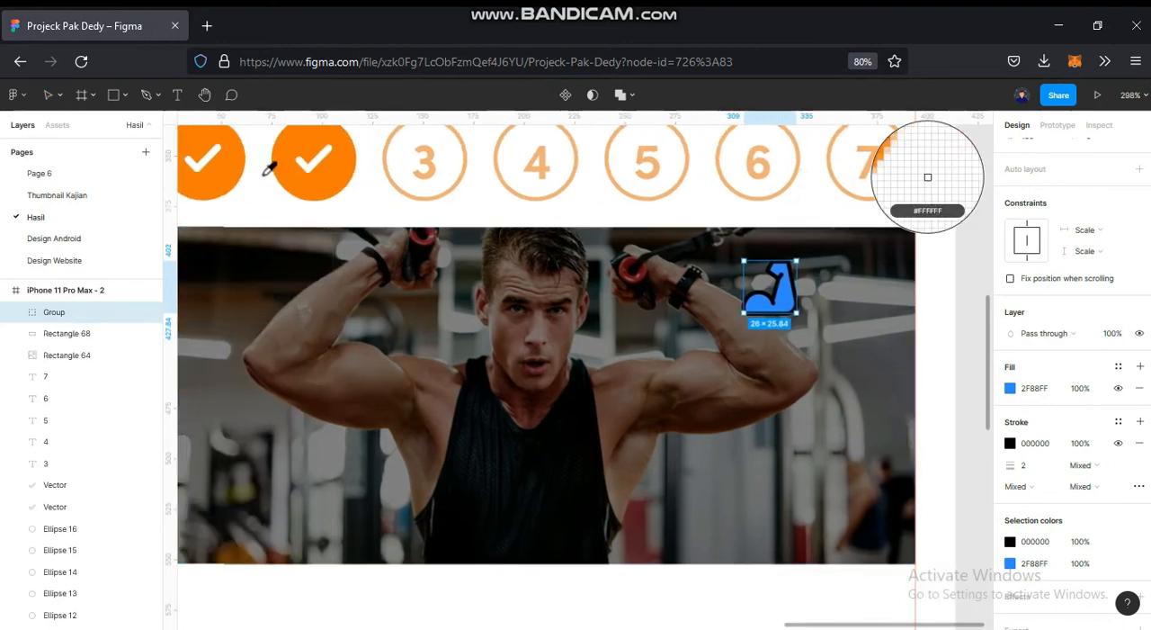
{"action": "left_click", "coordinate": [295, 175]}
{"action": "key", "text": "ctrl+z"}
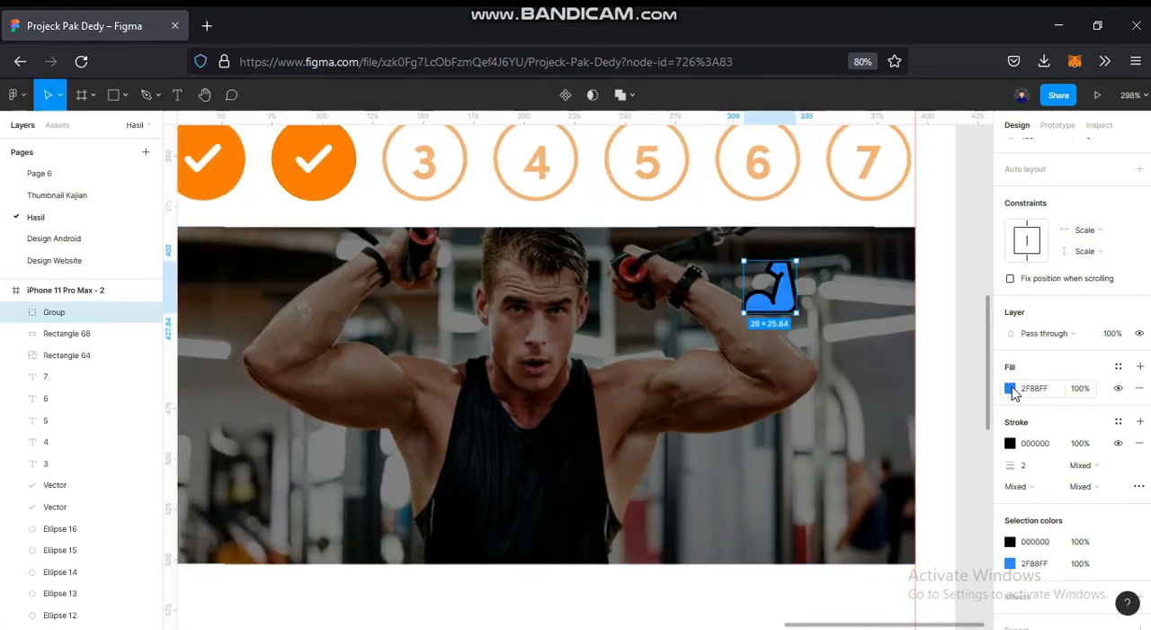
- Recolour the muscle icon's fill to FF7800 by sampling the orange of the second week circle
{"action": "left_click", "coordinate": [1010, 388]}
{"action": "left_click", "coordinate": [847, 480]}
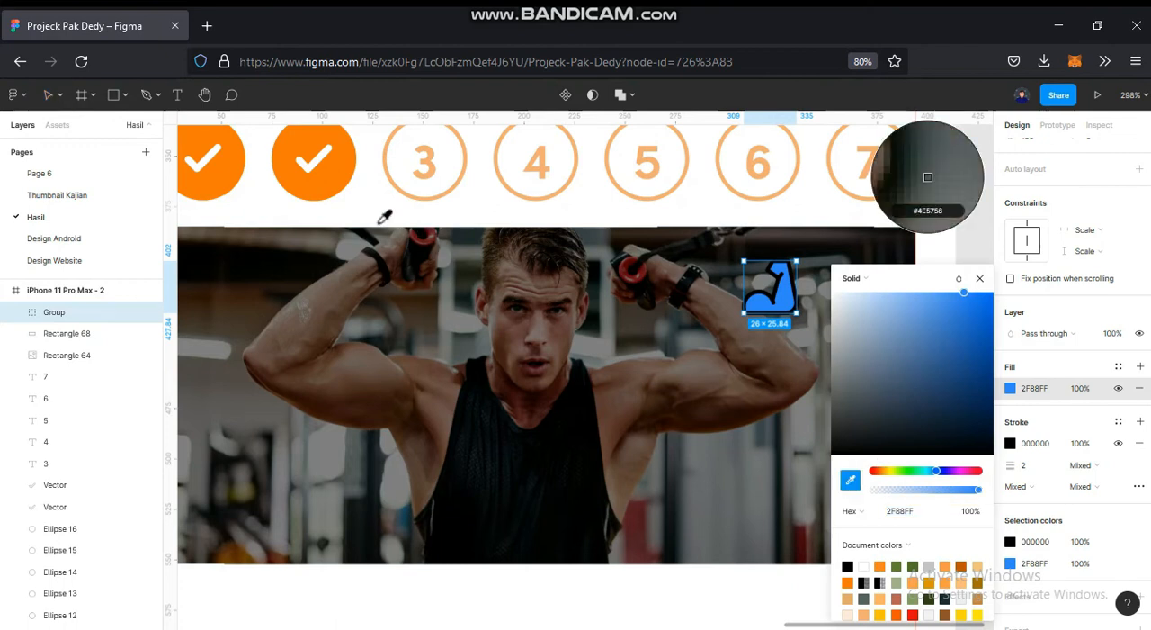
{"action": "left_click", "coordinate": [337, 170]}
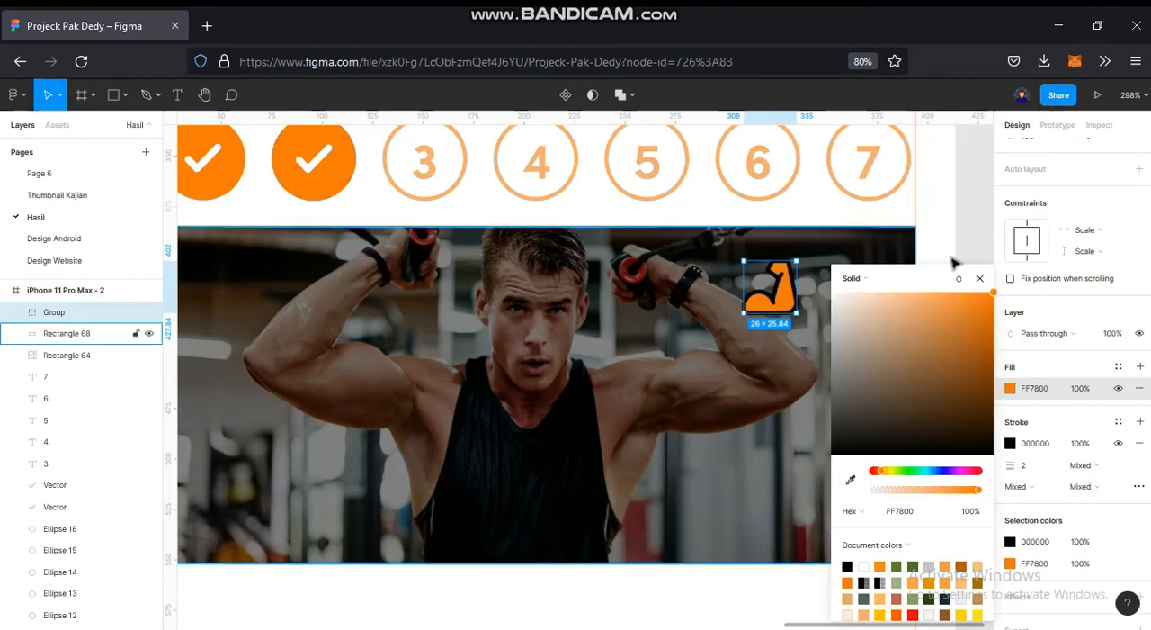
{"action": "left_click", "coordinate": [979, 278]}
{"action": "left_click", "coordinate": [932, 393]}
{"action": "scroll", "coordinate": [932, 393], "scroll_direction": "down", "scroll_amount": 5, "text": "ctrl"}
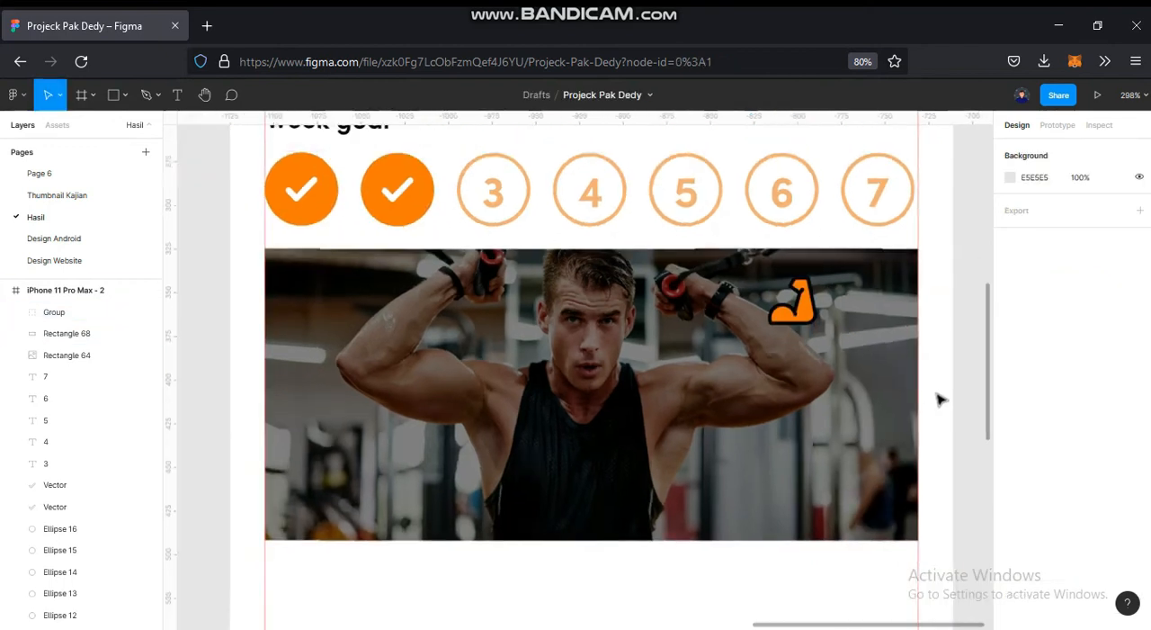
{"action": "scroll", "coordinate": [836, 396], "scroll_direction": "up", "scroll_amount": 5, "text": "ctrl"}
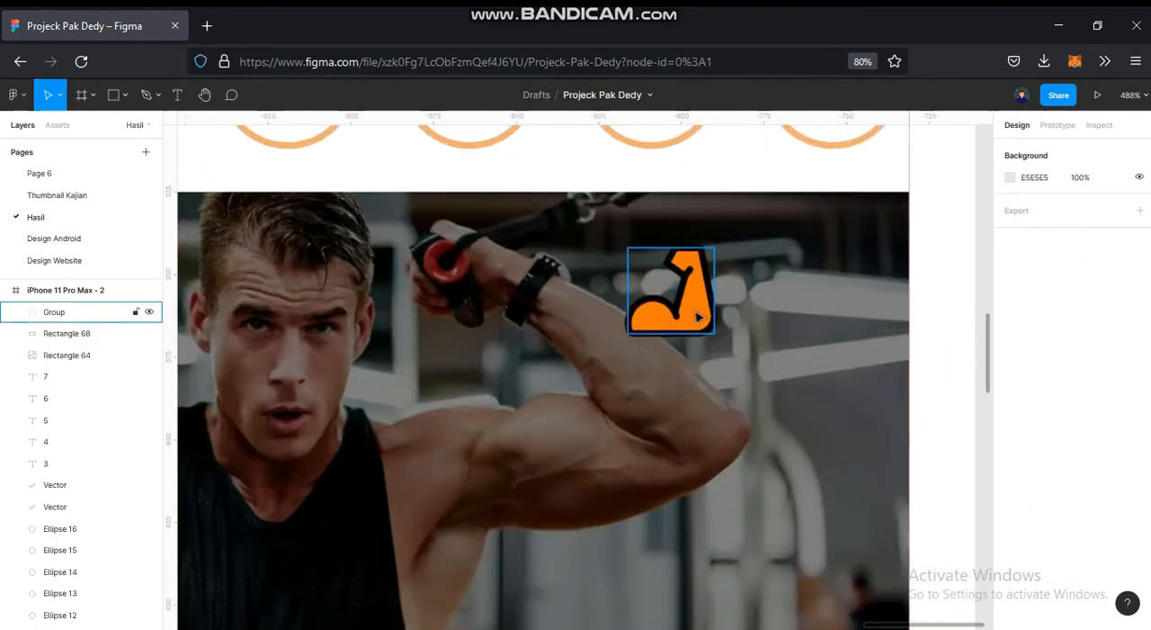
- Duplicate the muscle icon along the same row and delete the surplus copy to leave three icons
{"action": "left_click", "coordinate": [646, 287]}
{"action": "left_click_drag", "start_coordinate": [649, 293], "coordinate": [881, 312]}
{"action": "left_click", "coordinate": [657, 314], "text": "shift"}
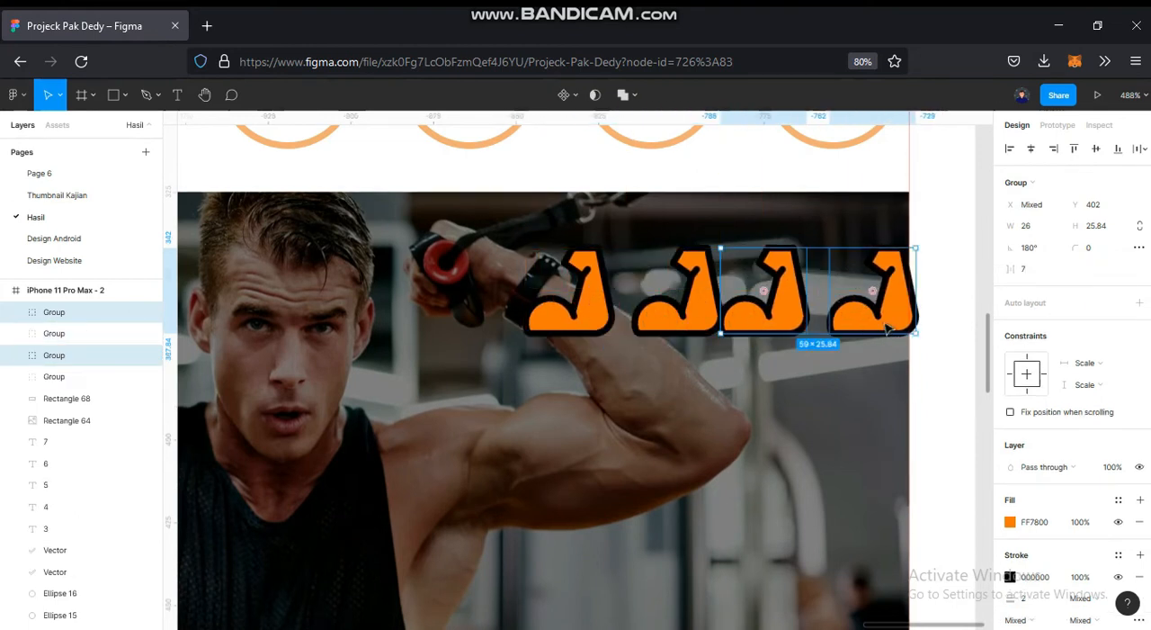
{"action": "left_click", "coordinate": [888, 331]}
{"action": "key", "text": "Delete"}
- Select the three muscle icons and tidy them up to an even spacing of 3
{"action": "left_click", "coordinate": [569, 301]}
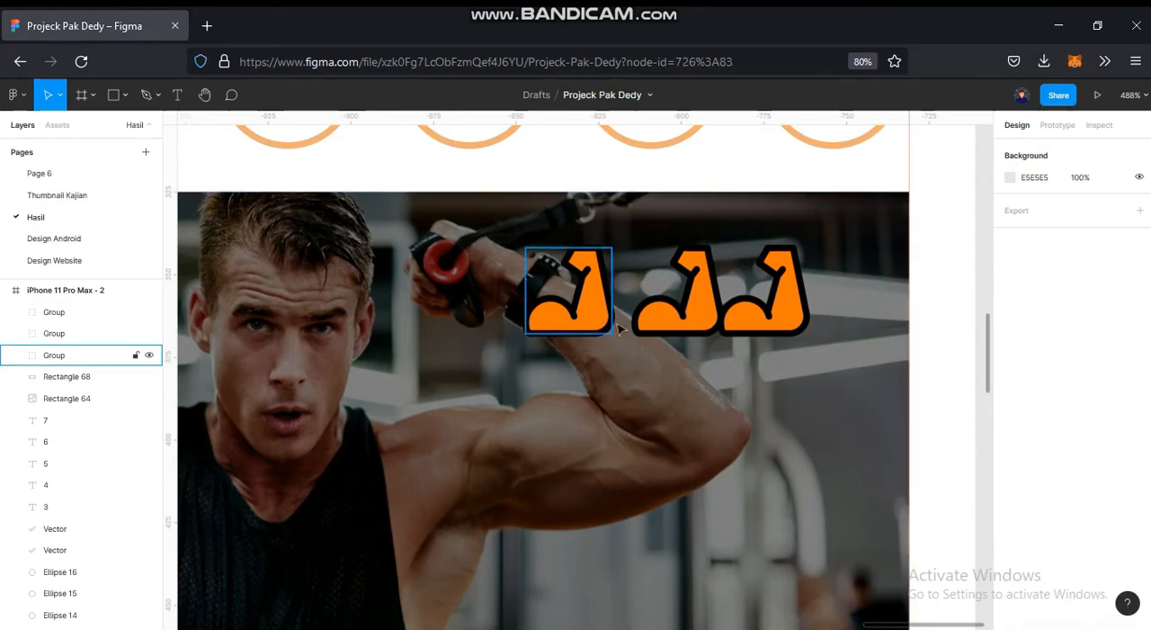
{"action": "left_click", "coordinate": [675, 302], "text": "shift"}
{"action": "left_click", "coordinate": [764, 301], "text": "shift"}
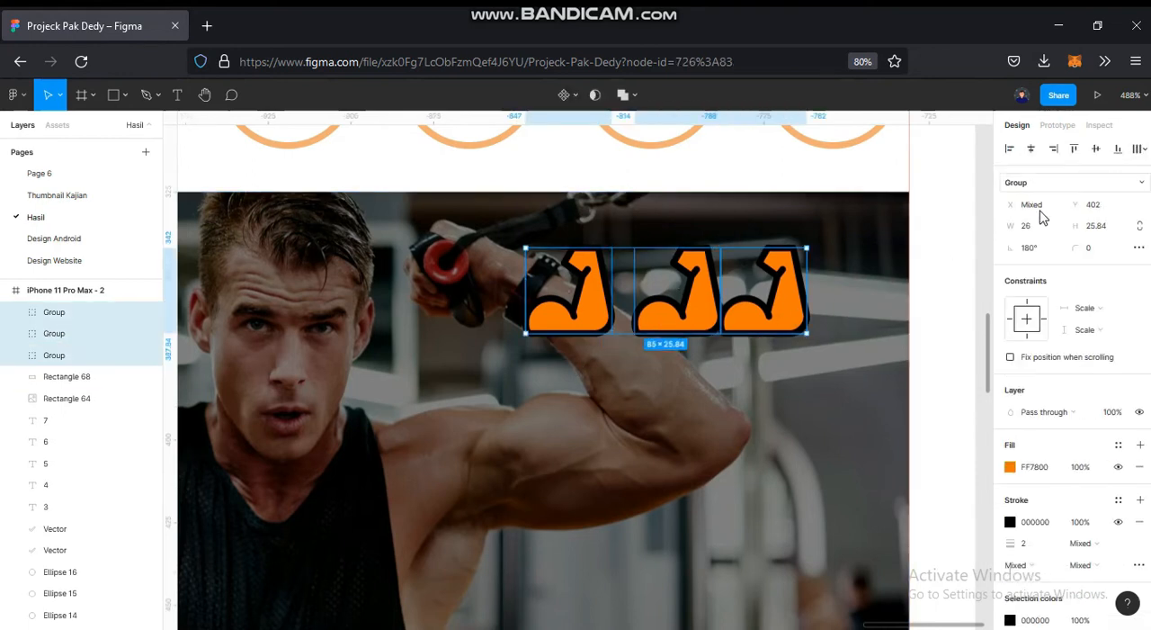
{"action": "left_click", "coordinate": [1138, 149]}
{"action": "left_click", "coordinate": [989, 208]}
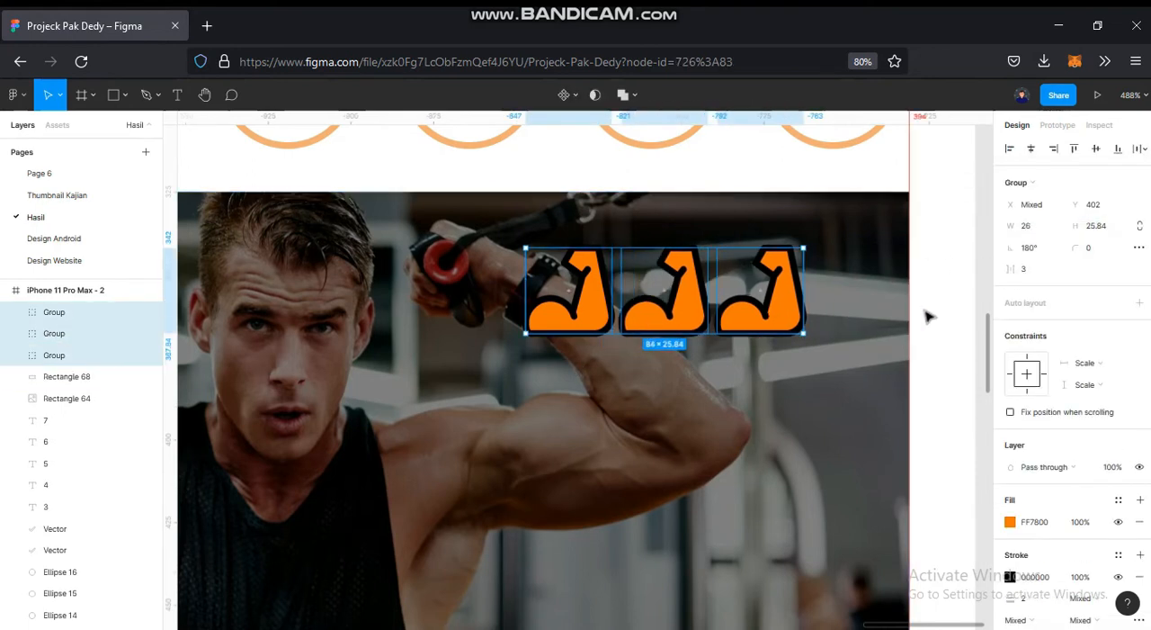
- Move the row of three muscle icons right and up to Y 398, and shrink it to about 68 × 21
{"action": "left_click", "coordinate": [928, 314]}
{"action": "left_click", "coordinate": [569, 302]}
{"action": "left_click", "coordinate": [665, 301], "text": "shift"}
{"action": "left_click", "coordinate": [745, 320], "text": "shift"}
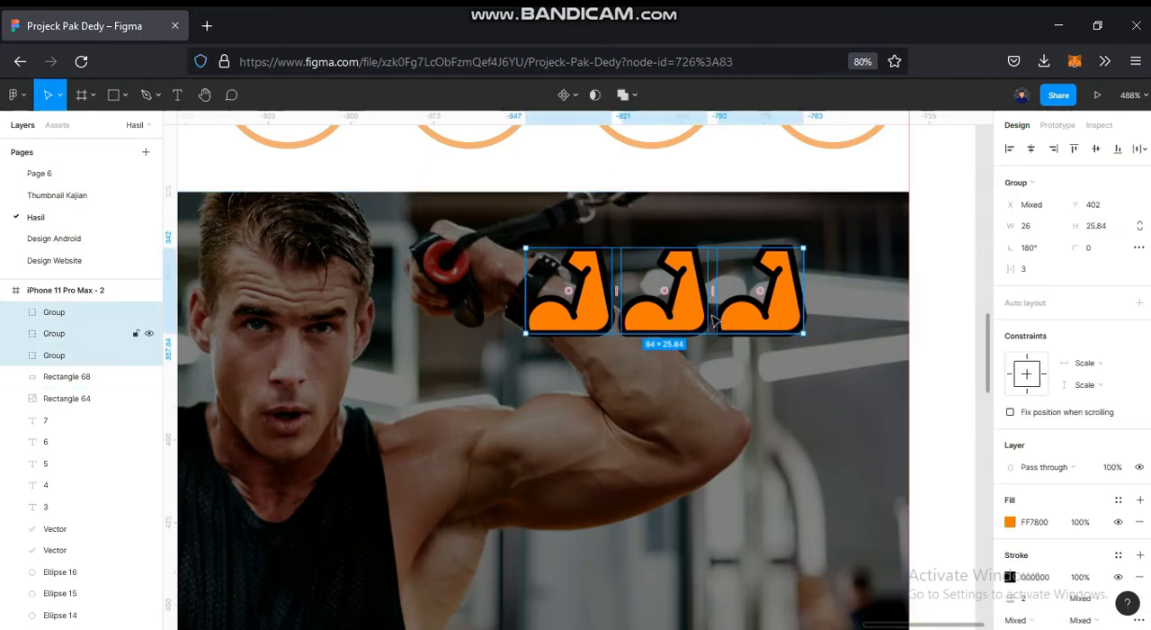
{"action": "left_click_drag", "start_coordinate": [758, 300], "coordinate": [814, 288]}
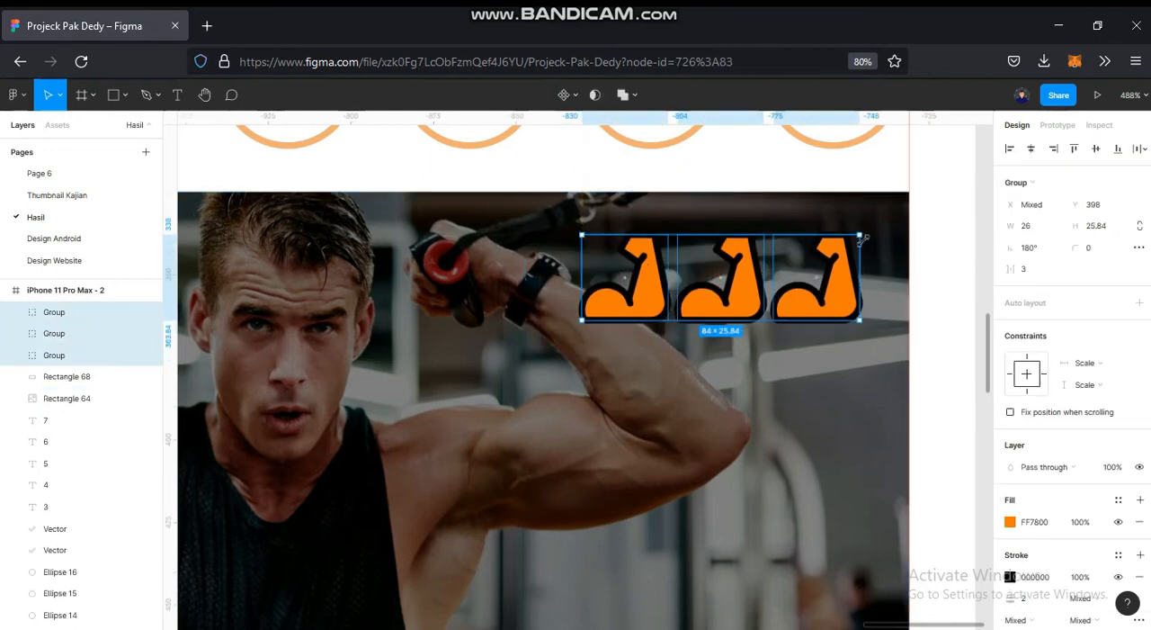
{"action": "left_click_drag", "start_coordinate": [855, 242], "coordinate": [837, 261]}
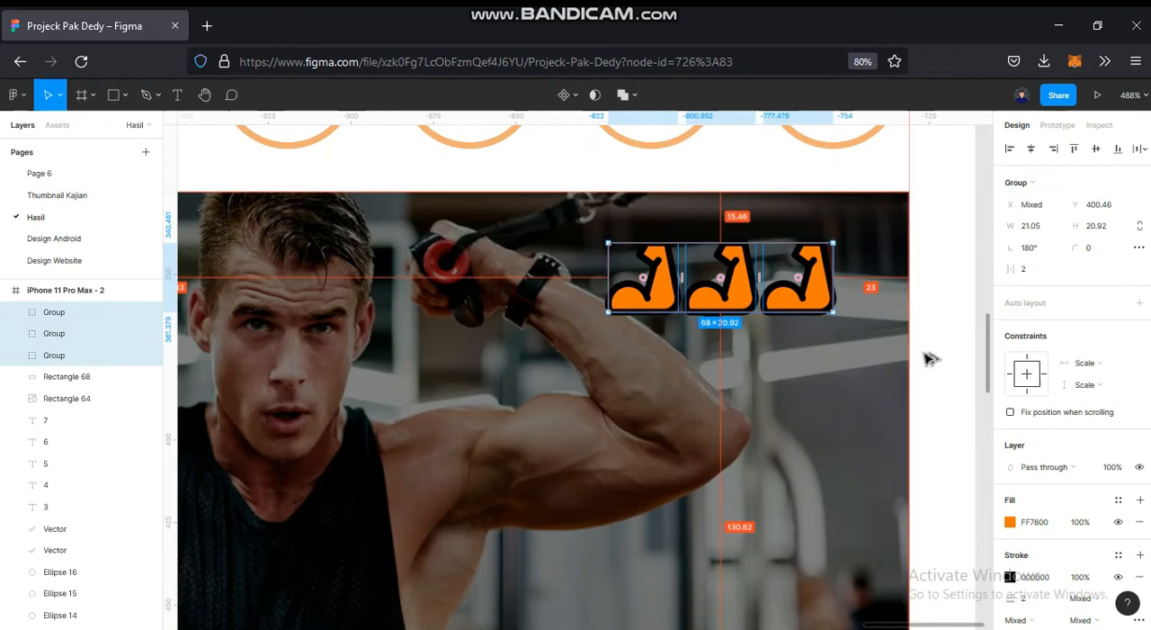
- Set the stroke weight of the three muscle icons to 1.5
{"action": "scroll", "coordinate": [1043, 539], "scroll_direction": "down", "scroll_amount": 2}
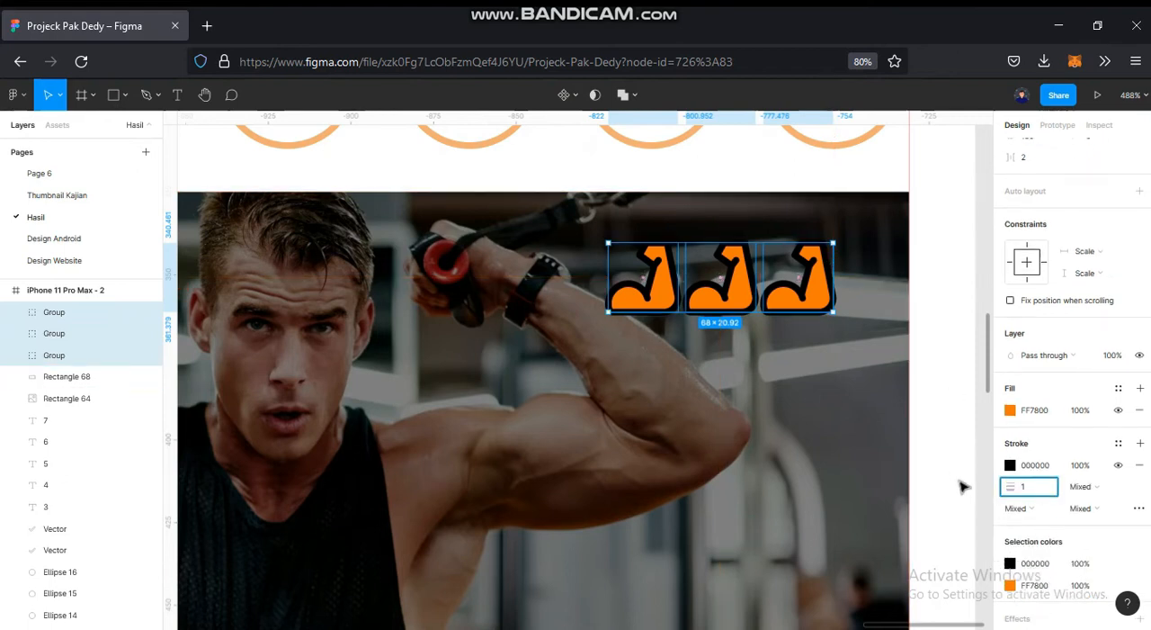
{"action": "key", "text": "Return"}
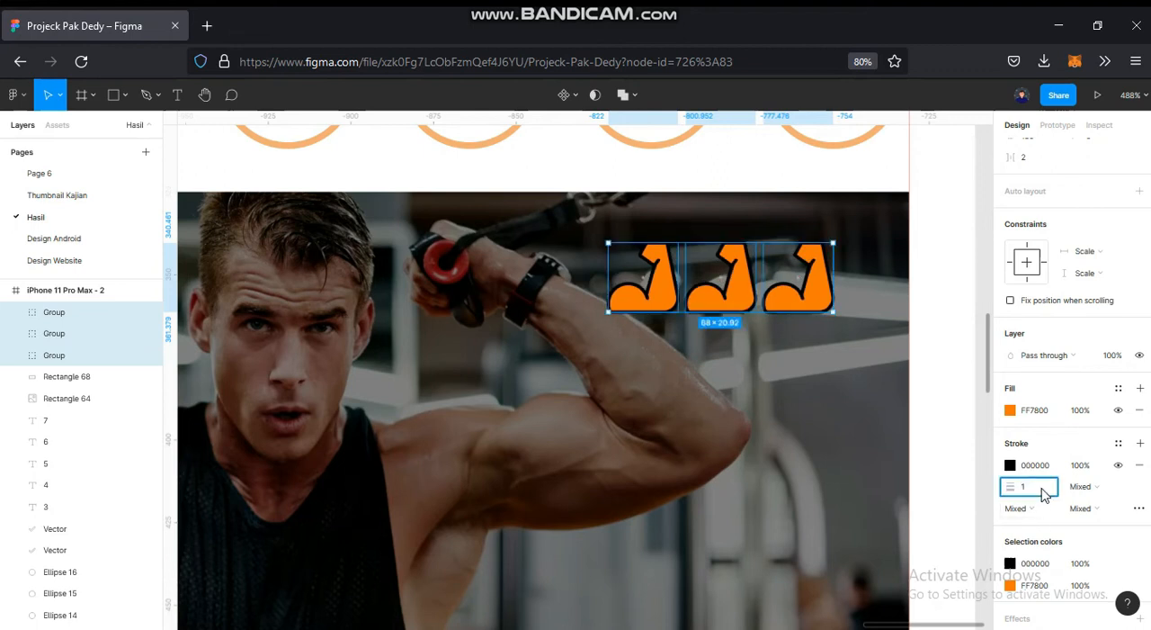
{"action": "key", "text": "Return"}
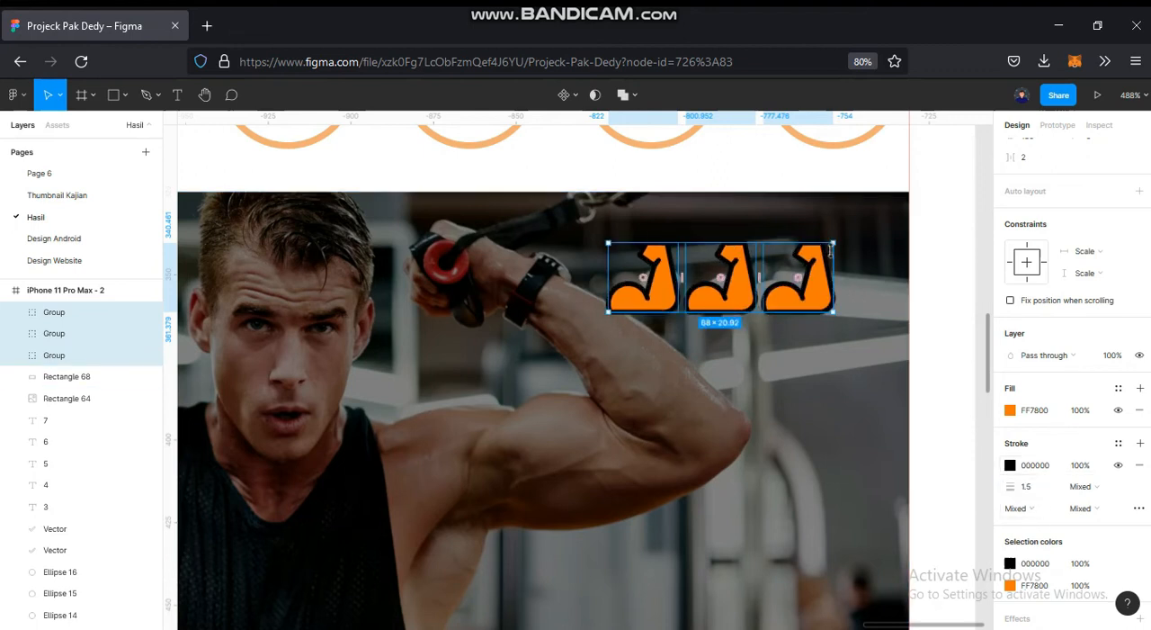
{"action": "scroll", "coordinate": [810, 288], "scroll_direction": "down", "scroll_amount": 5}
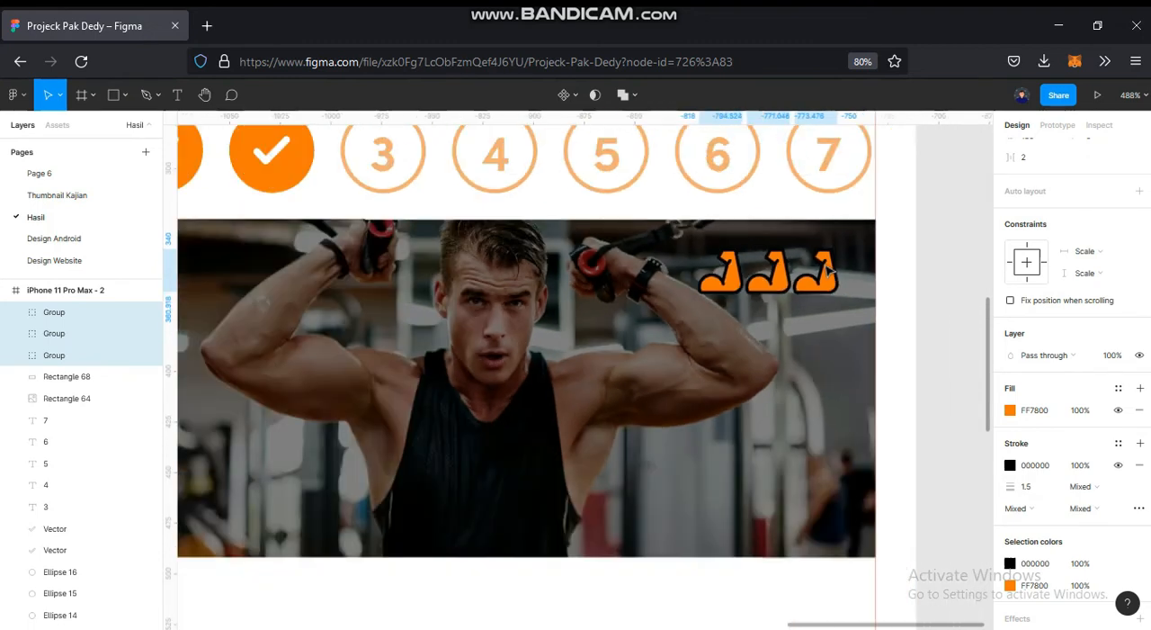
{"action": "scroll", "coordinate": [801, 314], "scroll_direction": "up", "scroll_amount": 5}
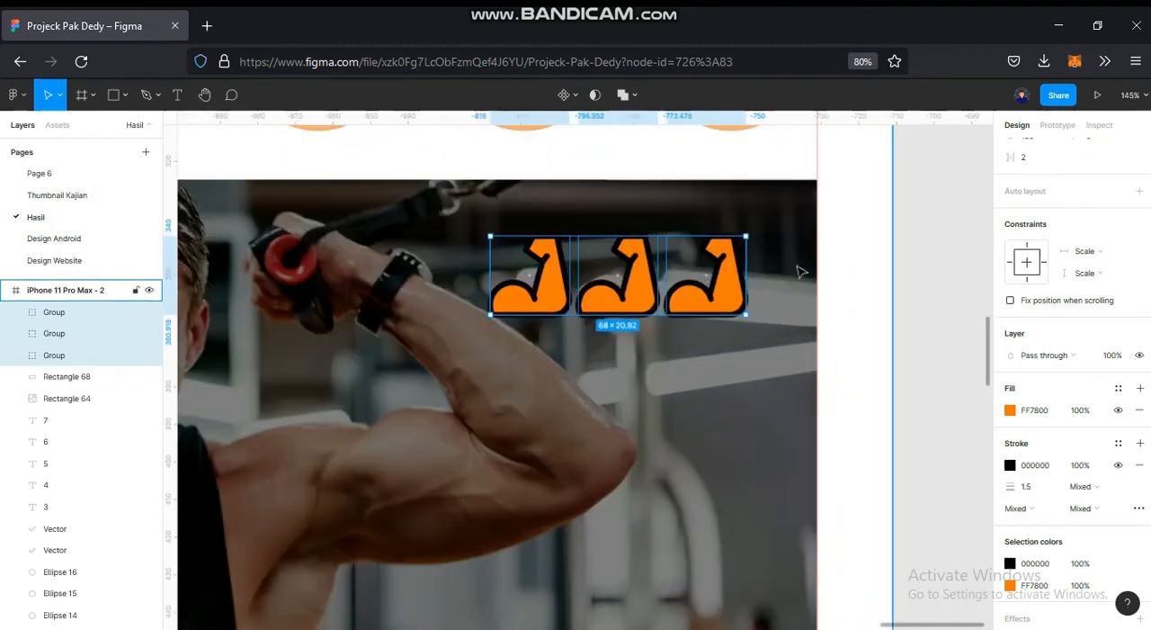
{"action": "left_click", "coordinate": [912, 321]}
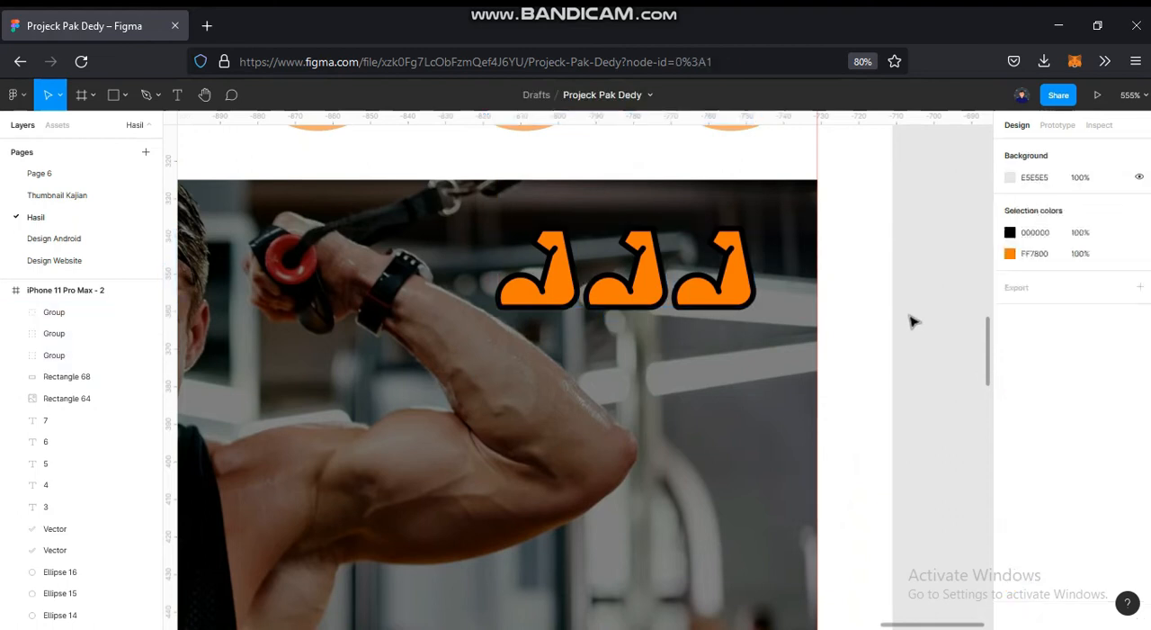
- Add the white title "Full Body" on the darkened photo and move it to X 50, Y 401
{"action": "scroll", "coordinate": [766, 322], "scroll_direction": "down", "scroll_amount": 5}
{"action": "left_click_drag", "start_coordinate": [766, 321], "coordinate": [878, 317]}
{"action": "key", "text": "t"}
{"action": "left_click", "coordinate": [509, 302]}
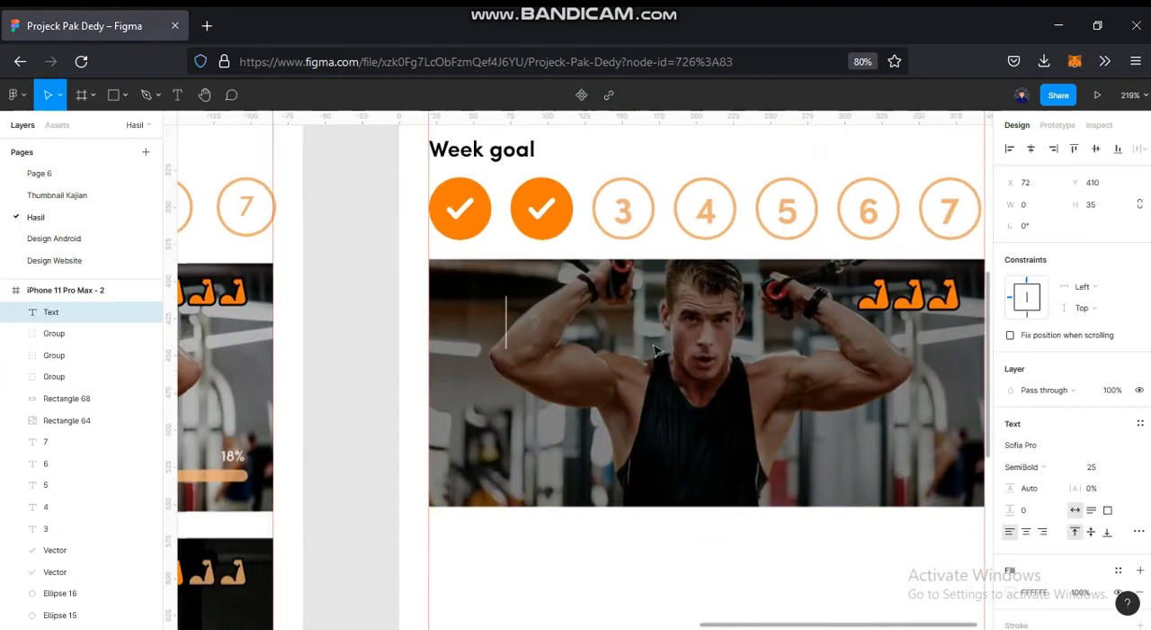
{"action": "type", "text": "Full Bo"}
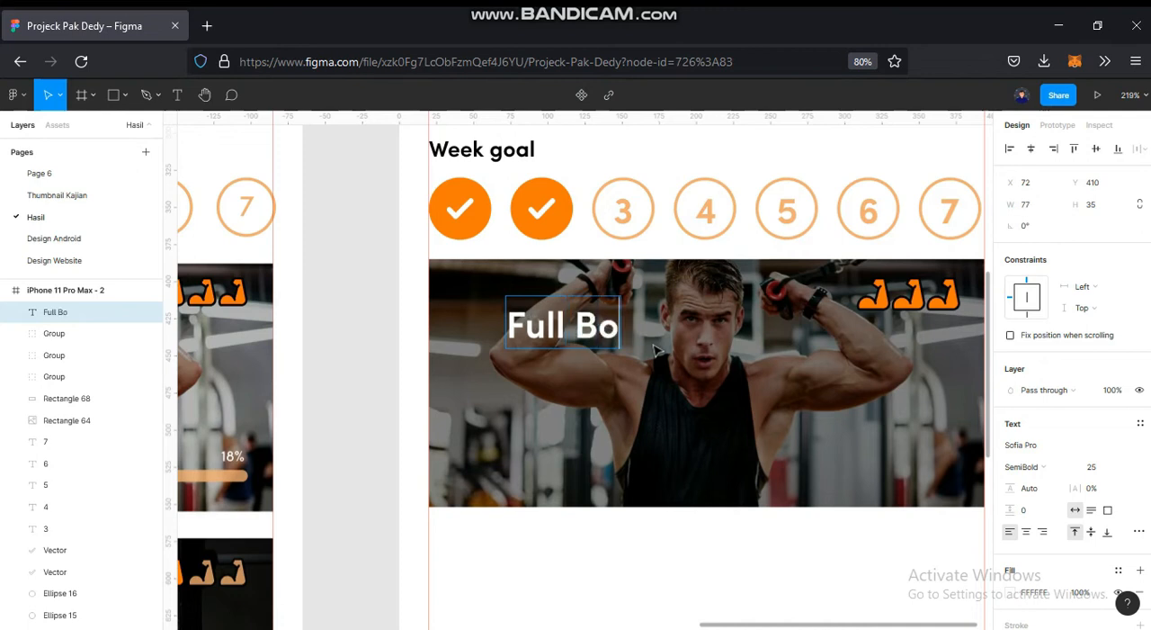
{"action": "key", "text": "Escape"}
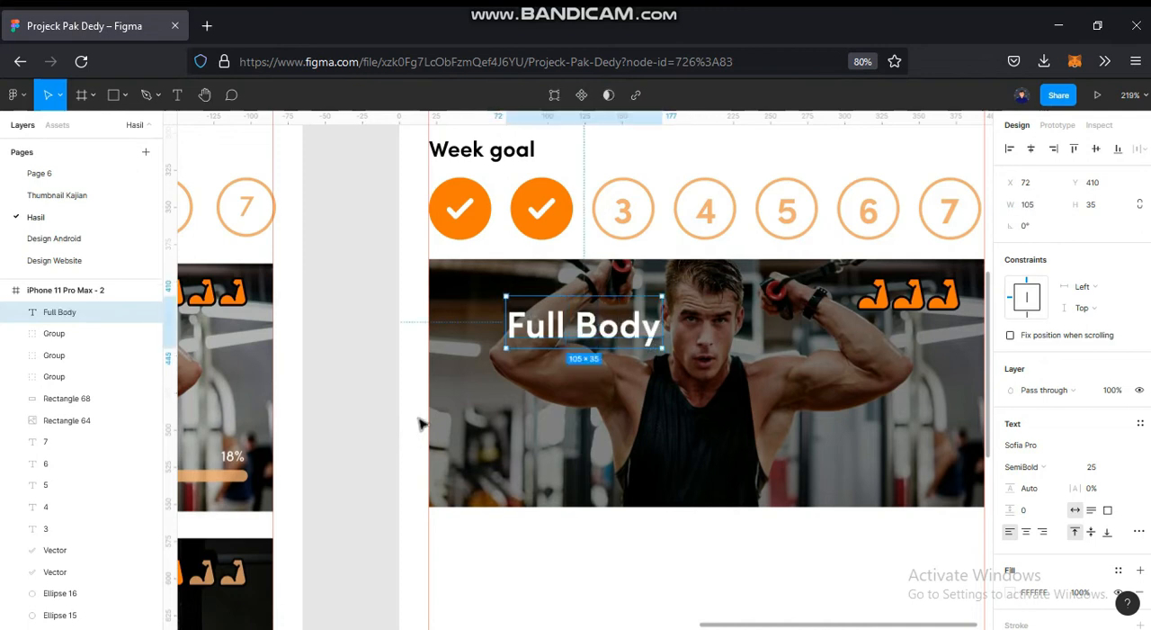
{"action": "left_click_drag", "start_coordinate": [437, 411], "coordinate": [459, 404]}
{"action": "left_click_drag", "start_coordinate": [630, 324], "coordinate": [597, 311]}
- Set the "Full Body" title's font size to 30
{"action": "scroll", "coordinate": [702, 312], "scroll_direction": "left", "scroll_amount": 3}
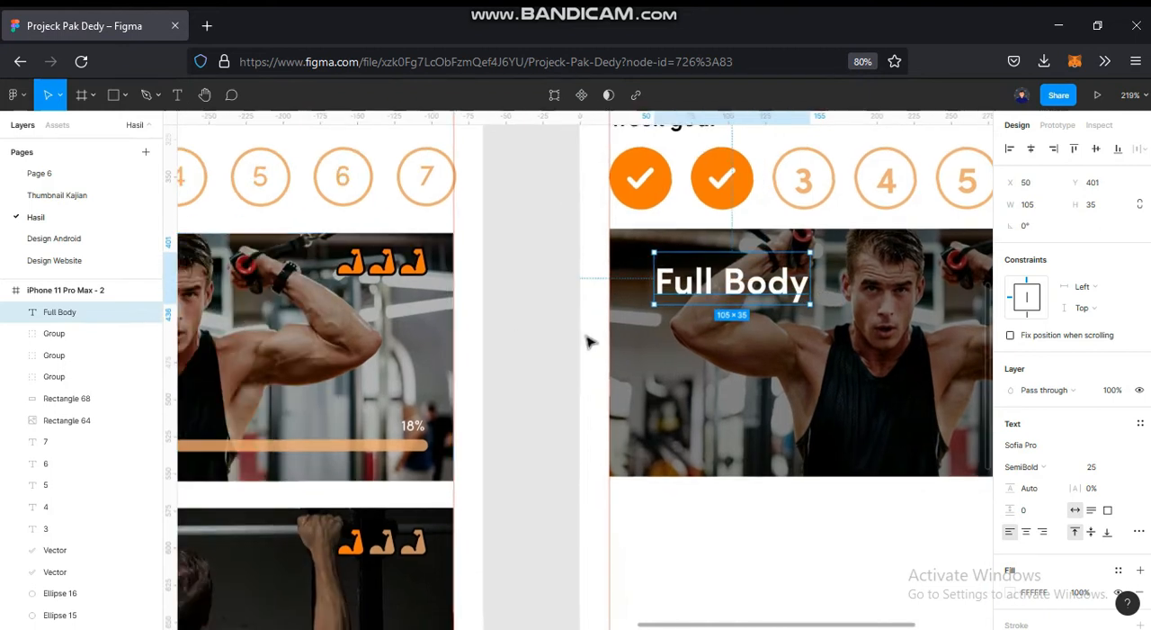
{"action": "scroll", "coordinate": [588, 336], "scroll_direction": "left", "scroll_amount": 4}
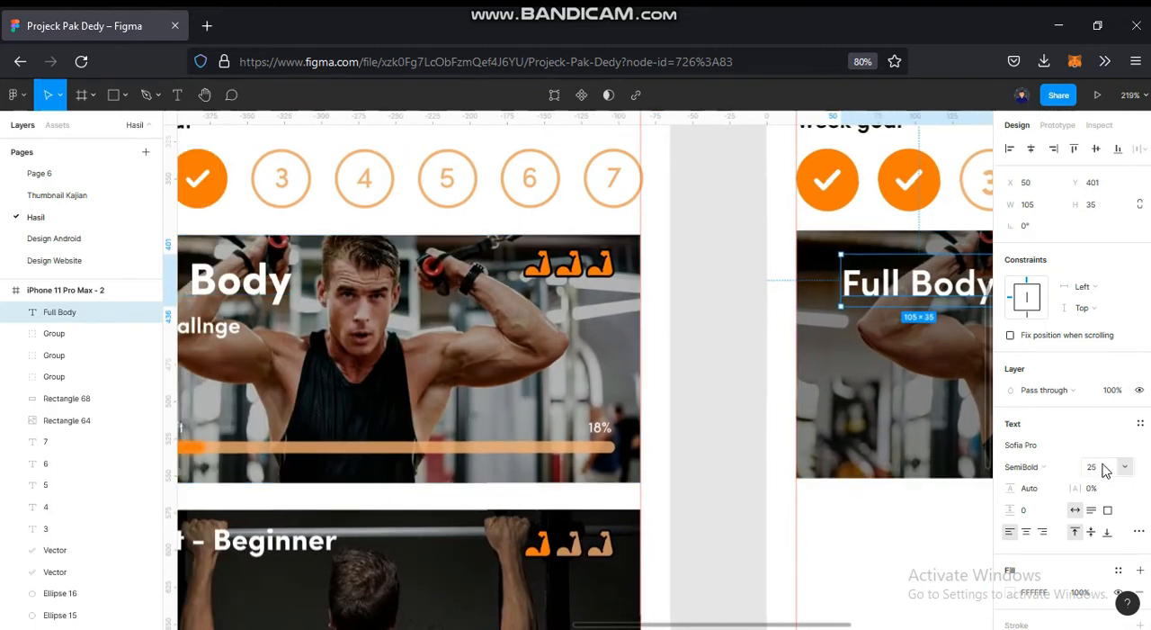
{"action": "key", "text": "Return"}
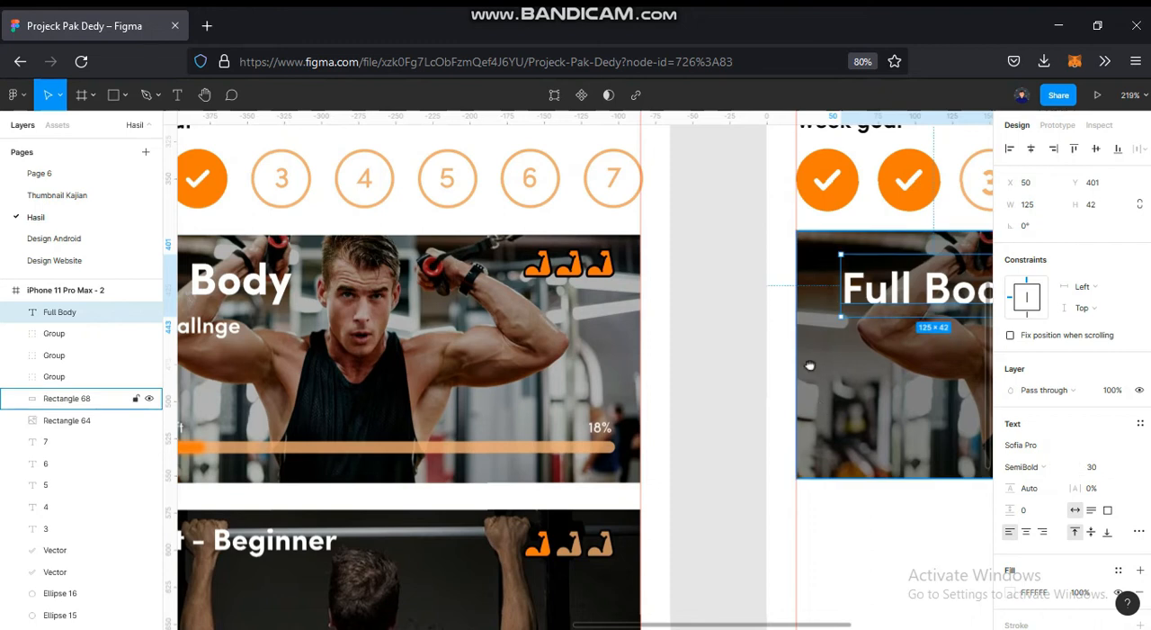
- Set the "Full Body" title's weight to Bold and shift it slightly left toward the photo's edge
{"action": "scroll", "coordinate": [607, 375], "scroll_direction": "right", "scroll_amount": 3}
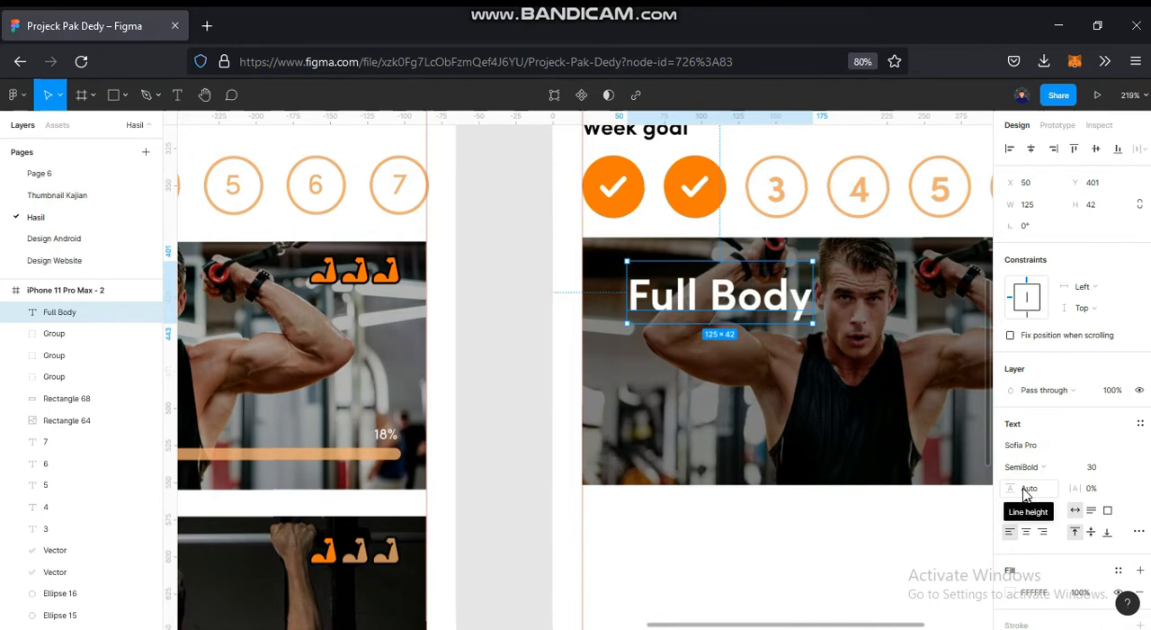
{"action": "scroll", "coordinate": [643, 348], "scroll_direction": "down", "scroll_amount": 5}
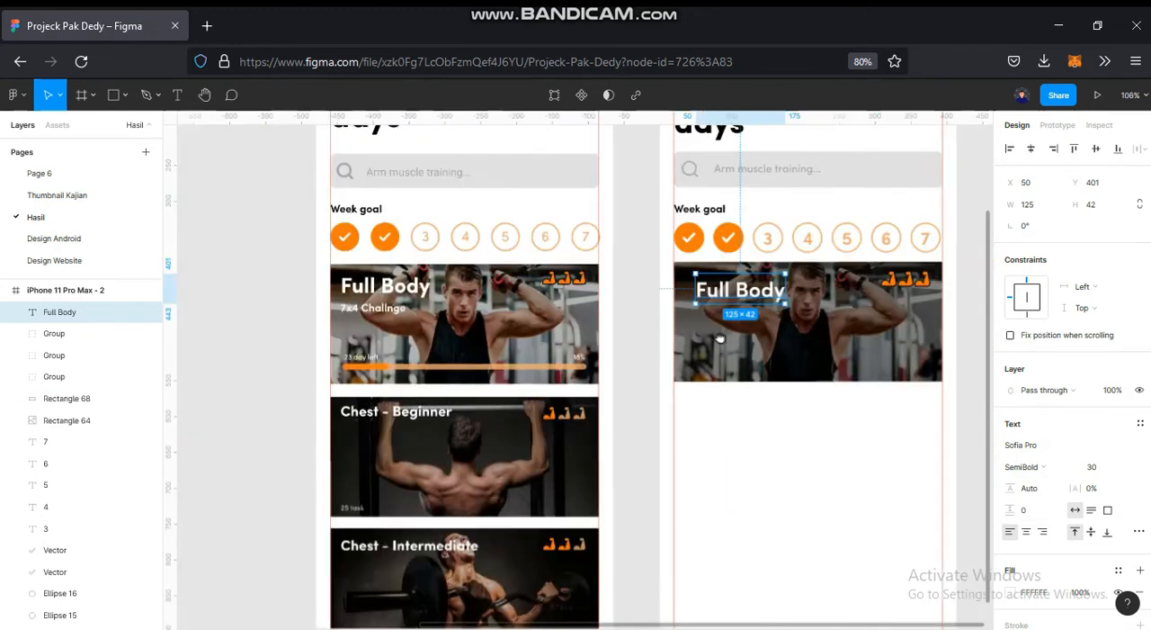
{"action": "scroll", "coordinate": [719, 338], "scroll_direction": "right", "scroll_amount": 2}
{"action": "left_click", "coordinate": [1025, 467]}
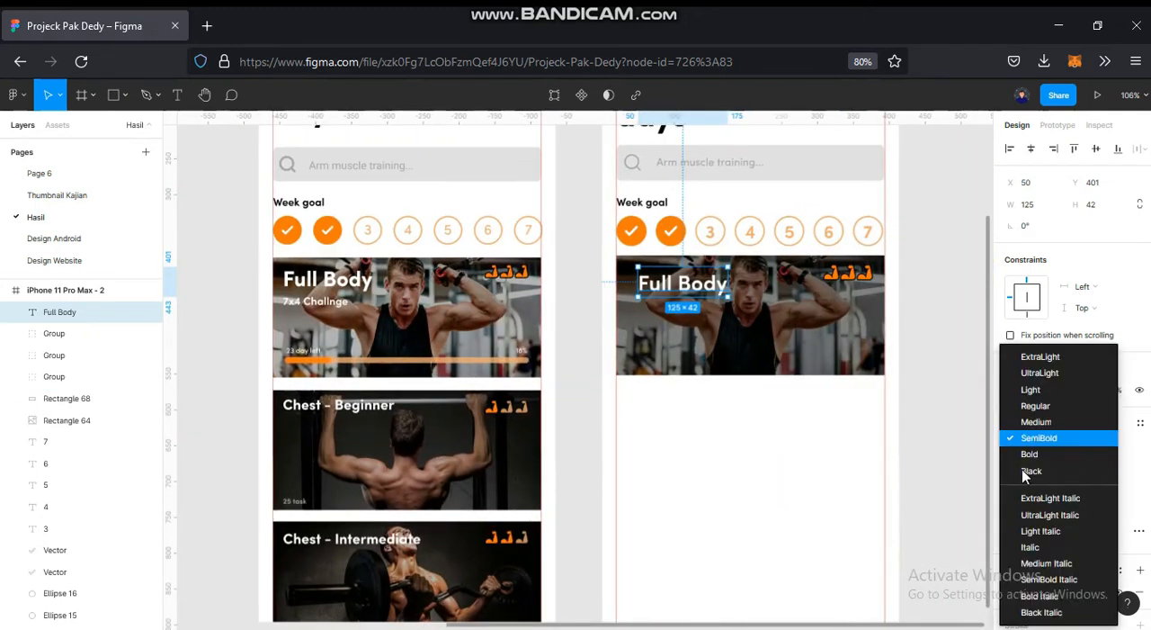
{"action": "left_click", "coordinate": [1025, 454]}
{"action": "scroll", "coordinate": [691, 284], "scroll_direction": "up", "scroll_amount": 6}
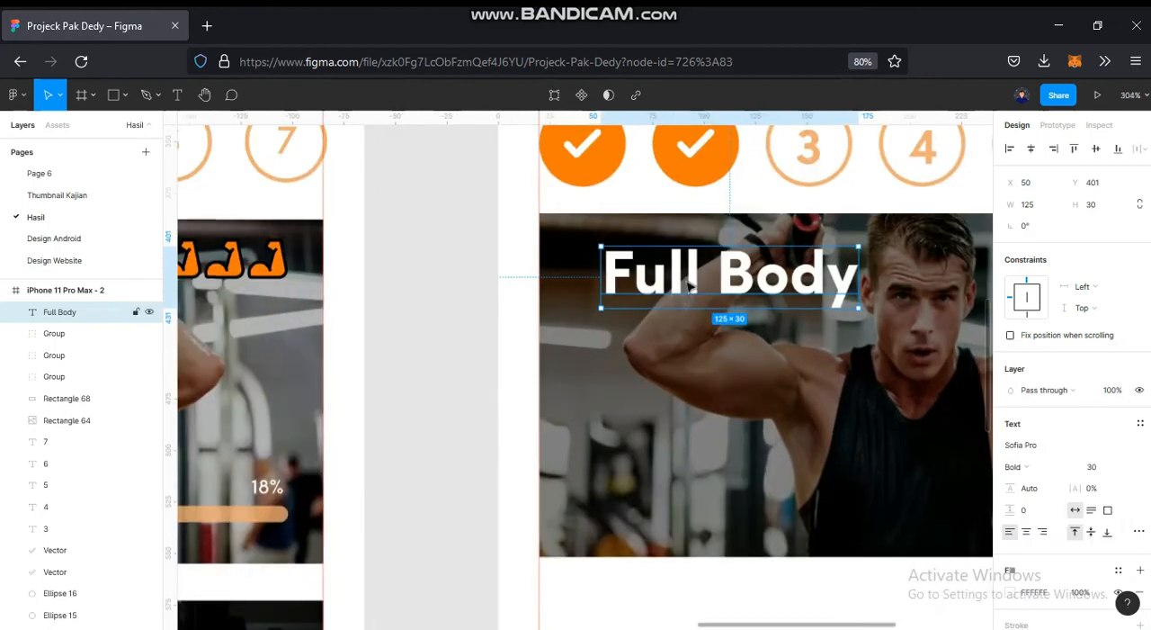
{"action": "mouse_move", "coordinate": [689, 284]}
{"action": "left_mouse_down"}
{"action": "mouse_move", "coordinate": [657, 284]}
{"action": "mouse_move", "coordinate": [667, 284]}
{"action": "left_mouse_up"}
- Add the text "7x4 Challenge" below the "Full Body" title on the photo, at X 54, Y 455
{"action": "left_click", "coordinate": [466, 334]}
{"action": "scroll", "coordinate": [466, 335], "scroll_direction": "down", "scroll_amount": 4}
{"action": "left_click_drag", "start_coordinate": [466, 334], "coordinate": [672, 302]}
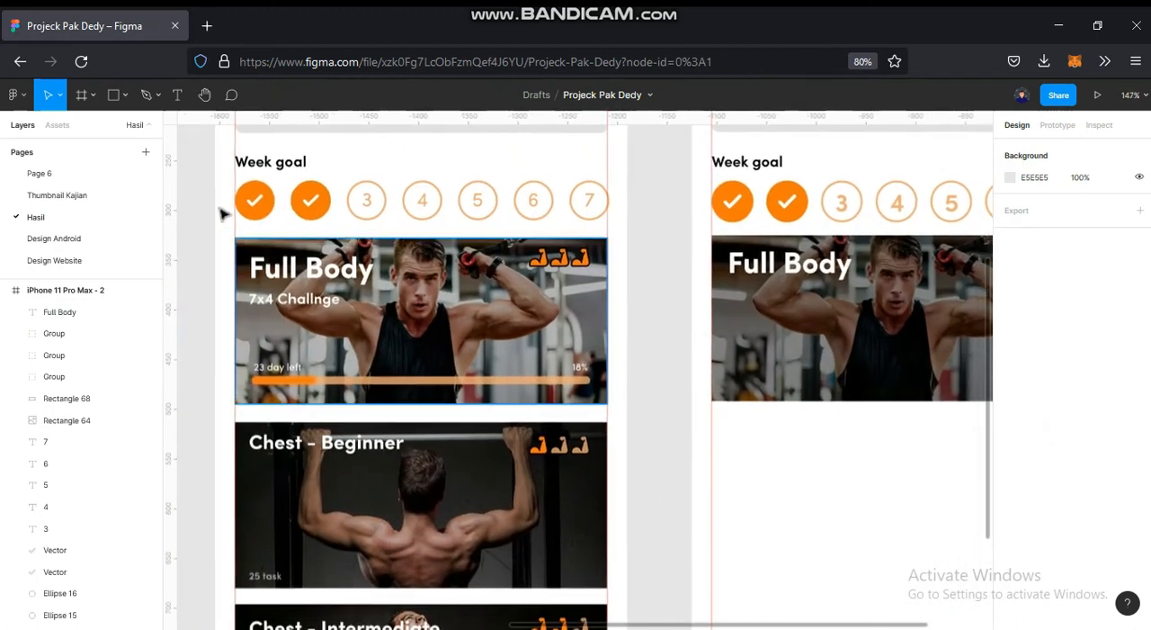
{"action": "left_click", "coordinate": [177, 106]}
{"action": "left_click", "coordinate": [779, 372]}
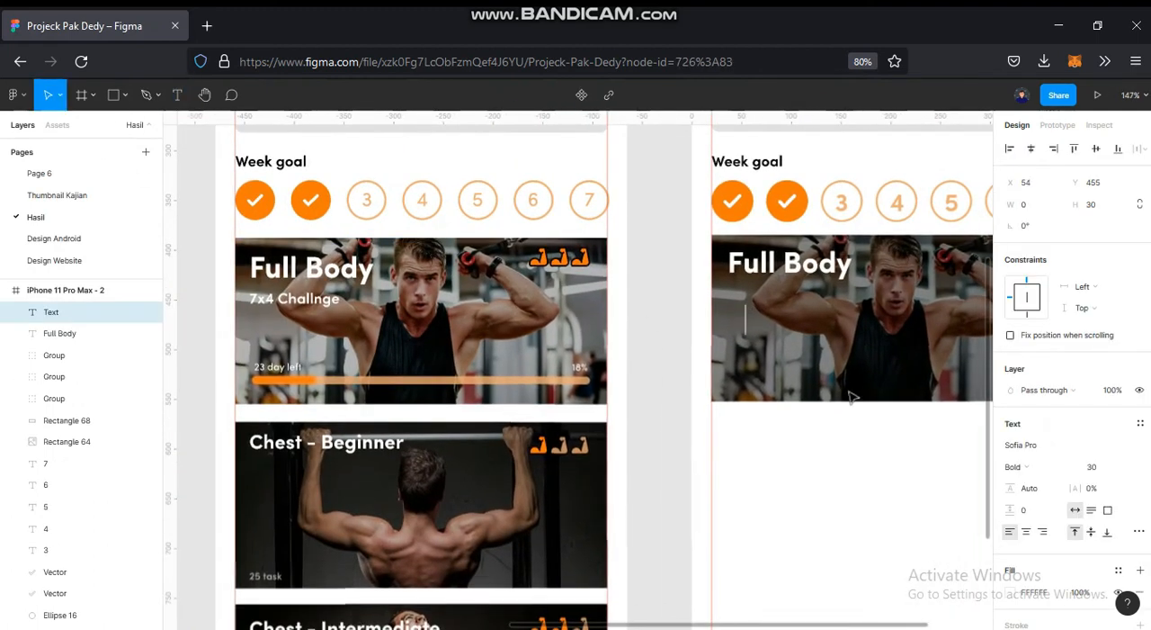
{"action": "type", "text": "7x"}
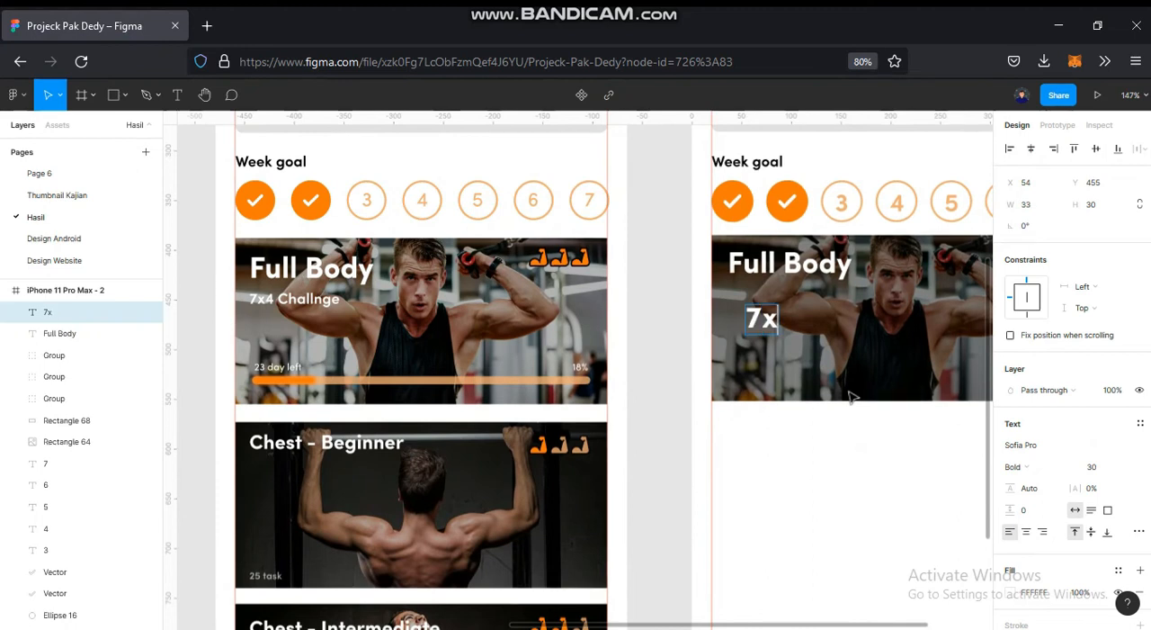
{"action": "type", "text": "4 challenge"}
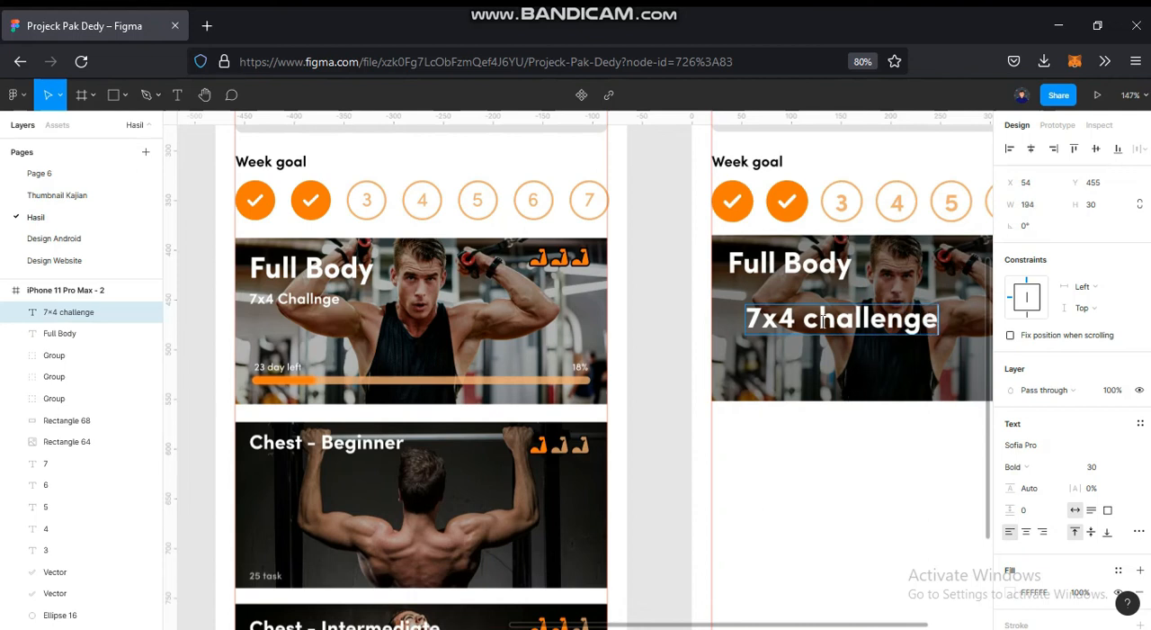
{"action": "key", "text": "BackSpace"}
{"action": "type", "text": "C"}
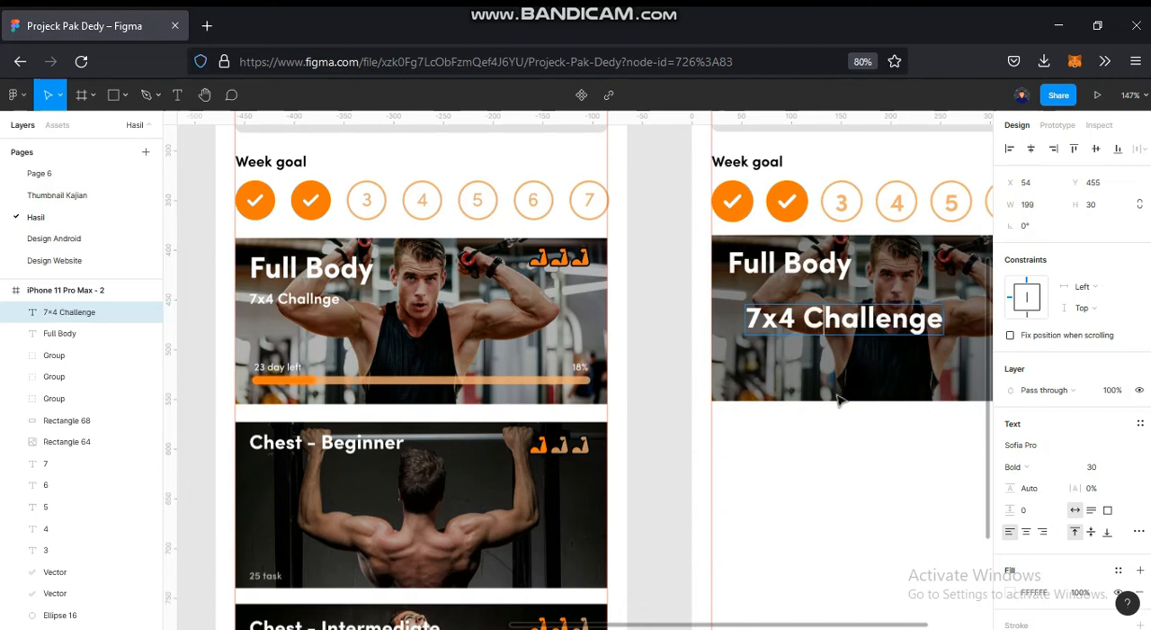
{"action": "left_click", "coordinate": [796, 445]}
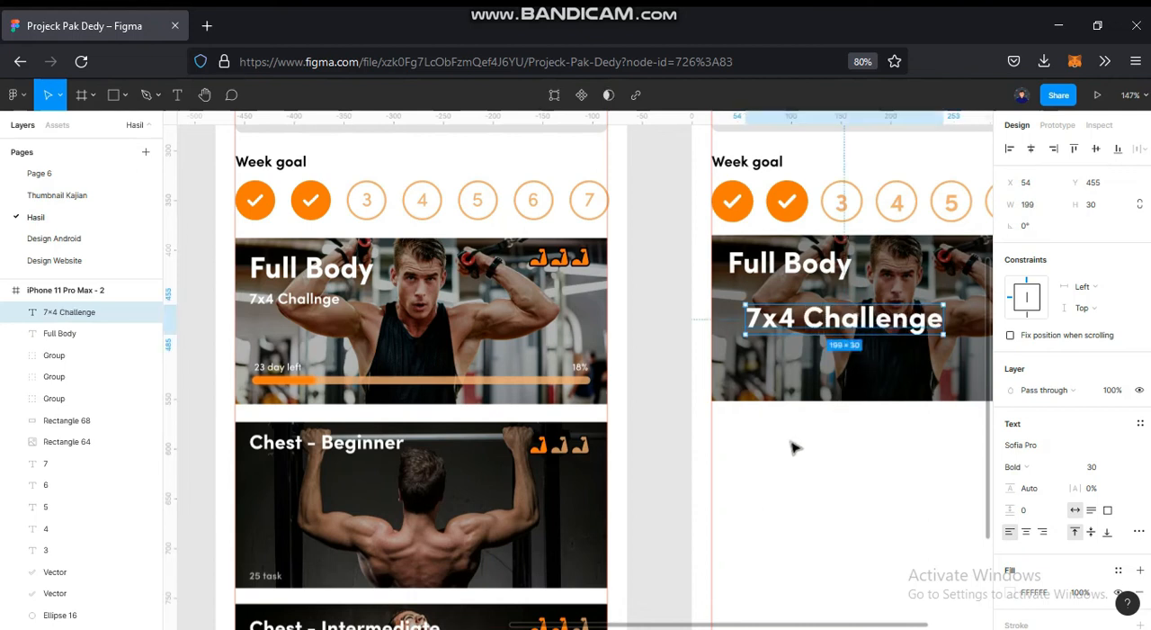
- Set the font size of the "7x4 Challenge" text on the new card to 15
{"action": "left_click", "coordinate": [302, 304]}
{"action": "left_click", "coordinate": [892, 501]}
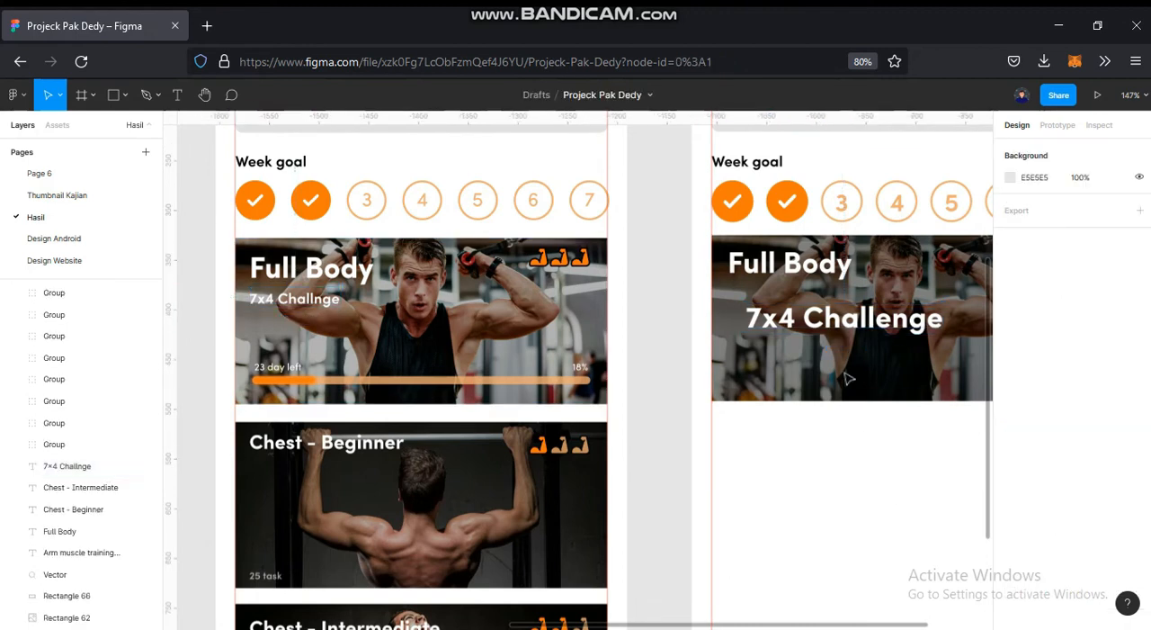
{"action": "left_click", "coordinate": [859, 324]}
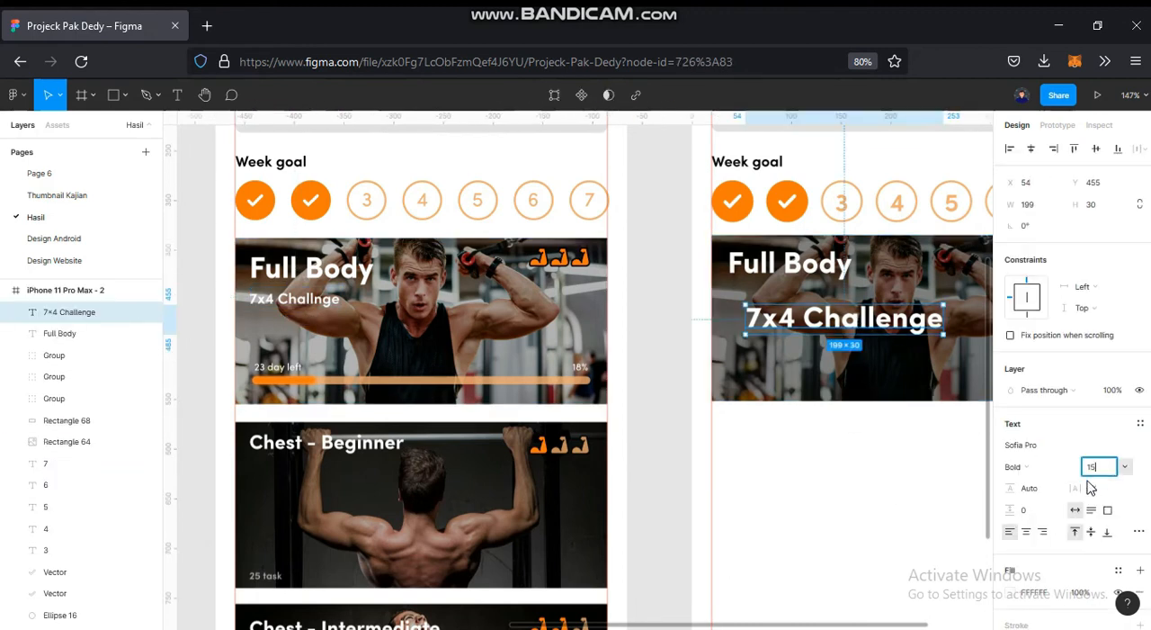
{"action": "key", "text": "Return"}
- Check the reference subtitle's text style and set the new "7x4 Challenge" text's weight to SemiBold
{"action": "scroll", "coordinate": [810, 267], "scroll_direction": "up", "scroll_amount": 2}
{"action": "left_click_drag", "start_coordinate": [980, 410], "coordinate": [1005, 414]}
{"action": "scroll", "coordinate": [359, 324], "scroll_direction": "left", "scroll_amount": 5}
{"action": "left_click", "coordinate": [351, 310]}
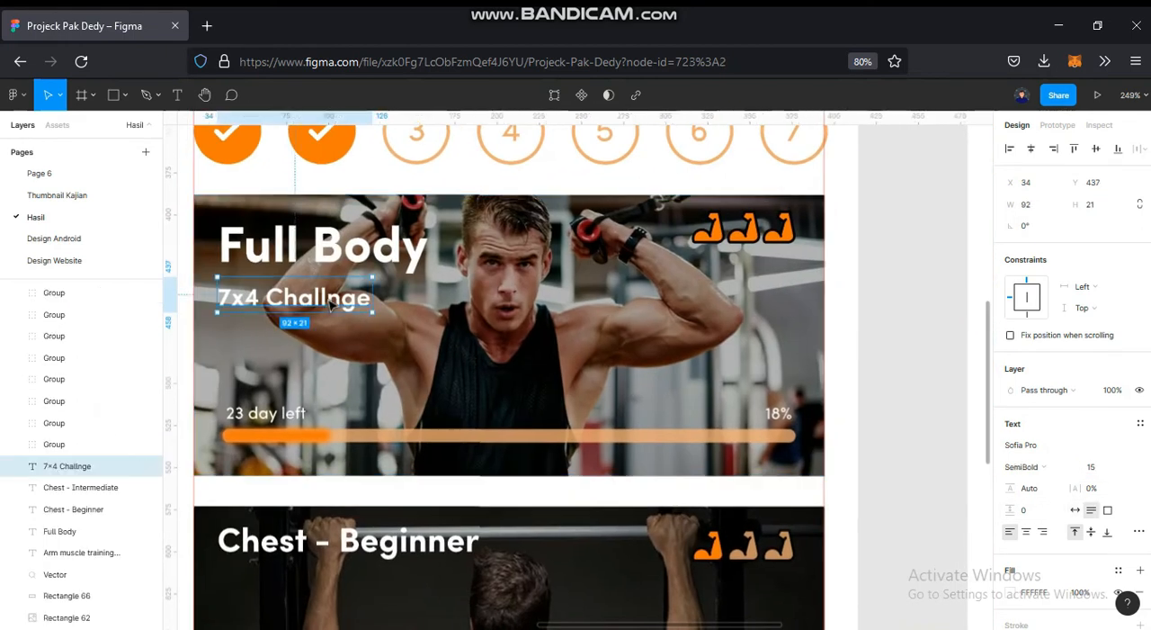
{"action": "left_click", "coordinate": [886, 532]}
{"action": "left_click_drag", "start_coordinate": [864, 519], "coordinate": [335, 503]}
{"action": "left_click", "coordinate": [578, 313]}
{"action": "left_click", "coordinate": [1034, 467]}
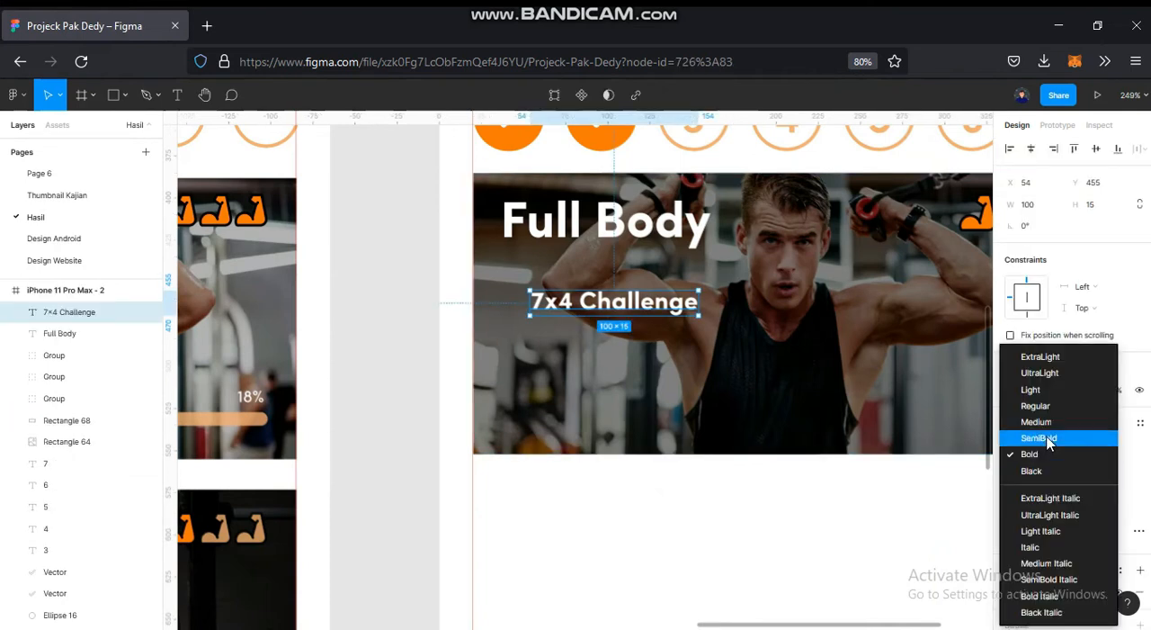
{"action": "left_click", "coordinate": [977, 444]}
- Position the "7x4 Challenge" text directly beneath the "Full Body" title at X 36, Y 432
{"action": "left_click_drag", "start_coordinate": [542, 292], "coordinate": [511, 249]}
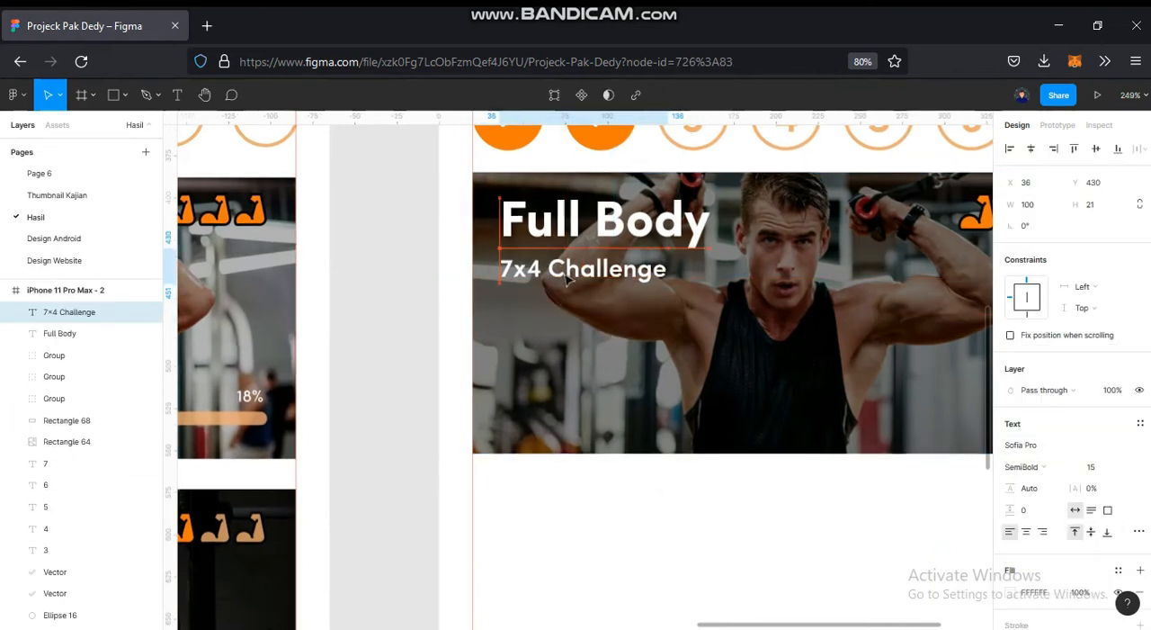
{"action": "left_click_drag", "start_coordinate": [568, 280], "coordinate": [570, 277]}
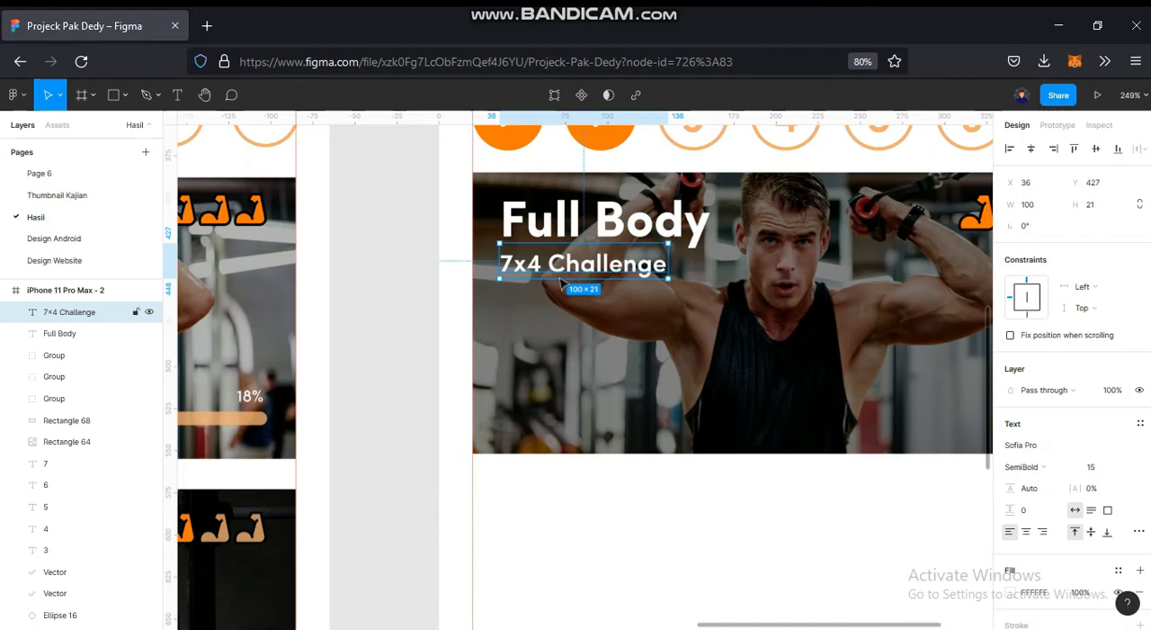
{"action": "left_click", "coordinate": [437, 435]}
{"action": "scroll", "coordinate": [432, 439], "scroll_direction": "down", "scroll_amount": 3}
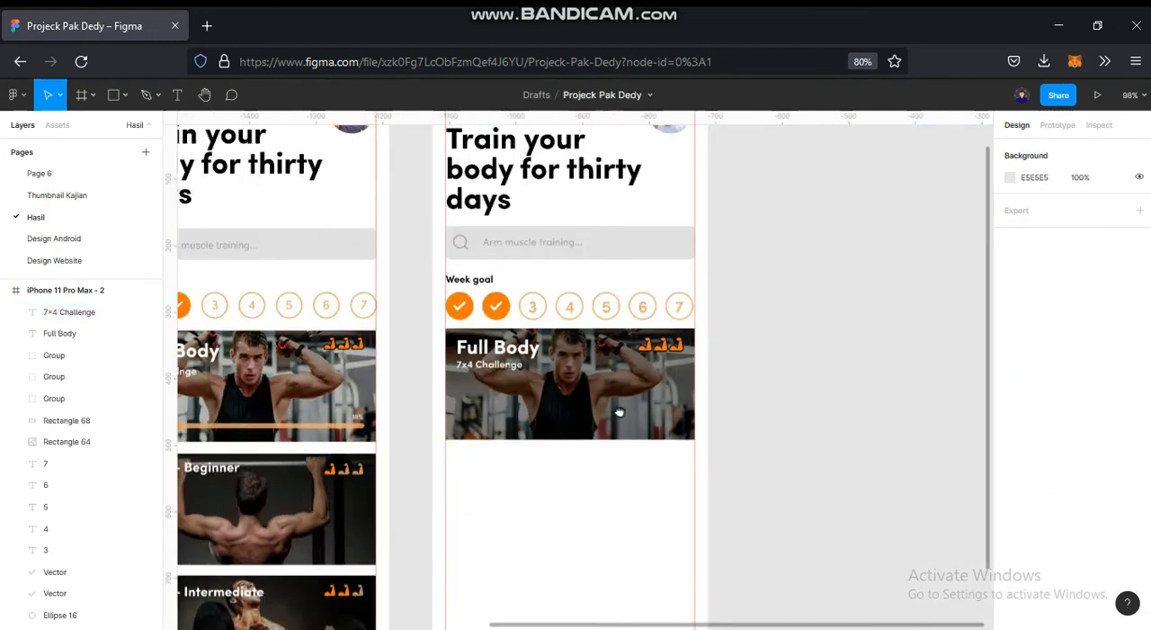
{"action": "left_click_drag", "start_coordinate": [437, 440], "coordinate": [623, 413]}
{"action": "scroll", "coordinate": [711, 340], "scroll_direction": "up", "scroll_amount": 2}
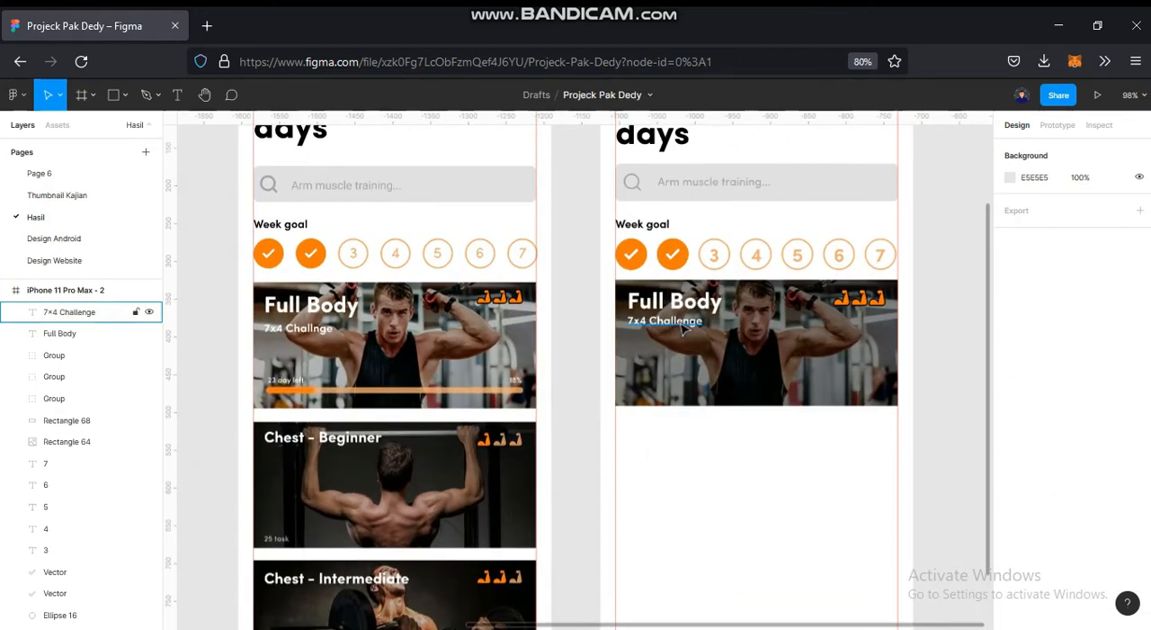
{"action": "left_click", "coordinate": [682, 324]}
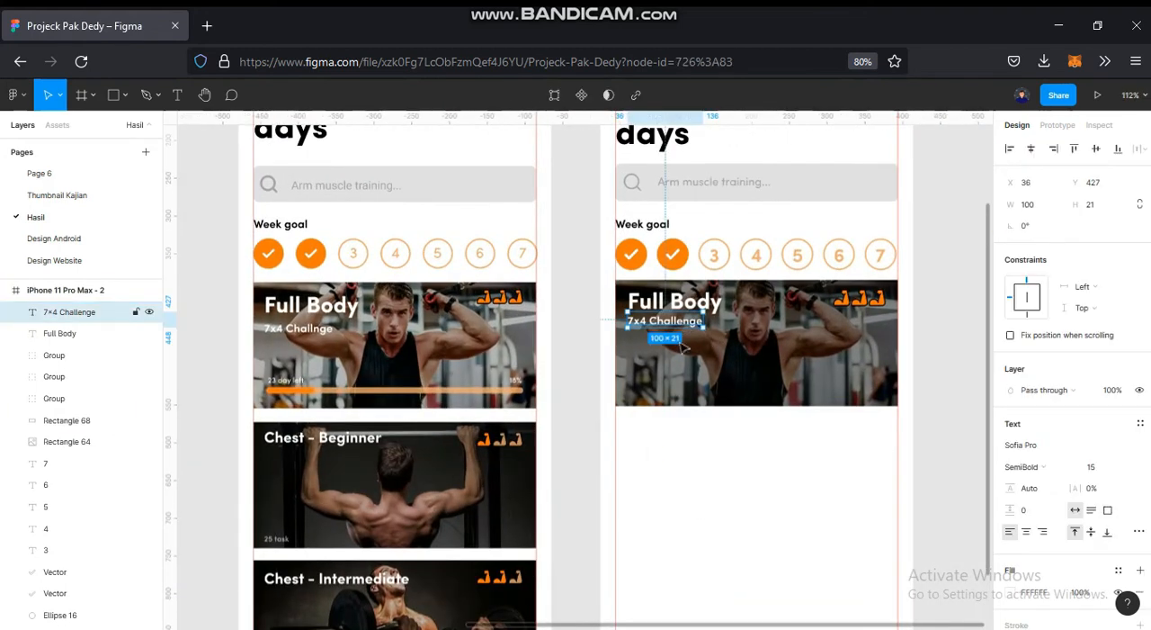
- Draw a 354 × 11 rectangle across the lower part of the photo, centre it horizontally and move it to Y 524
{"action": "left_click", "coordinate": [681, 507]}
{"action": "key", "text": "r"}
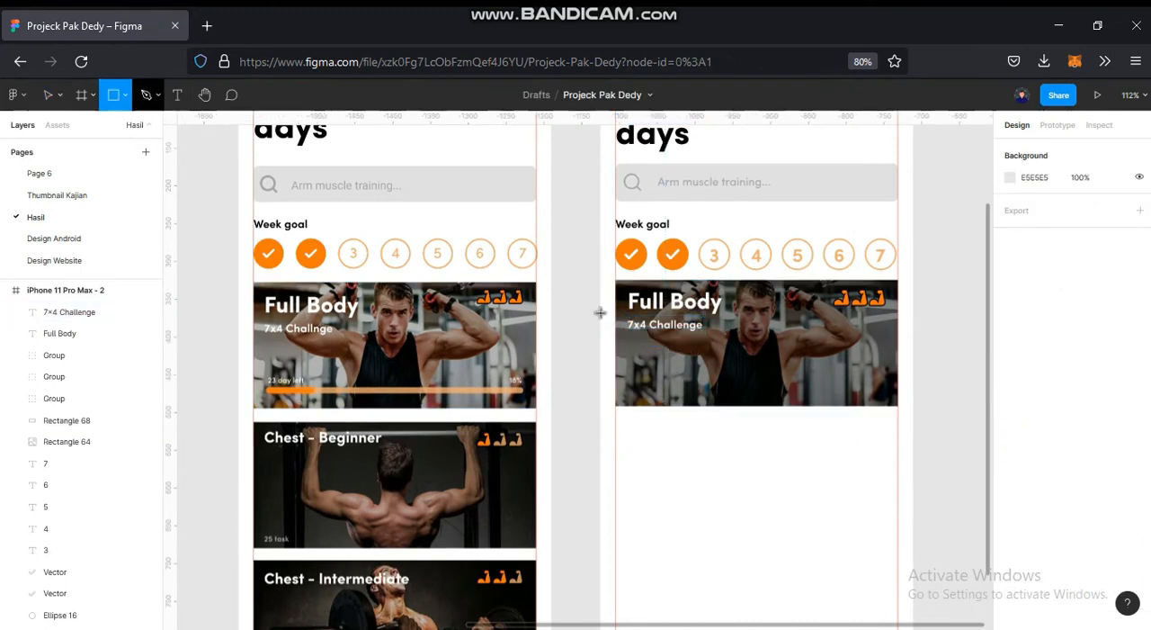
{"action": "scroll", "coordinate": [599, 311], "scroll_direction": "up", "scroll_amount": 3}
{"action": "scroll", "coordinate": [428, 378], "scroll_direction": "right", "scroll_amount": 3}
{"action": "scroll", "coordinate": [427, 378], "scroll_direction": "up", "scroll_amount": 1}
{"action": "mouse_move", "coordinate": [304, 364]}
{"action": "left_mouse_down"}
{"action": "mouse_move", "coordinate": [781, 359]}
{"action": "mouse_move", "coordinate": [817, 378]}
{"action": "left_mouse_up"}
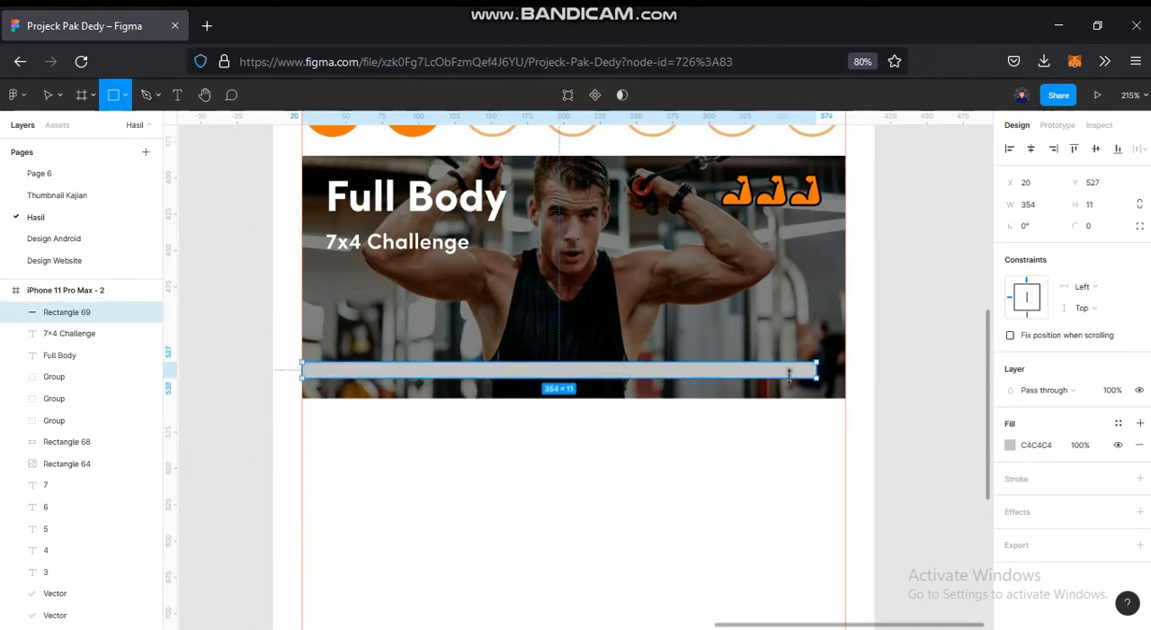
{"action": "left_click", "coordinate": [1032, 154]}
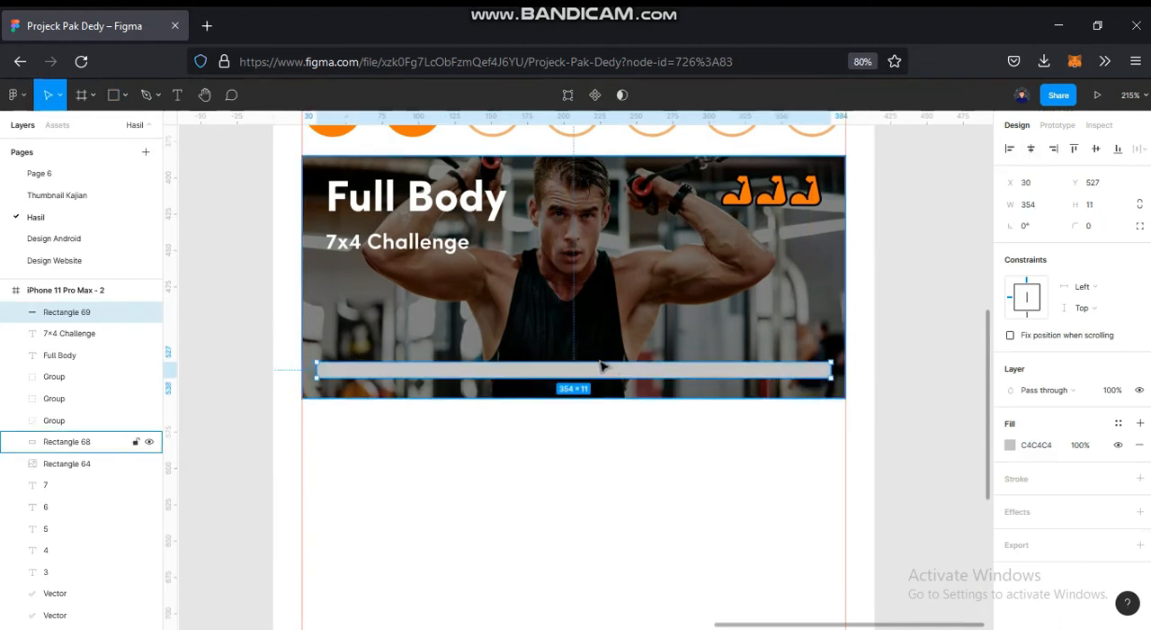
{"action": "left_click_drag", "start_coordinate": [603, 366], "coordinate": [603, 360]}
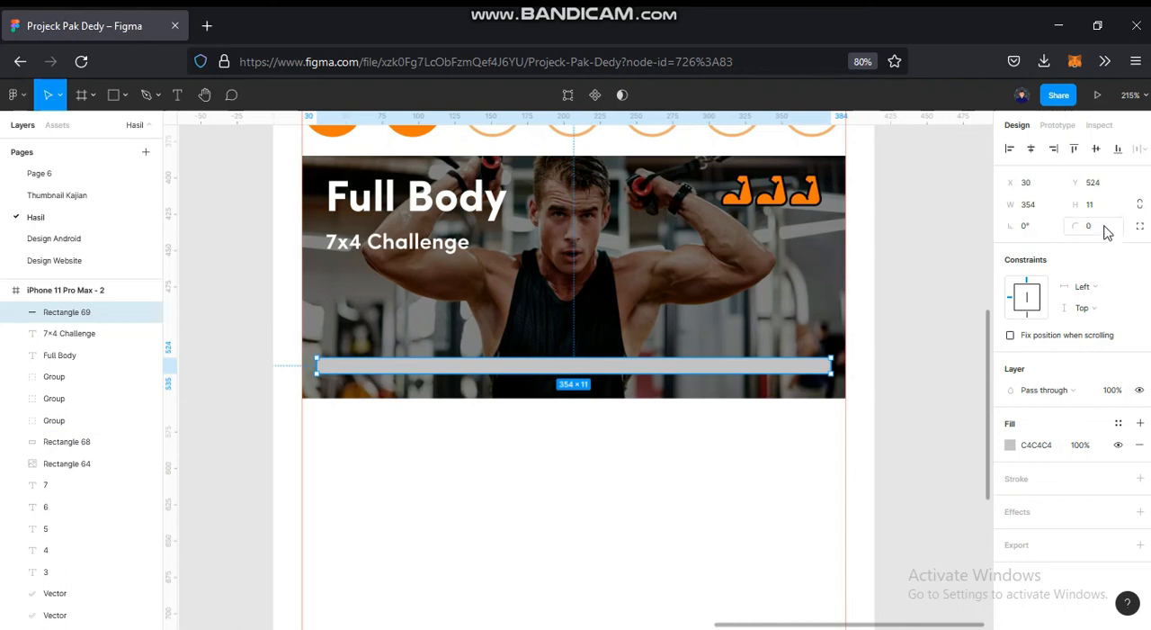
- Round the progress bar's ends with a corner radius of 100
{"action": "left_click", "coordinate": [1104, 231]}
{"action": "type", "text": "100"}
{"action": "key", "text": "Return"}
{"action": "left_click", "coordinate": [870, 342]}
- Reduce the progress bar's height symmetrically to 7, placing it at Y 526
{"action": "left_click", "coordinate": [555, 368]}
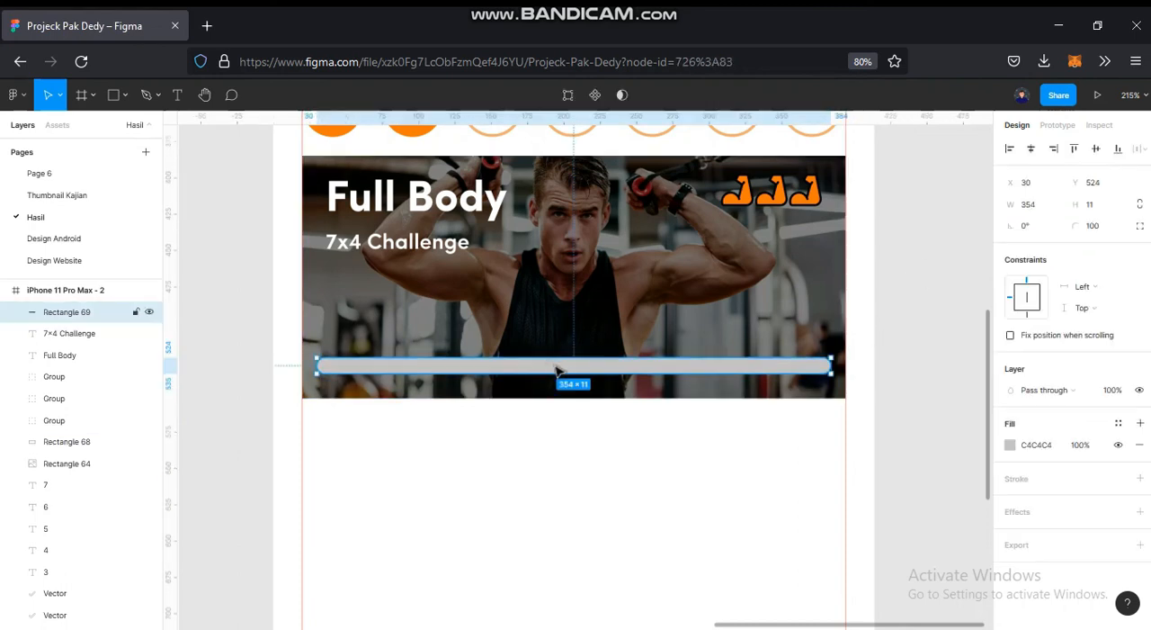
{"action": "left_click_drag", "start_coordinate": [568, 356], "coordinate": [572, 358]}
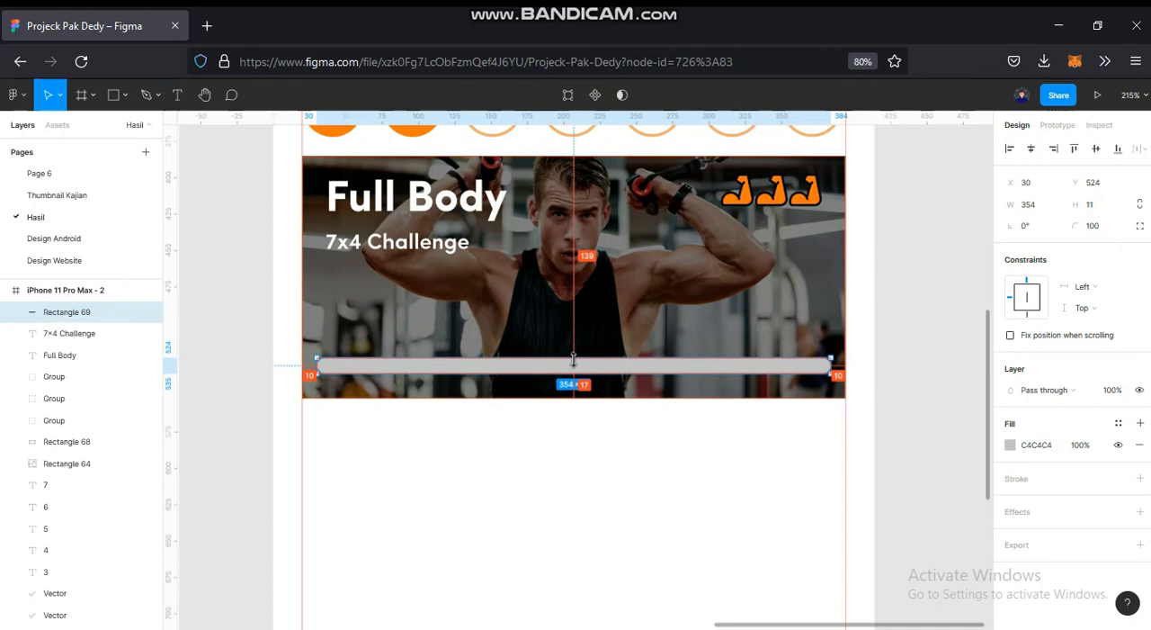
{"action": "scroll", "coordinate": [573, 360], "scroll_direction": "up", "scroll_amount": 6}
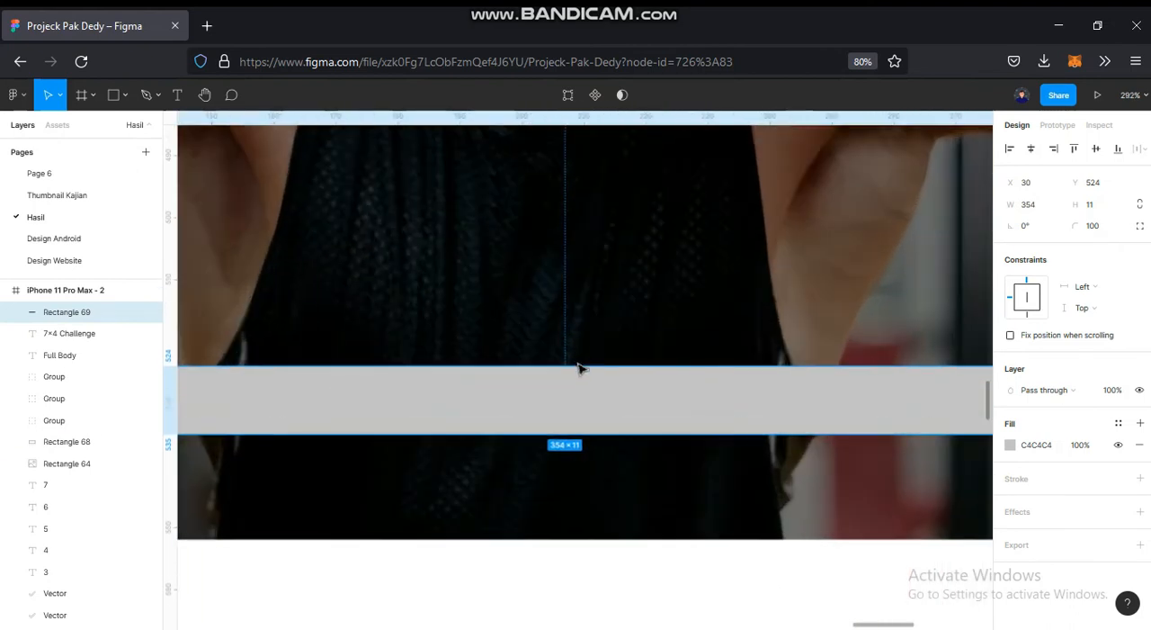
{"action": "left_click_drag", "start_coordinate": [581, 376], "coordinate": [581, 379]}
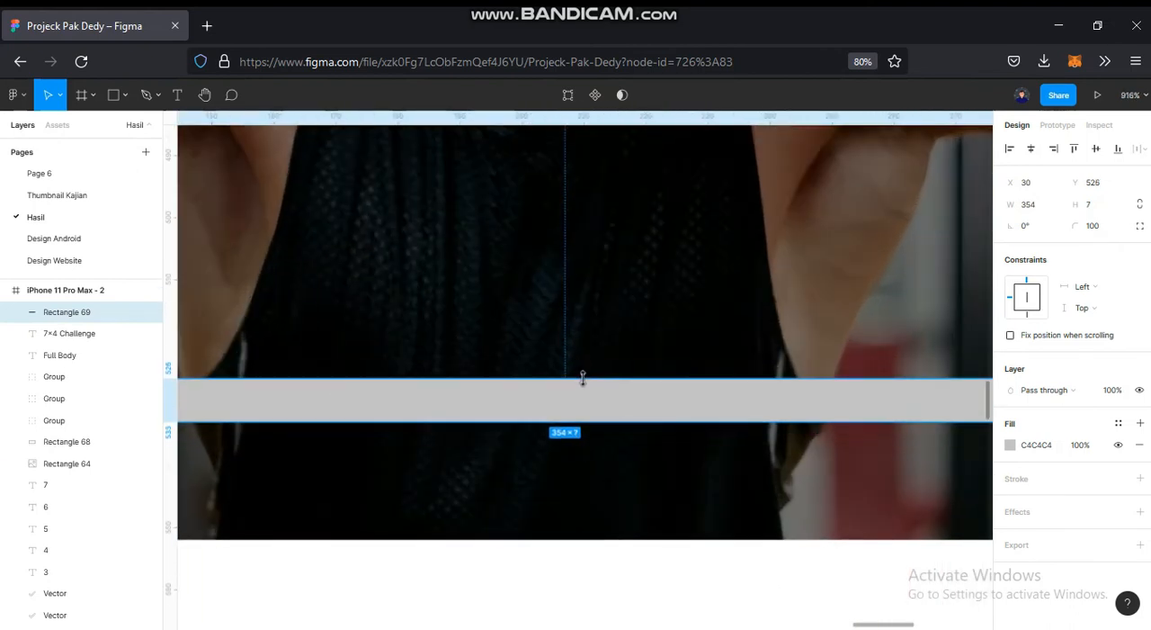
{"action": "scroll", "coordinate": [582, 378], "scroll_direction": "down", "scroll_amount": 10}
{"action": "left_click", "coordinate": [452, 391]}
- Fill the progress bar with the light orange F2AE72 sampled from the week goal numbers
{"action": "scroll", "coordinate": [661, 363], "scroll_direction": "up", "scroll_amount": 3}
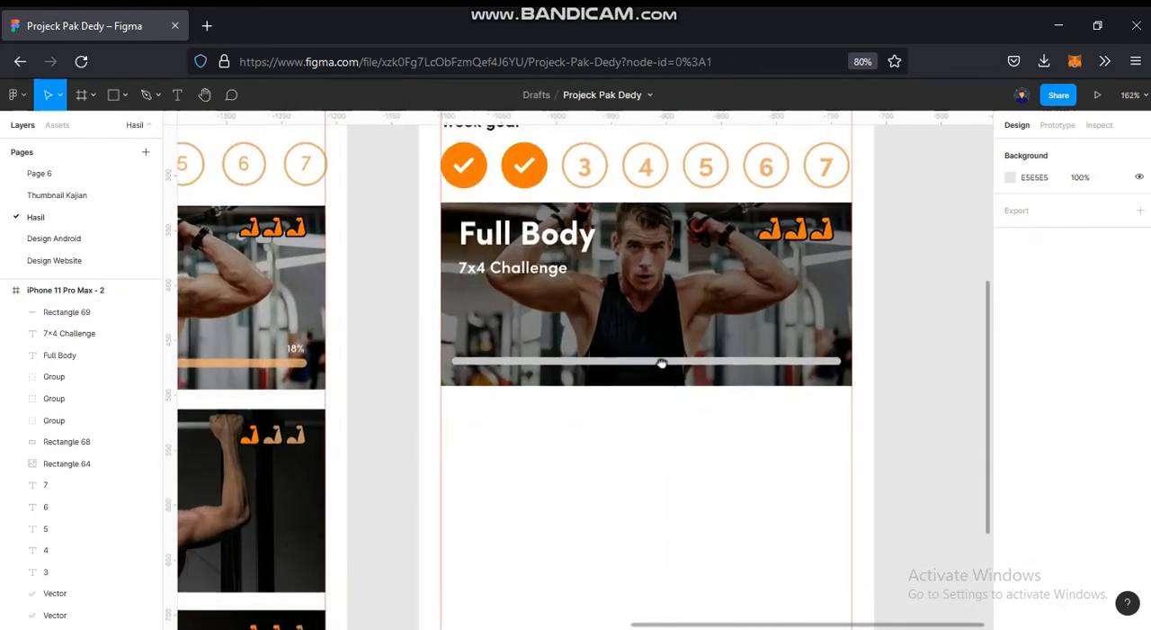
{"action": "scroll", "coordinate": [683, 355], "scroll_direction": "left", "scroll_amount": 5}
{"action": "left_click", "coordinate": [719, 324]}
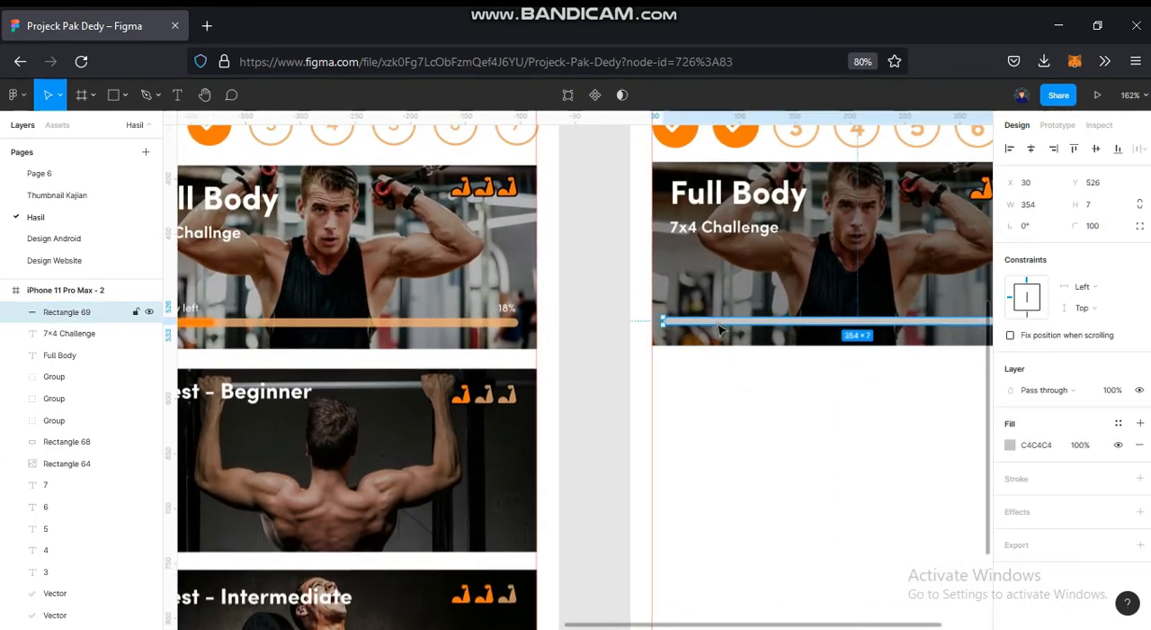
{"action": "key", "text": "i"}
{"action": "left_click_drag", "start_coordinate": [424, 301], "coordinate": [604, 570]}
{"action": "left_click_drag", "start_coordinate": [819, 370], "coordinate": [478, 354]}
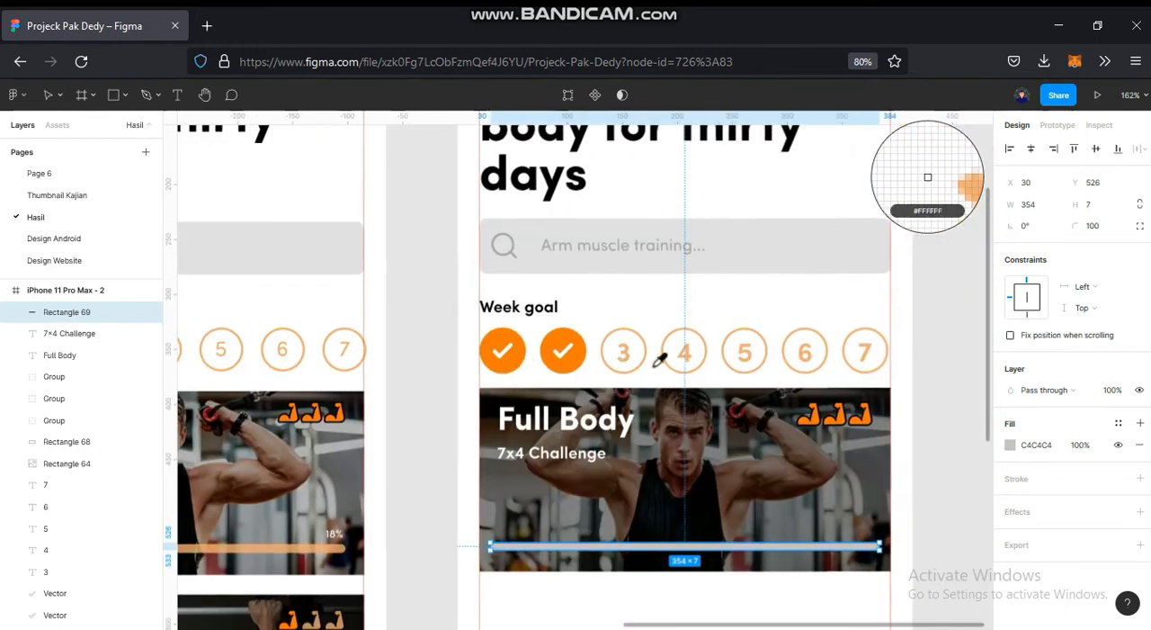
{"action": "scroll", "coordinate": [627, 357], "scroll_direction": "up", "scroll_amount": 10}
{"action": "left_click", "coordinate": [604, 332]}
- Set the progress bar's layer opacity to 50%
{"action": "scroll", "coordinate": [604, 332], "scroll_direction": "down", "scroll_amount": 2}
{"action": "left_click_drag", "start_coordinate": [691, 624], "coordinate": [646, 316]}
{"action": "scroll", "coordinate": [714, 365], "scroll_direction": "down", "scroll_amount": 2}
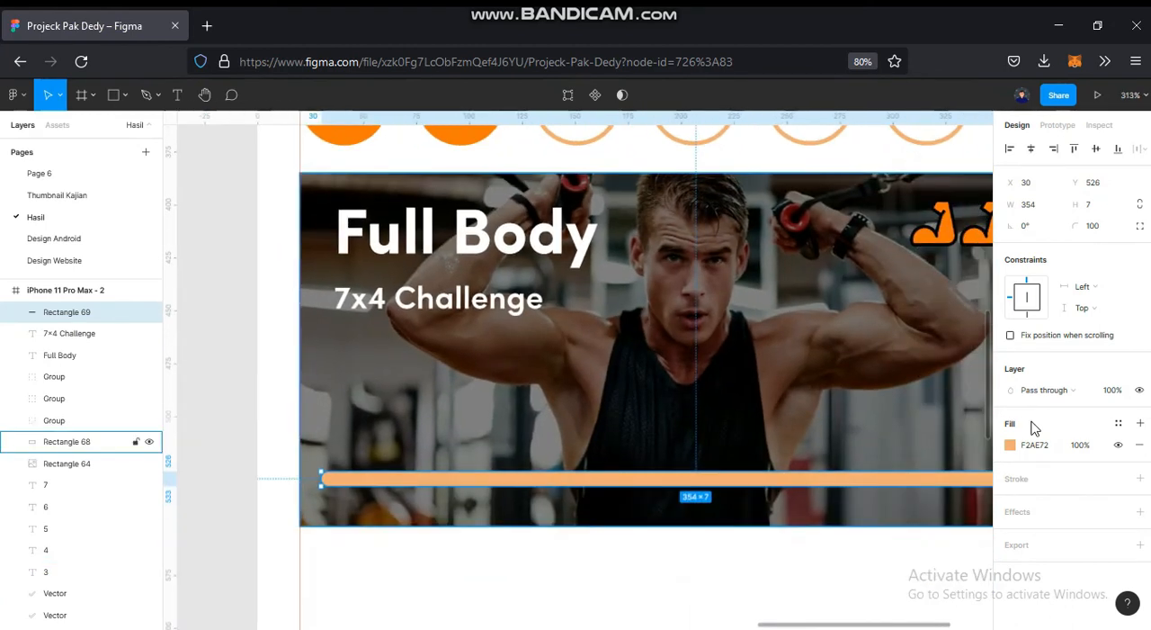
{"action": "left_click", "coordinate": [1120, 396]}
{"action": "type", "text": "50"}
{"action": "key", "text": "Return"}
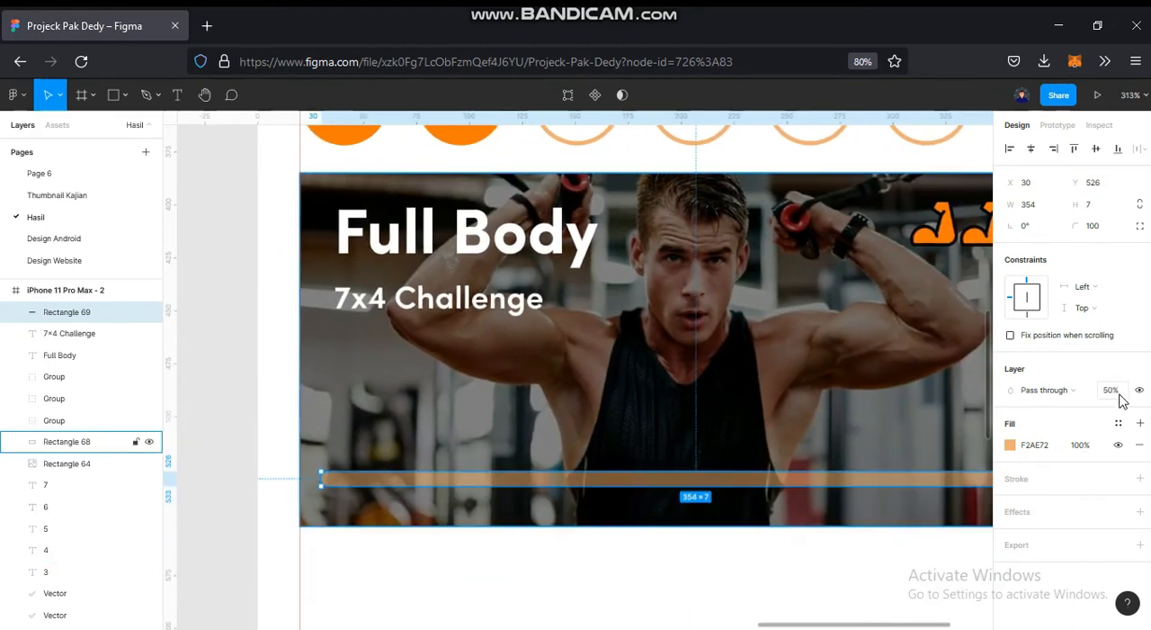
- Compare the bar with the reference and raise its layer opacity, trying 70% and settling on 80%
{"action": "scroll", "coordinate": [504, 476], "scroll_direction": "down", "scroll_amount": 3}
{"action": "left_click_drag", "start_coordinate": [549, 463], "coordinate": [652, 406]}
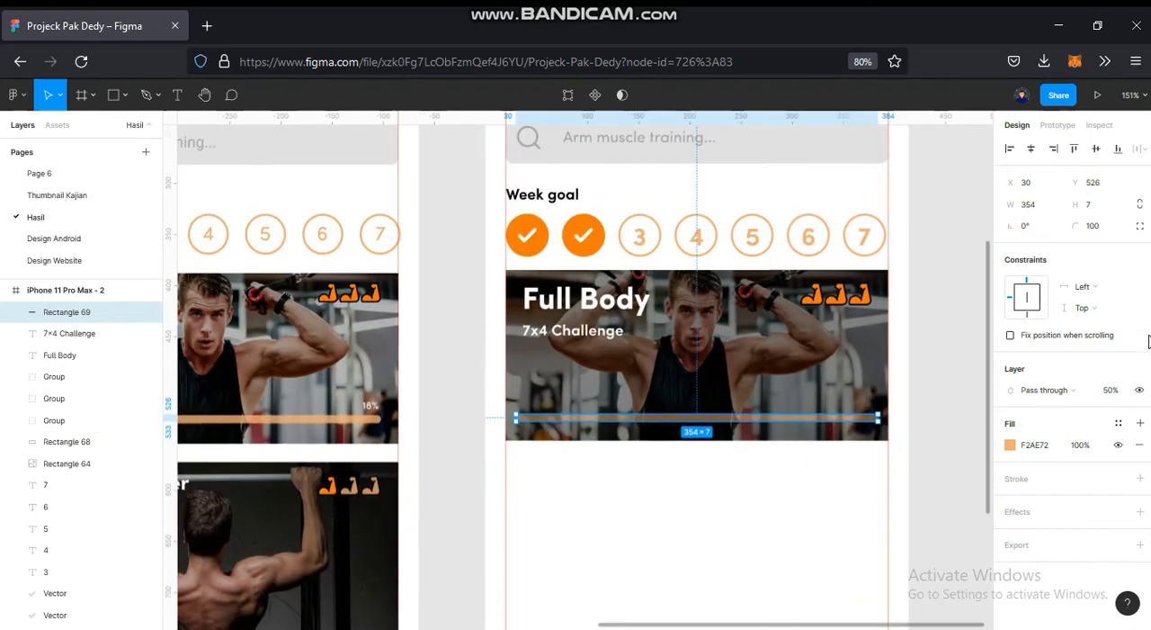
{"action": "key", "text": "Return"}
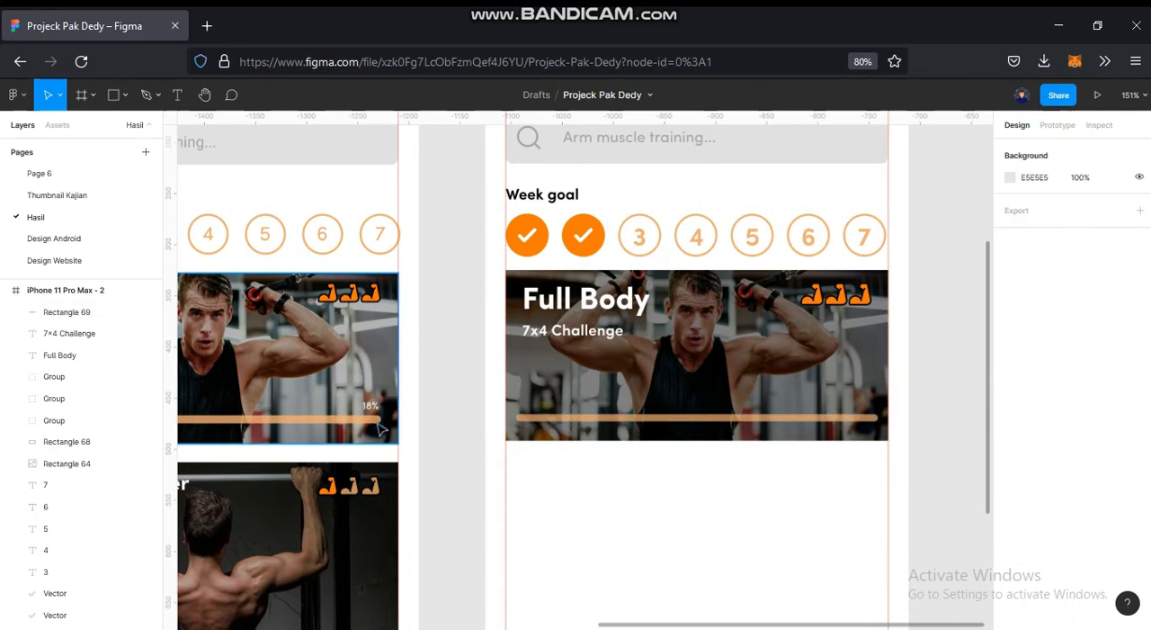
{"action": "left_click", "coordinate": [379, 420]}
{"action": "left_click", "coordinate": [650, 528]}
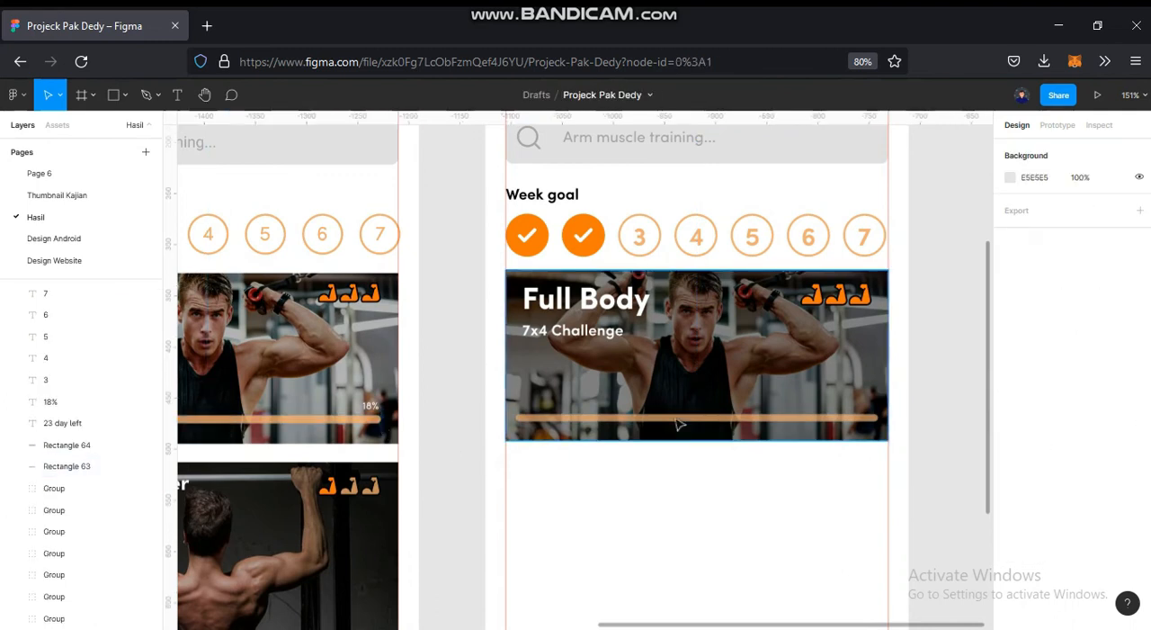
{"action": "left_click", "coordinate": [684, 417]}
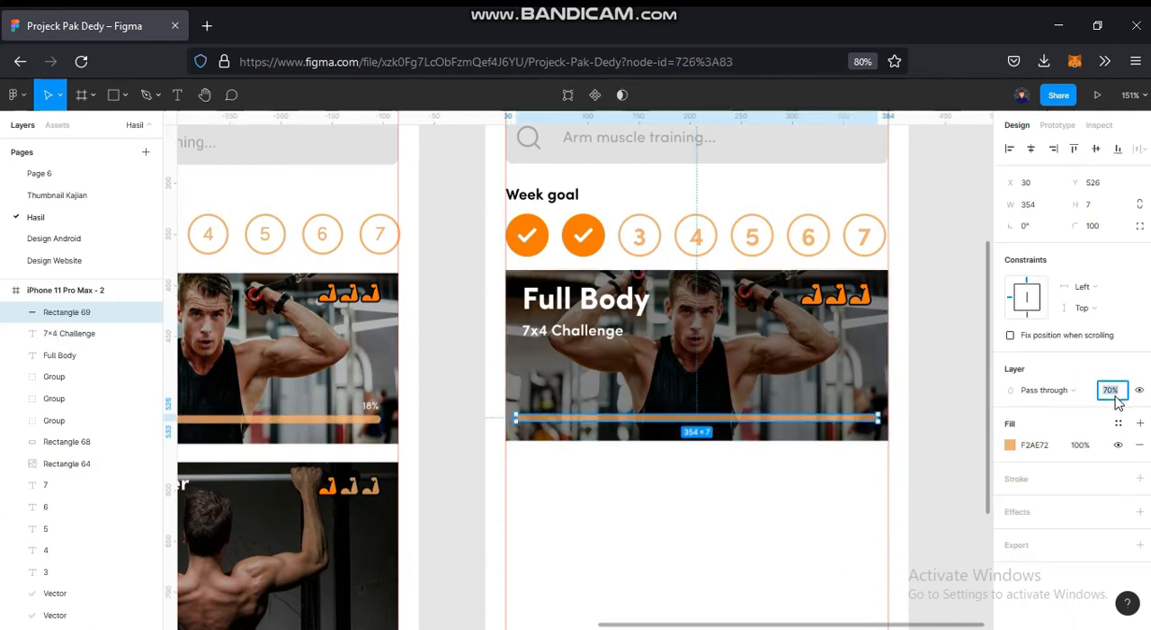
{"action": "key", "text": "Return"}
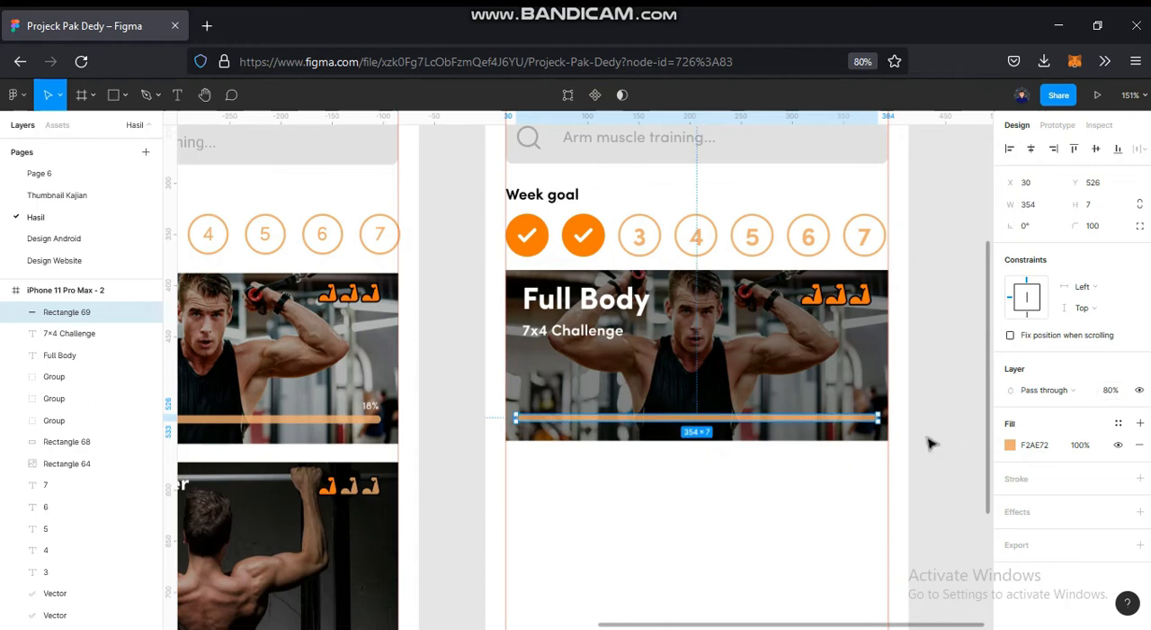
- Fill the progress bar with the colour E5AE7D sampled from the reference card's bar
{"action": "key", "text": "i"}
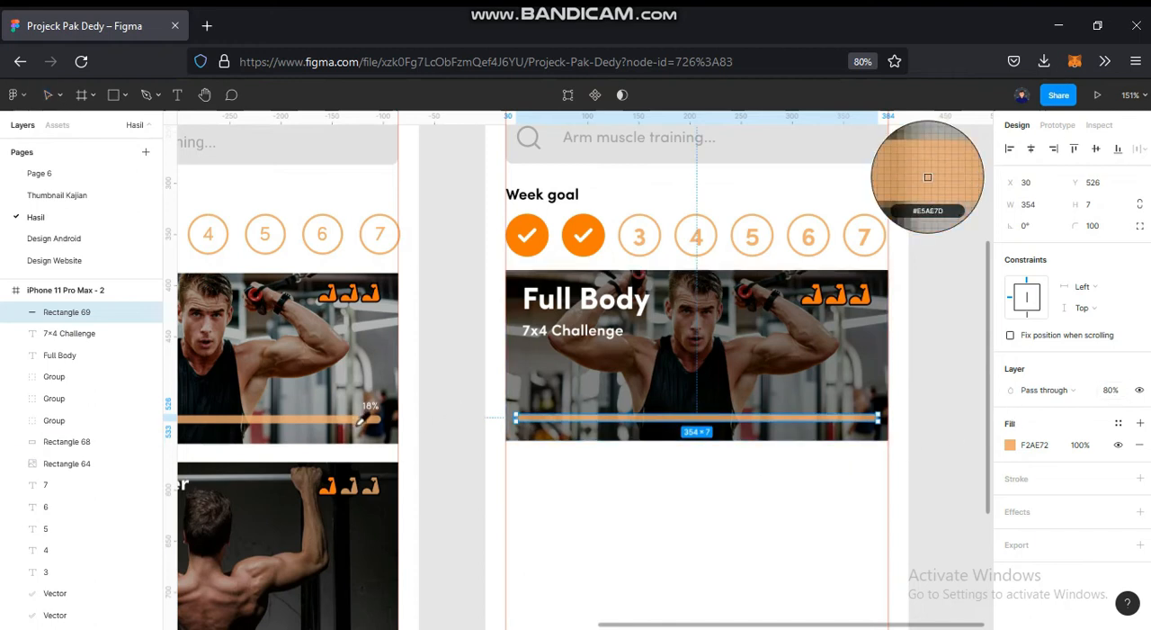
{"action": "left_click", "coordinate": [360, 422]}
{"action": "left_click", "coordinate": [578, 509]}
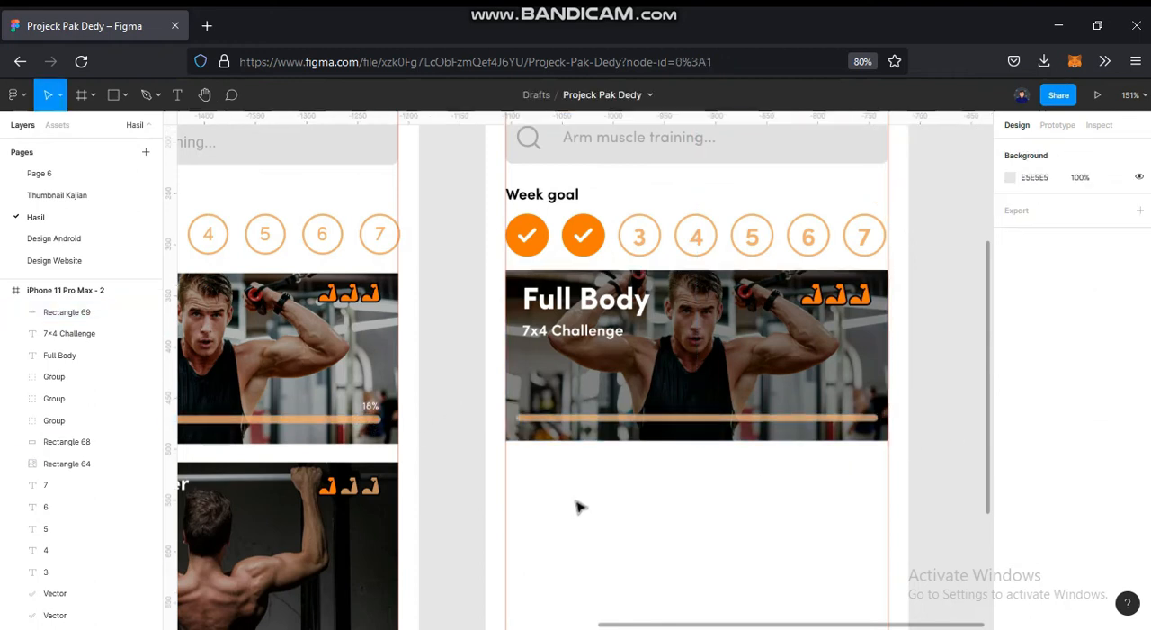
- Duplicate the progress bar in place and shorten the copy from its right end to a width of 66
{"action": "scroll", "coordinate": [585, 482], "scroll_direction": "up", "scroll_amount": 1}
{"action": "left_click_drag", "start_coordinate": [613, 473], "coordinate": [693, 456]}
{"action": "left_click", "coordinate": [719, 405]}
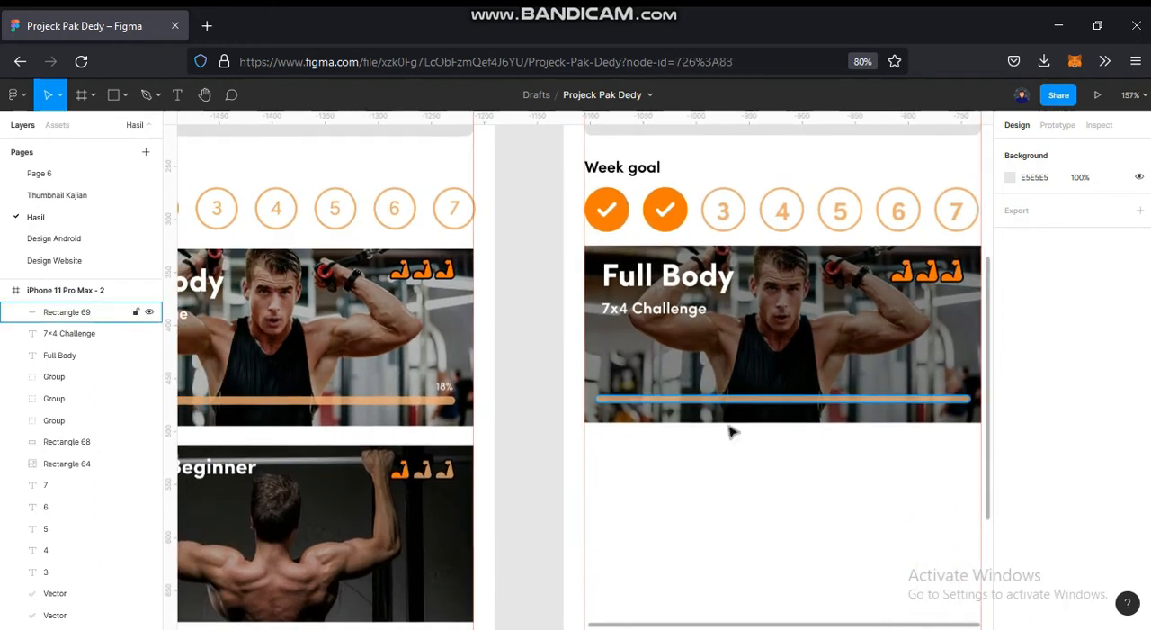
{"action": "scroll", "coordinate": [792, 467], "scroll_direction": "up", "scroll_amount": 3}
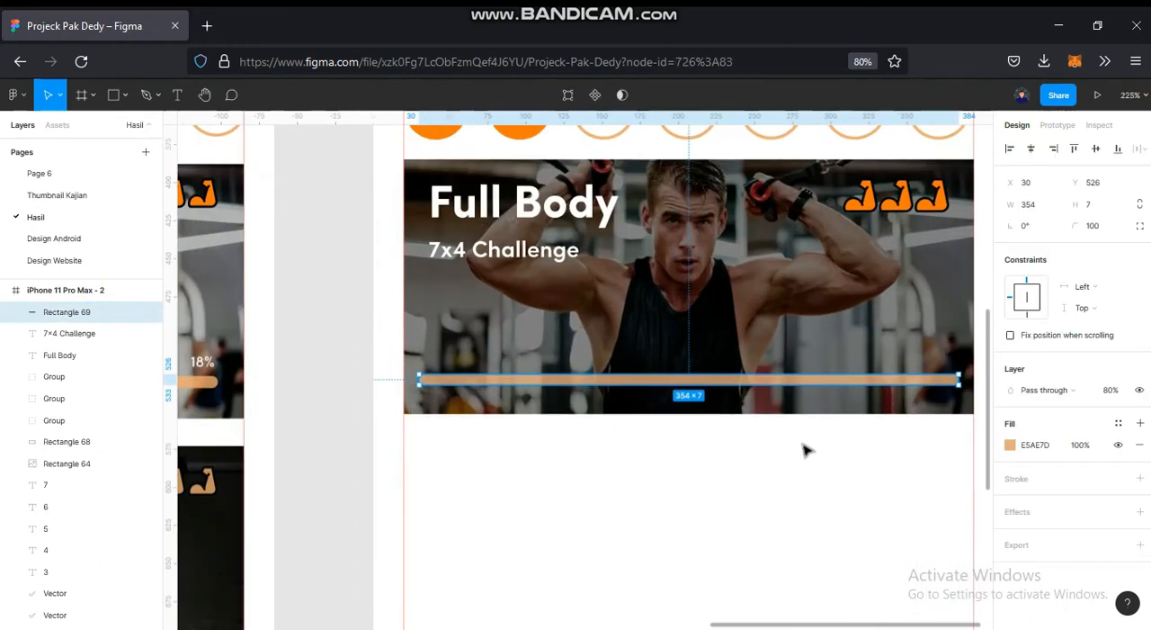
{"action": "key", "text": "ctrl+v"}
{"action": "left_click_drag", "start_coordinate": [932, 376], "coordinate": [534, 383]}
{"action": "scroll", "coordinate": [468, 443], "scroll_direction": "down", "scroll_amount": 1}
{"action": "left_click_drag", "start_coordinate": [481, 449], "coordinate": [1002, 286]}
{"action": "left_click_drag", "start_coordinate": [680, 372], "coordinate": [397, 526]}
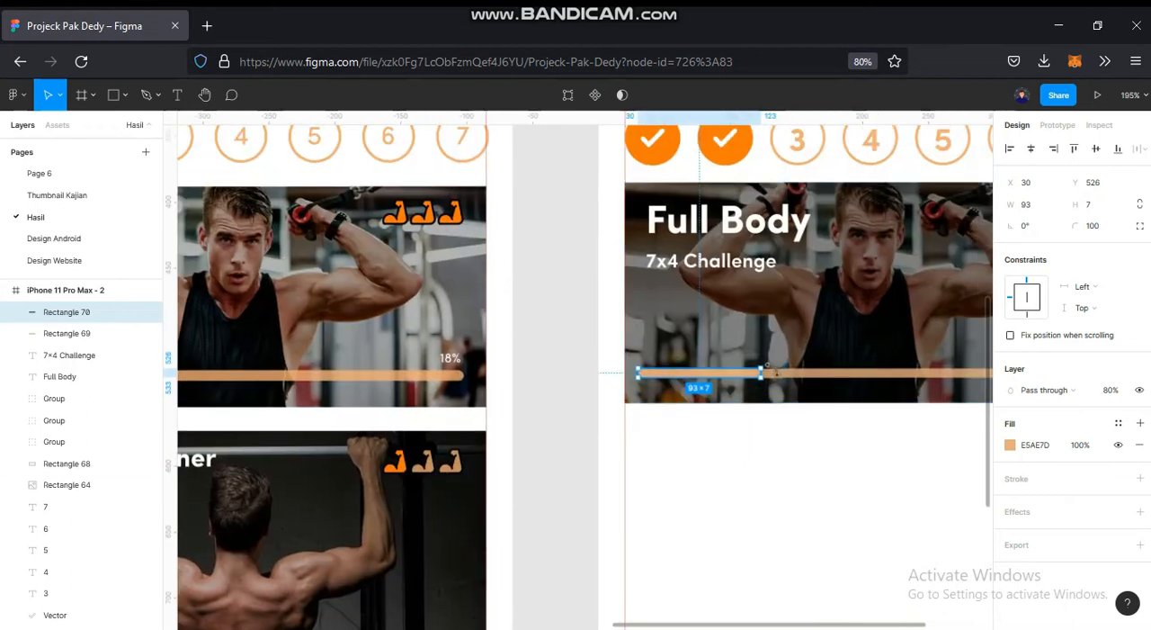
{"action": "left_click_drag", "start_coordinate": [762, 375], "coordinate": [729, 379]}
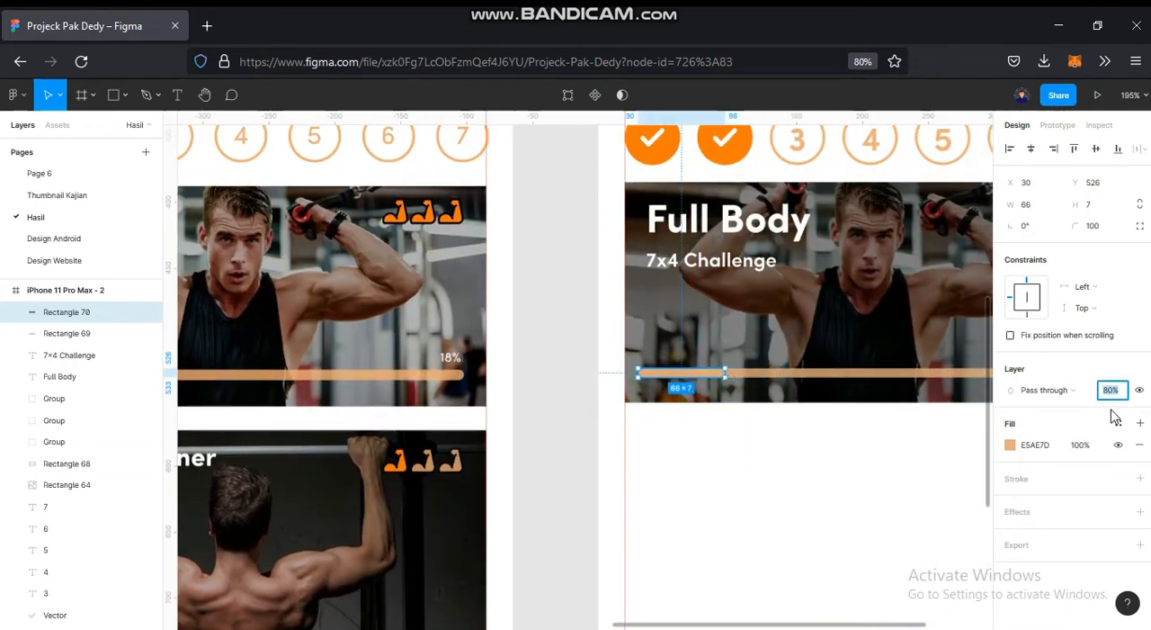
- Set the short bar's layer opacity to 100% and fill it with orange FA7B0A sampled from the reference progress segment
{"action": "key", "text": "Return"}
{"action": "left_click_drag", "start_coordinate": [560, 454], "coordinate": [906, 417]}
{"action": "key", "text": "i"}
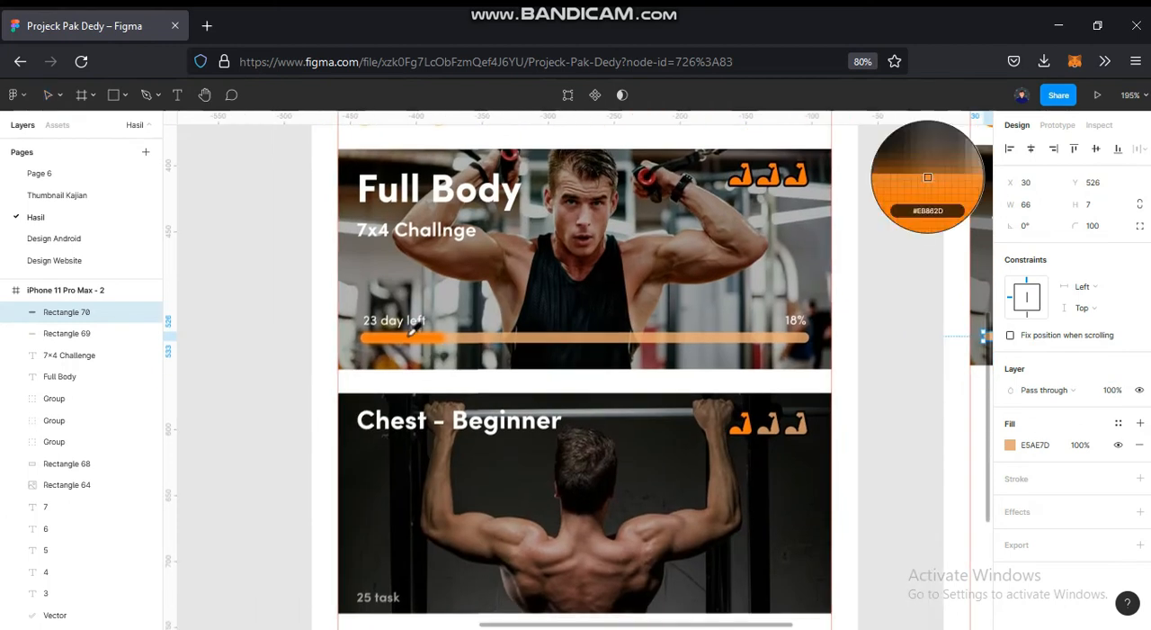
{"action": "left_click", "coordinate": [414, 335]}
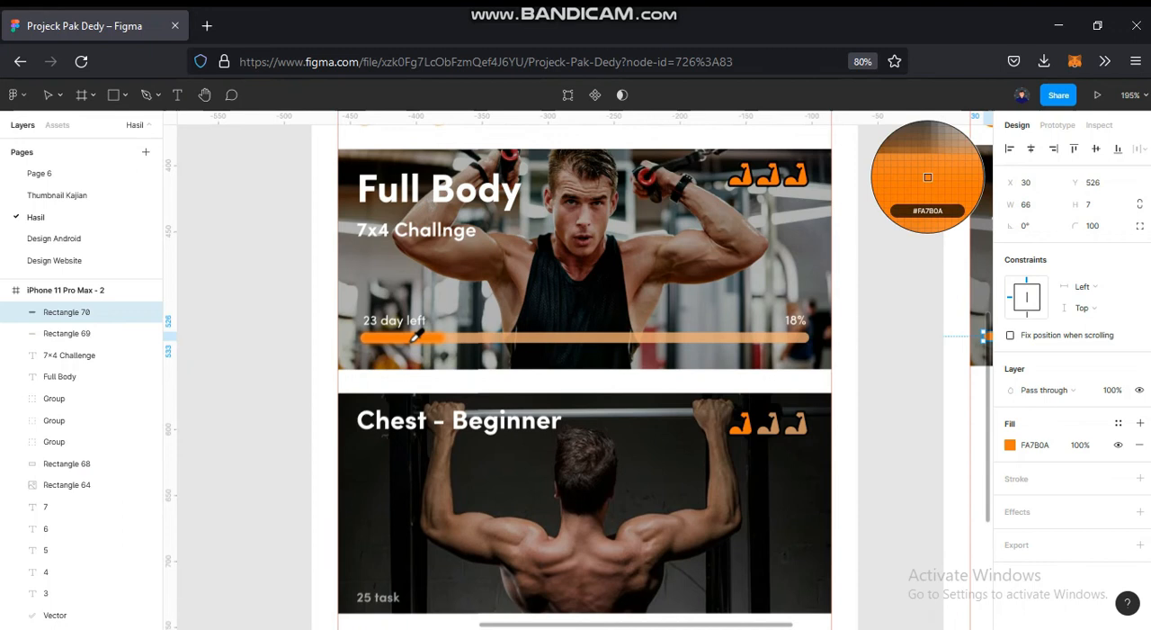
- Add a layer blur effect with a blur of 5 to the short orange progress segment
{"action": "left_click_drag", "start_coordinate": [784, 386], "coordinate": [412, 374]}
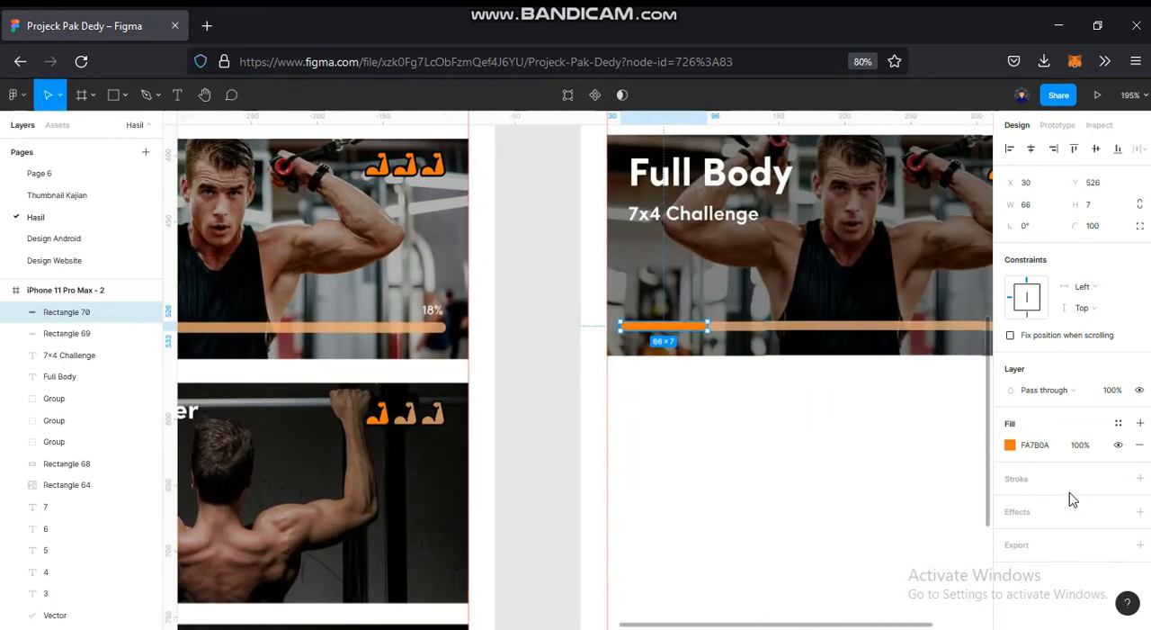
{"action": "left_click", "coordinate": [1139, 512]}
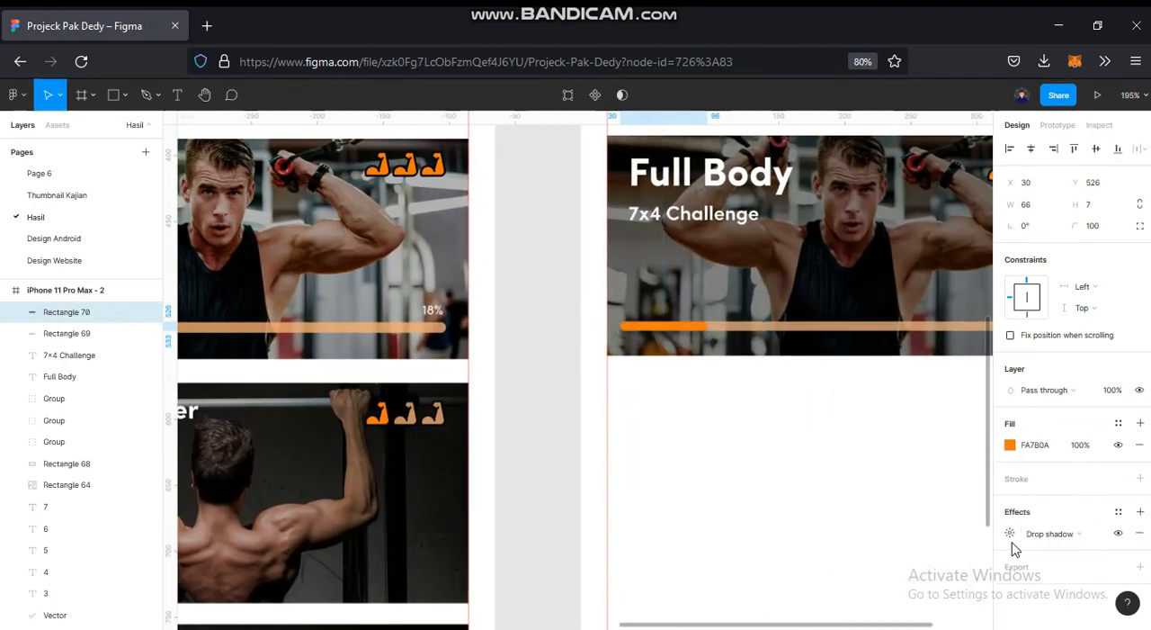
{"action": "left_click", "coordinate": [1035, 534]}
{"action": "left_click", "coordinate": [1035, 548]}
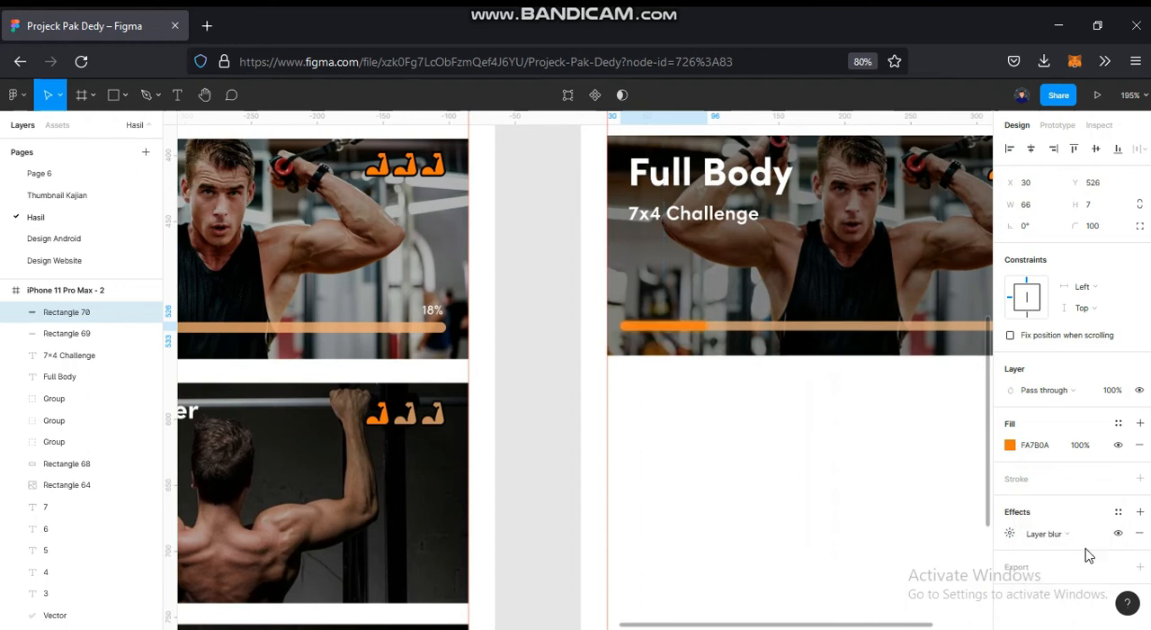
{"action": "left_click", "coordinate": [1010, 534]}
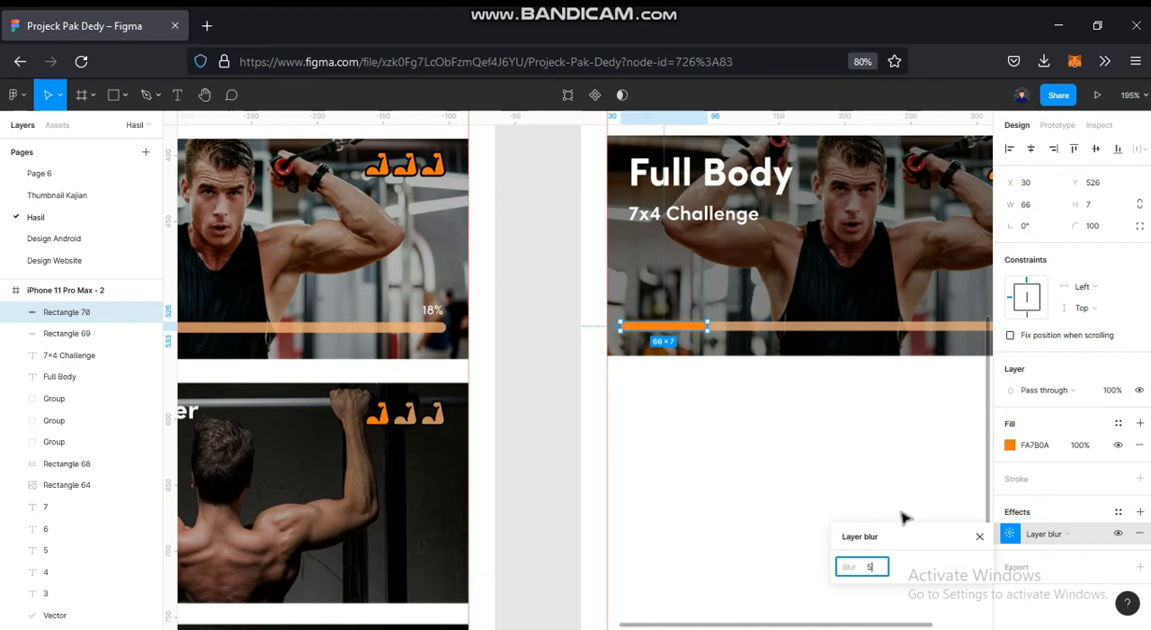
{"action": "left_click", "coordinate": [711, 480]}
- Check the layer blur settings of the orange progress segment on the reference Full Body card
{"action": "left_click_drag", "start_coordinate": [593, 456], "coordinate": [775, 441]}
{"action": "left_click", "coordinate": [241, 310]}
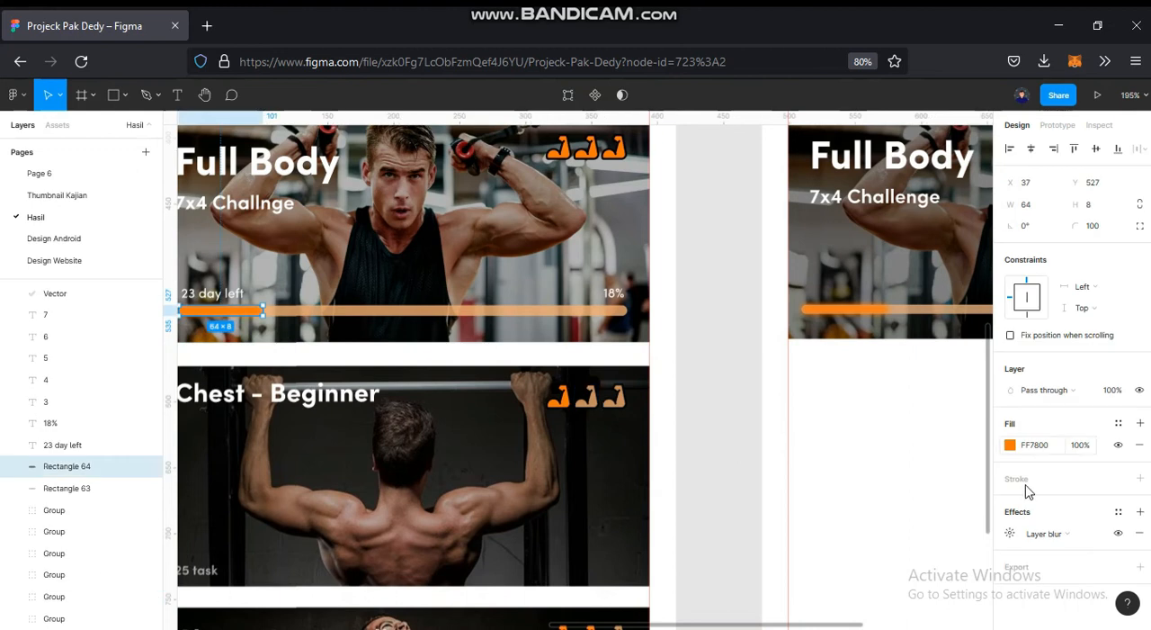
{"action": "left_click", "coordinate": [1014, 534]}
{"action": "left_click", "coordinate": [859, 474]}
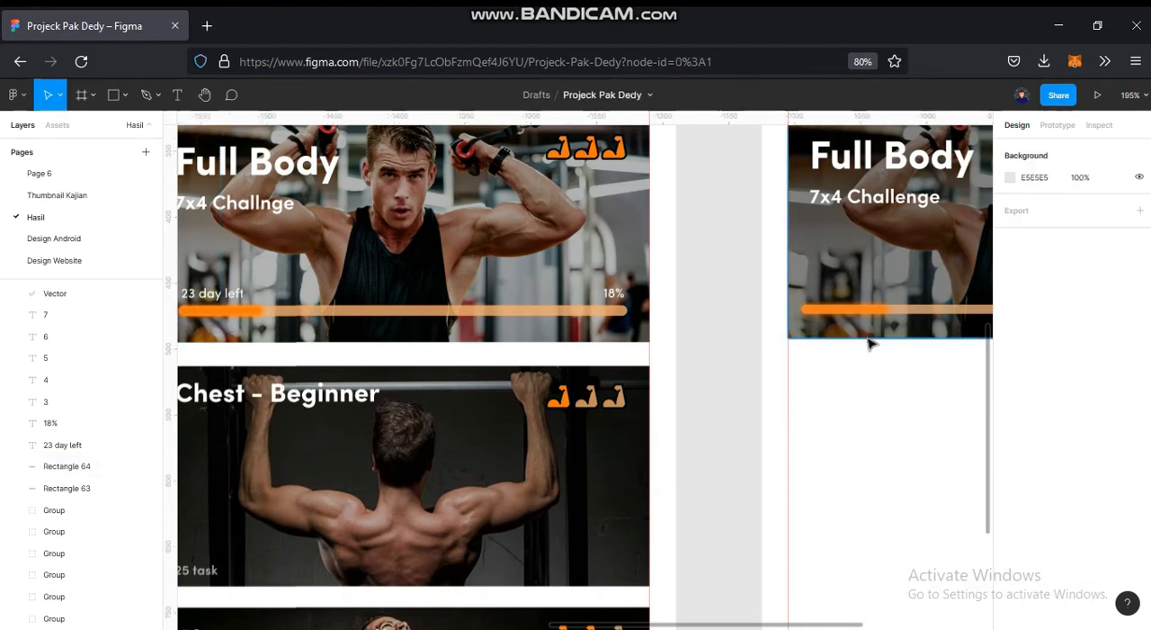
- Add the text "23 day left" above the left end of the new card's progress bar
{"action": "scroll", "coordinate": [817, 416], "scroll_direction": "up", "scroll_amount": 1}
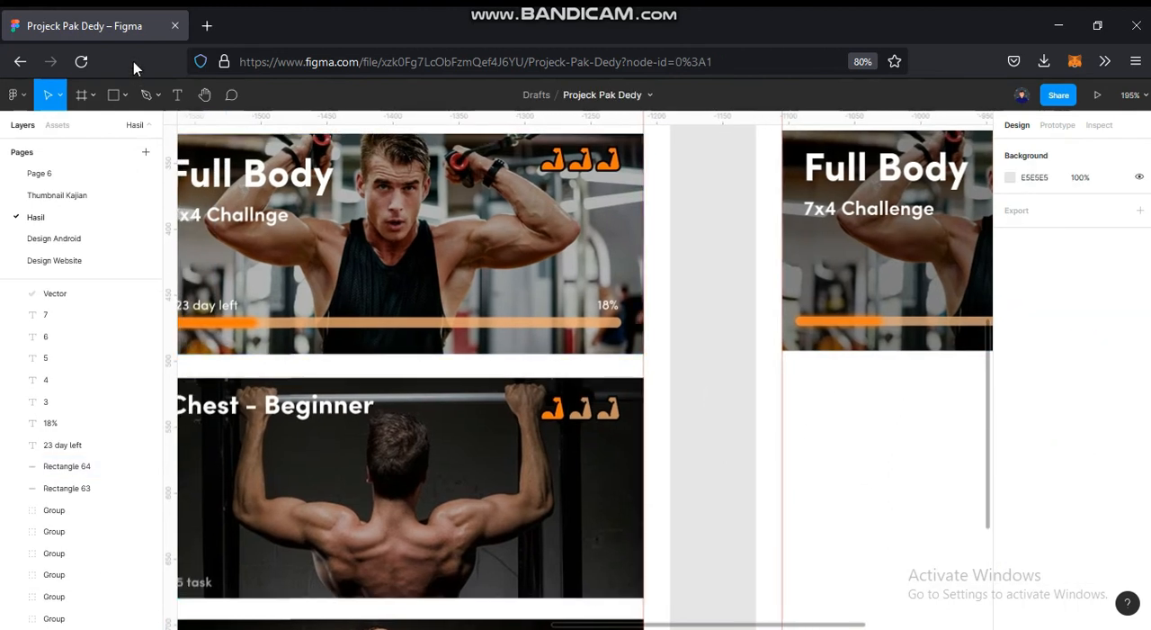
{"action": "left_click", "coordinate": [177, 95]}
{"action": "scroll", "coordinate": [792, 357], "scroll_direction": "left", "scroll_amount": 2}
{"action": "left_click", "coordinate": [847, 297]}
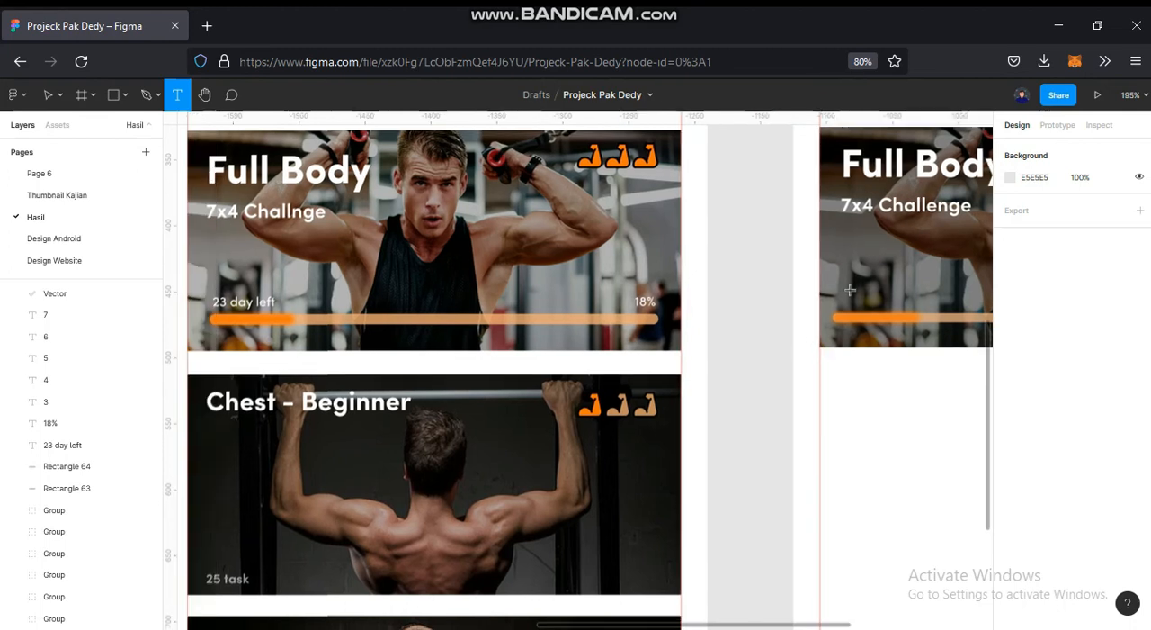
{"action": "type", "text": "23 day left"}
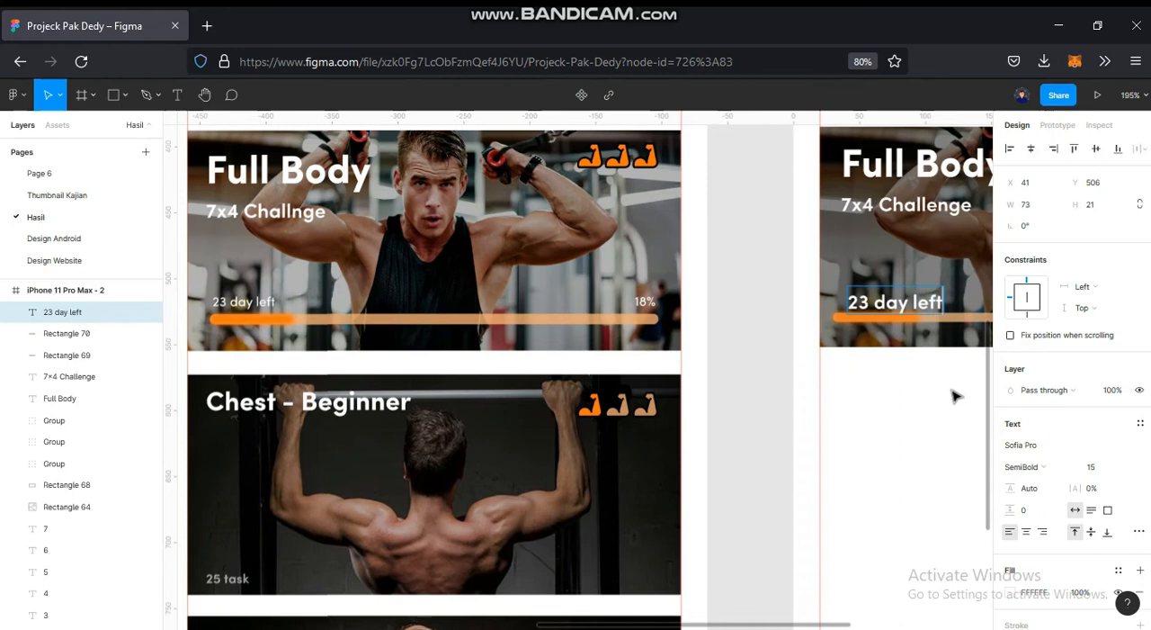
{"action": "left_click", "coordinate": [955, 396]}
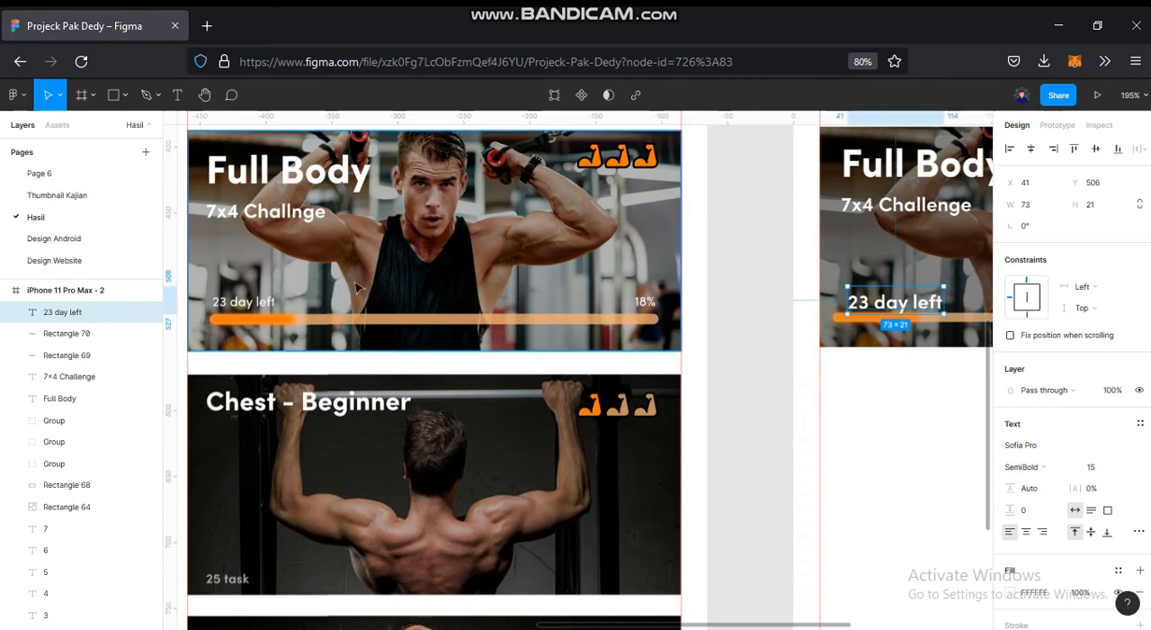
- Match the "23 day left" label to the reference text by setting its font size to 10 and its weight to Regular
{"action": "left_click", "coordinate": [261, 303]}
{"action": "left_click", "coordinate": [924, 470]}
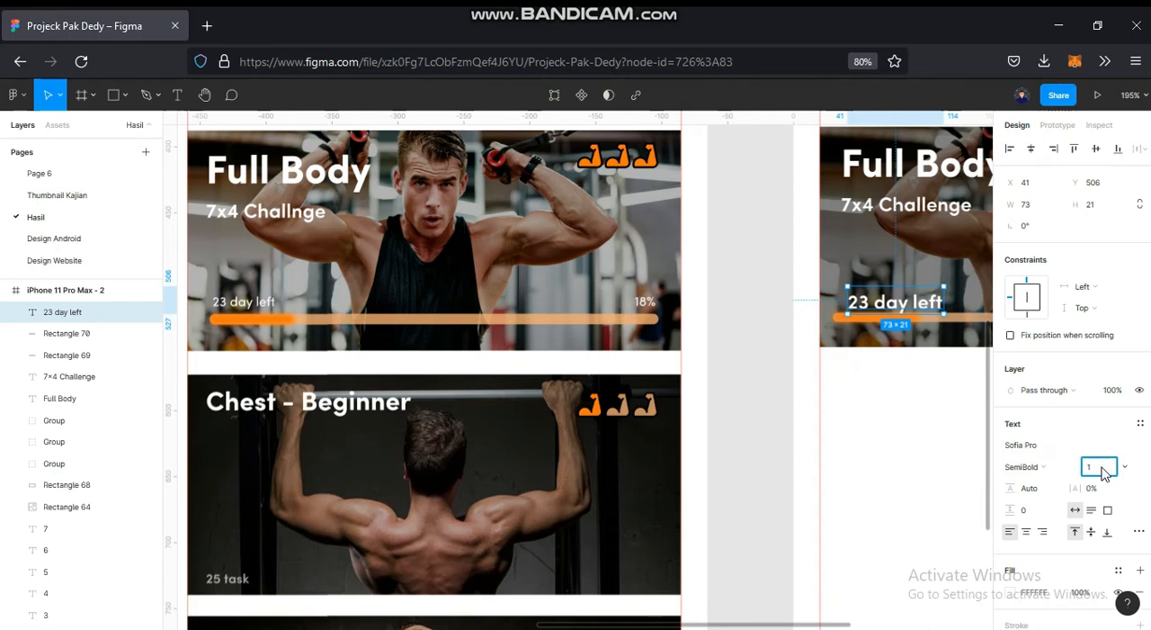
{"action": "left_click", "coordinate": [266, 308]}
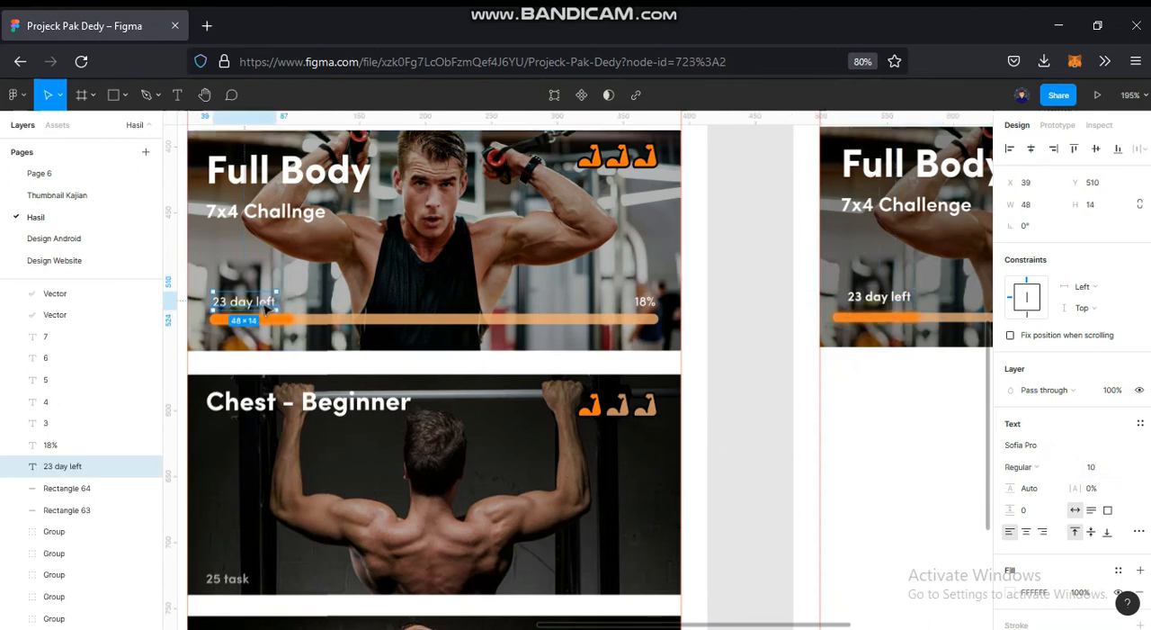
{"action": "left_click", "coordinate": [863, 411]}
{"action": "left_click", "coordinate": [879, 301]}
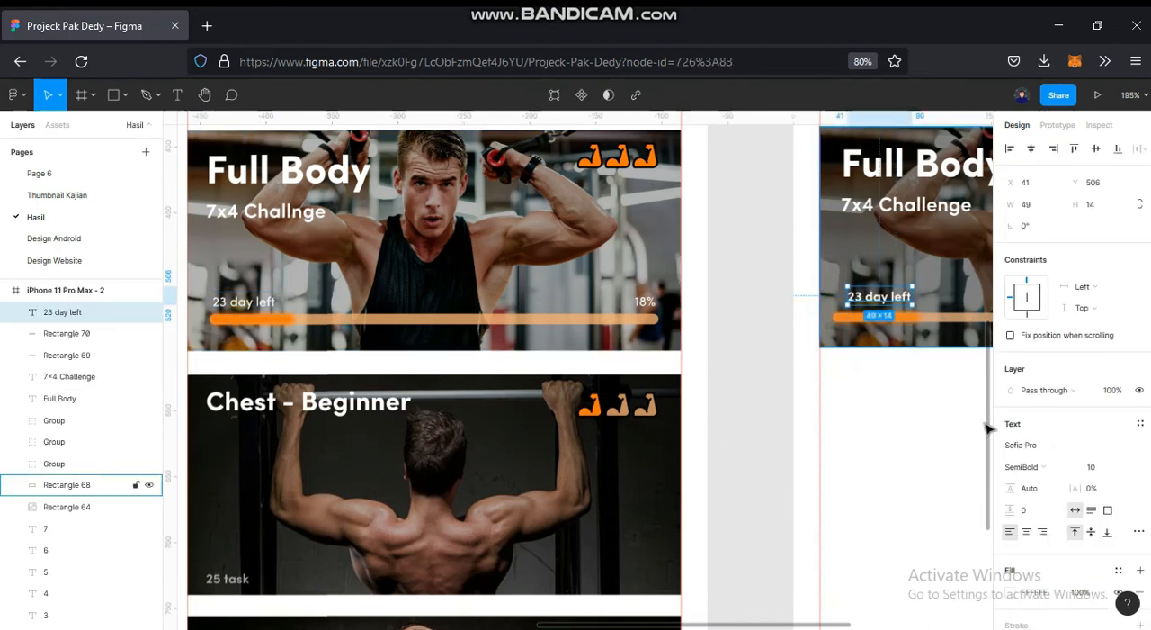
{"action": "left_click", "coordinate": [1033, 474]}
{"action": "left_click", "coordinate": [964, 403]}
- Position the "23 day left" label just above the left end of the progress bar
{"action": "left_click_drag", "start_coordinate": [739, 398], "coordinate": [480, 423]}
{"action": "scroll", "coordinate": [629, 327], "scroll_direction": "up", "scroll_amount": 5}
{"action": "mouse_move", "coordinate": [626, 332]}
{"action": "left_mouse_down"}
{"action": "mouse_move", "coordinate": [611, 334]}
{"action": "mouse_move", "coordinate": [628, 336]}
{"action": "left_mouse_up"}
{"action": "scroll", "coordinate": [628, 336], "scroll_direction": "down", "scroll_amount": 5}
- Duplicate the "23 day left" label to the right end of the progress bar and replace the copy's text with "18%"
{"action": "left_click_drag", "start_coordinate": [400, 334], "coordinate": [784, 342]}
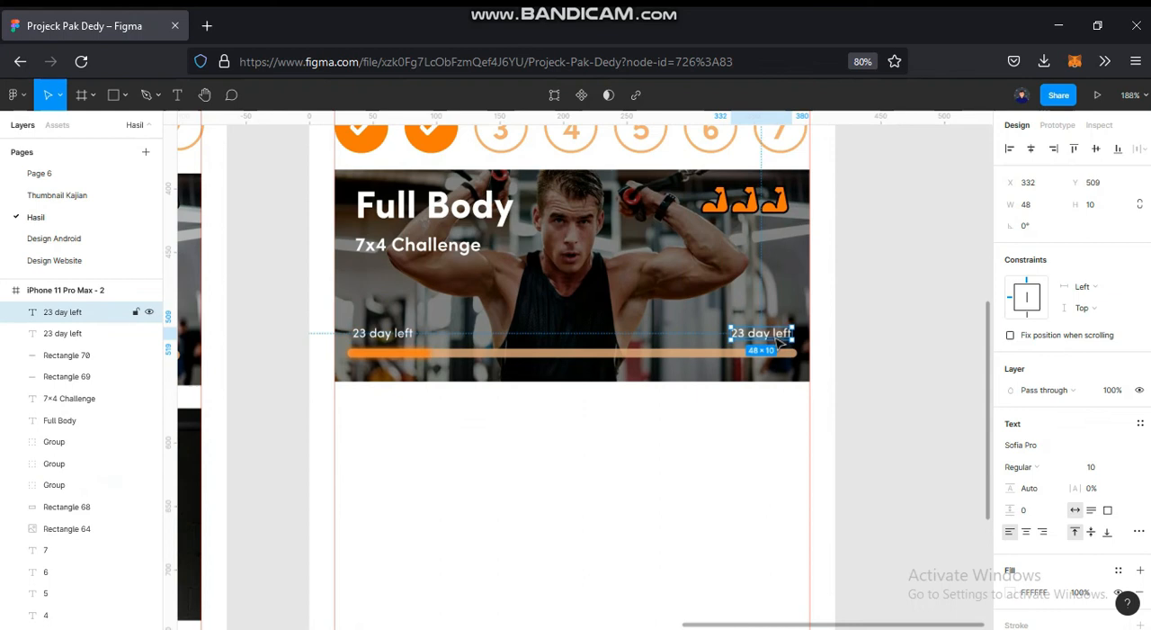
{"action": "key", "text": "Return"}
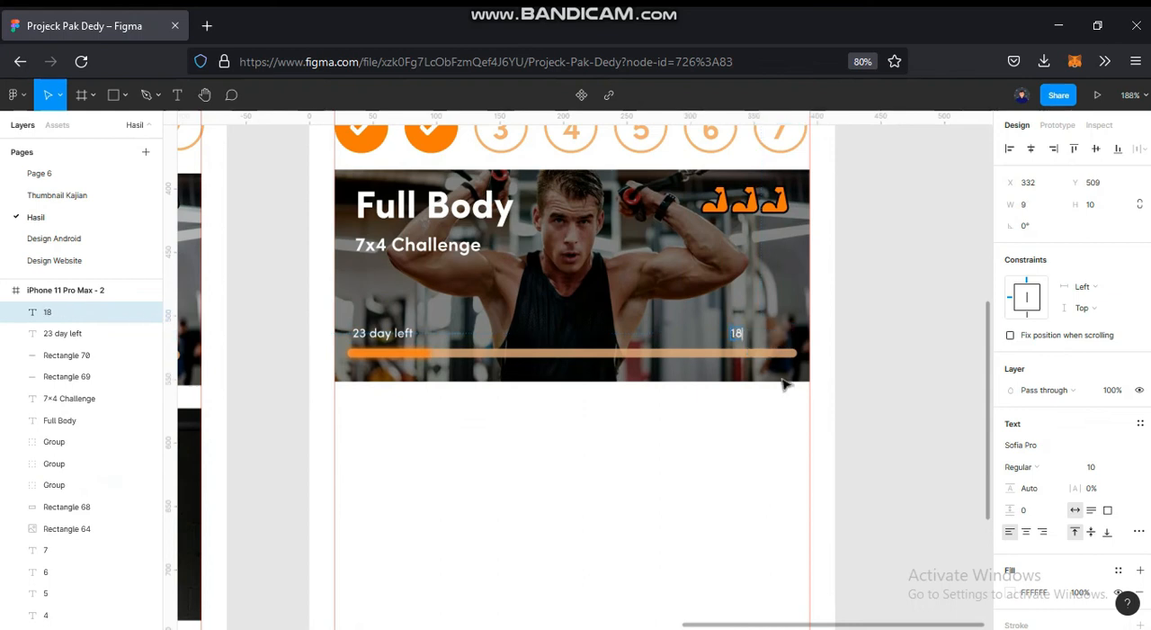
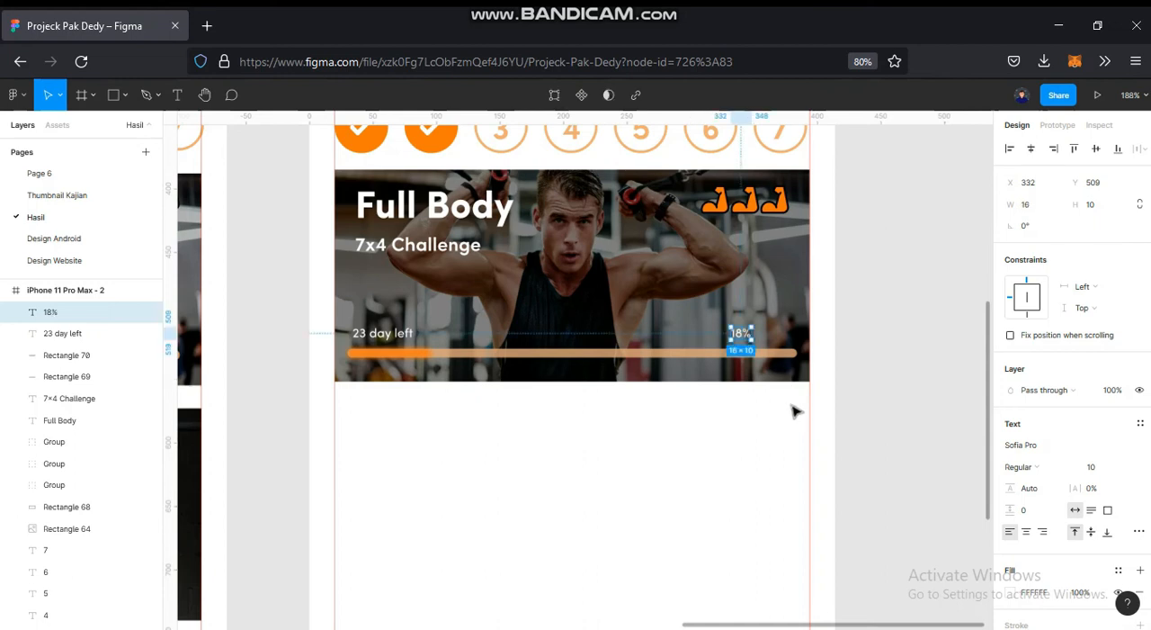
- Move the "18%" label closer to the right end of the Full Body card's progress bar
{"action": "scroll", "coordinate": [827, 337], "scroll_direction": "up", "scroll_amount": 10}
{"action": "left_click_drag", "start_coordinate": [458, 357], "coordinate": [627, 357]}
{"action": "left_click", "coordinate": [891, 346]}
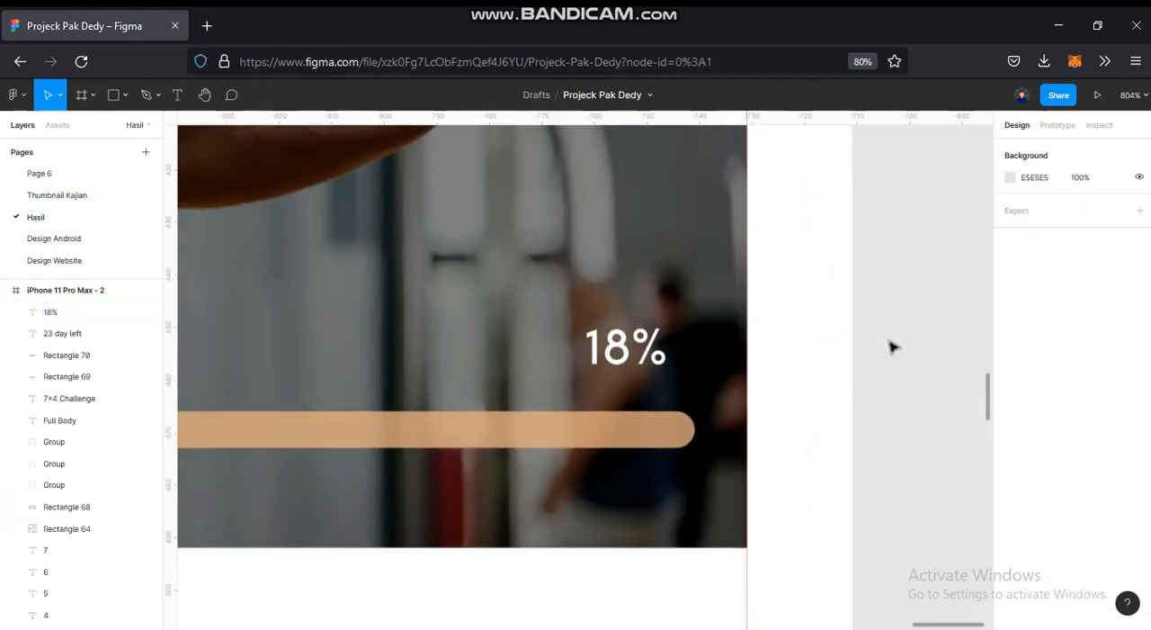
- Place the pull-up photo in the new frame directly below the Full Body card, fitted between the side guides
{"action": "scroll", "coordinate": [868, 370], "scroll_direction": "down", "scroll_amount": 10}
{"action": "scroll", "coordinate": [877, 355], "scroll_direction": "down", "scroll_amount": 5}
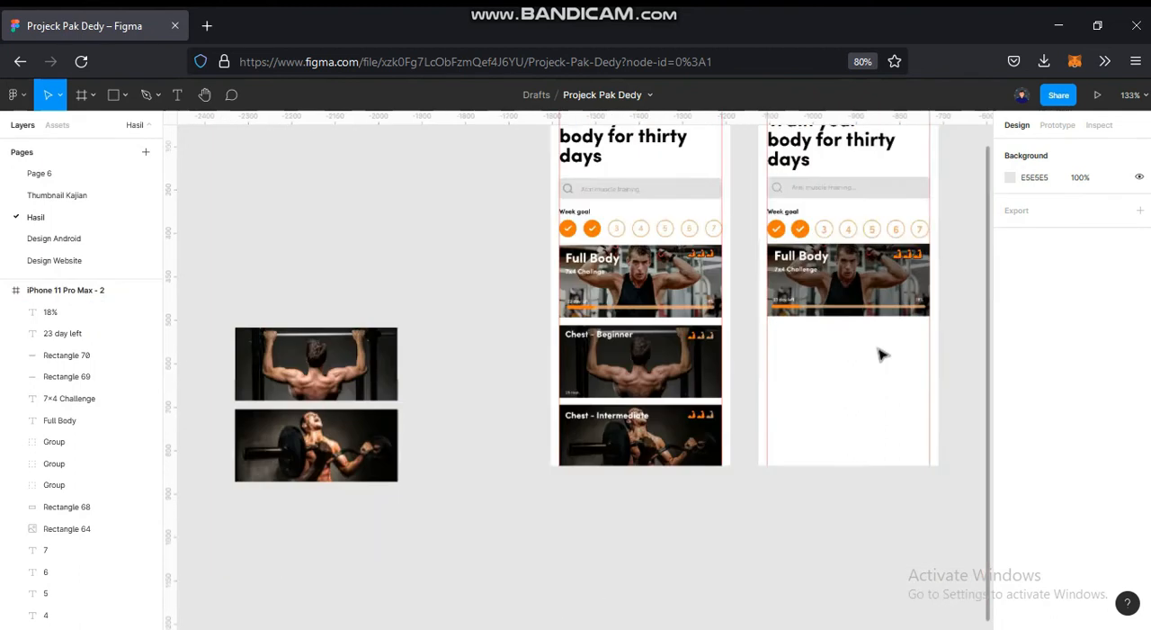
{"action": "left_click", "coordinate": [423, 359]}
{"action": "left_click_drag", "start_coordinate": [882, 364], "coordinate": [538, 387]}
{"action": "scroll", "coordinate": [863, 358], "scroll_direction": "up", "scroll_amount": 5}
{"action": "left_click", "coordinate": [688, 145]}
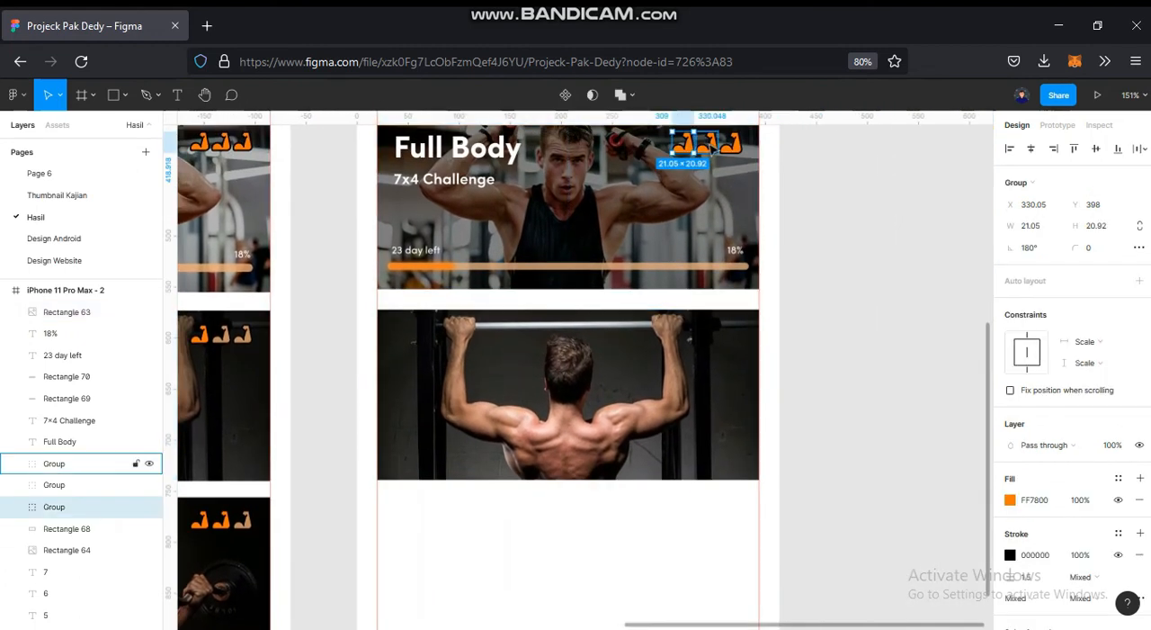
{"action": "left_click", "coordinate": [709, 146], "text": "shift"}
{"action": "left_click", "coordinate": [733, 146], "text": "shift"}
{"action": "key", "text": "ctrl+d"}
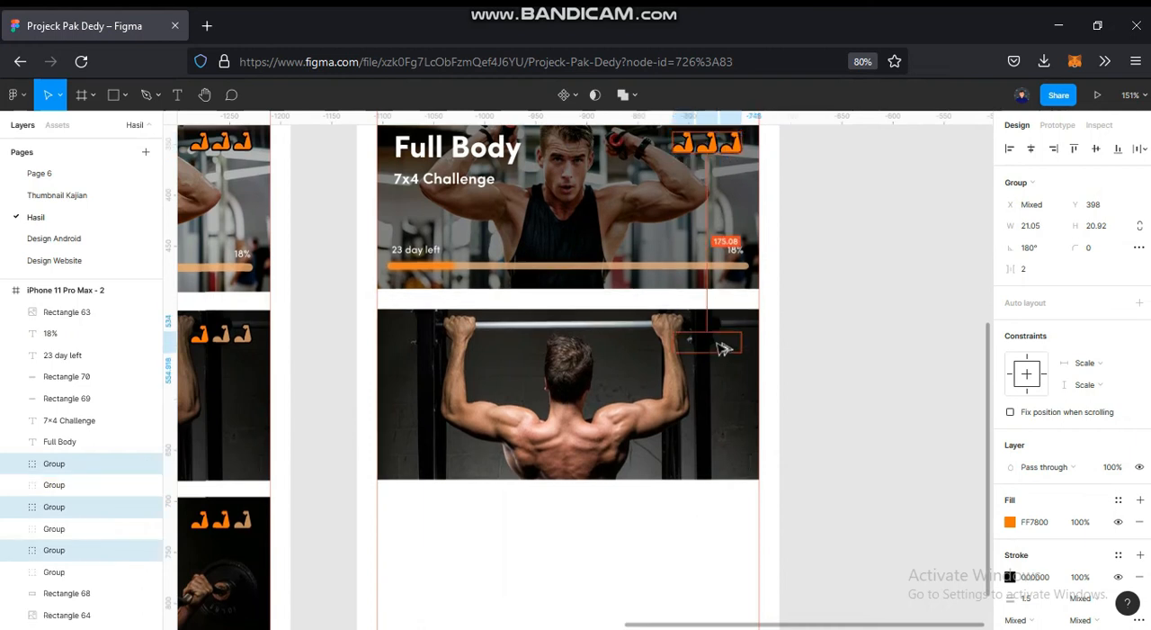
{"action": "key", "text": "Delete"}
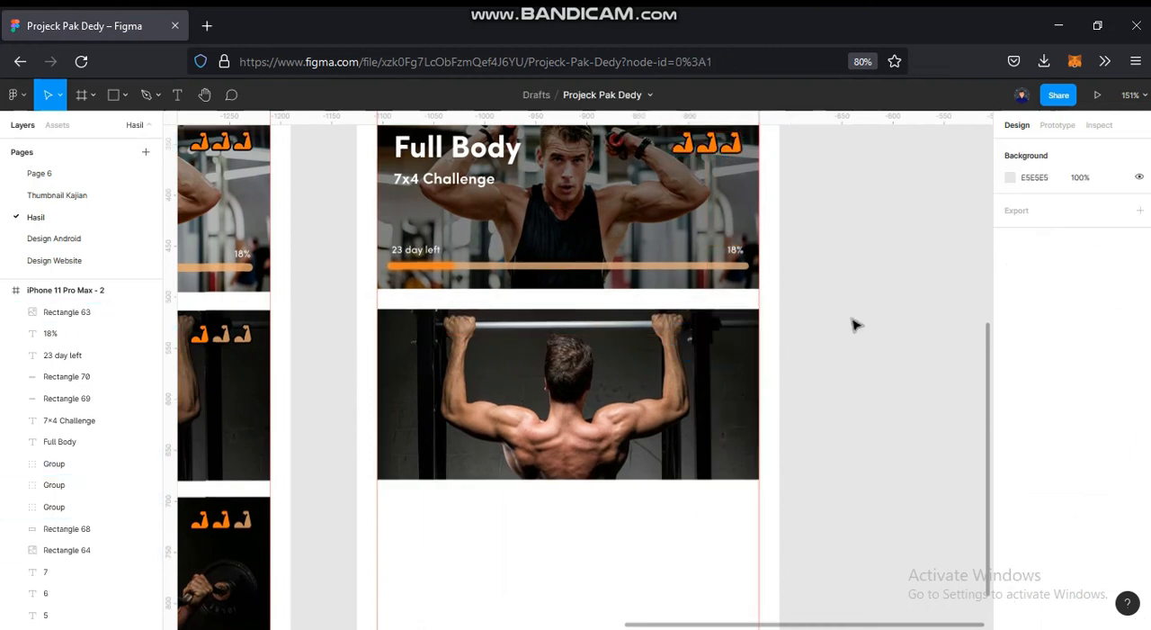
- Cover the pull-up photo with a 374 × 168 rectangle, filled black (000000) at 50% layer opacity
{"action": "left_click", "coordinate": [119, 95]}
{"action": "mouse_move", "coordinate": [377, 309]}
{"action": "left_mouse_down"}
{"action": "mouse_move", "coordinate": [714, 434]}
{"action": "mouse_move", "coordinate": [759, 479]}
{"action": "left_mouse_up"}
{"action": "left_click", "coordinate": [1010, 447]}
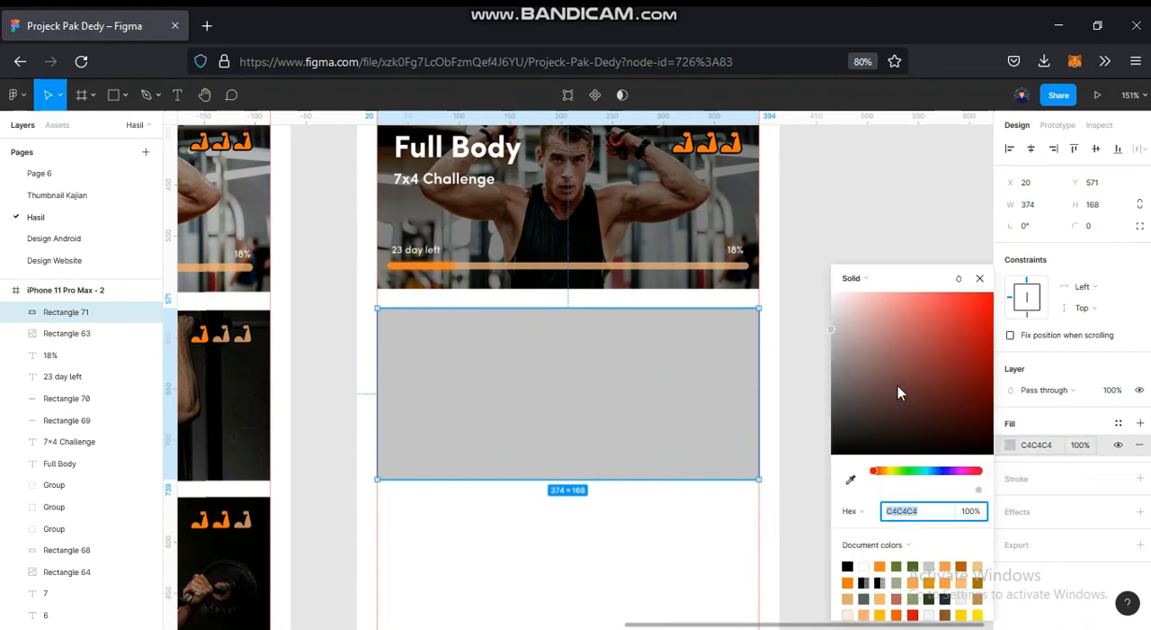
{"action": "left_click_drag", "start_coordinate": [899, 385], "coordinate": [720, 570]}
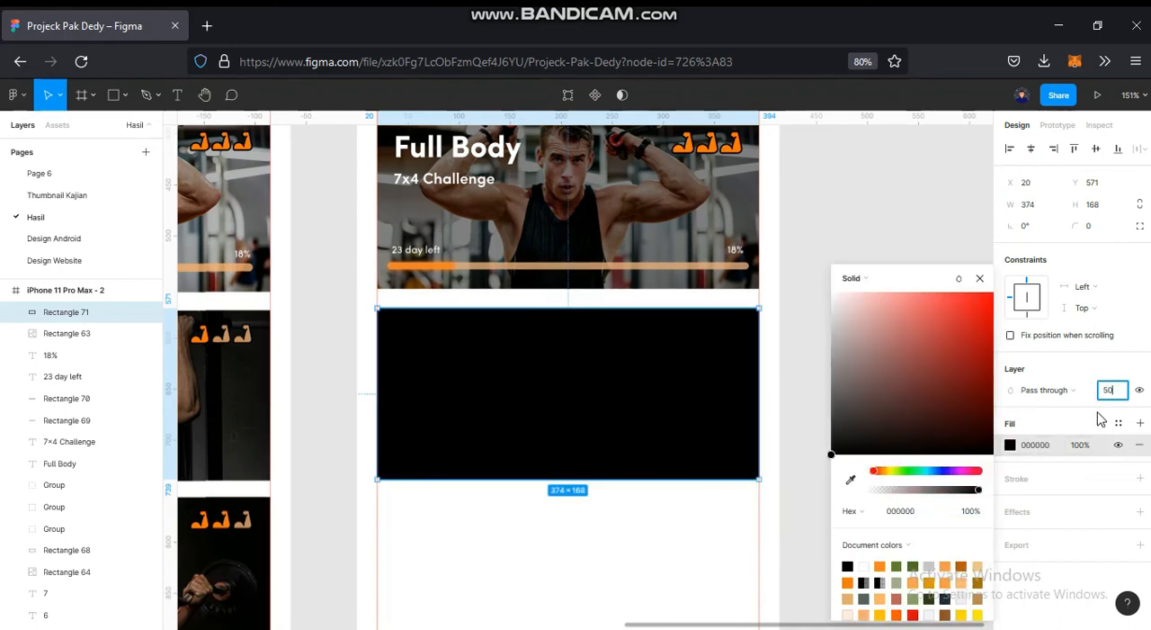
{"action": "type", "text": "50"}
{"action": "key", "text": "Return"}
{"action": "left_click", "coordinate": [789, 339]}
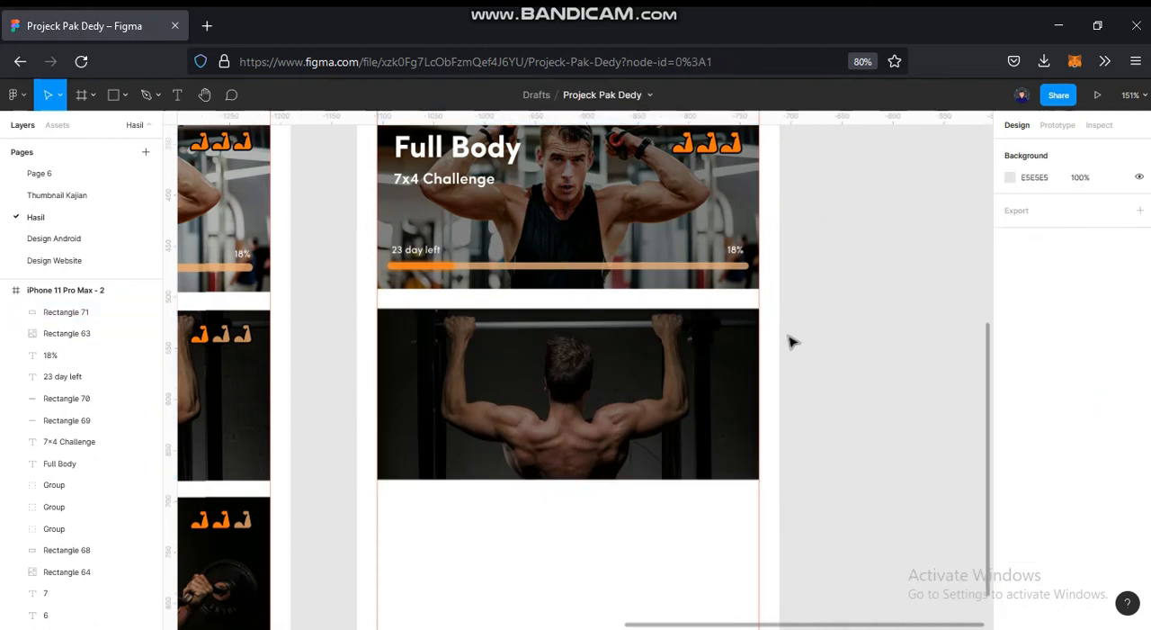
- Trim the dark overlay's top edge to the pull-up photo's edge at Y 572, giving a height of 167
{"action": "scroll", "coordinate": [730, 298], "scroll_direction": "up", "scroll_amount": 10}
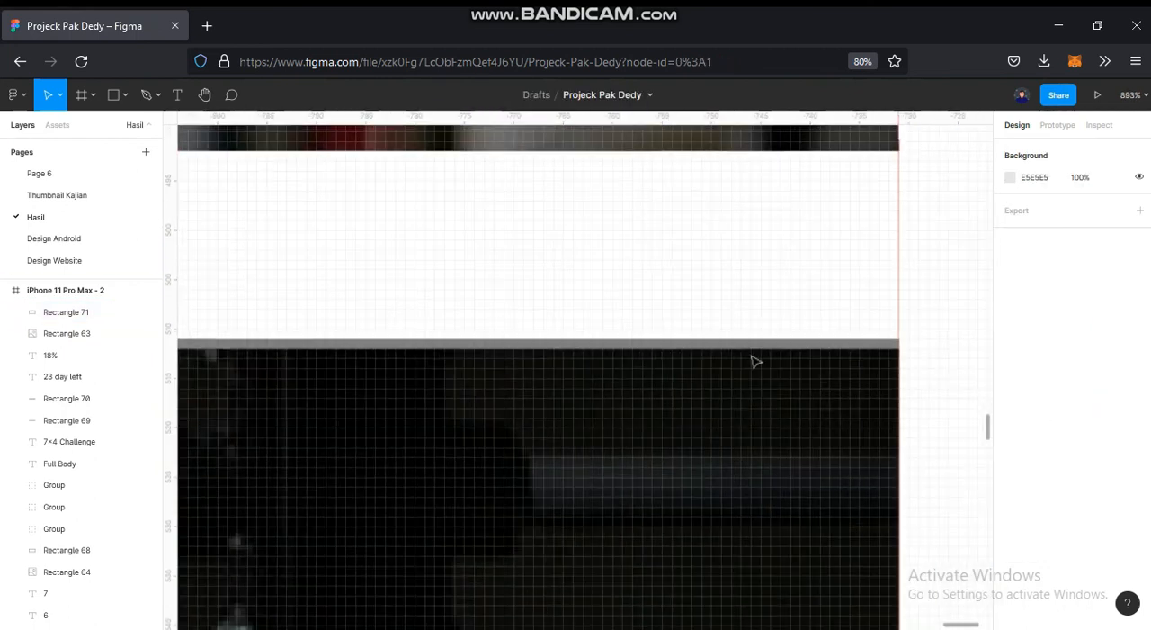
{"action": "left_click", "coordinate": [757, 361]}
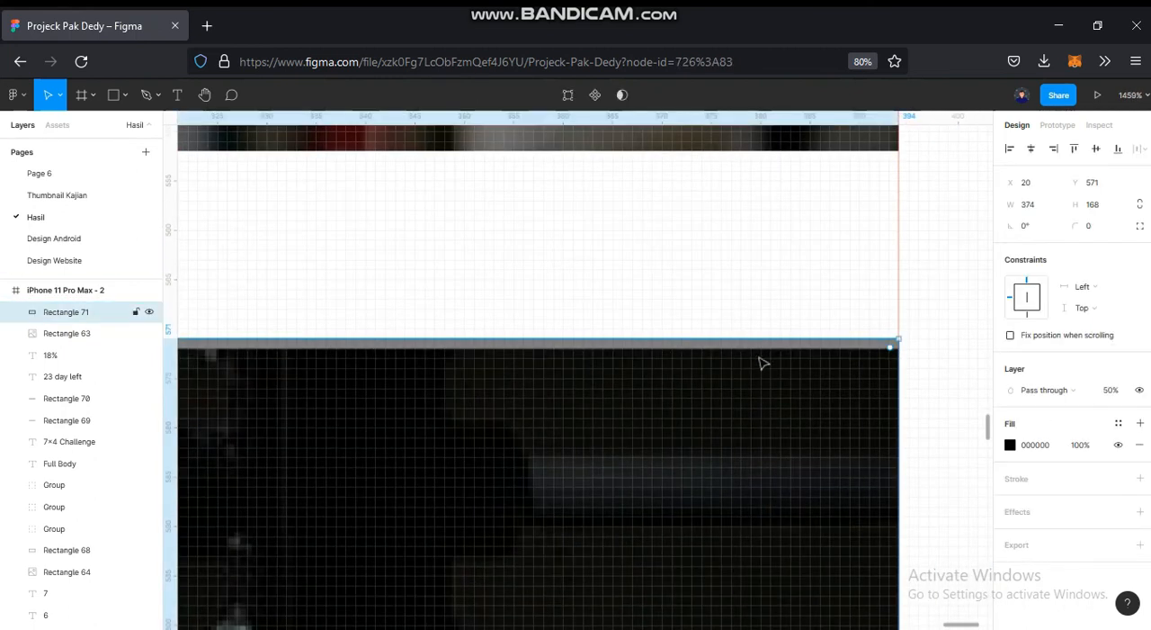
{"action": "left_click_drag", "start_coordinate": [768, 346], "coordinate": [767, 351]}
{"action": "scroll", "coordinate": [783, 350], "scroll_direction": "down", "scroll_amount": 9}
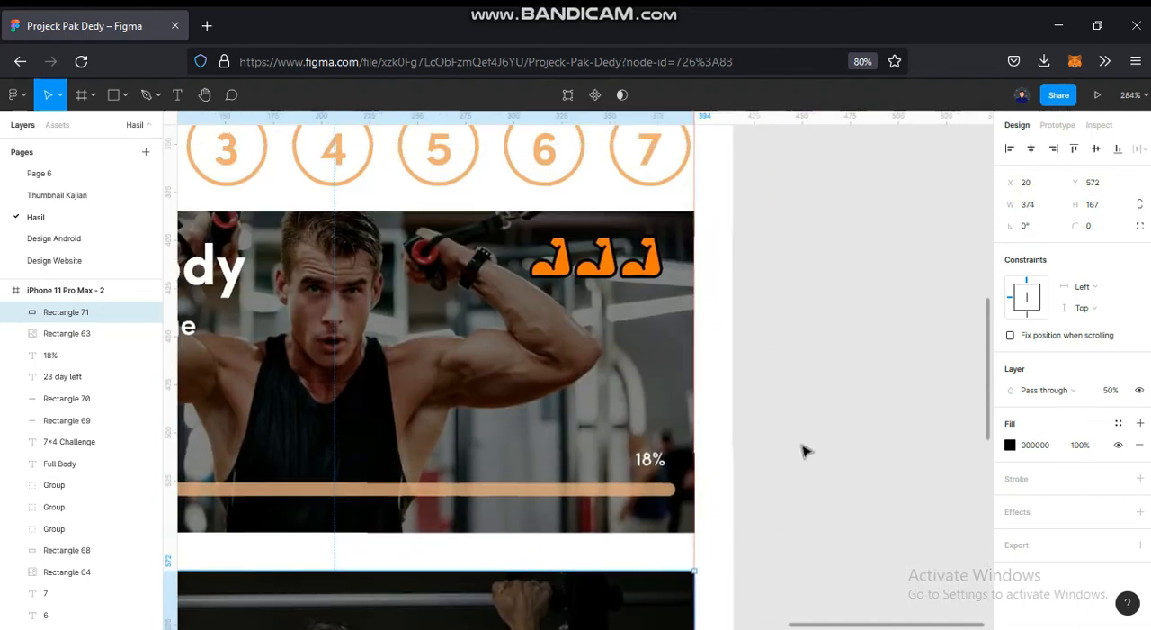
{"action": "left_click", "coordinate": [805, 452]}
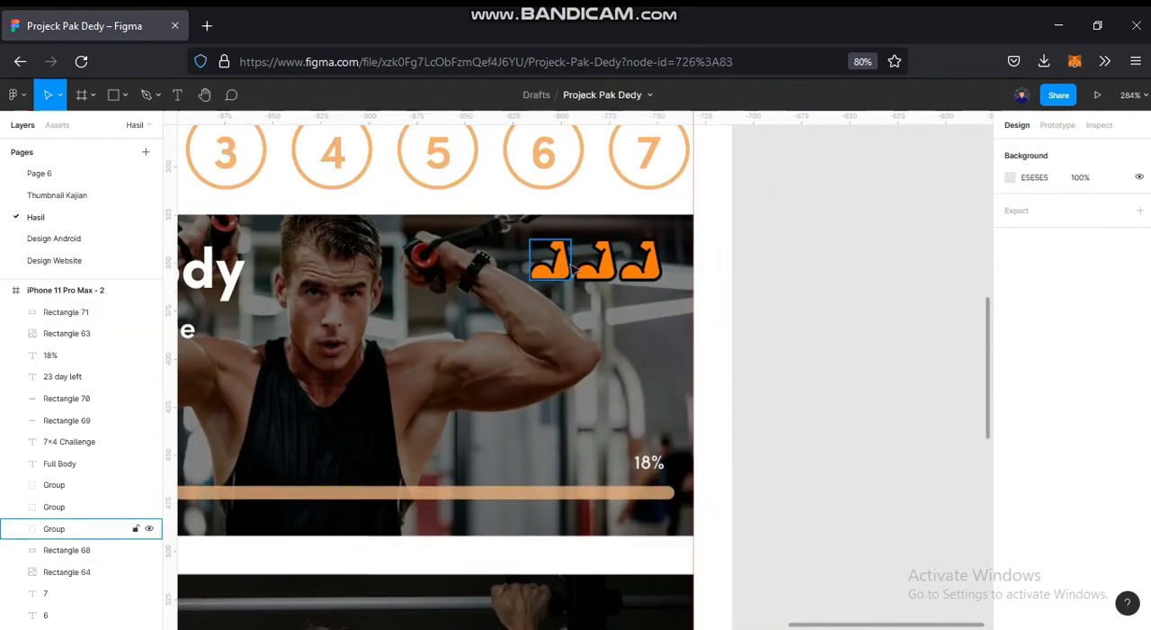
- Duplicate the Full Body card's three arm icons to the upper-right corner of the pull-up card at Y 588
{"action": "left_click", "coordinate": [551, 261]}
{"action": "left_click", "coordinate": [594, 261], "text": "shift"}
{"action": "left_click", "coordinate": [640, 265], "text": "shift"}
{"action": "left_click_drag", "start_coordinate": [733, 305], "coordinate": [796, 230]}
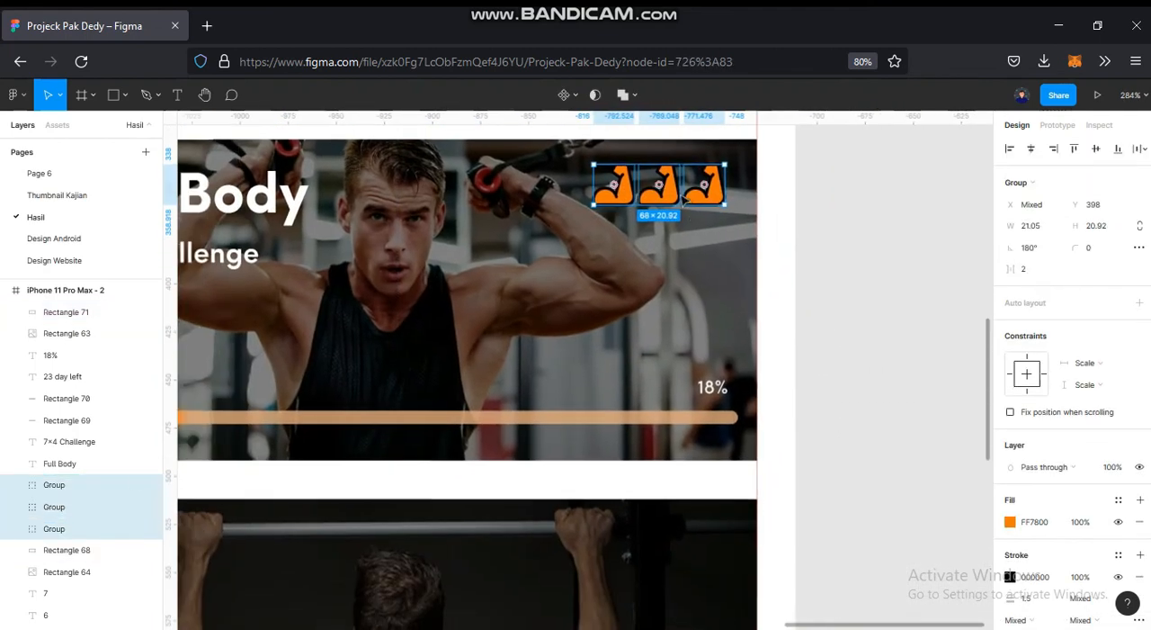
{"action": "left_click_drag", "start_coordinate": [690, 416], "coordinate": [676, 559]}
{"action": "left_click_drag", "start_coordinate": [731, 460], "coordinate": [761, 311]}
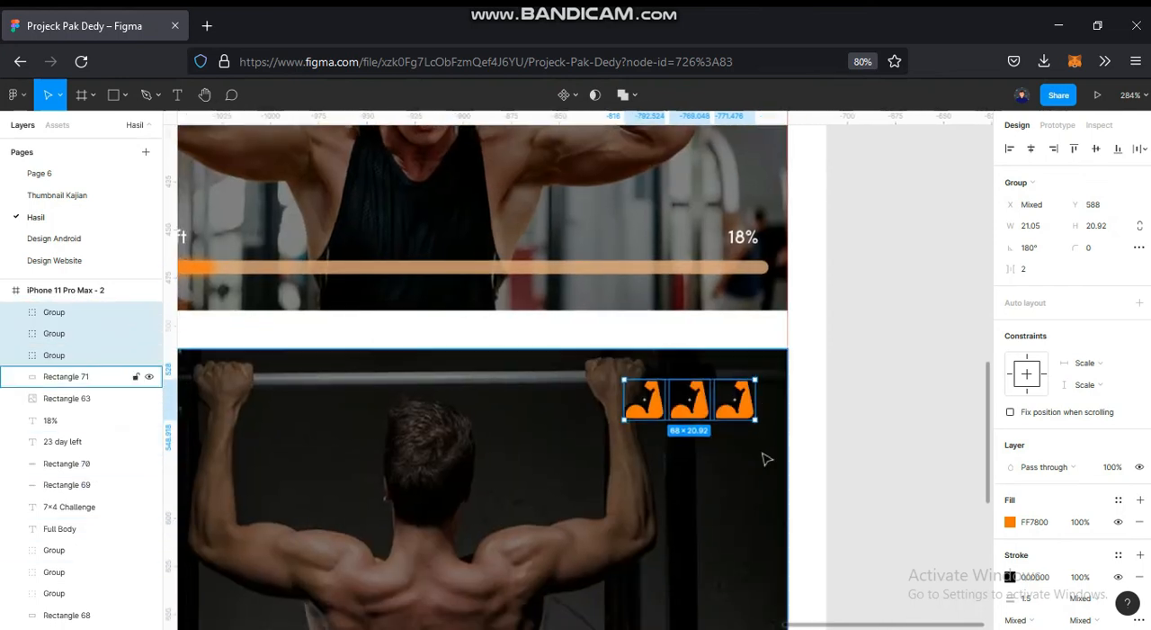
{"action": "scroll", "coordinate": [840, 427], "scroll_direction": "up", "scroll_amount": 1}
{"action": "scroll", "coordinate": [840, 360], "scroll_direction": "down", "scroll_amount": 2}
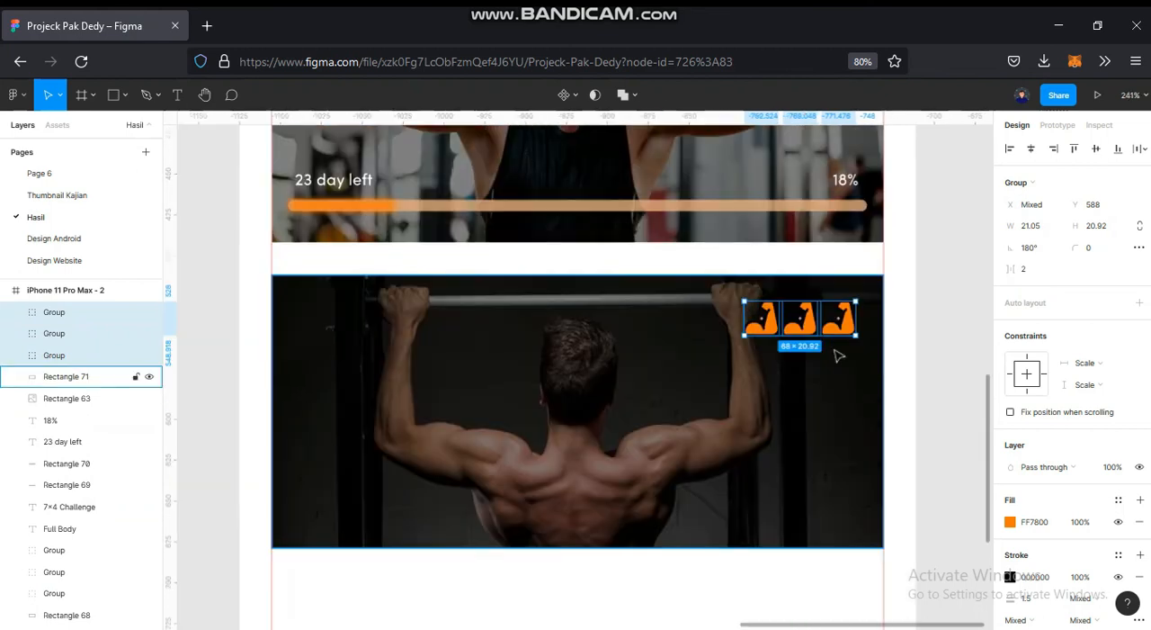
{"action": "left_click", "coordinate": [915, 343]}
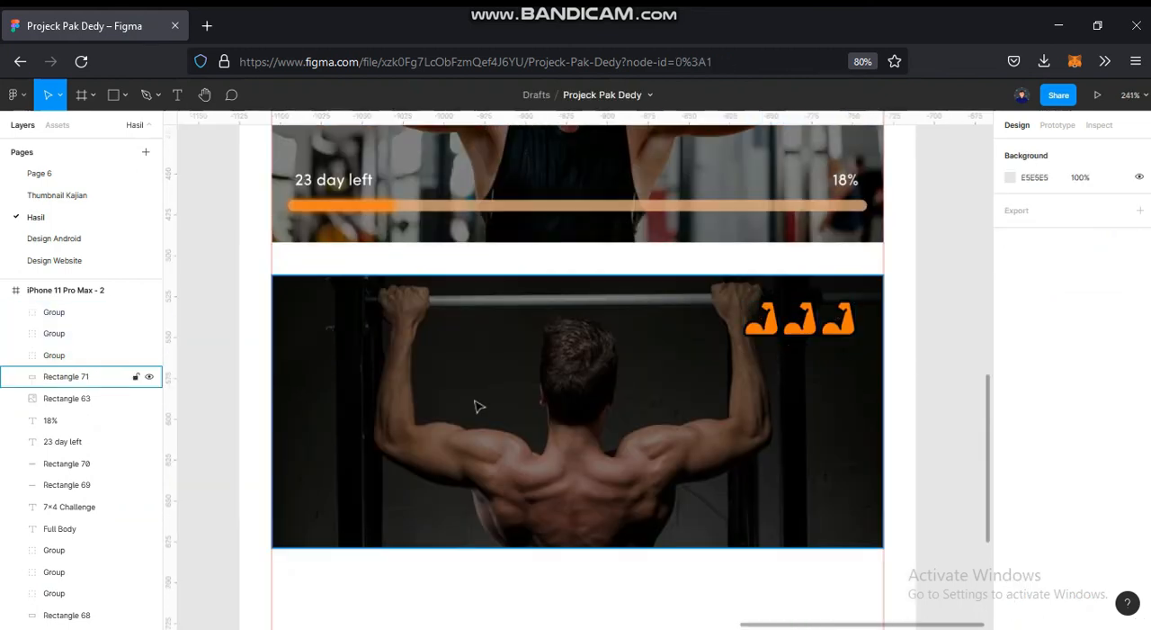
- Recolor the pull-up card's second and third arm icons to C58E5E by sampling the reference card's muted icon
{"action": "scroll", "coordinate": [470, 404], "scroll_direction": "down", "scroll_amount": 5}
{"action": "left_click", "coordinate": [656, 356]}
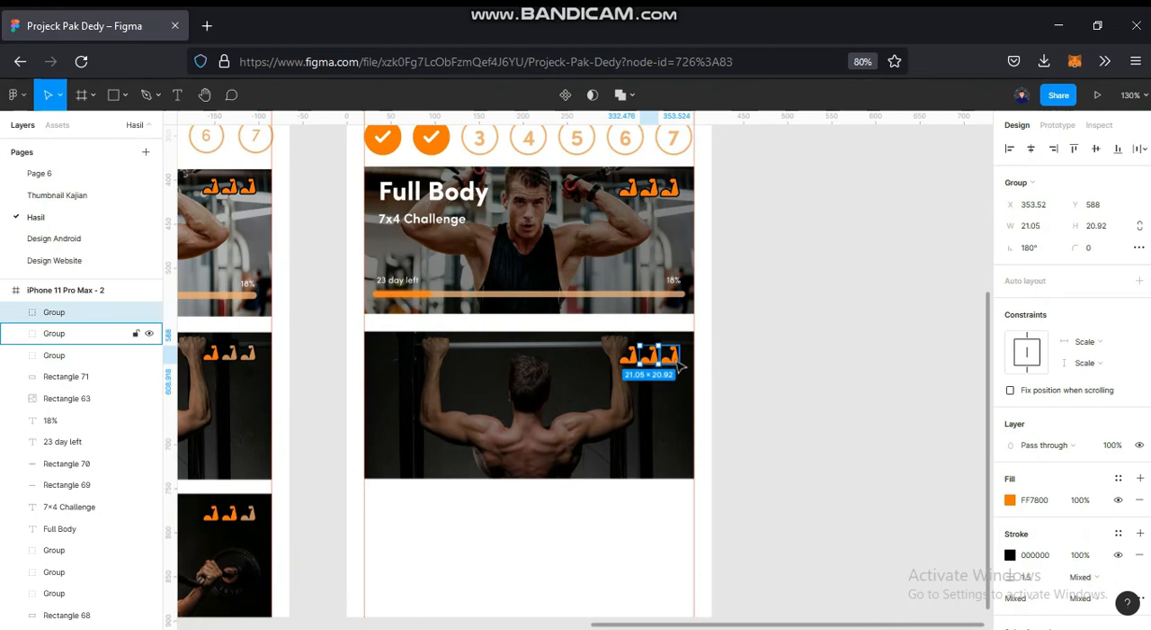
{"action": "left_click", "coordinate": [679, 360], "text": "shift"}
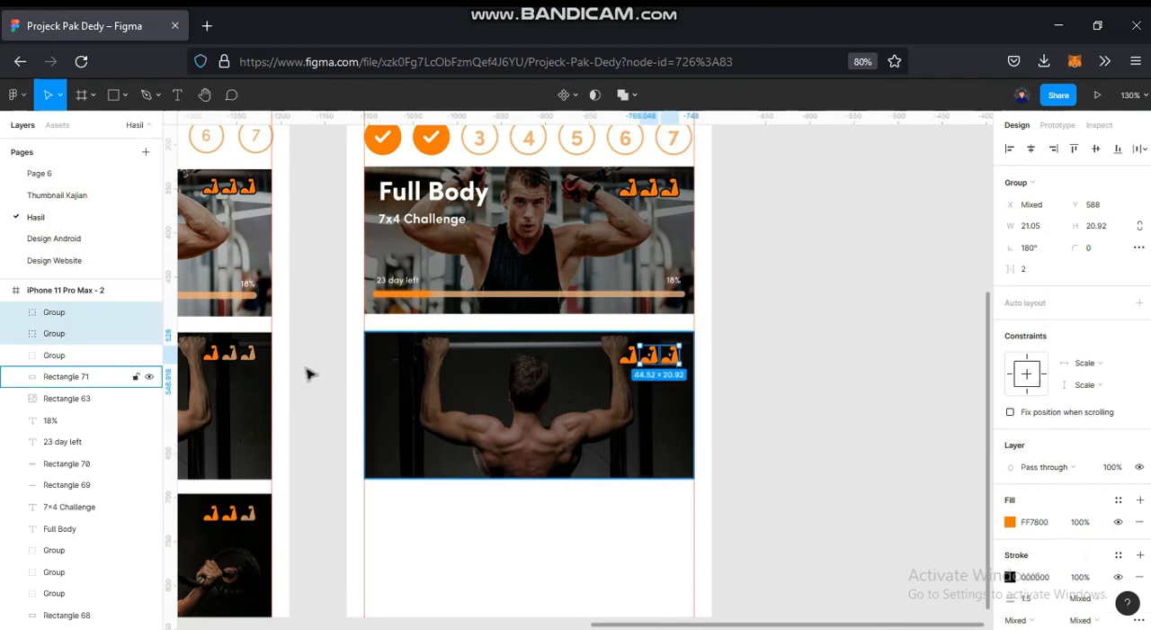
{"action": "scroll", "coordinate": [359, 361], "scroll_direction": "left", "scroll_amount": 4}
{"action": "scroll", "coordinate": [394, 365], "scroll_direction": "up", "scroll_amount": 8}
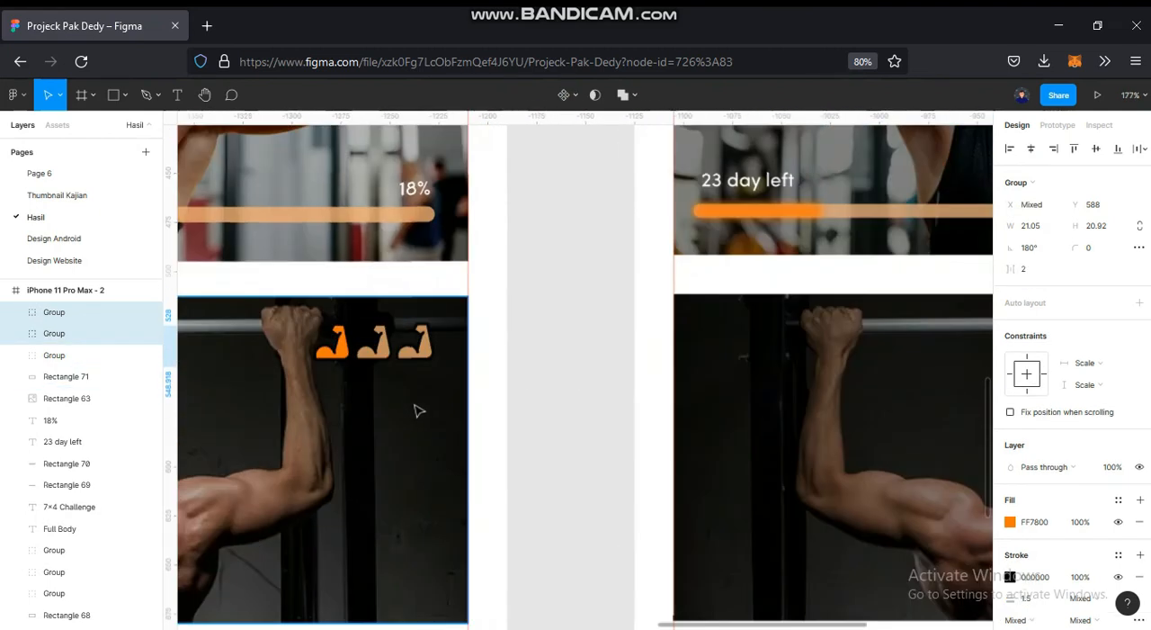
{"action": "left_click", "coordinate": [1010, 521]}
{"action": "left_click", "coordinate": [850, 479]}
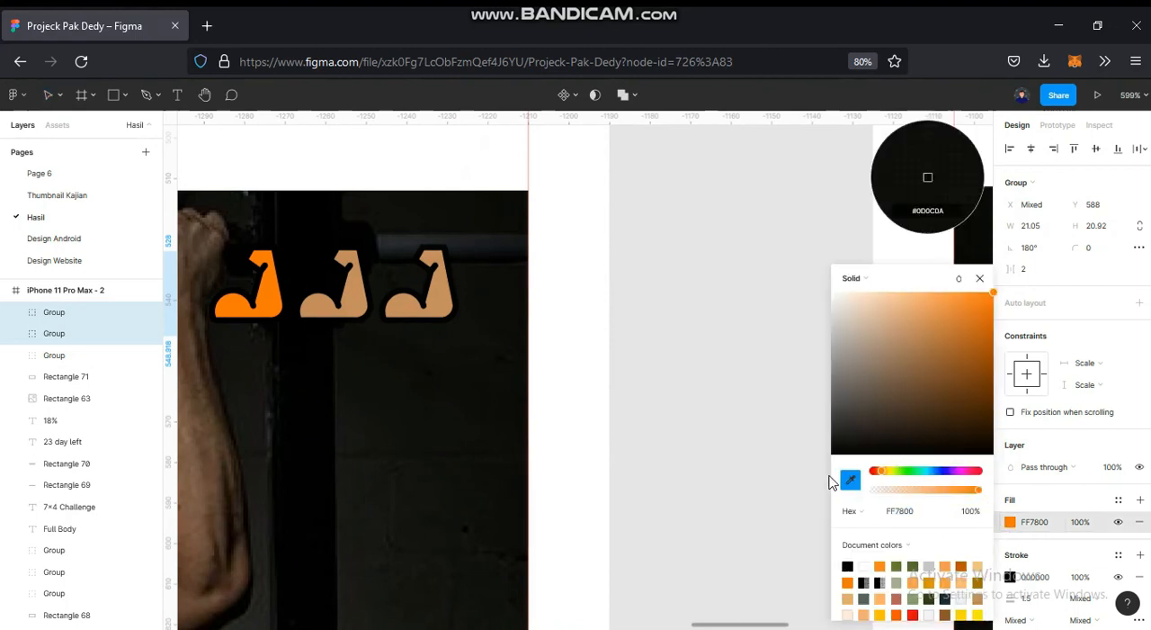
{"action": "left_click", "coordinate": [445, 298]}
{"action": "left_click", "coordinate": [684, 343]}
- Add the text "Chest - Beginner" near the upper-left corner of the new pull-up card
{"action": "scroll", "coordinate": [684, 344], "scroll_direction": "down", "scroll_amount": 5}
{"action": "left_click_drag", "start_coordinate": [773, 347], "coordinate": [446, 335]}
{"action": "scroll", "coordinate": [445, 334], "scroll_direction": "down", "scroll_amount": 3}
{"action": "left_click_drag", "start_coordinate": [540, 372], "coordinate": [745, 303]}
{"action": "left_click", "coordinate": [185, 105]}
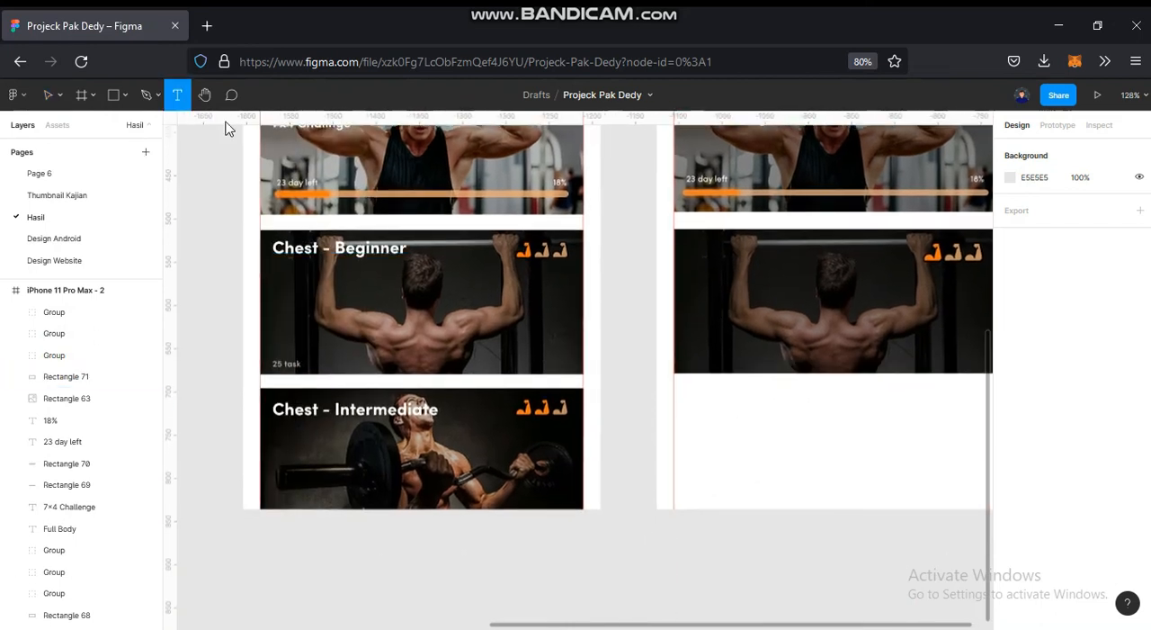
{"action": "left_click", "coordinate": [701, 239]}
{"action": "type", "text": "C"}
{"action": "key", "text": "Escape"}
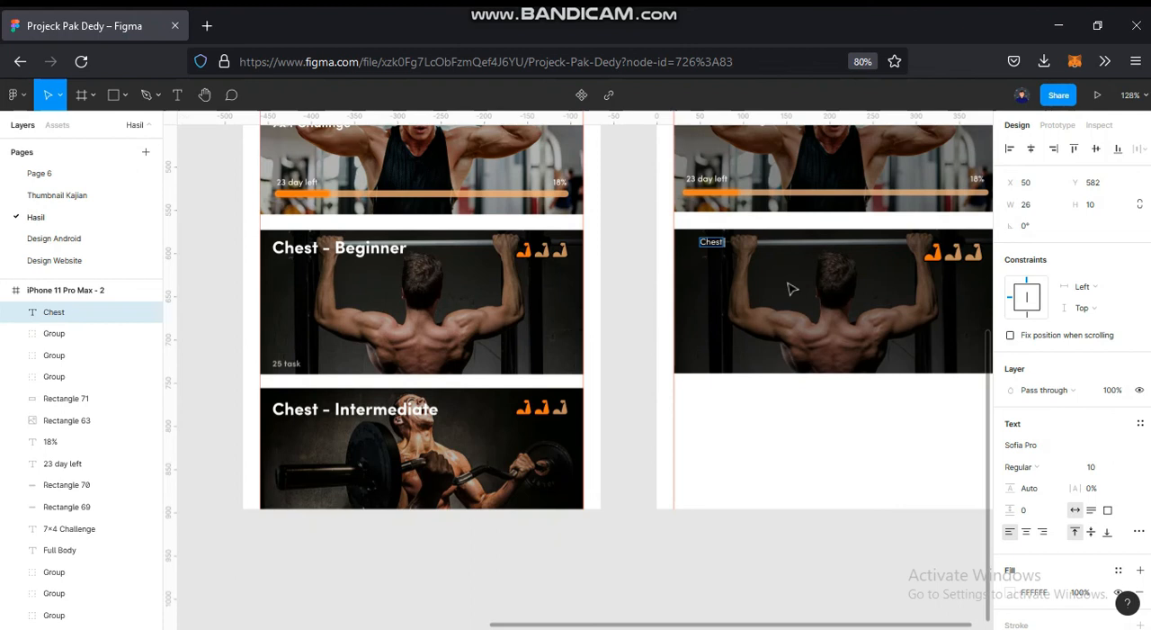
{"action": "type", "text": "hest - Beginner"}
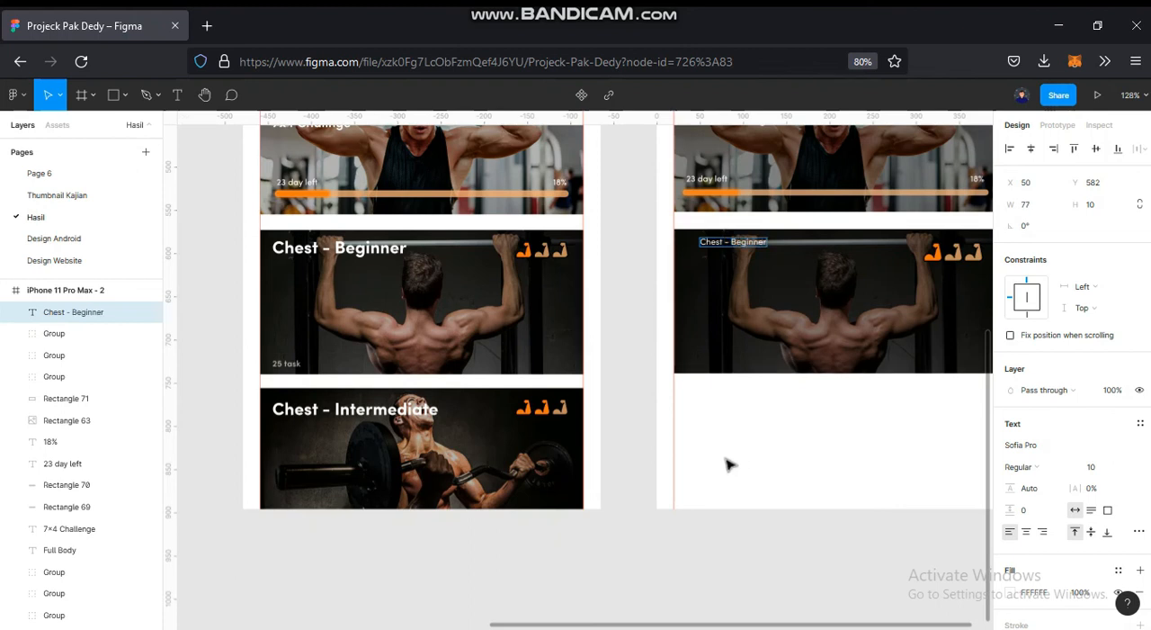
{"action": "key", "text": "Escape"}
- Match the new "Chest - Beginner" title to the reference title with font size 20 and Bold weight
{"action": "left_click", "coordinate": [360, 248]}
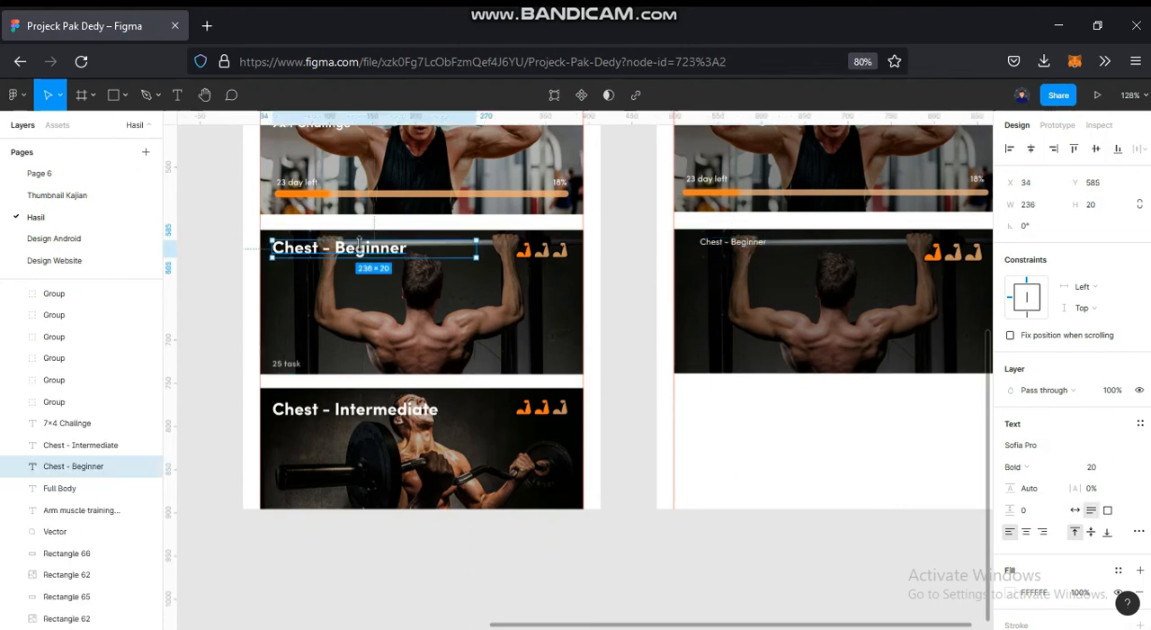
{"action": "left_click", "coordinate": [906, 498]}
{"action": "left_click", "coordinate": [756, 243]}
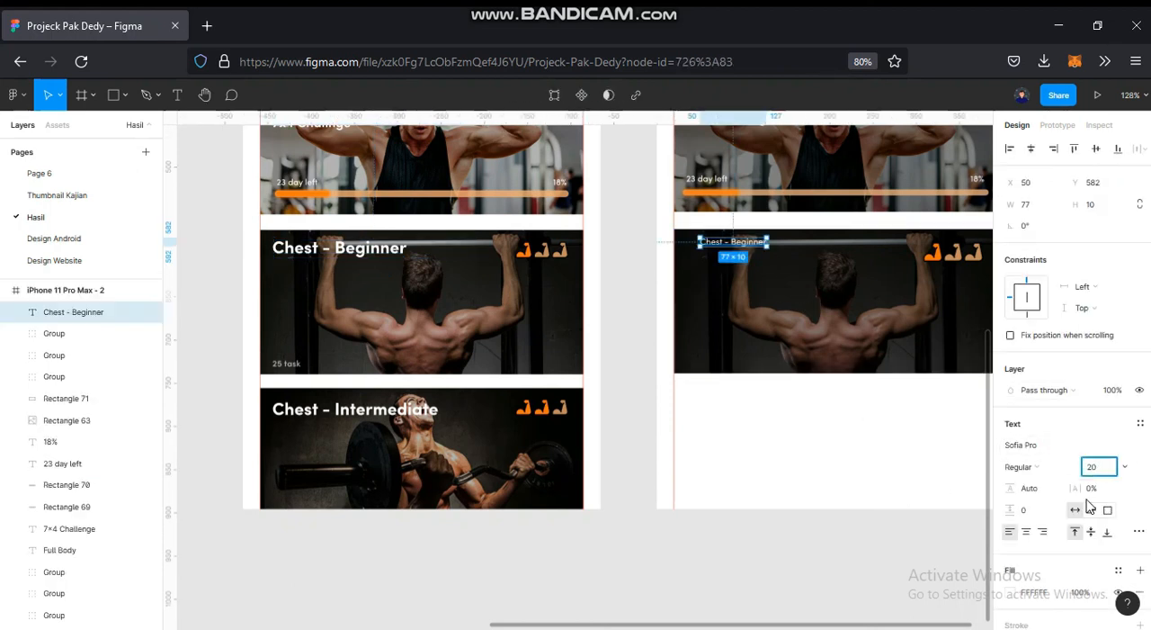
{"action": "left_click", "coordinate": [1039, 467]}
{"action": "left_click", "coordinate": [1046, 452]}
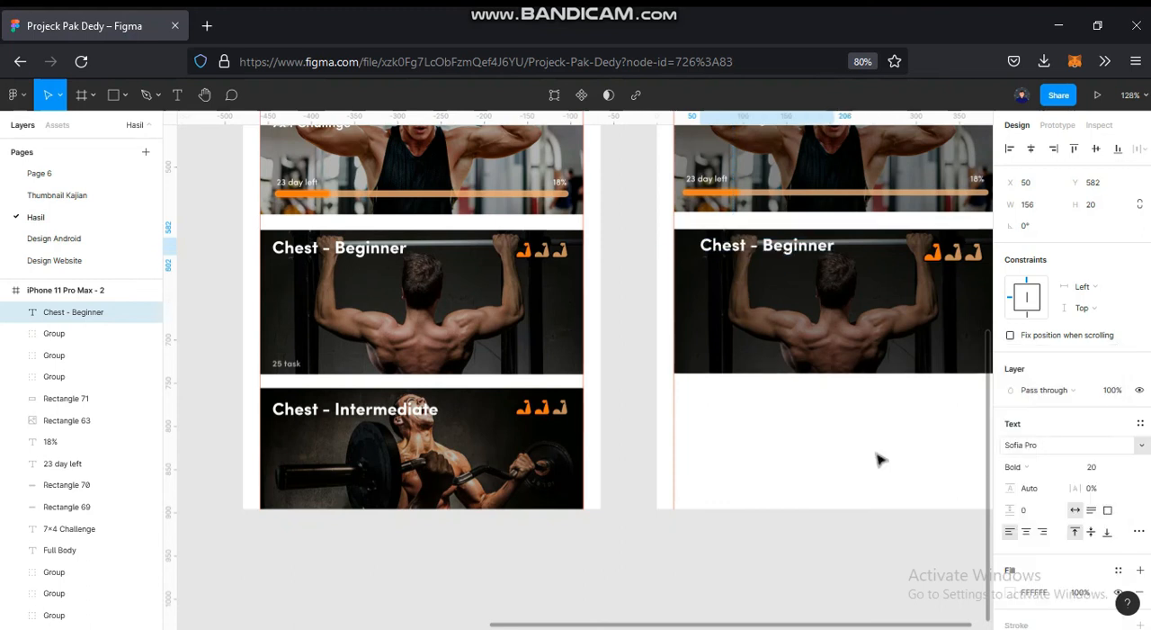
- Position the "Chest - Beginner" title at X 36, Y 589, in line with the card's arm icons
{"action": "left_click", "coordinate": [821, 376]}
{"action": "left_click_drag", "start_coordinate": [788, 249], "coordinate": [787, 264]}
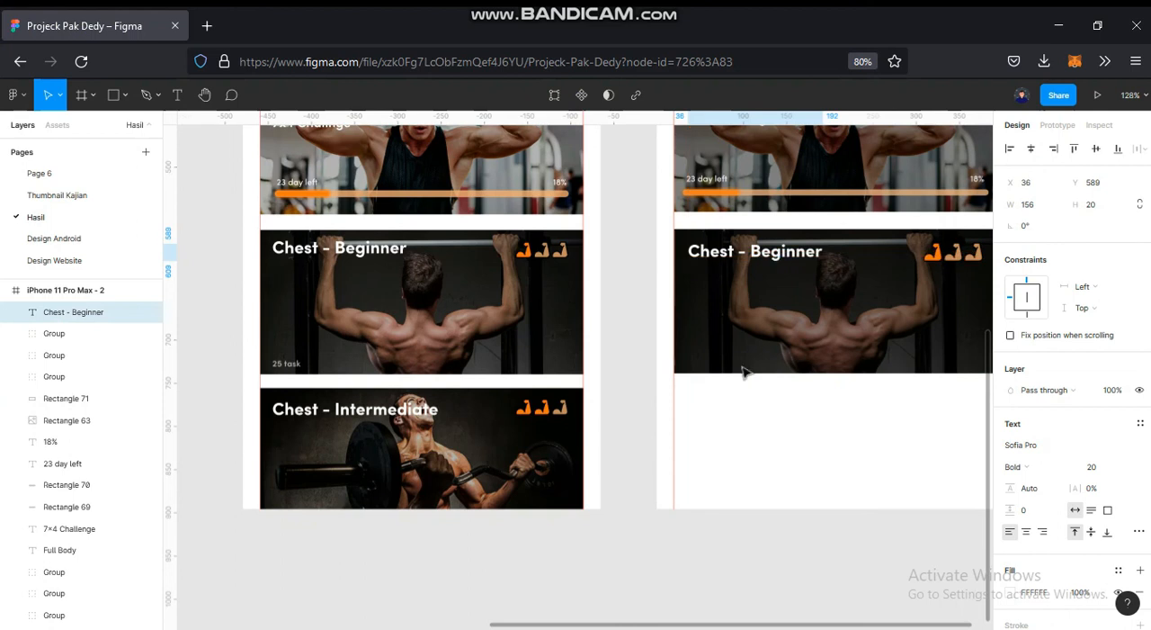
{"action": "left_click", "coordinate": [771, 473]}
- Place the barbell photo in the new frame below the Chest - Beginner card, fitted between the side guides
{"action": "scroll", "coordinate": [771, 476], "scroll_direction": "down", "scroll_amount": 3}
{"action": "scroll", "coordinate": [770, 476], "scroll_direction": "down", "scroll_amount": 1}
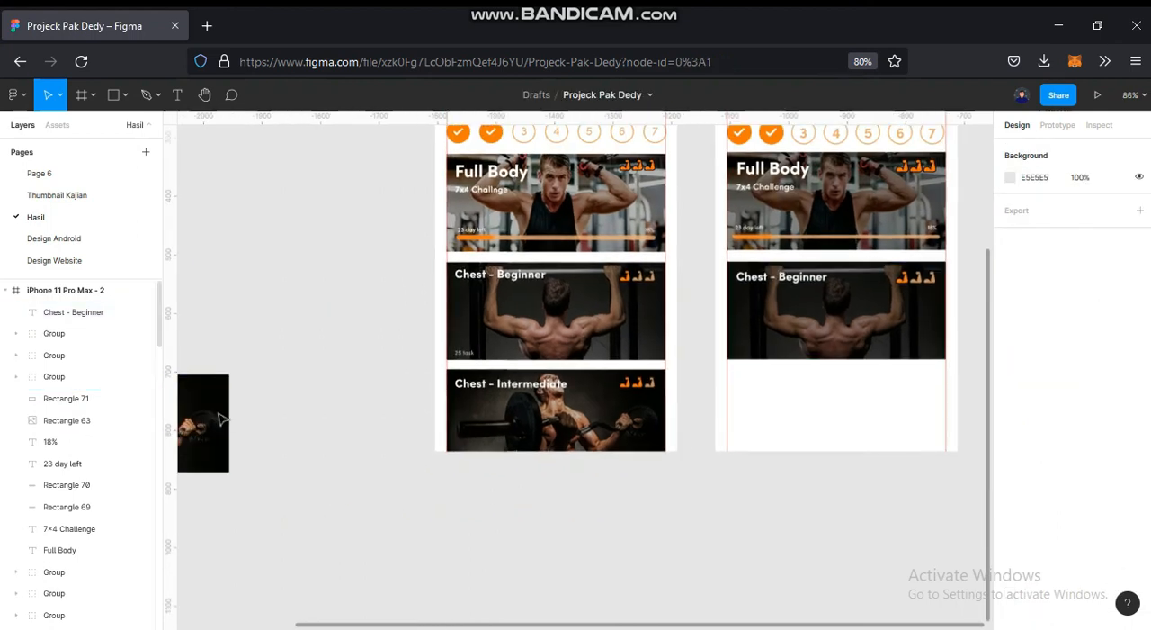
{"action": "left_click_drag", "start_coordinate": [531, 454], "coordinate": [910, 407]}
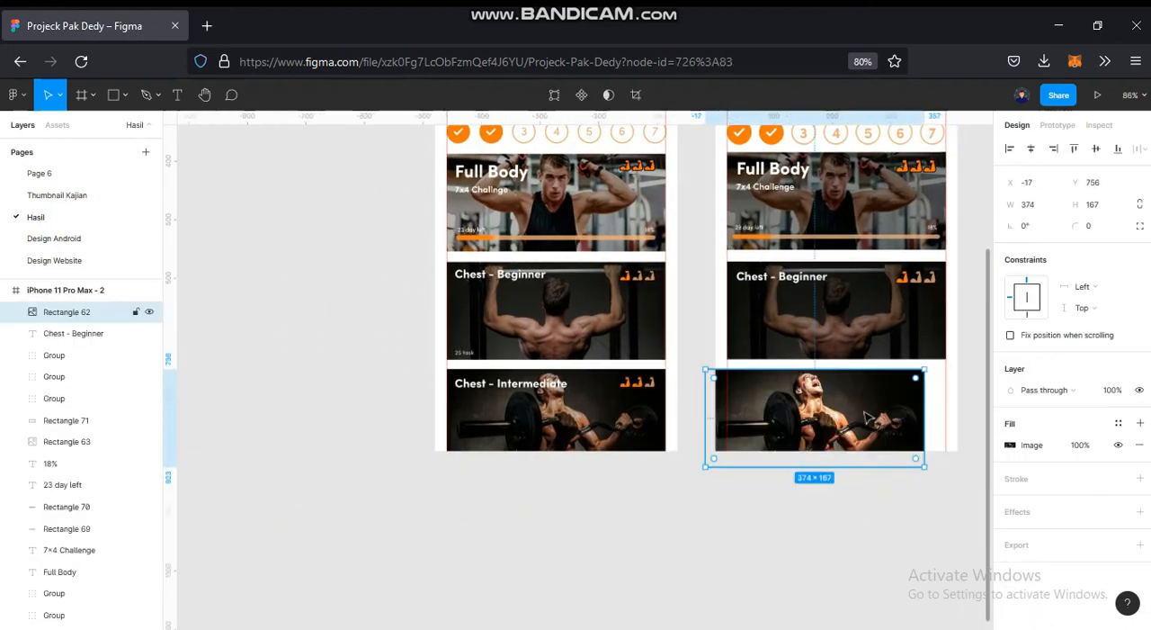
{"action": "left_click_drag", "start_coordinate": [750, 357], "coordinate": [648, 313]}
{"action": "scroll", "coordinate": [648, 313], "scroll_direction": "up", "scroll_amount": 1}
{"action": "left_click_drag", "start_coordinate": [692, 368], "coordinate": [717, 364]}
{"action": "left_click", "coordinate": [702, 480]}
- Duplicate the pull-up card's dark overlay onto the barbell photo, bring it in front and align it at Y 756
{"action": "scroll", "coordinate": [711, 303], "scroll_direction": "up", "scroll_amount": 3}
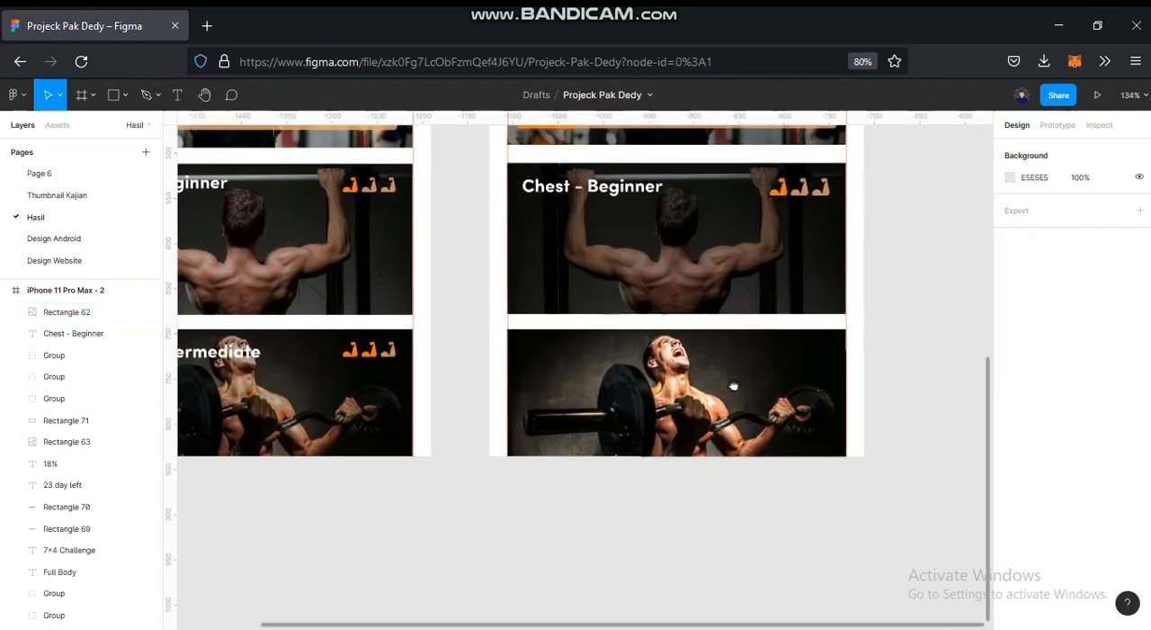
{"action": "left_click", "coordinate": [712, 304]}
{"action": "left_click_drag", "start_coordinate": [713, 272], "coordinate": [703, 412]}
{"action": "key", "text": "ctrl+bracketright"}
{"action": "key", "text": "ctrl+bracketright"}
{"action": "key", "text": "ctrl+bracketright"}
{"action": "key", "text": "ctrl+bracketright"}
{"action": "key", "text": "ctrl+bracketright"}
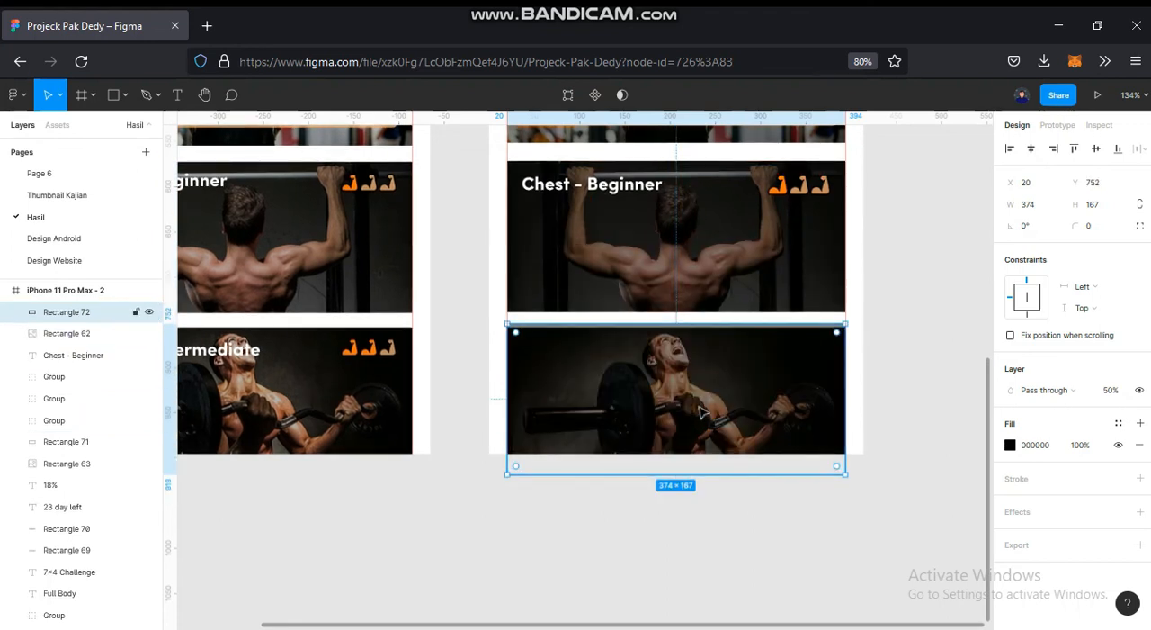
{"action": "scroll", "coordinate": [704, 391], "scroll_direction": "up", "scroll_amount": 2}
{"action": "left_click_drag", "start_coordinate": [727, 346], "coordinate": [730, 352]}
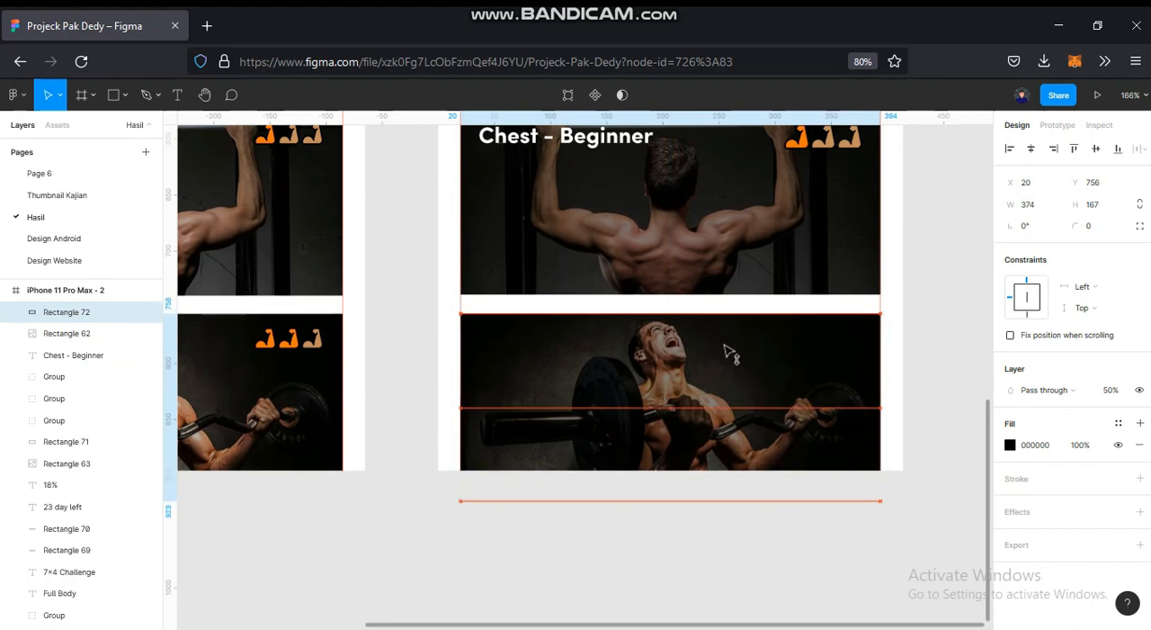
{"action": "left_click", "coordinate": [927, 309]}
- Duplicate the Chest - Beginner card's three arm icons to the upper-right corner of the barbell card at Y 771
{"action": "scroll", "coordinate": [928, 308], "scroll_direction": "down", "scroll_amount": 1}
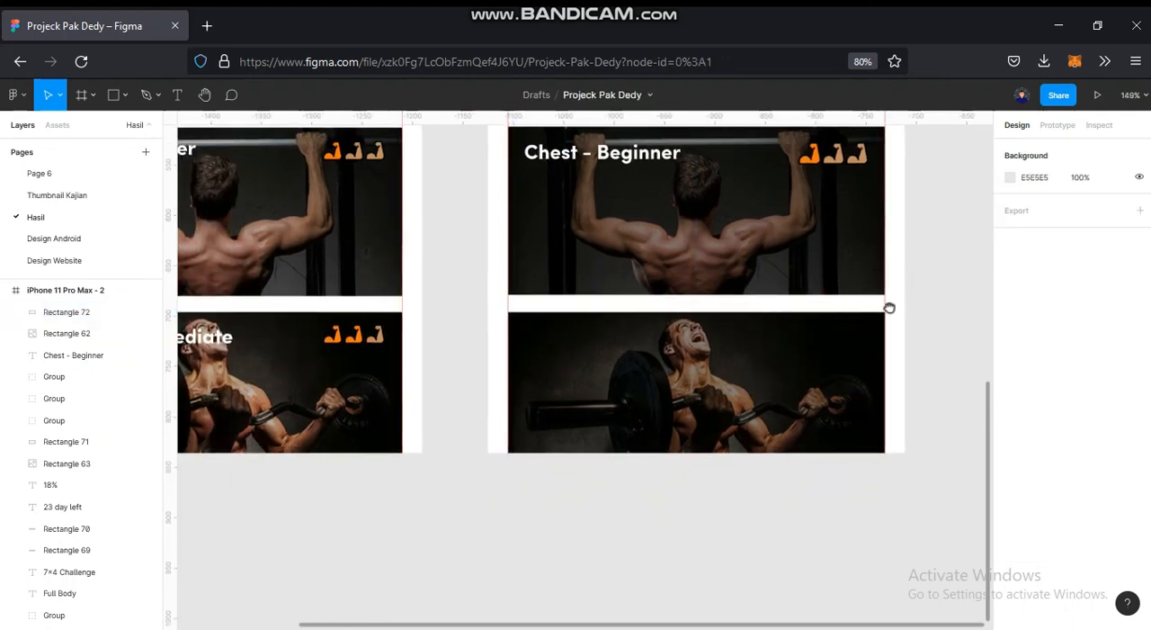
{"action": "left_click_drag", "start_coordinate": [904, 285], "coordinate": [863, 330]}
{"action": "left_click", "coordinate": [775, 205]}
{"action": "left_click", "coordinate": [794, 205], "text": "shift"}
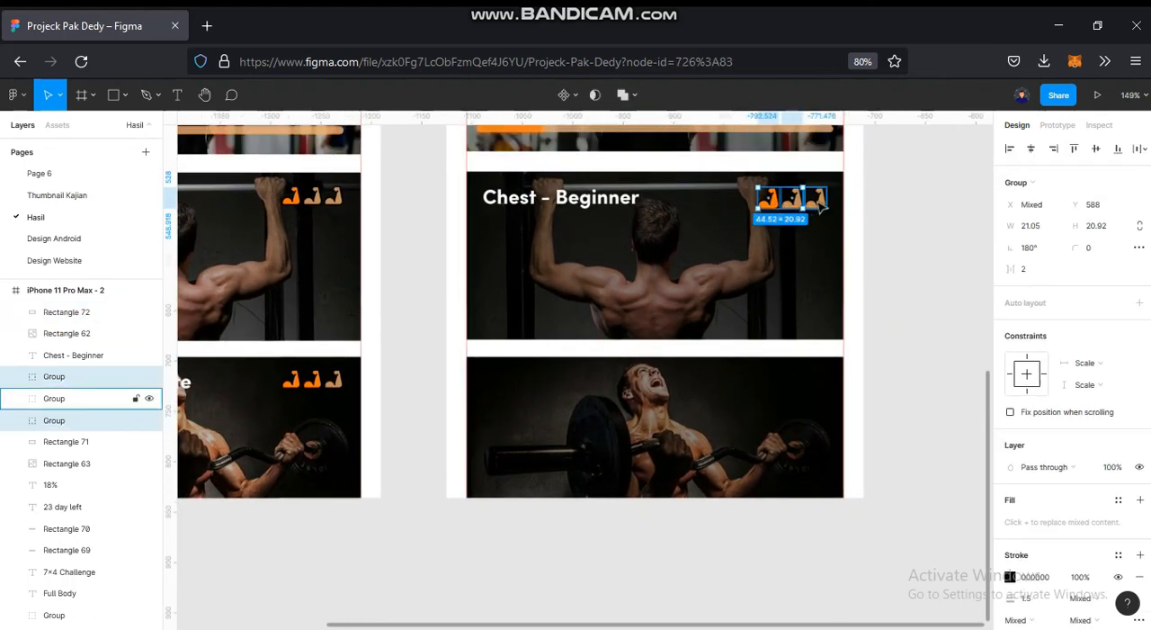
{"action": "left_click_drag", "start_coordinate": [802, 207], "coordinate": [799, 388]}
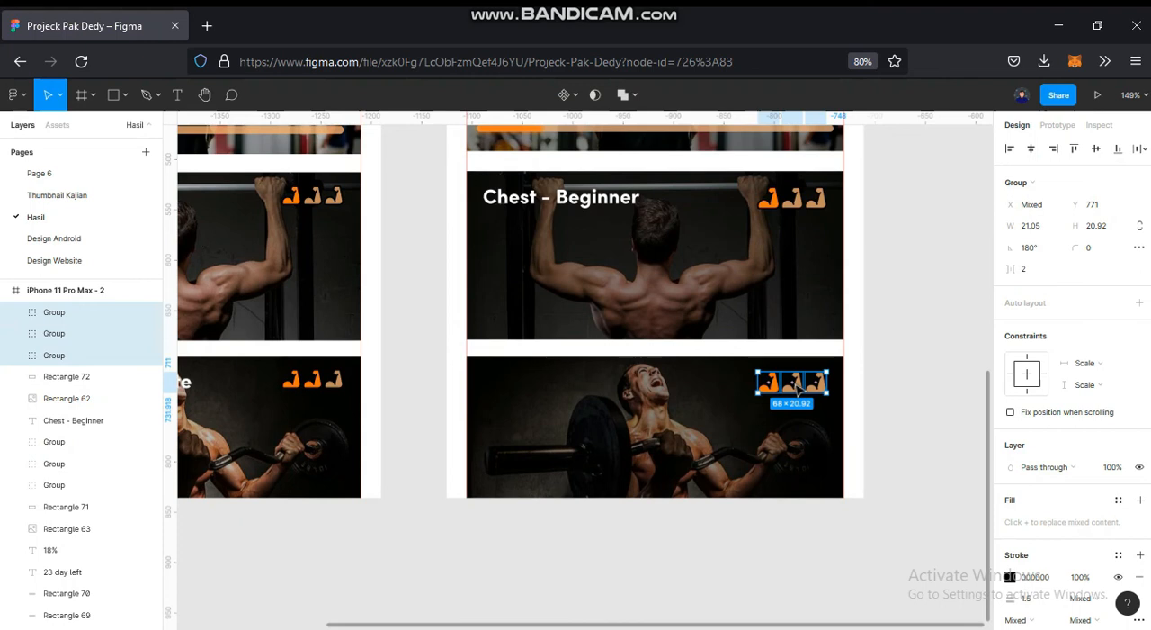
{"action": "scroll", "coordinate": [797, 389], "scroll_direction": "up", "scroll_amount": 5}
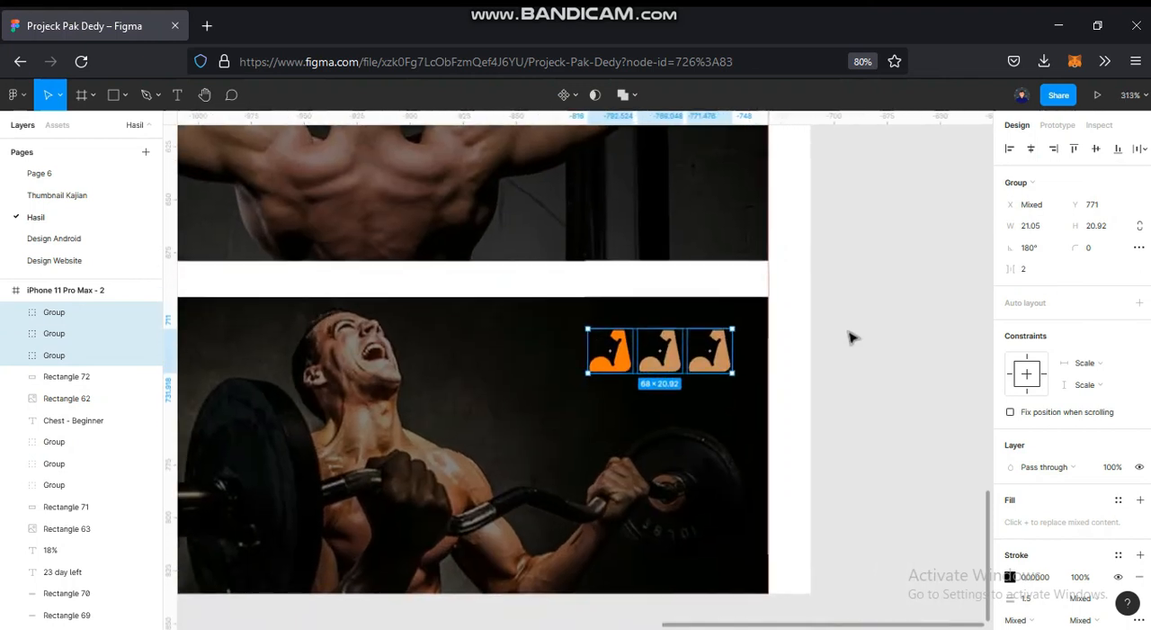
- Select only the middle arm icon on the barbell card
{"action": "left_click", "coordinate": [837, 346]}
{"action": "left_click", "coordinate": [663, 360]}
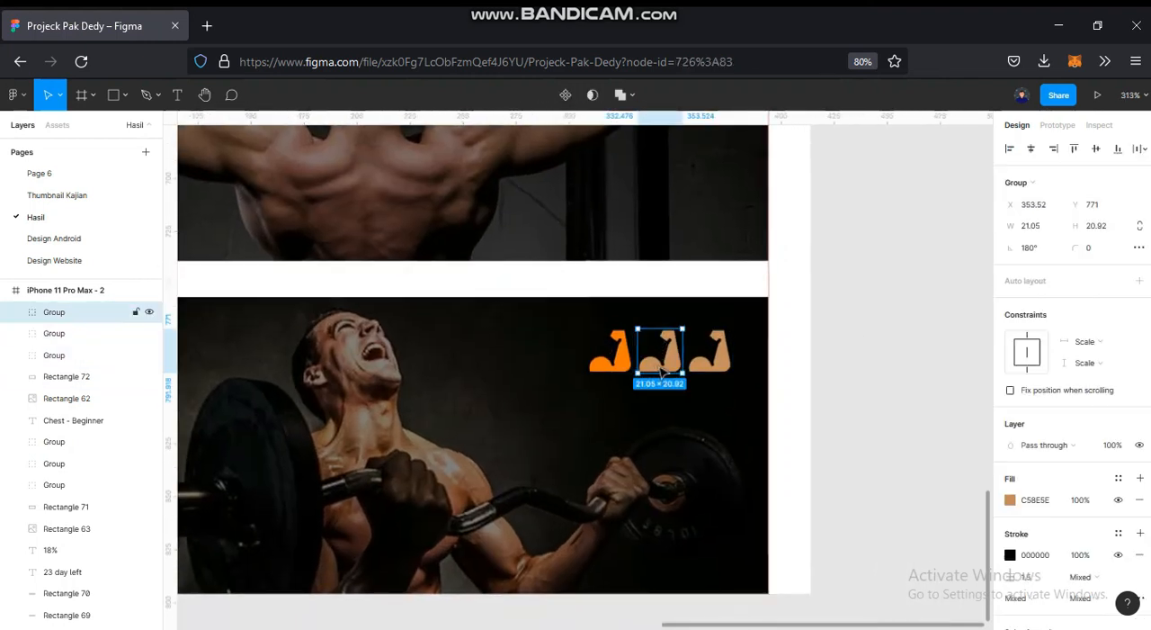
{"action": "key", "text": "i"}
{"action": "left_click", "coordinate": [623, 358]}
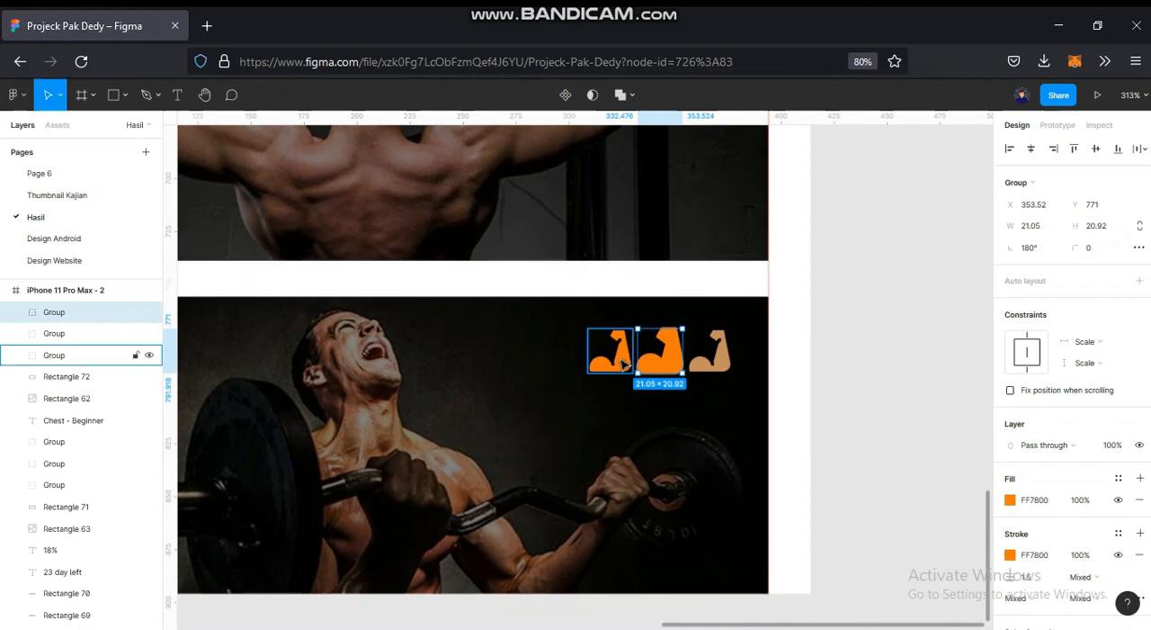
{"action": "key", "text": "ctrl+z"}
- Set only the fill of the barbell card's middle arm icon to FF7800, sampled from the first orange arm icon
{"action": "left_click", "coordinate": [1012, 501]}
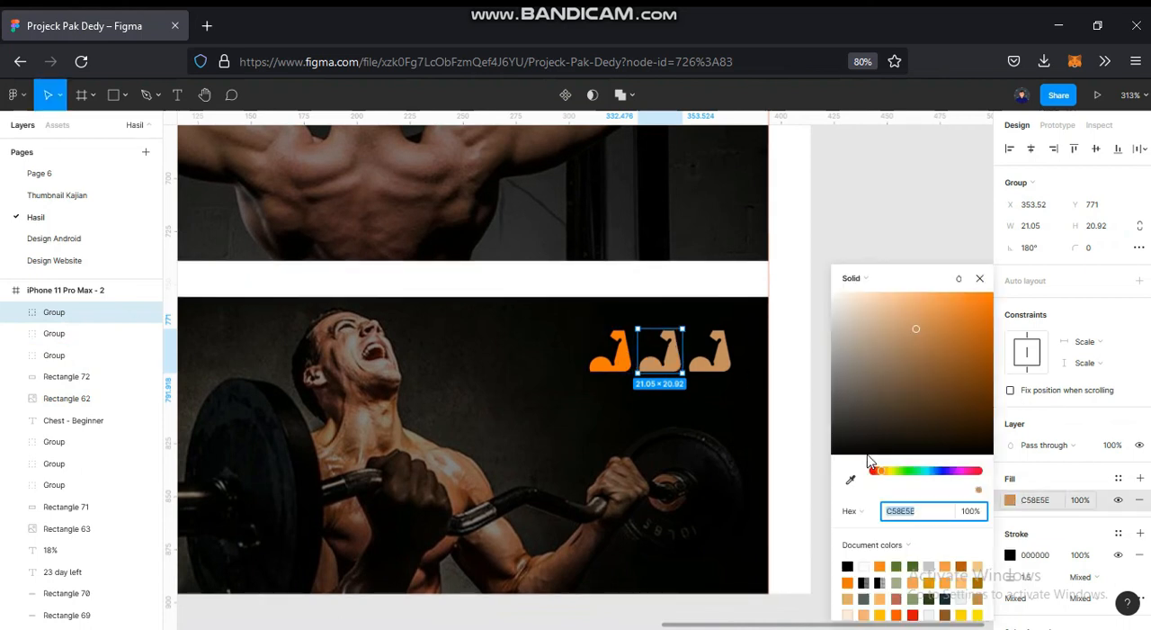
{"action": "left_click", "coordinate": [850, 480]}
{"action": "left_click", "coordinate": [612, 355]}
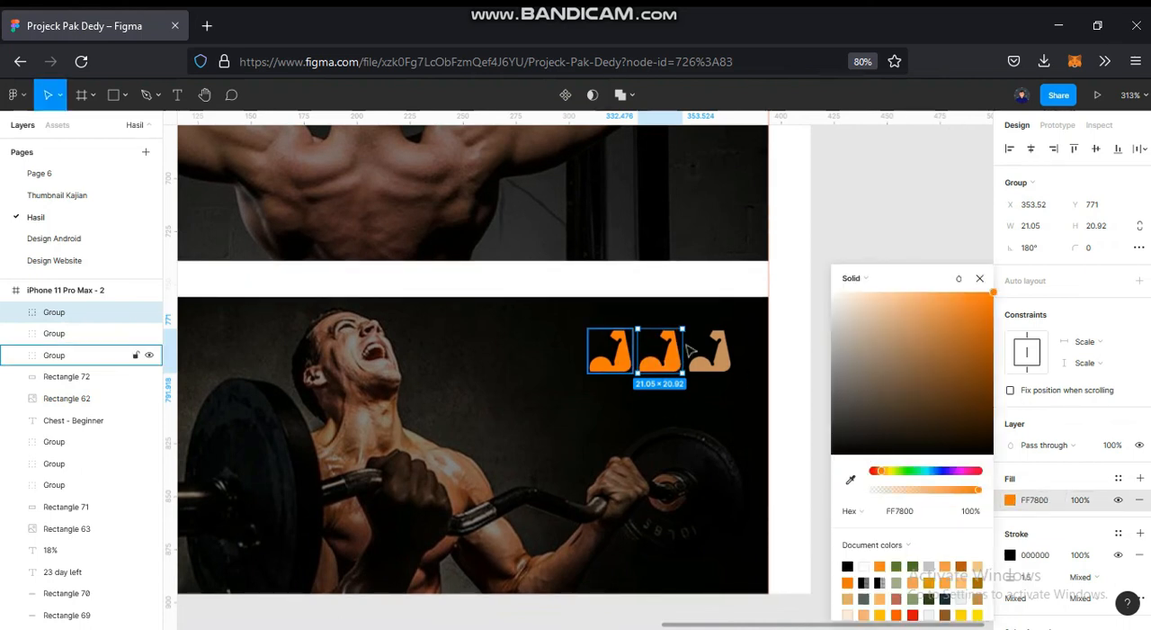
{"action": "left_click", "coordinate": [812, 229]}
- Duplicate the "Chest - Beginner" title onto the barbell card at X 36, Y 772 and bring the copy to the front
{"action": "scroll", "coordinate": [814, 232], "scroll_direction": "down", "scroll_amount": 5, "text": "ctrl"}
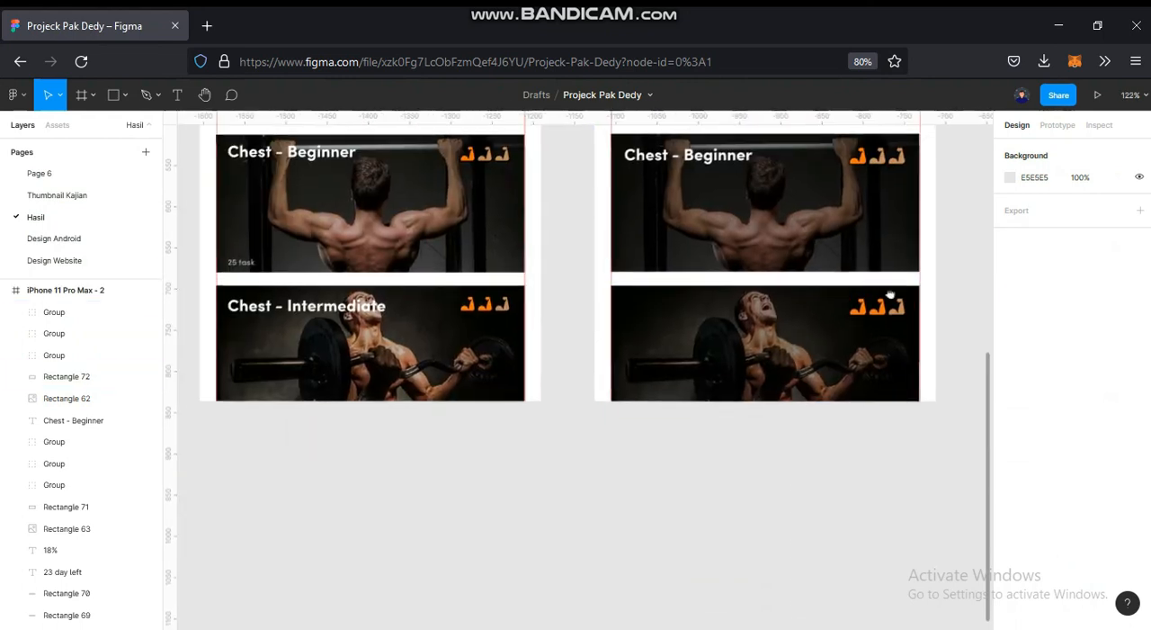
{"action": "left_click", "coordinate": [701, 166]}
{"action": "left_click_drag", "start_coordinate": [719, 282], "coordinate": [719, 315], "text": "alt"}
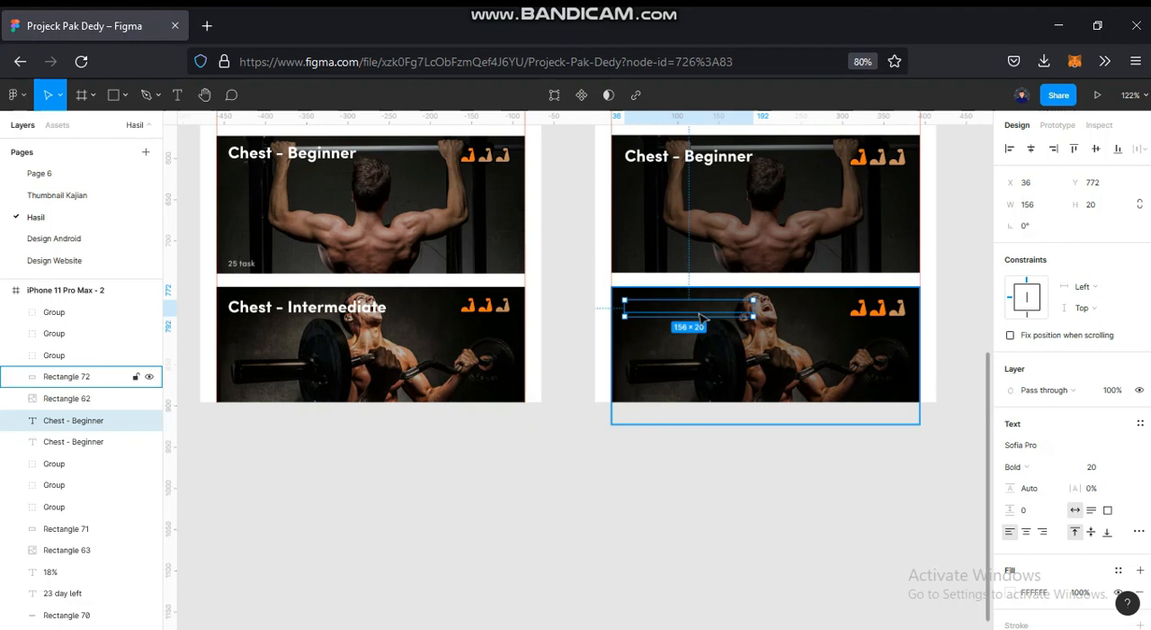
{"action": "right_click", "coordinate": [683, 331]}
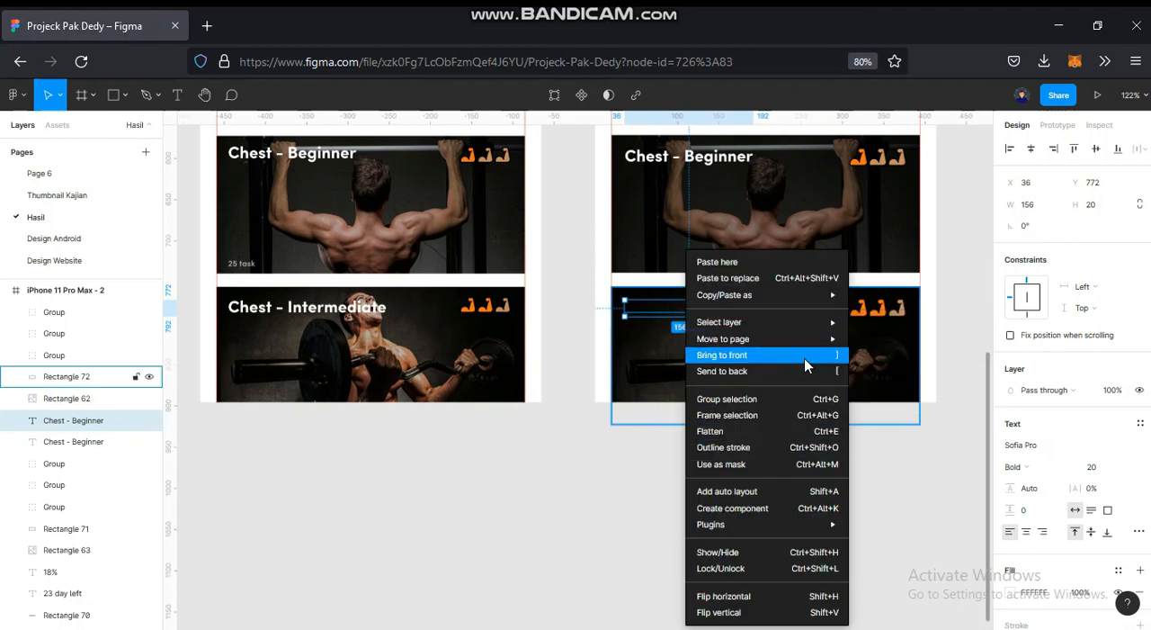
{"action": "left_click", "coordinate": [803, 357]}
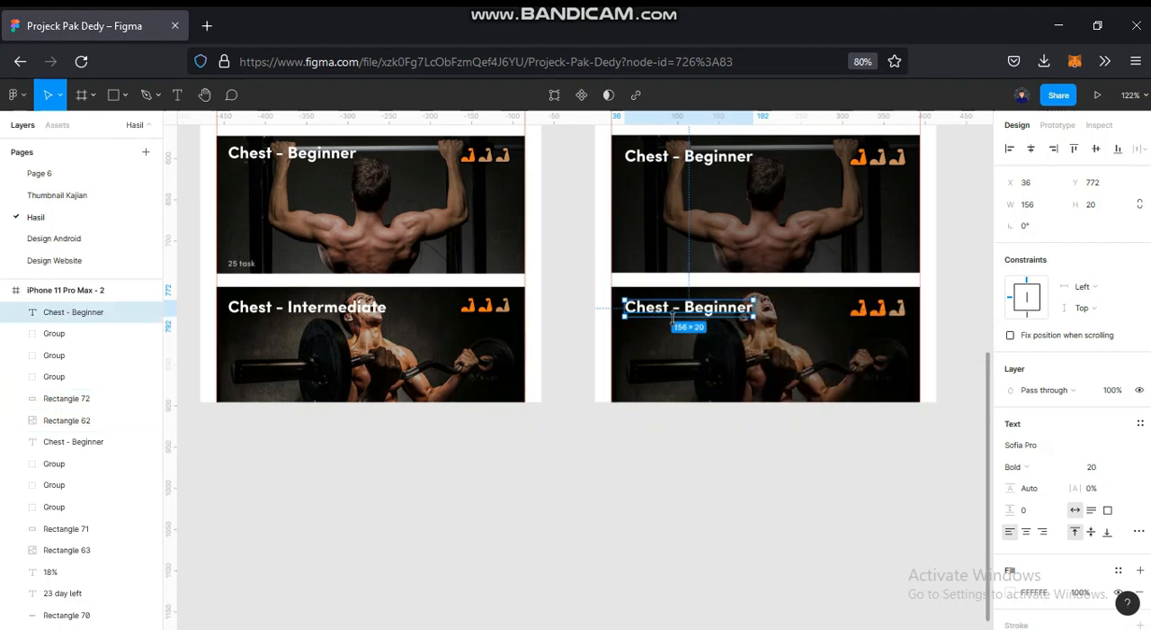
- Change the barbell card's title text to "Chest - Intermediate"
{"action": "double_click", "coordinate": [748, 307]}
{"action": "left_click", "coordinate": [748, 308]}
{"action": "key", "text": "BackSpace"}
{"action": "key", "text": "BackSpace"}
{"action": "key", "text": "BackSpace"}
{"action": "key", "text": "BackSpace"}
{"action": "key", "text": "BackSpace"}
{"action": "key", "text": "BackSpace"}
{"action": "key", "text": "BackSpace"}
{"action": "key", "text": "BackSpace"}
{"action": "key", "text": "BackSpace"}
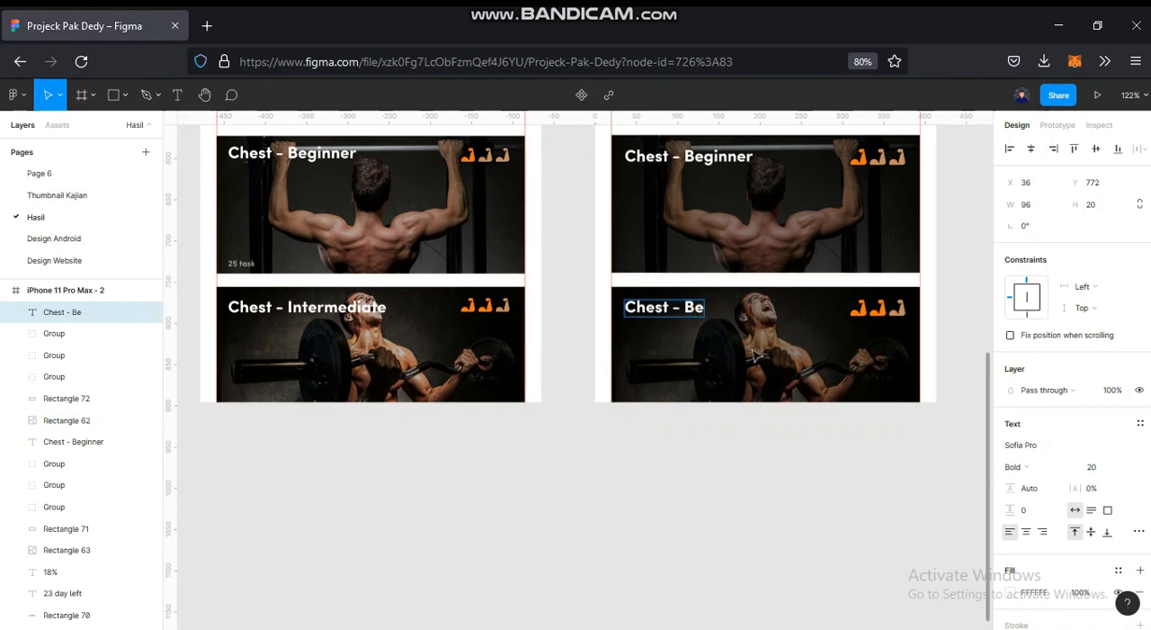
{"action": "type", "text": "Intermediate"}
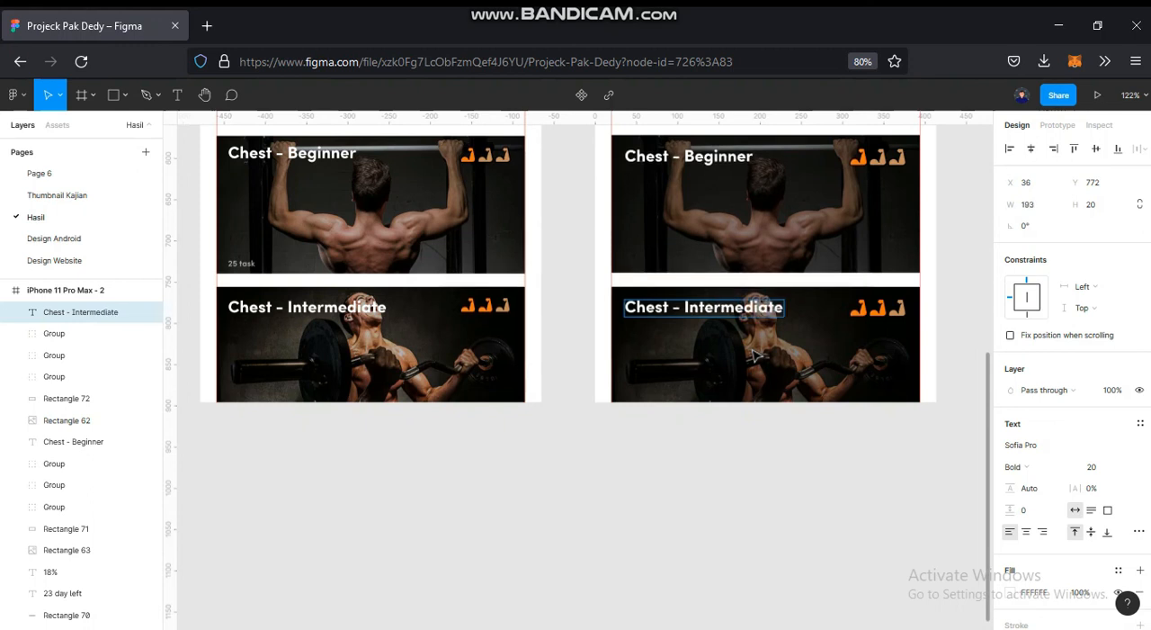
{"action": "key", "text": "Escape"}
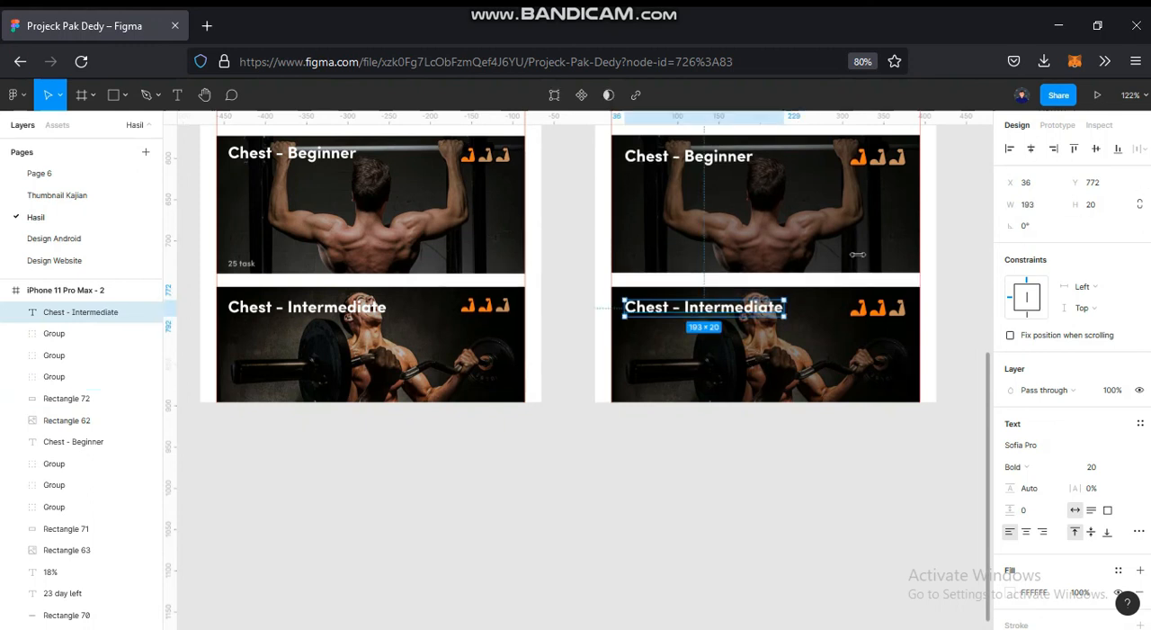
{"action": "key", "text": "shift+1"}
{"action": "left_click", "coordinate": [876, 301]}
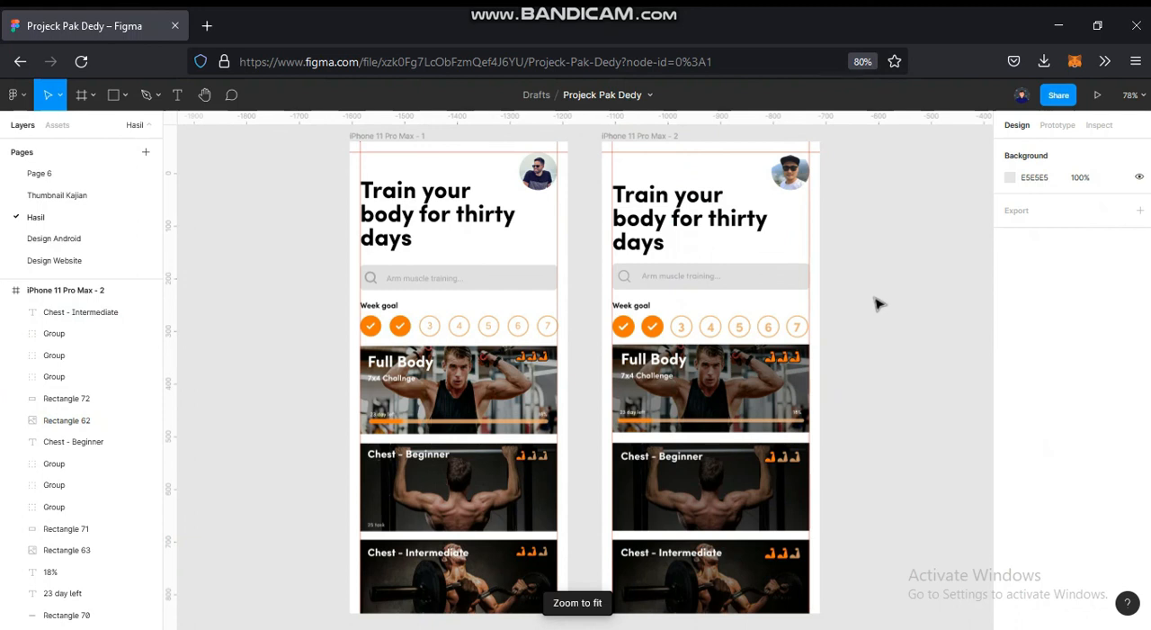